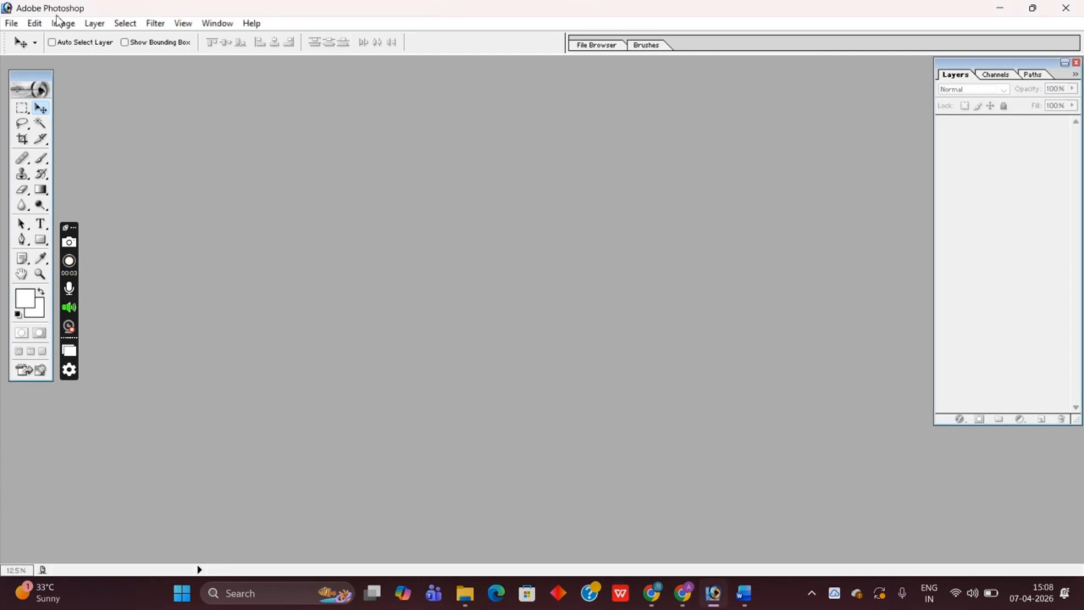
# - Start a new document measured in millimetres, with a width of 200 mm and a height of 200 mm
pyautogui.hotkey('ctrl', 'n')
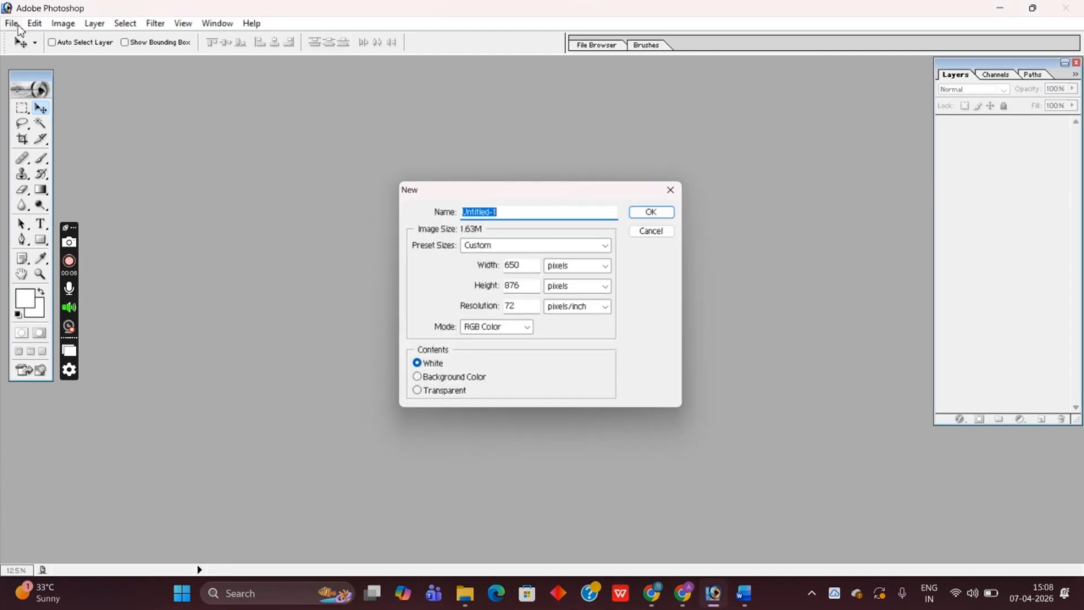
pyautogui.click(598, 266)
pyautogui.click(598, 314)
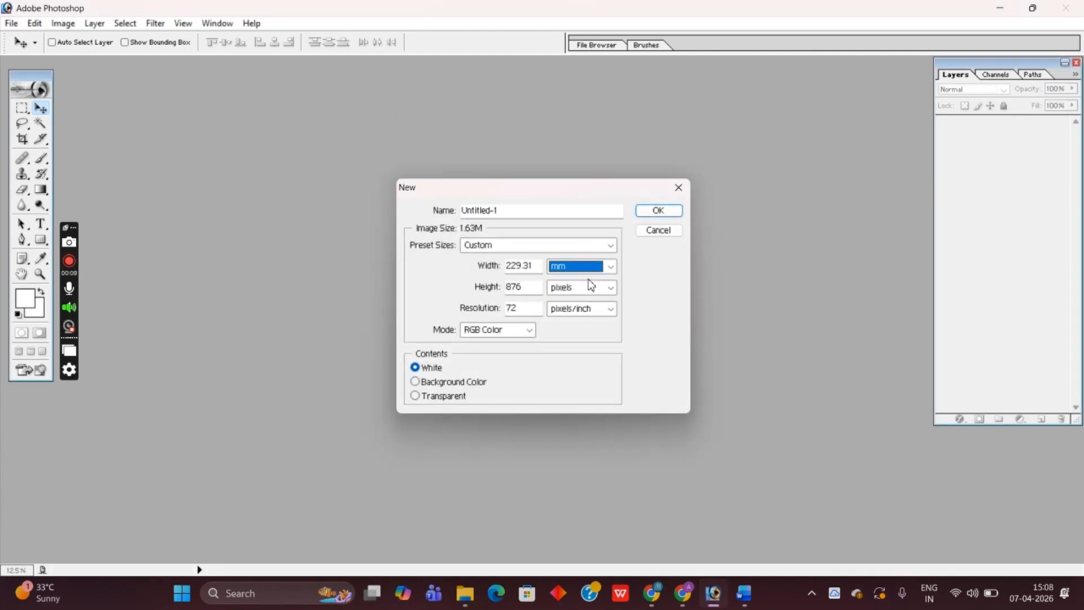
pyautogui.click(590, 288)
pyautogui.click(588, 335)
pyautogui.moveTo(534, 265); pyautogui.dragTo(444, 266)
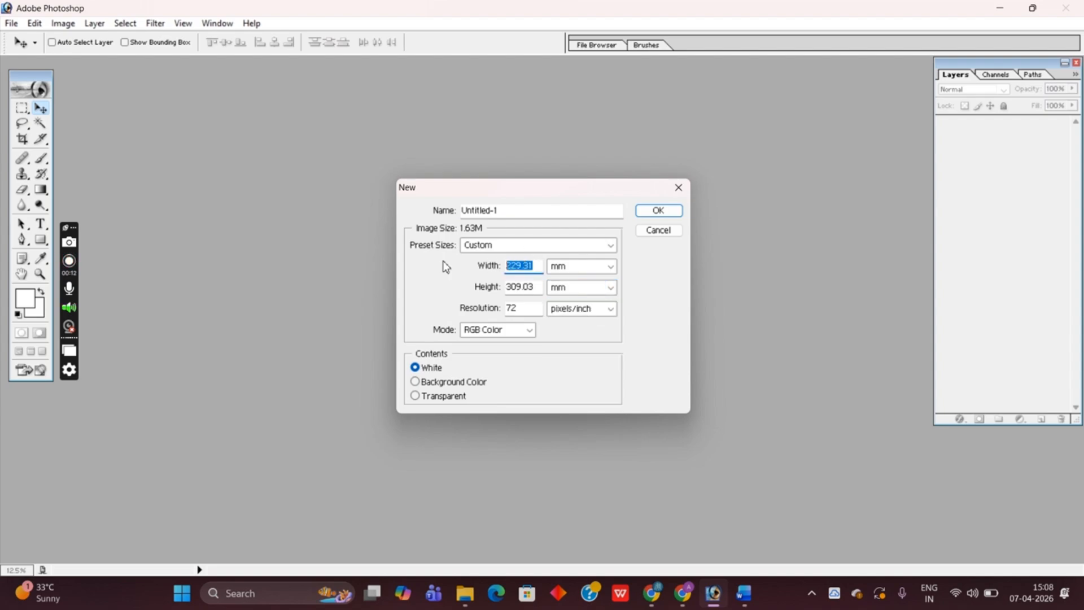
pyautogui.write('200')
pyautogui.press('Tab')
pyautogui.press('Tab')
pyautogui.write('200')
pyautogui.press('Tab')
pyautogui.press('Tab')
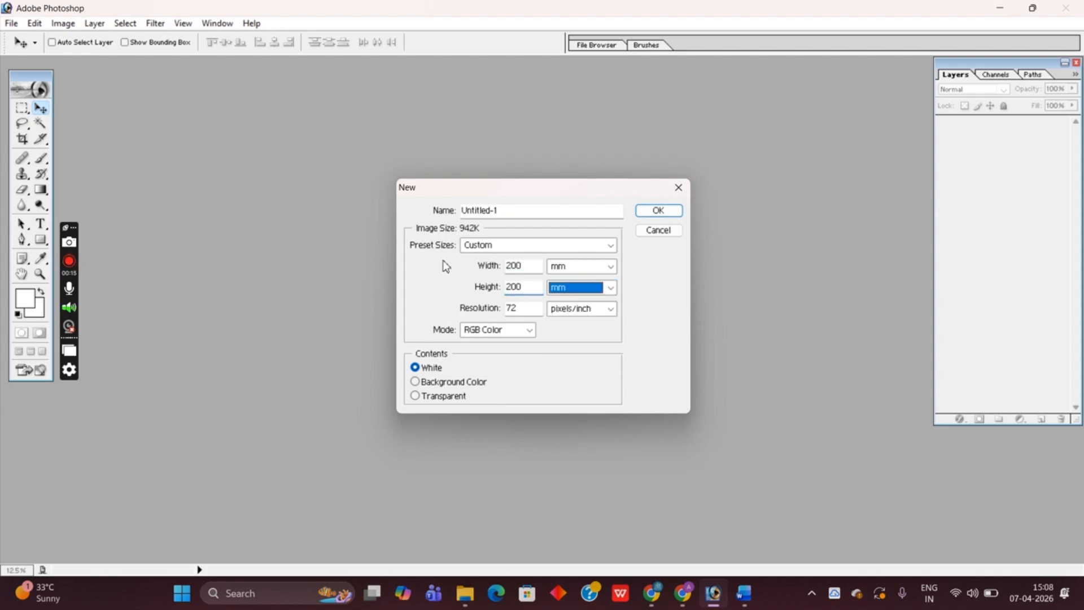
# - Set the resolution to 600 pixels/inch and the mode to CMYK Color, and create the document
pyautogui.write('600')
pyautogui.press('Tab')
pyautogui.press('Tab')
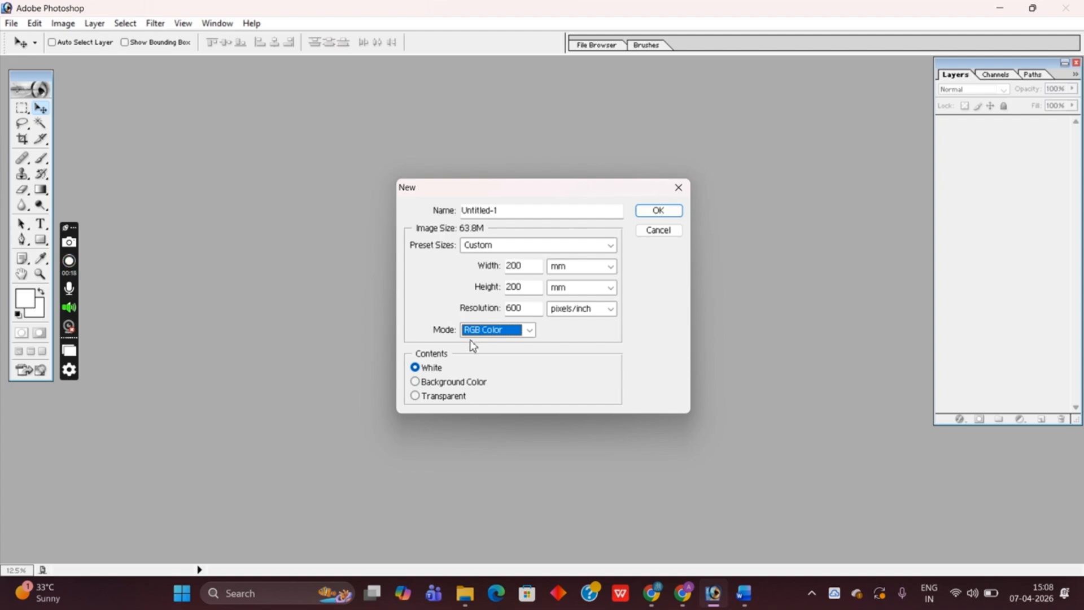
pyautogui.click(497, 330)
pyautogui.click(499, 378)
pyautogui.press('Return')
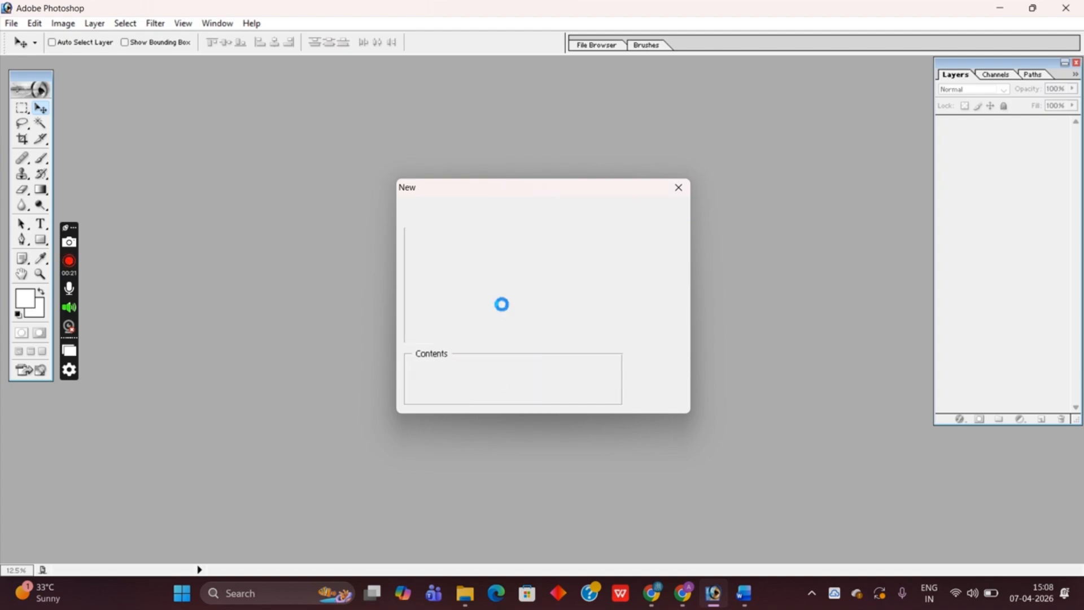
pyautogui.click(445, 72)
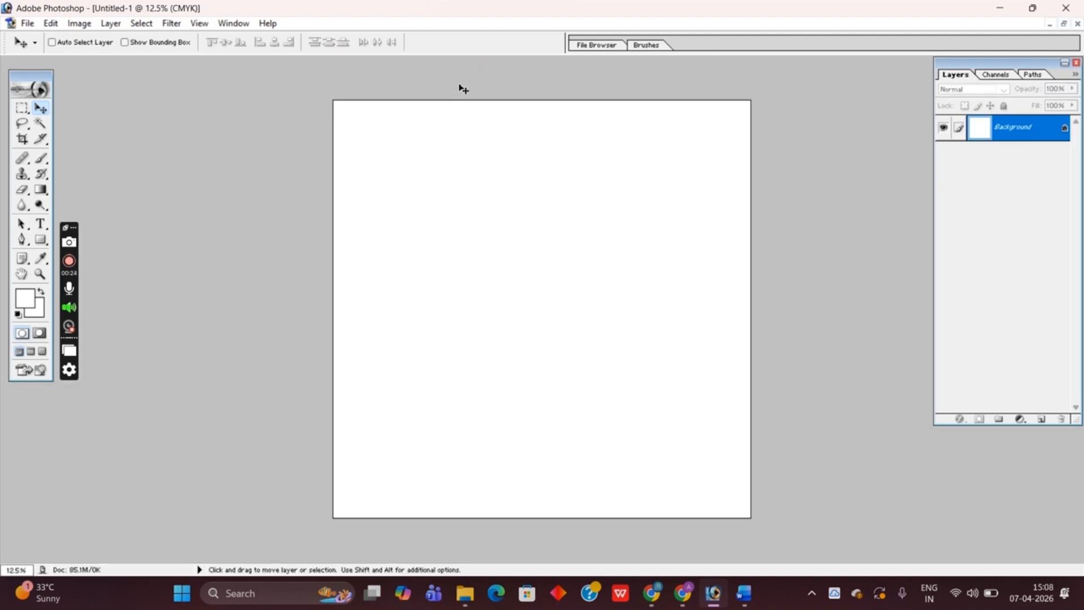
# - Add a new layer above the background and fill it with a radial foreground-to-background gradient from corner to corner
pyautogui.scroll(1, 508, 201)
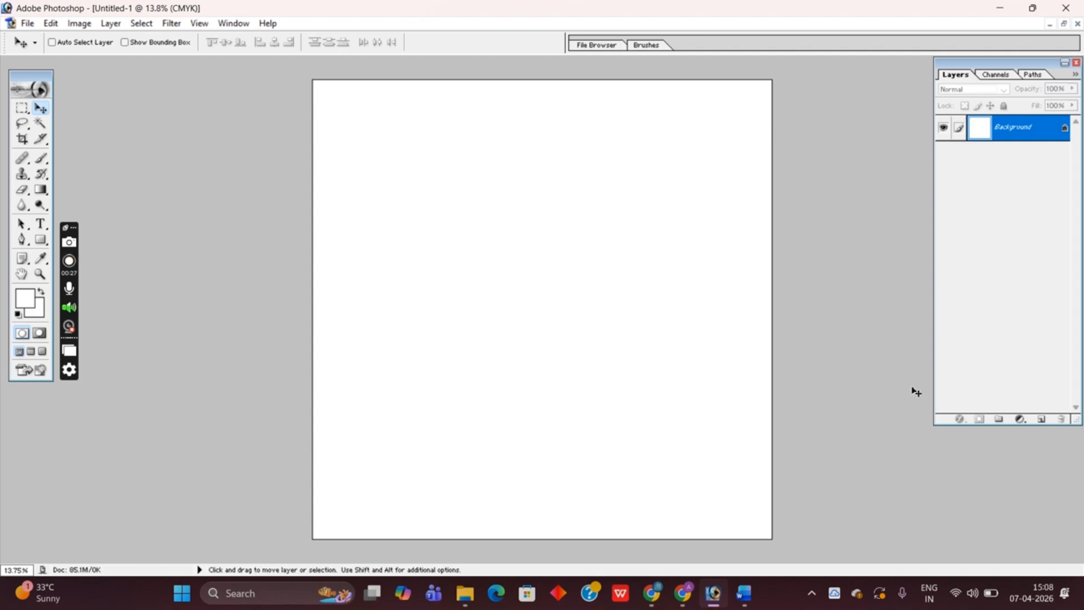
pyautogui.click(1040, 421)
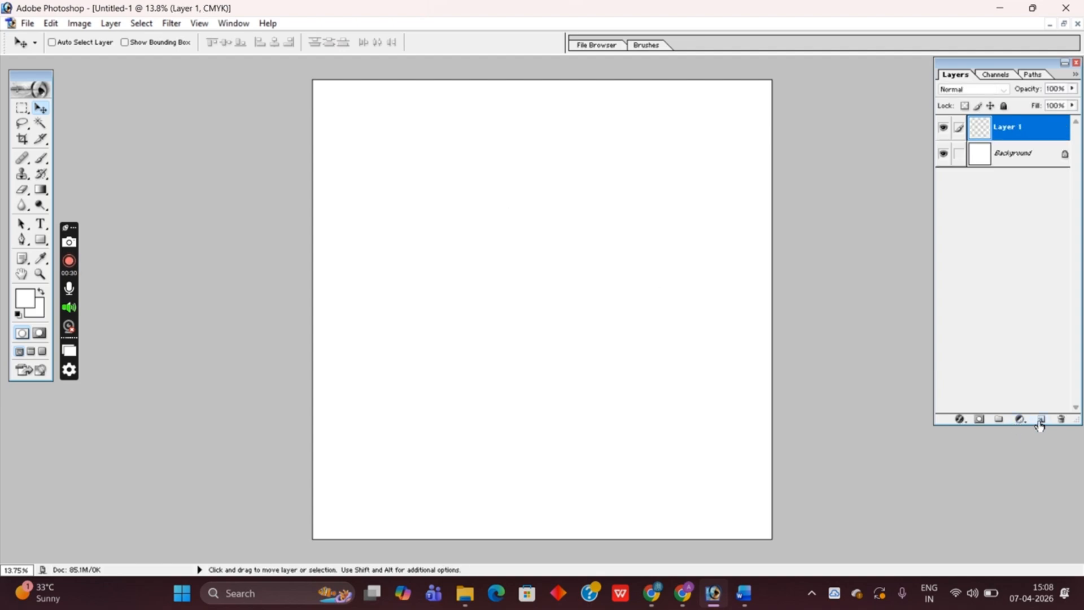
pyautogui.click(41, 190)
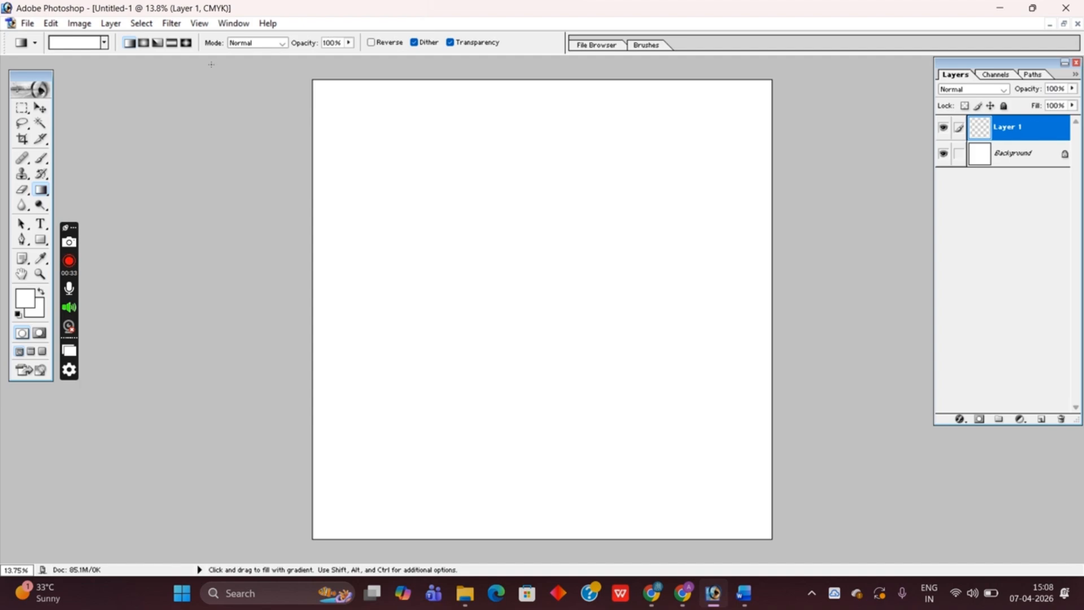
pyautogui.click(186, 43)
pyautogui.moveTo(314, 82); pyautogui.dragTo(776, 541)
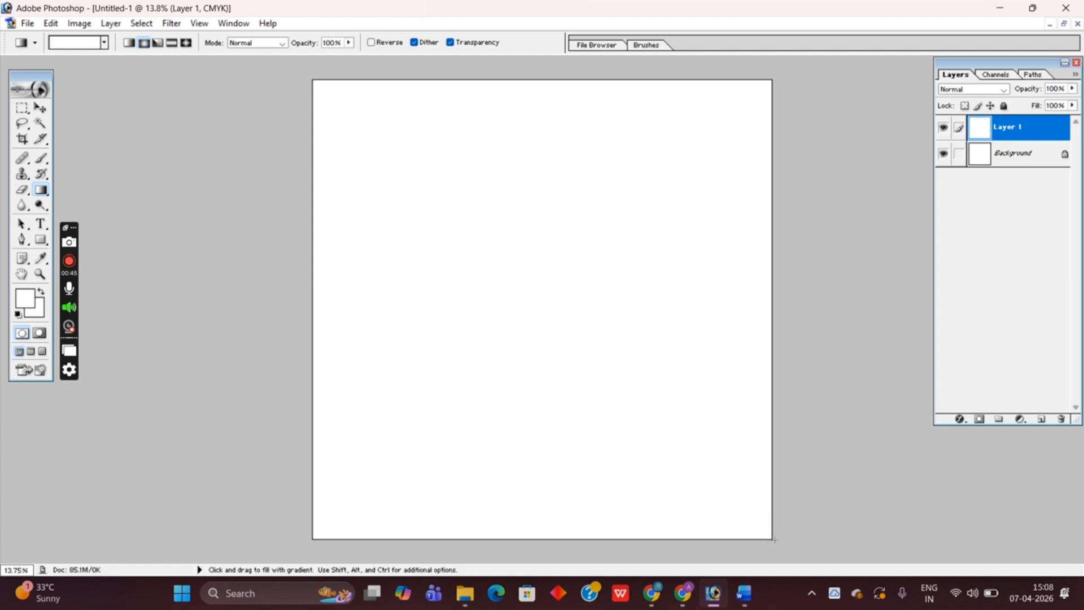
# - Load the red-green gradient preset for editing and recolour its starting stop to dark green 144806
pyautogui.click(76, 43)
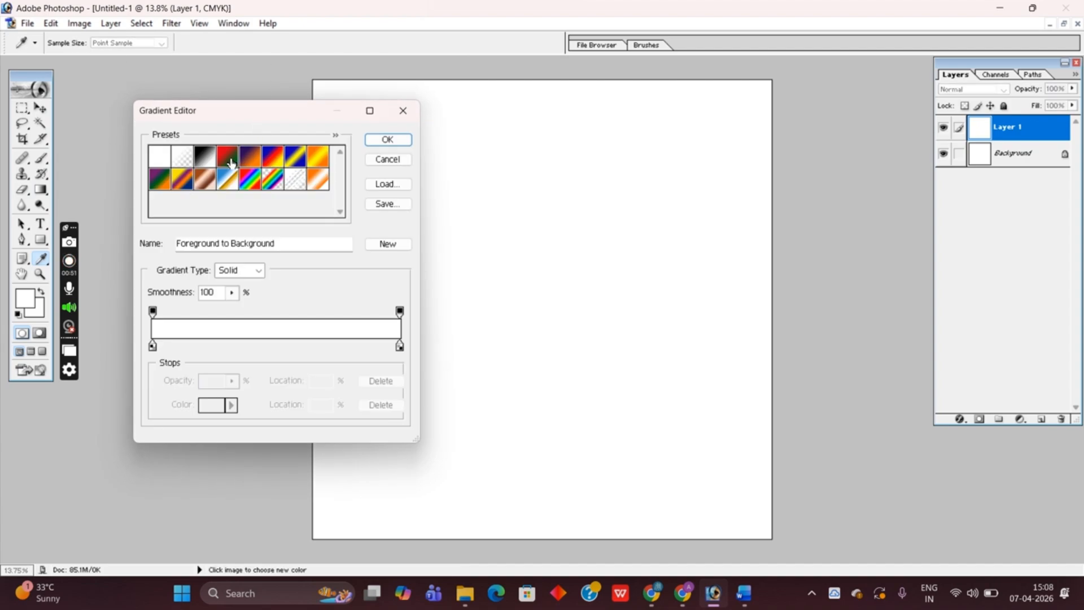
pyautogui.click(232, 164)
pyautogui.click(153, 346)
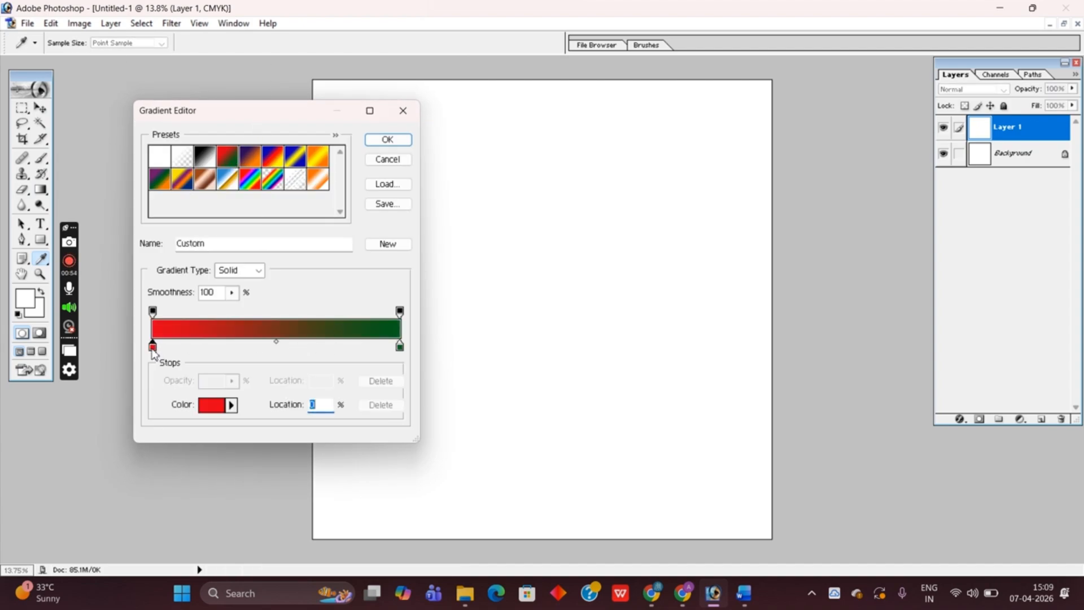
pyautogui.click(206, 411)
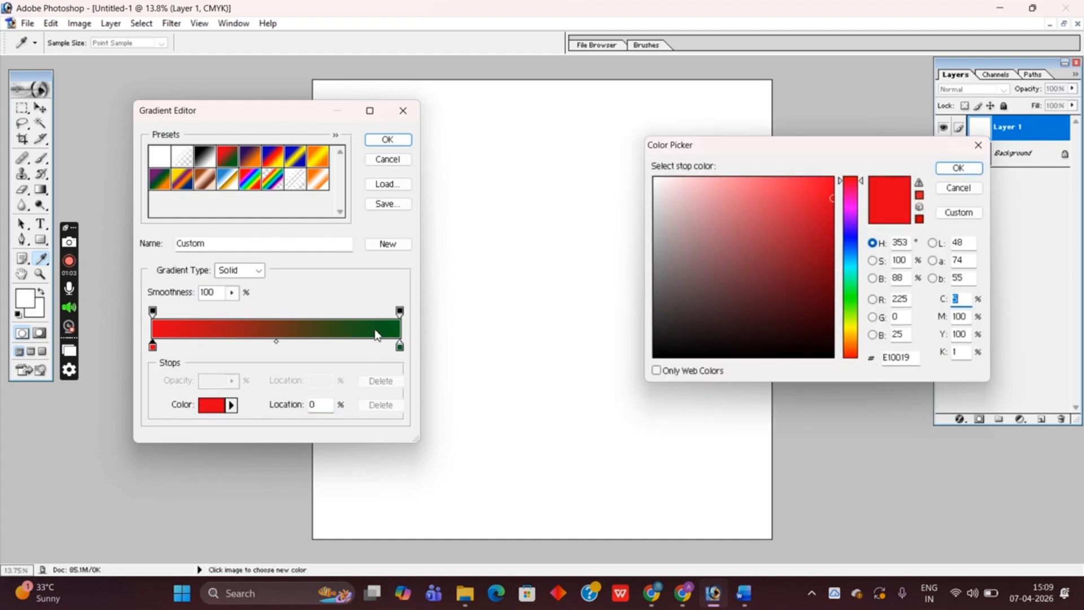
pyautogui.click(850, 303)
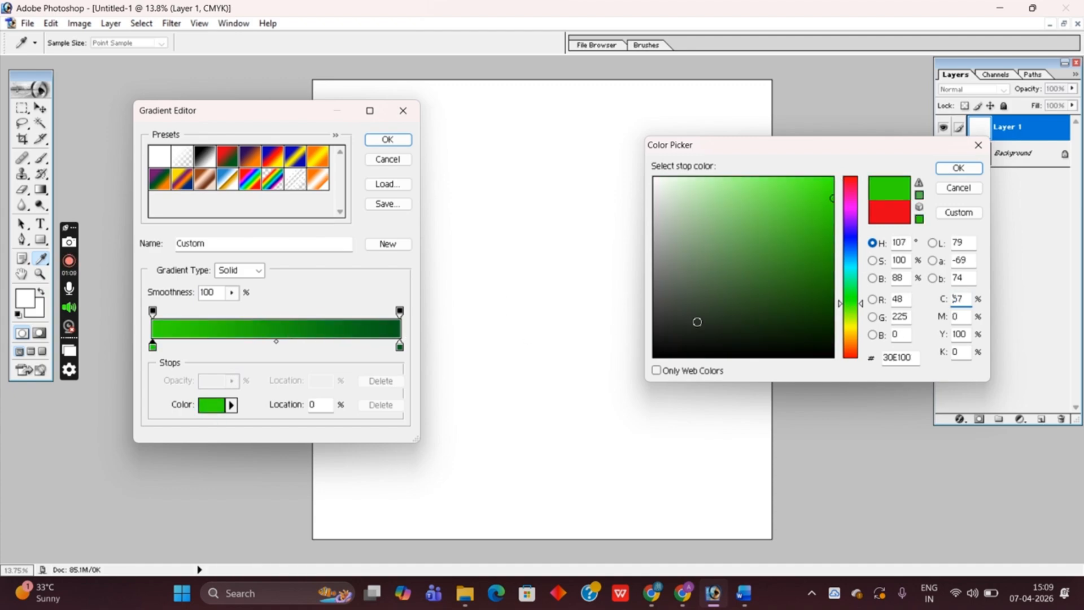
pyautogui.moveTo(695, 317); pyautogui.dragTo(818, 306)
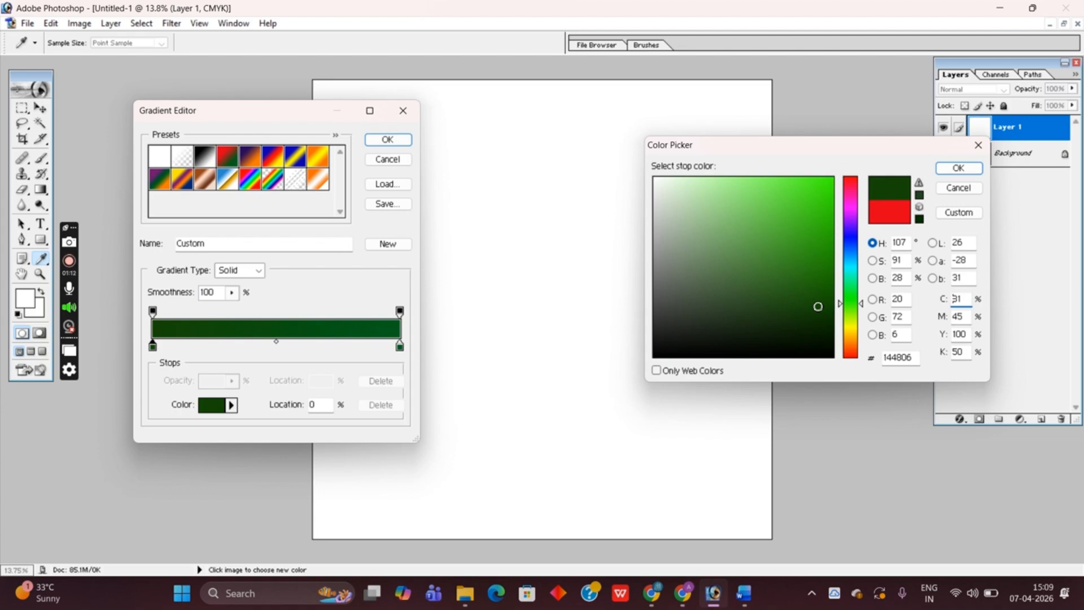
pyautogui.click(958, 168)
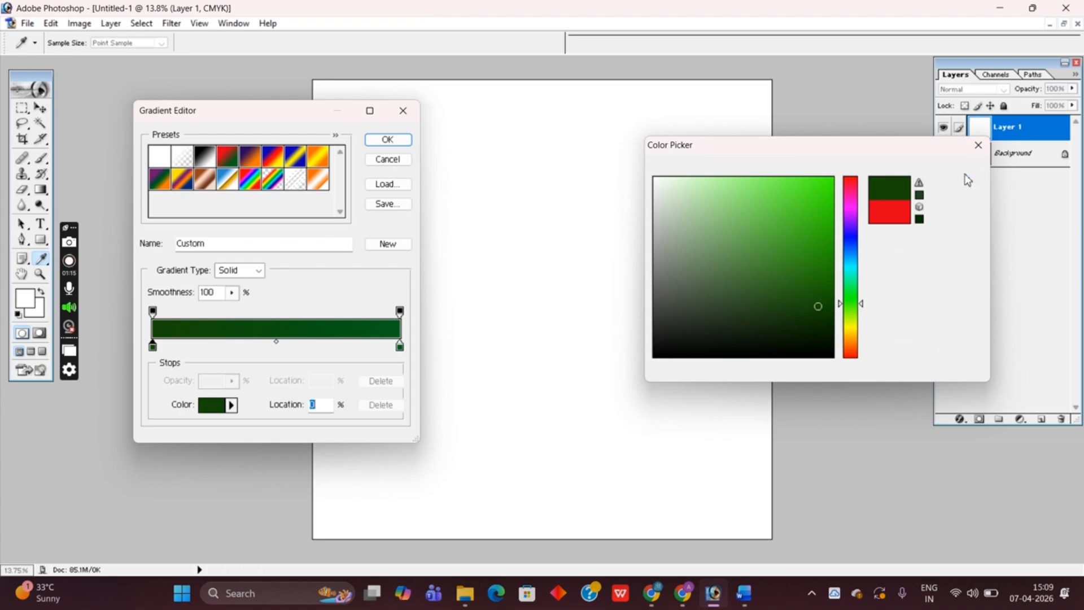
# - Recolour the gradient's end stop to a dark green similar to the starting stop
pyautogui.click(399, 345)
pyautogui.click(213, 407)
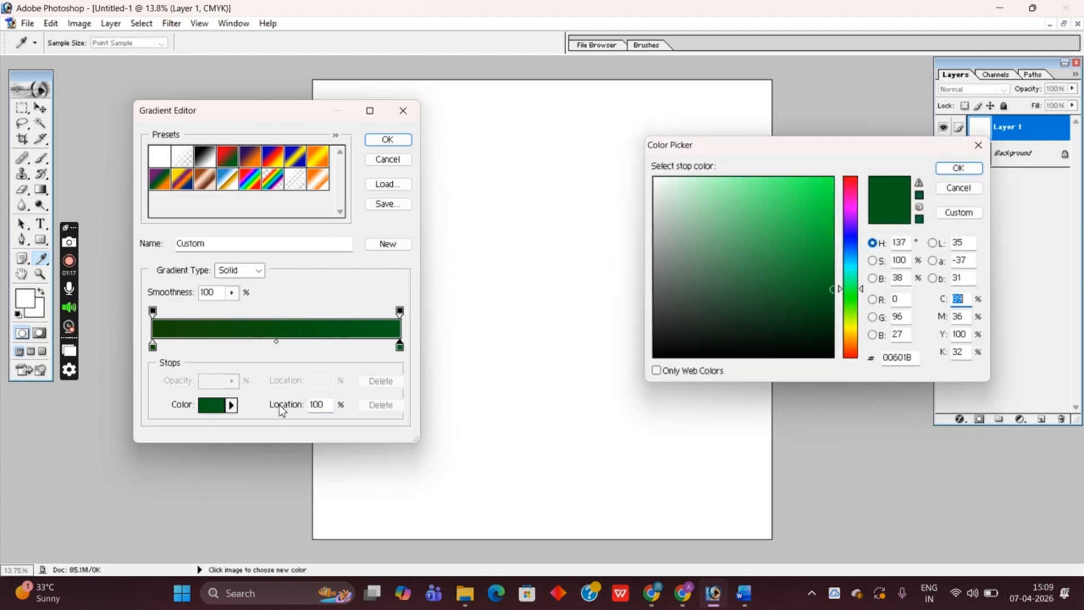
pyautogui.click(333, 339)
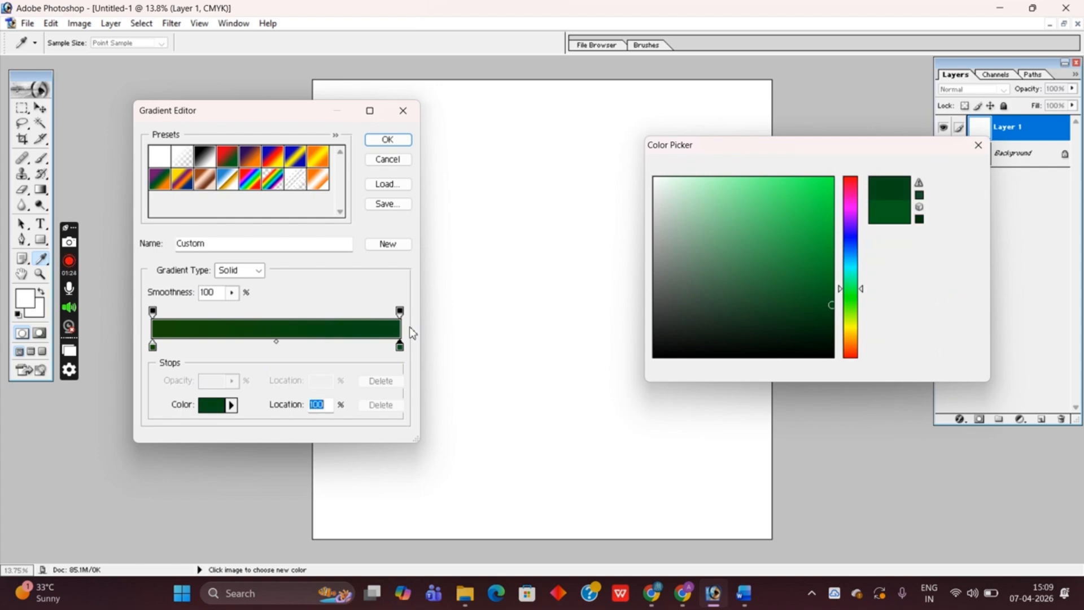
pyautogui.press('Return')
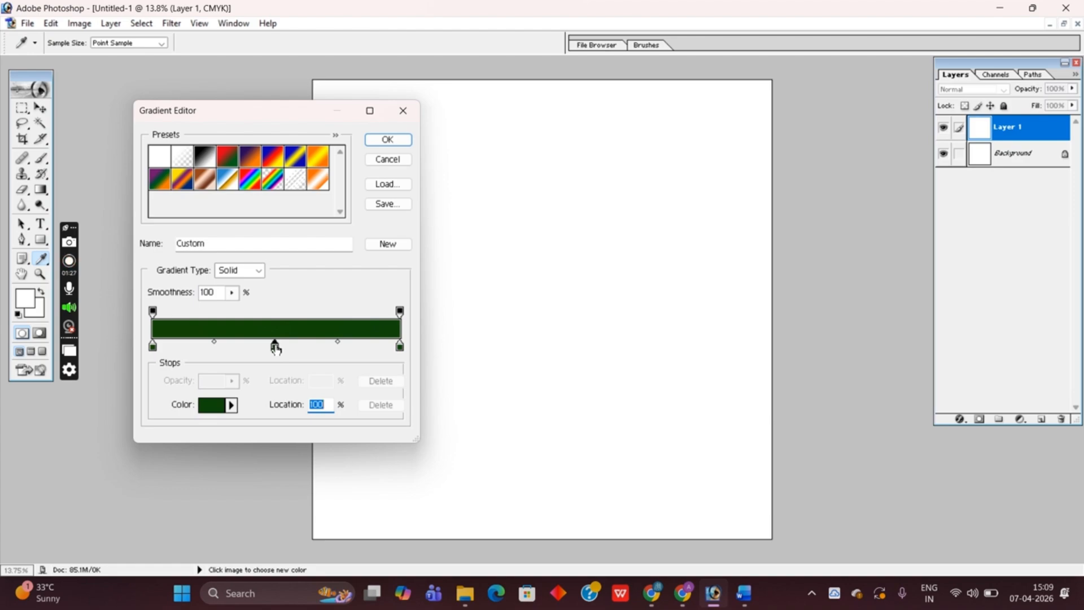
# - Colour a middle gradient stop medium green 468F3D and fill Layer 1 with the gradient diagonally from the upper-left to the lower-right corner
pyautogui.click(209, 405)
pyautogui.click(735, 245)
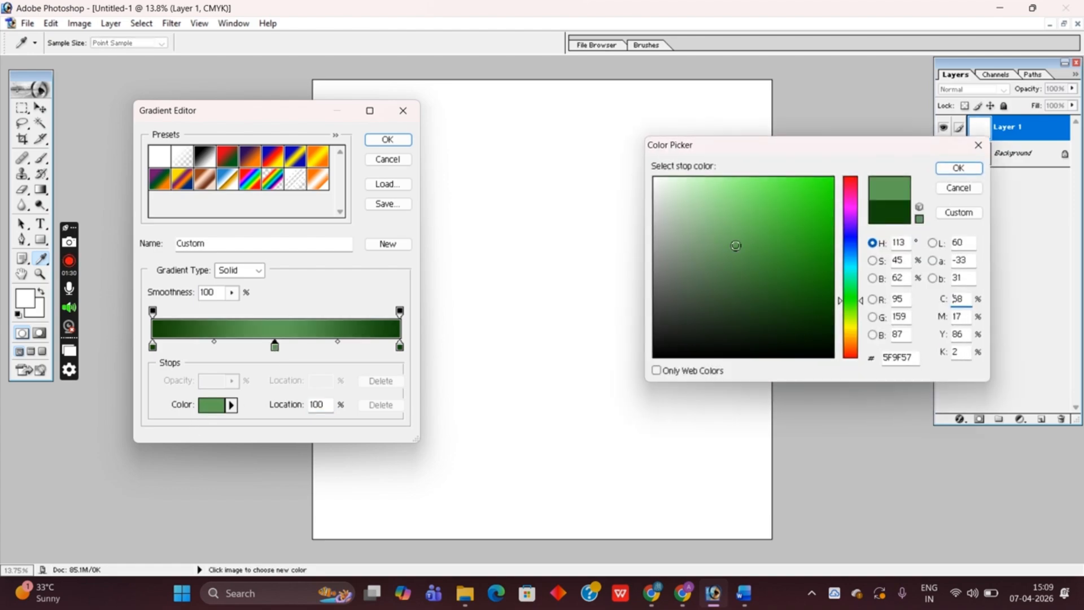
pyautogui.click(743, 228)
pyautogui.click(757, 257)
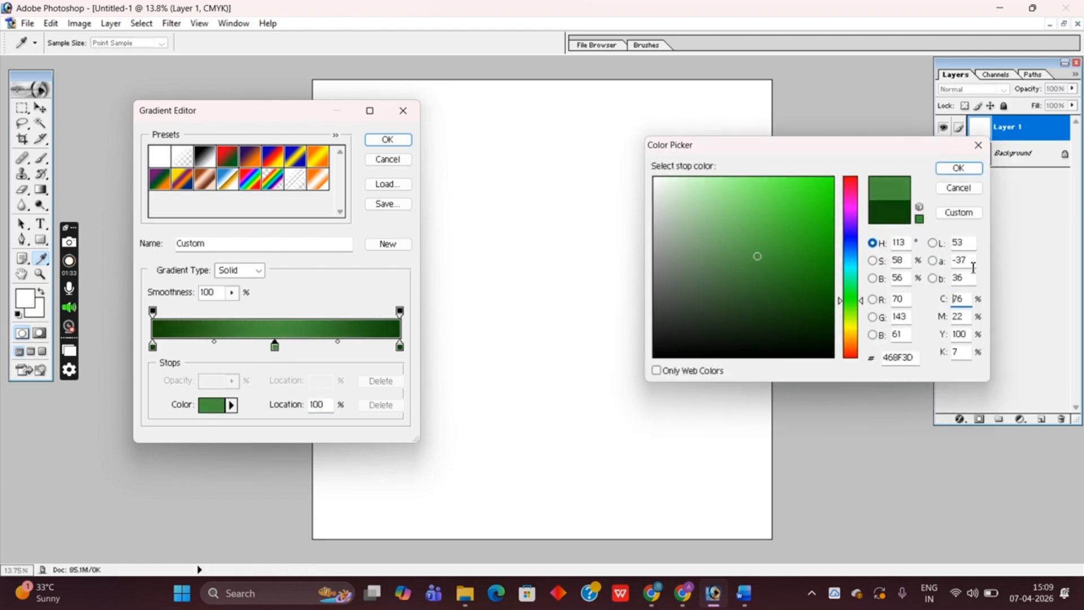
pyautogui.click(959, 169)
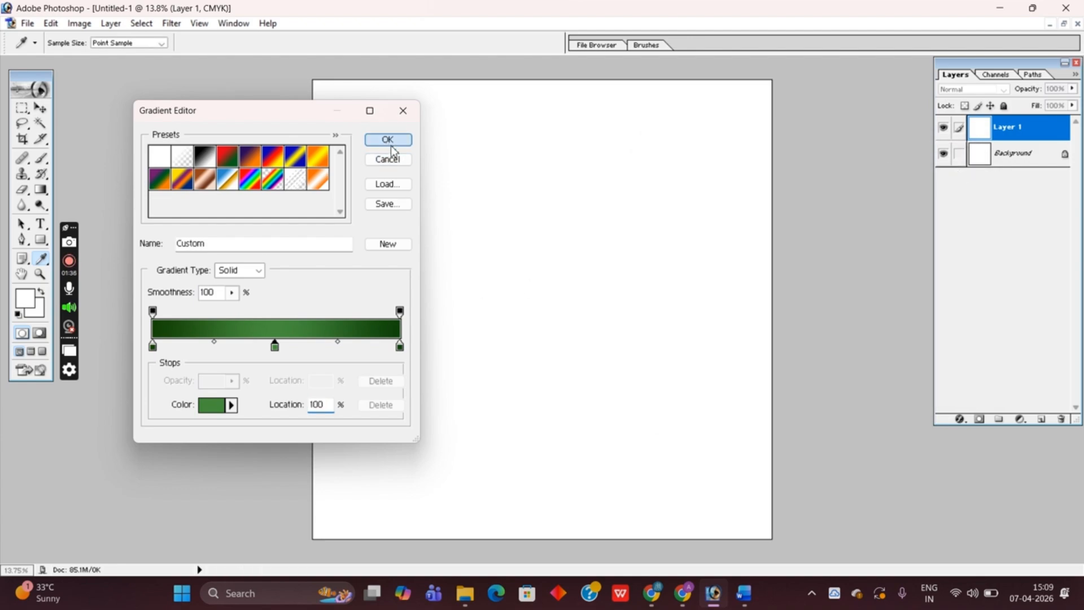
pyautogui.click(387, 140)
pyautogui.moveTo(313, 79); pyautogui.dragTo(770, 537)
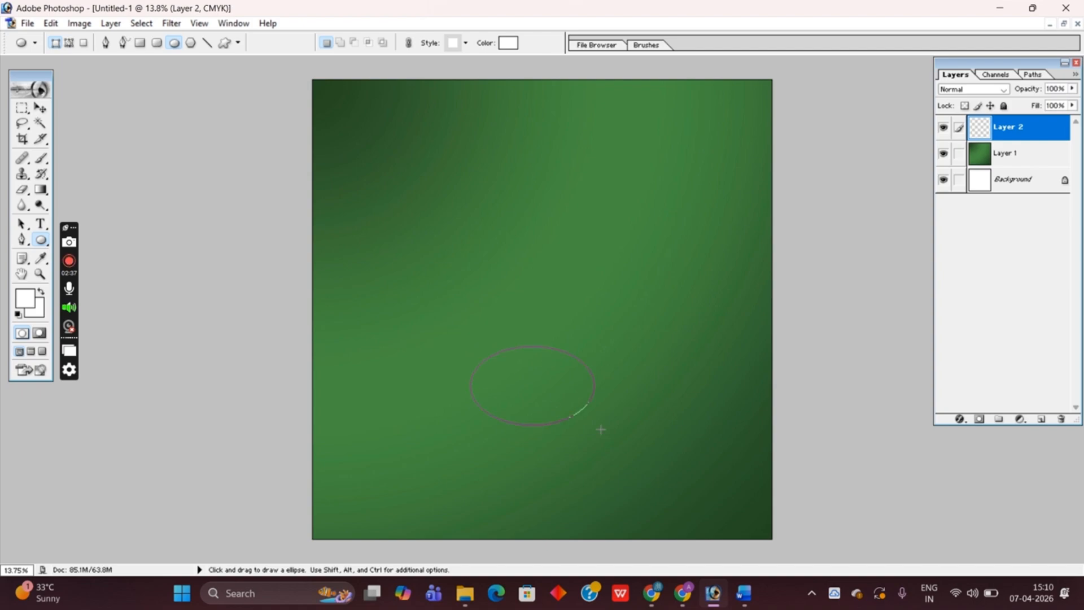
# - Draw a large white ellipse shape over the canvas's lower-right area and move it inward, stretching its height to about 122.5%
pyautogui.moveTo(600, 429); pyautogui.dragTo(885, 607)
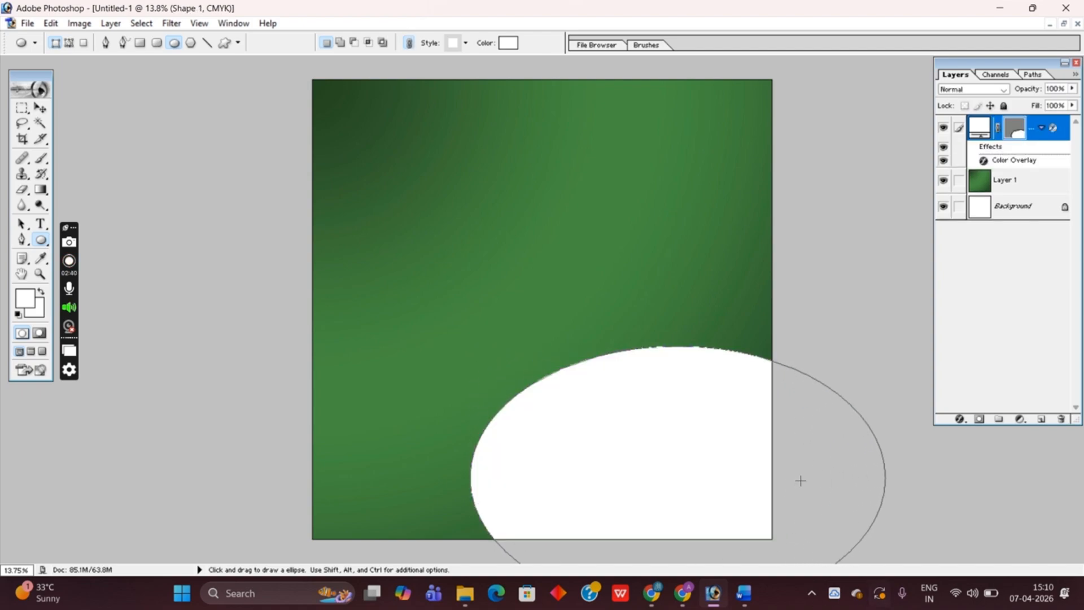
pyautogui.hotkey('ctrl', 't')
pyautogui.moveTo(780, 438); pyautogui.dragTo(710, 357)
pyautogui.moveTo(598, 497); pyautogui.dragTo(598, 531)
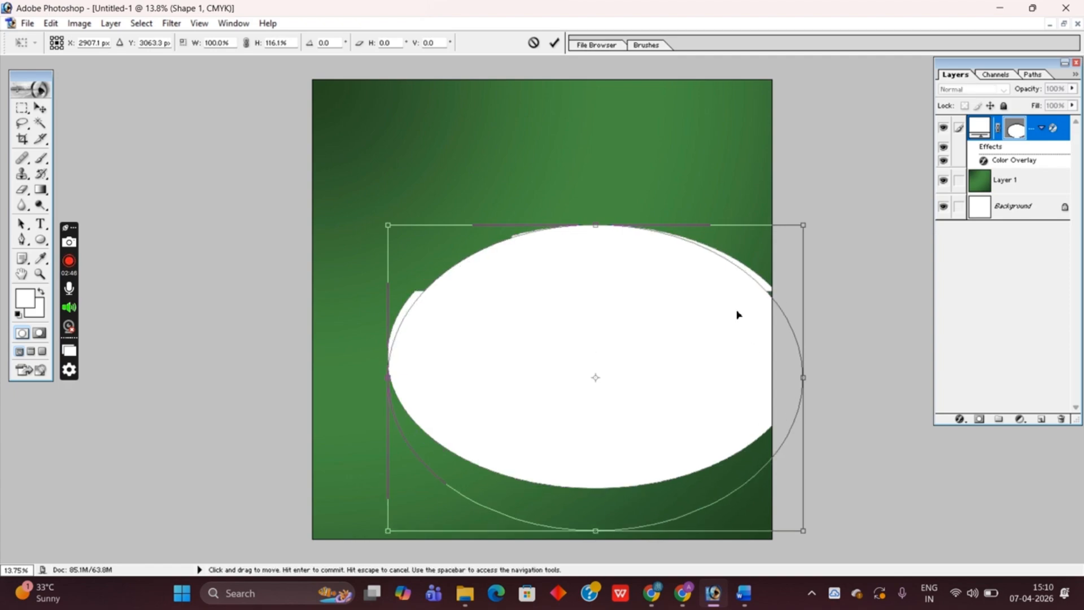
pyautogui.moveTo(598, 225); pyautogui.dragTo(603, 209)
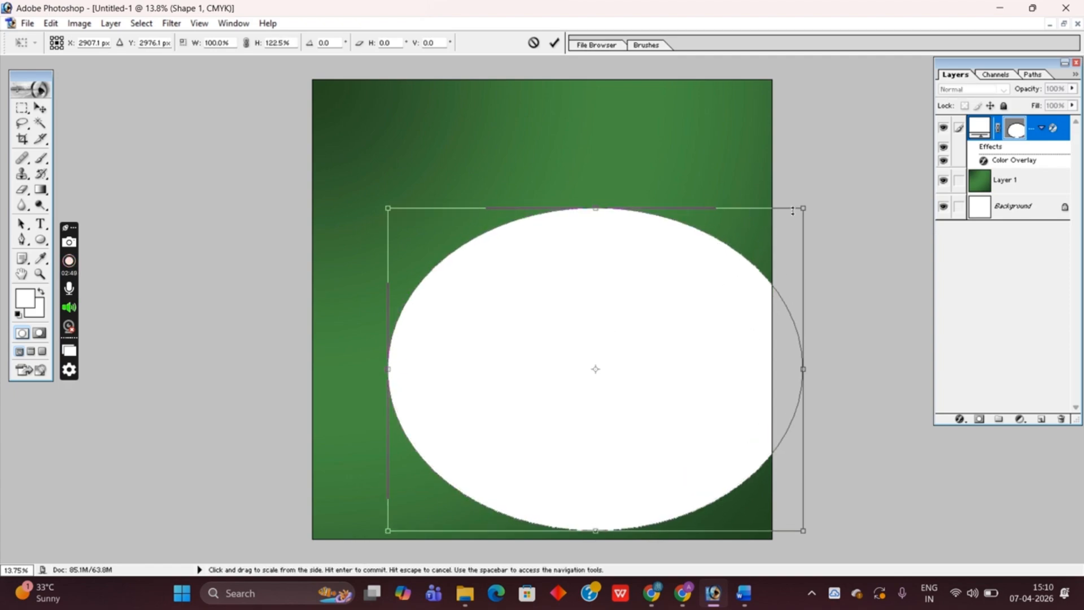
# - Scale the ellipse to about 114.5% by 123.7% and rotate it about -15.3°, lowering it past the canvas's bottom edge
pyautogui.moveTo(802, 210); pyautogui.dragTo(833, 184)
pyautogui.moveTo(603, 185); pyautogui.dragTo(604, 226)
pyautogui.moveTo(870, 557); pyautogui.dragTo(890, 476)
pyautogui.moveTo(581, 431); pyautogui.dragTo(545, 588)
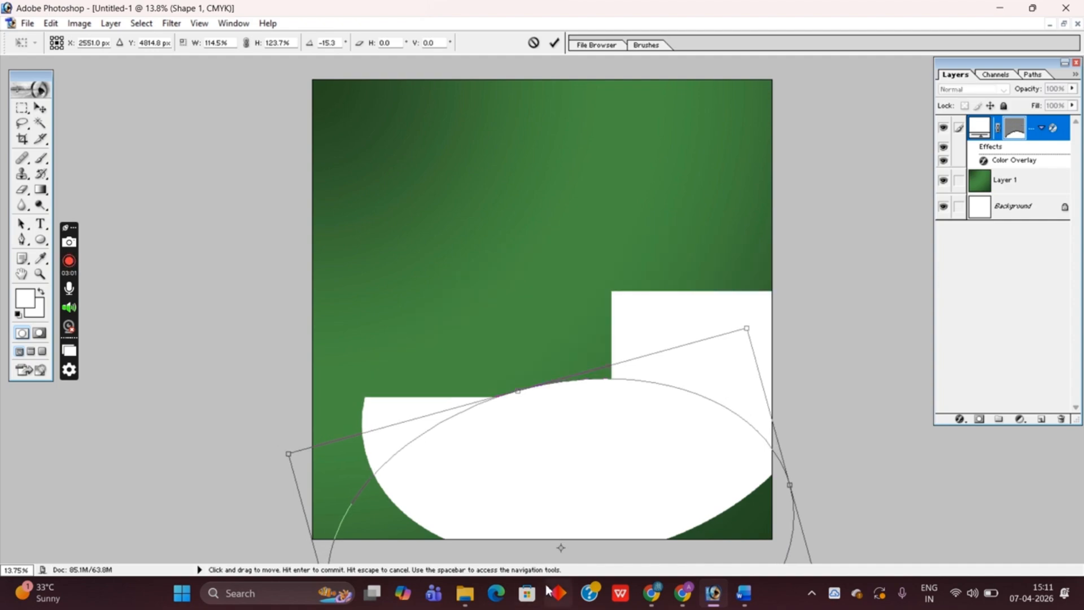
# - Widen the ellipse to about 147.7% and position its arc from the canvas's lower-left corner to the right edge
pyautogui.moveTo(790, 484); pyautogui.dragTo(917, 446)
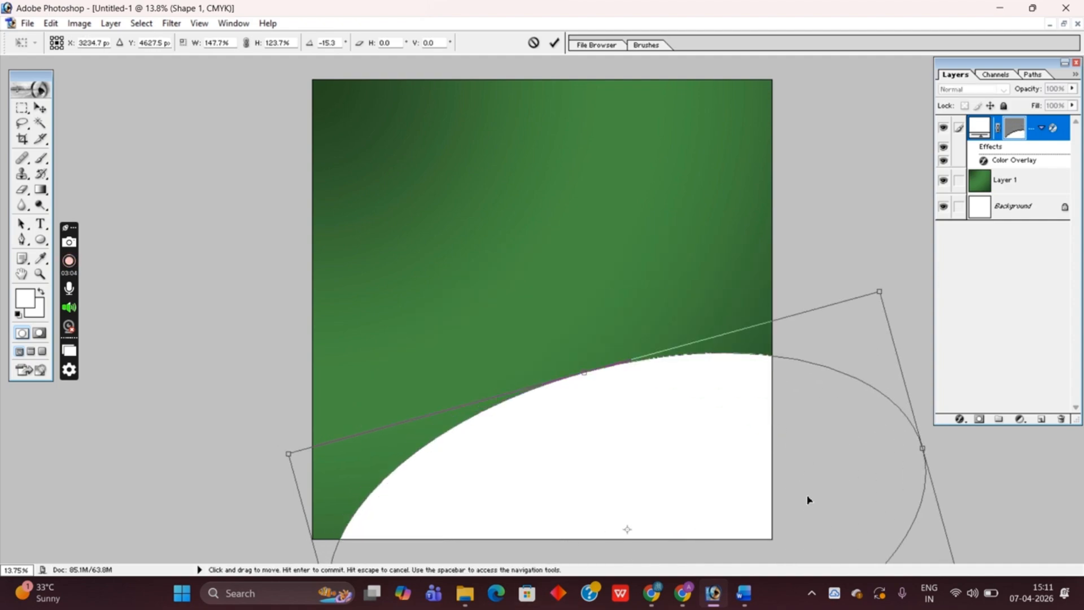
pyautogui.moveTo(808, 501); pyautogui.dragTo(769, 503)
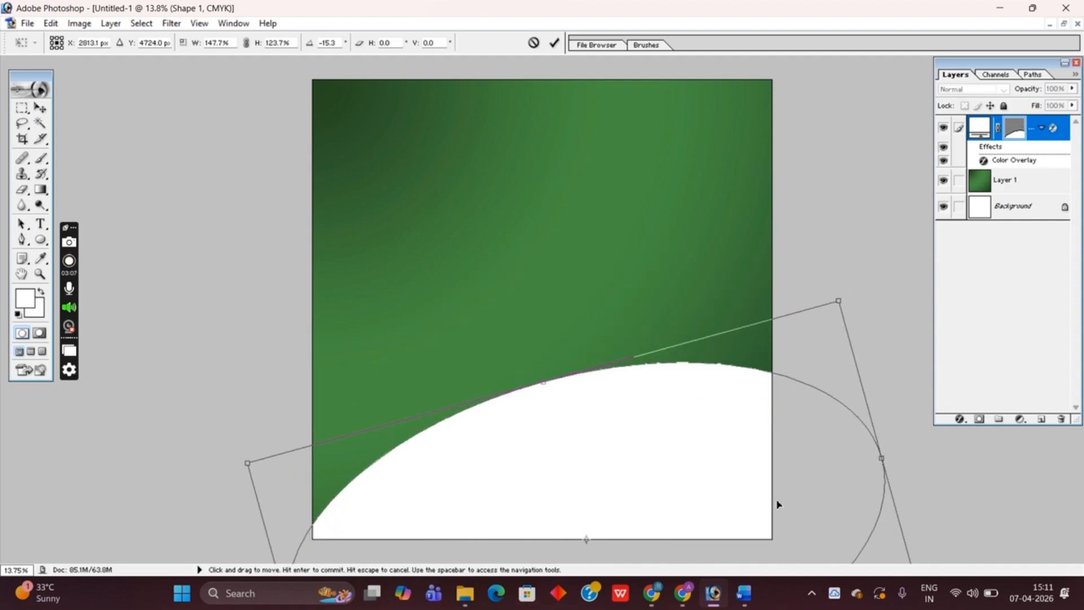
pyautogui.moveTo(818, 455); pyautogui.dragTo(820, 469)
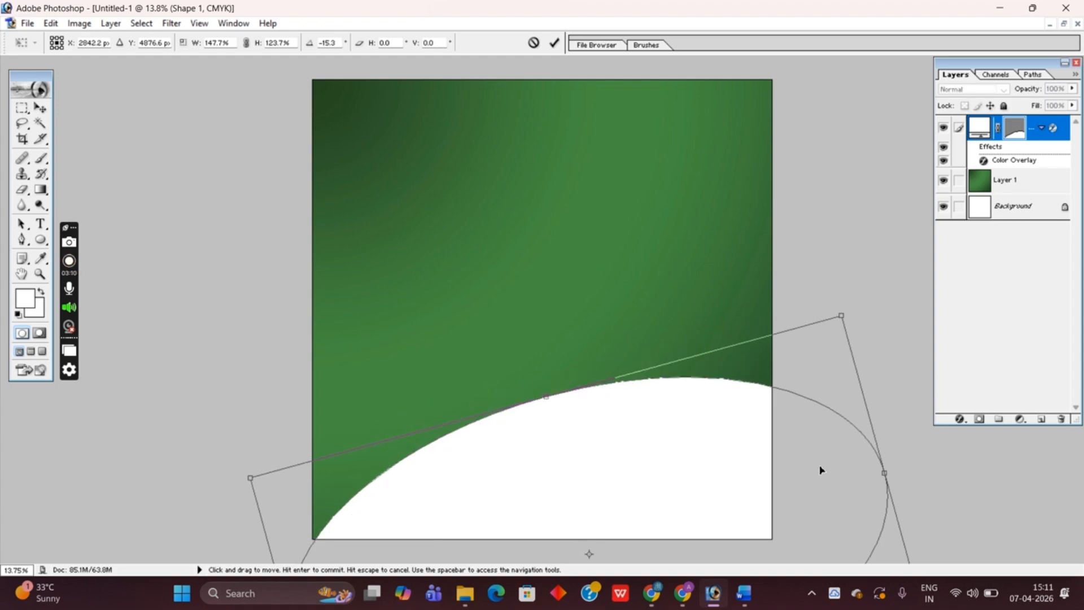
pyautogui.press('Return')
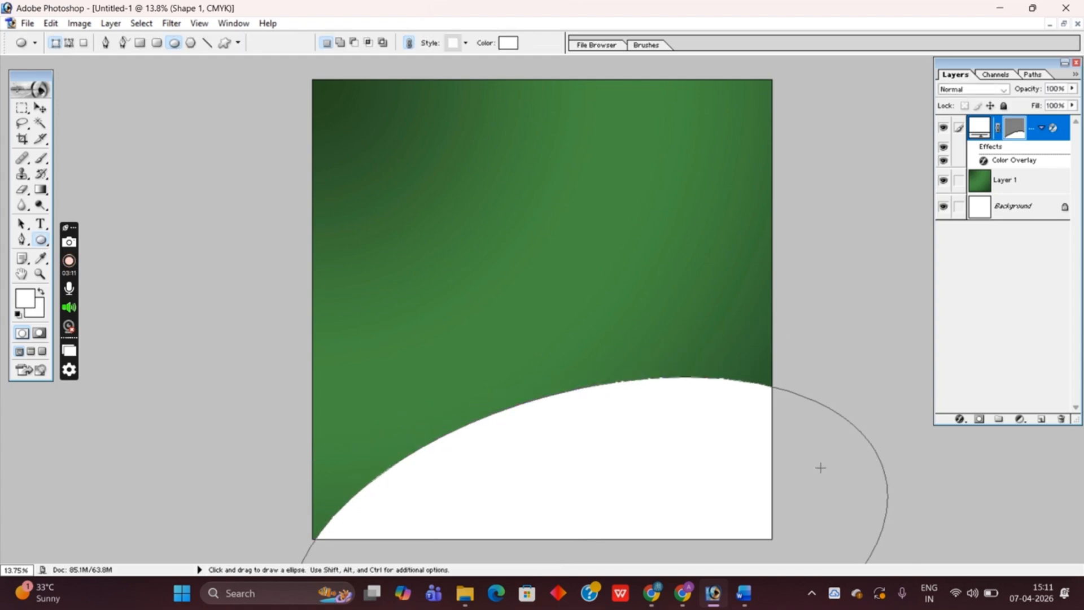
# - Give Layer 1 a Color Overlay effect instead of a Gradient Overlay
pyautogui.click(988, 188)
pyautogui.click(960, 419)
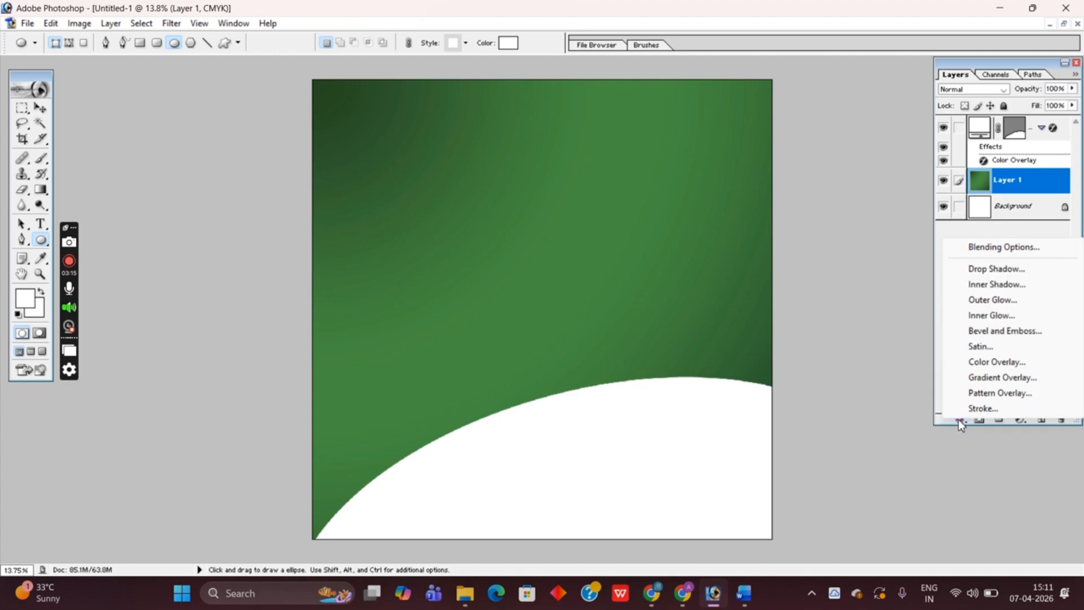
pyautogui.click(987, 379)
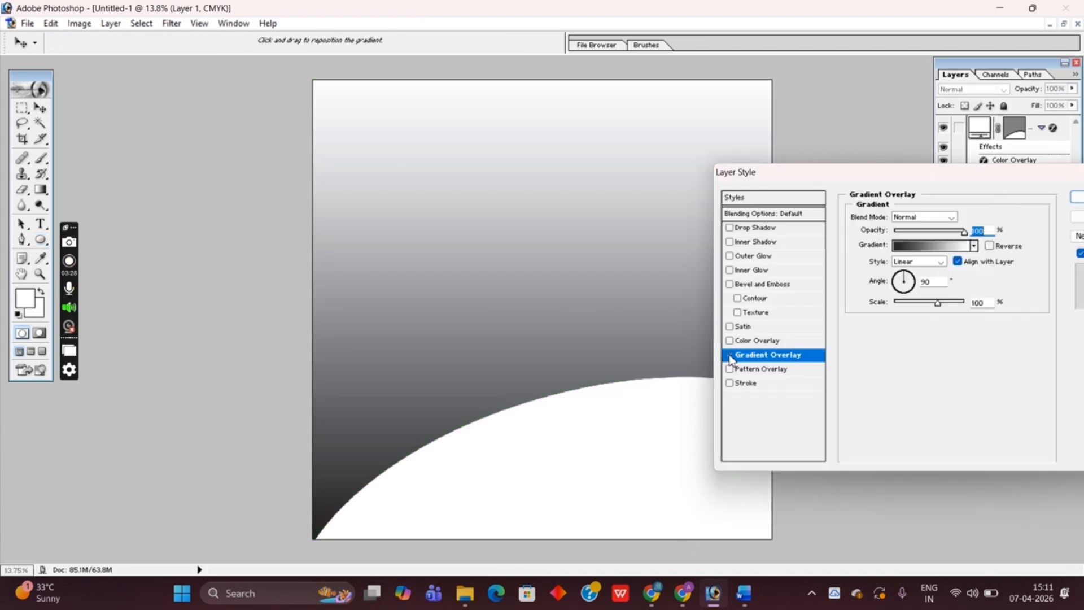
pyautogui.click(729, 355)
pyautogui.click(729, 341)
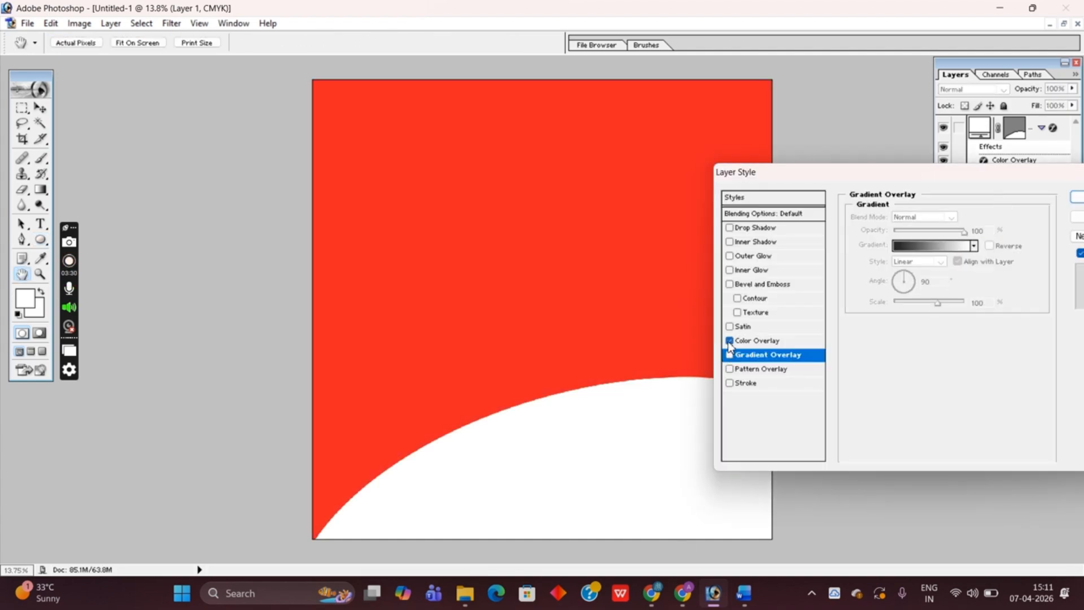
pyautogui.click(777, 342)
# - Set Layer 1's overlay colour to dark green 0E5203 and apply the layer style
pyautogui.click(971, 216)
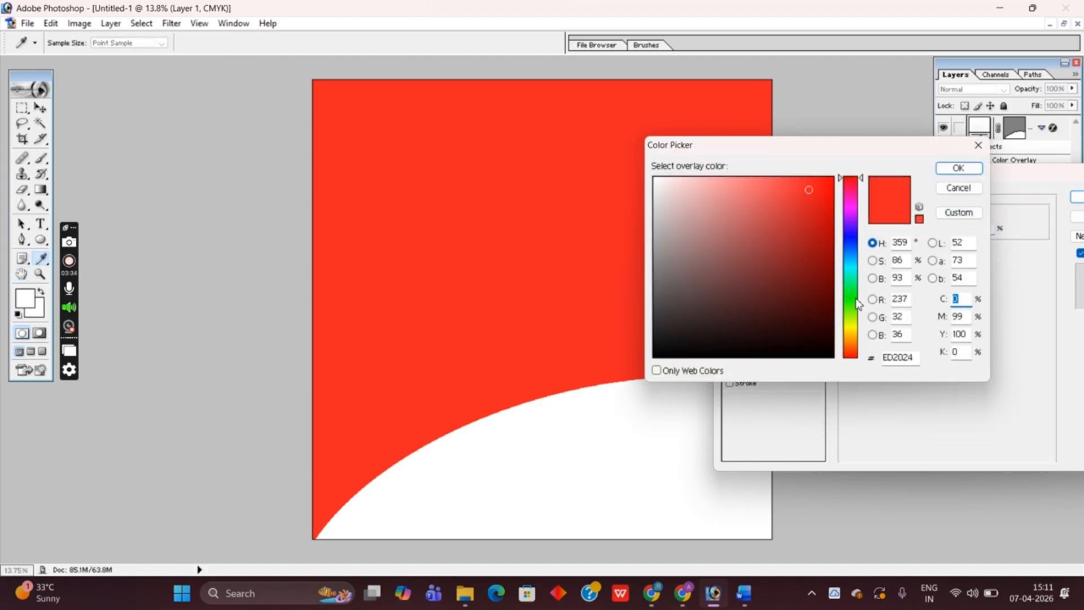
pyautogui.click(851, 302)
pyautogui.click(828, 301)
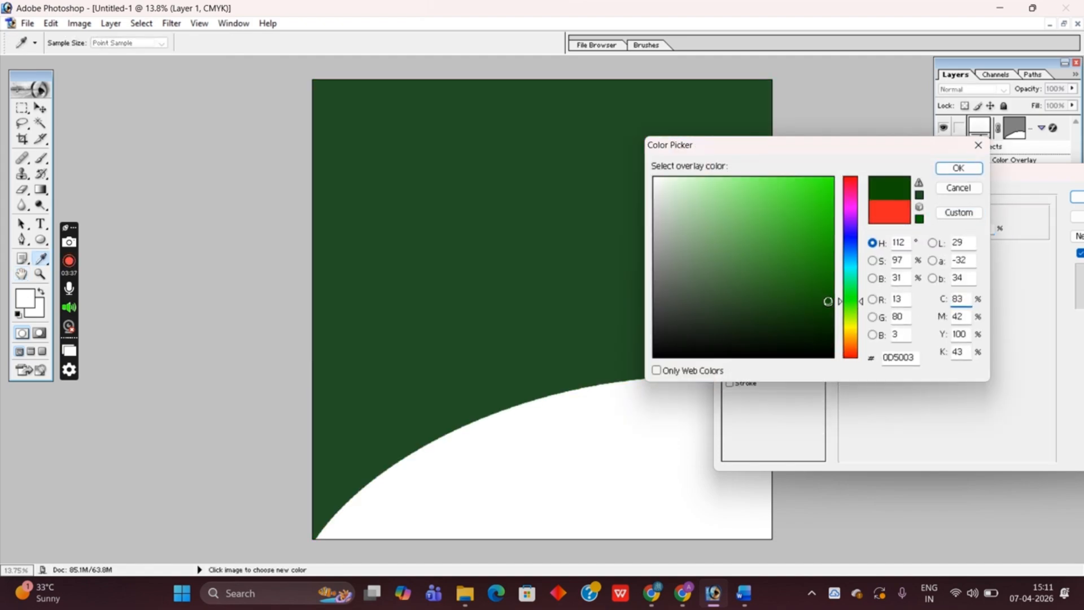
pyautogui.click(827, 299)
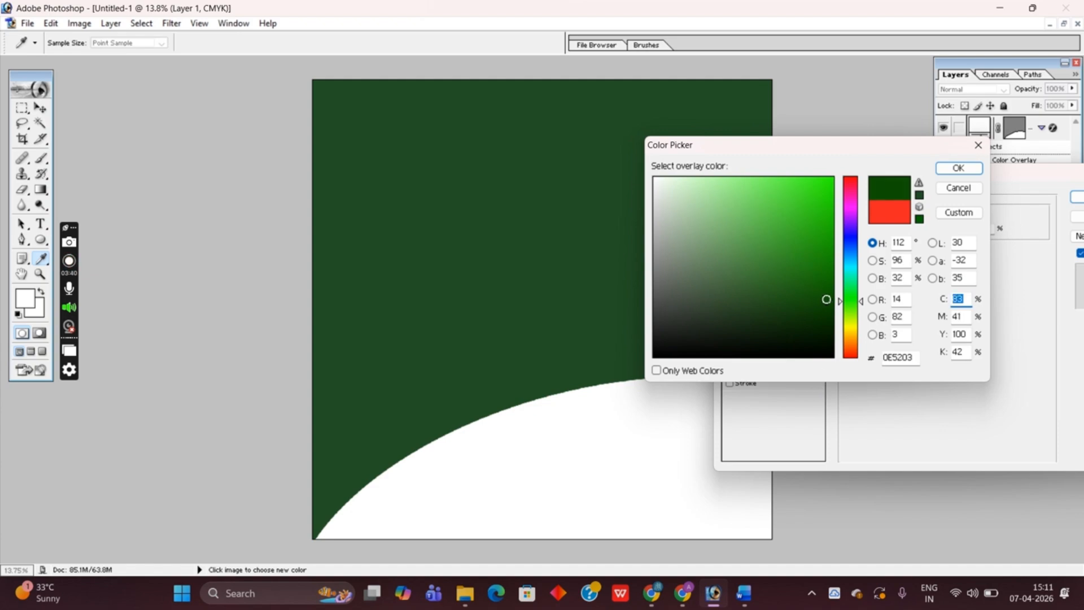
pyautogui.click(971, 169)
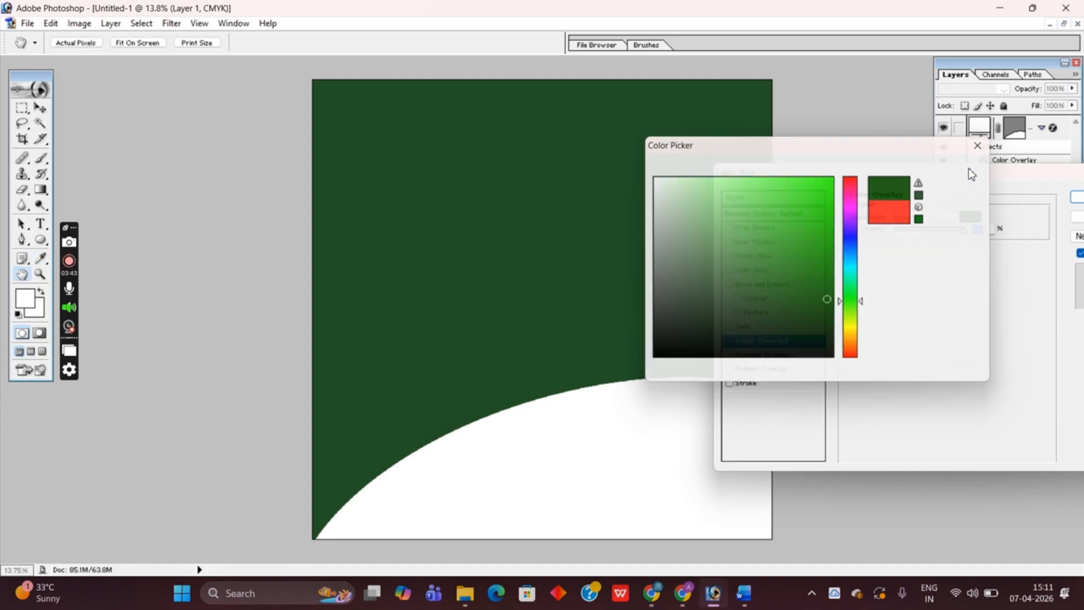
pyautogui.click(1076, 207)
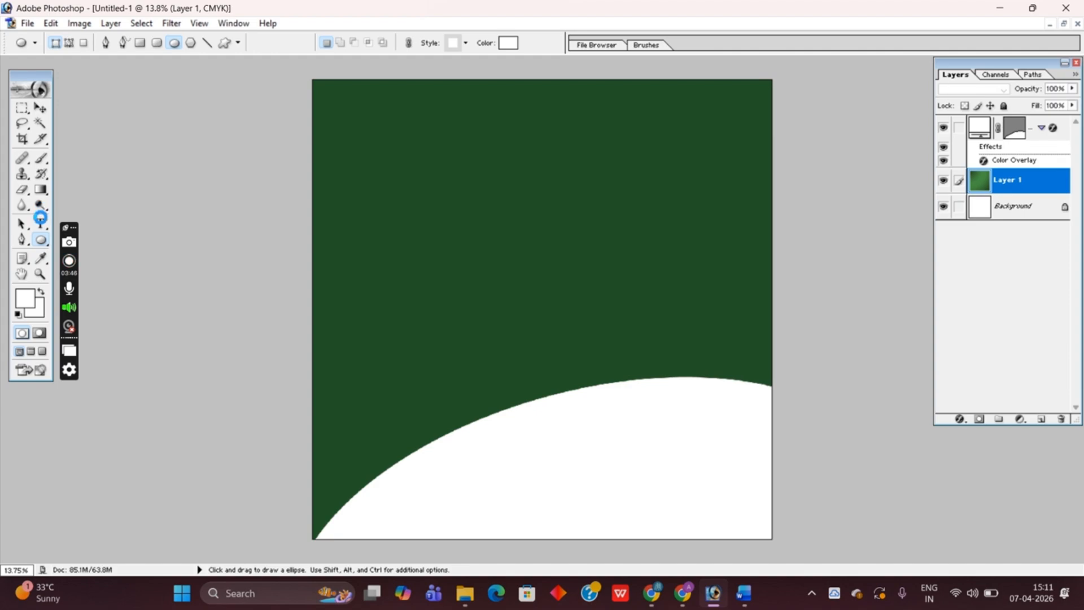
# - Try a single soft white dab at the centre of Layer 1 with a 2500 px brush
pyautogui.click(41, 159)
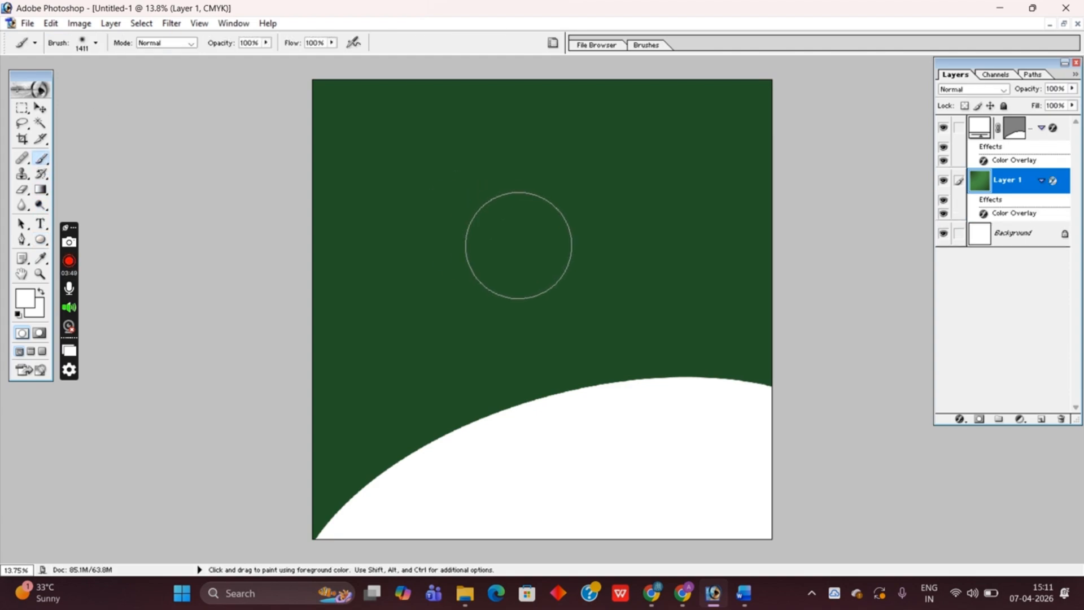
pyautogui.rightClick(596, 320)
pyautogui.moveTo(660, 294); pyautogui.dragTo(665, 295)
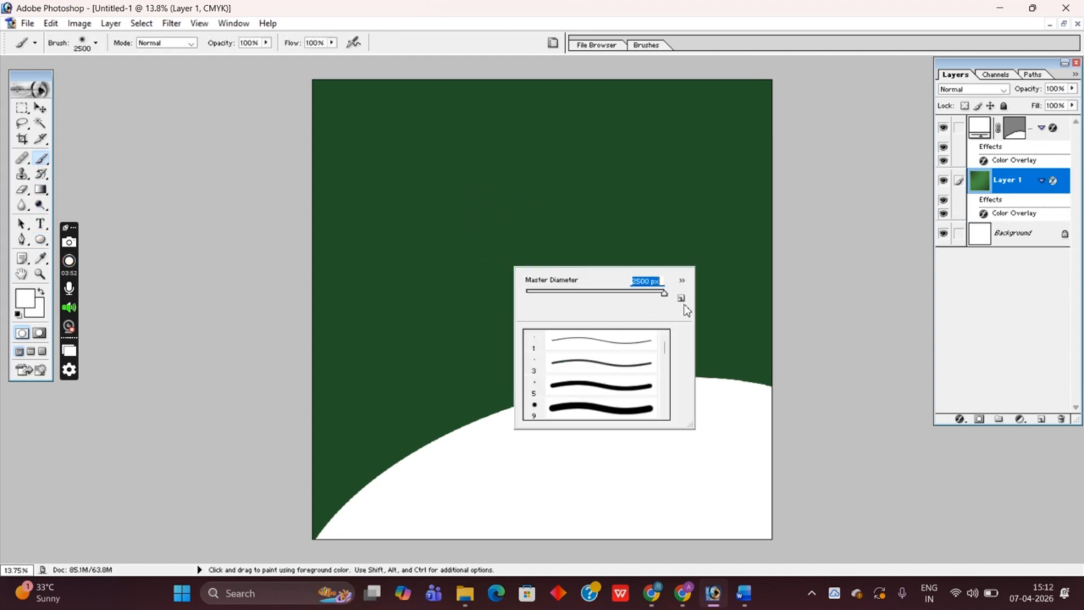
pyautogui.press('Return')
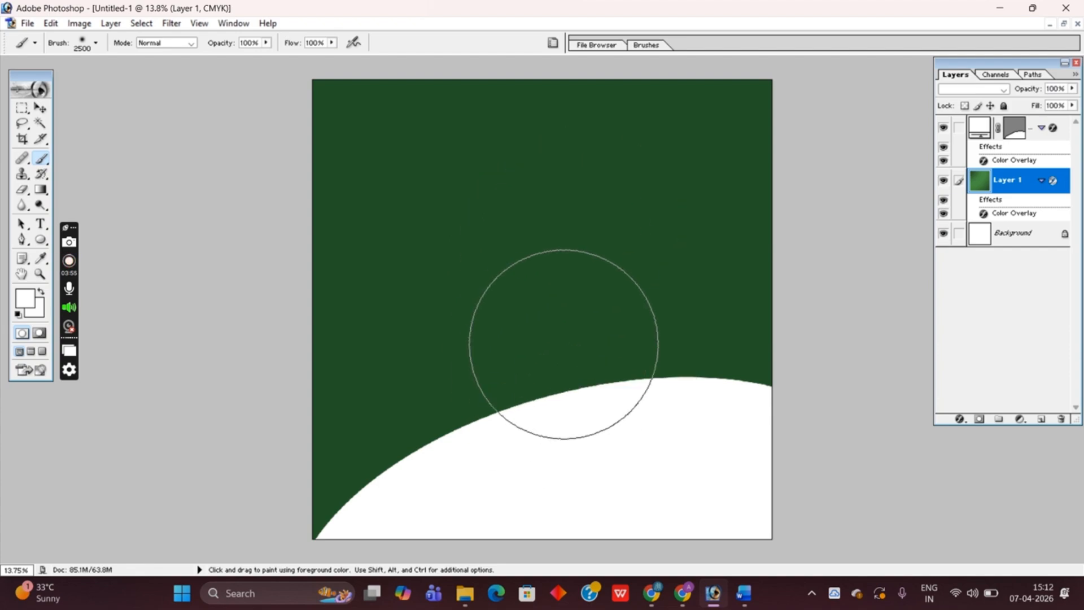
pyautogui.click(545, 305)
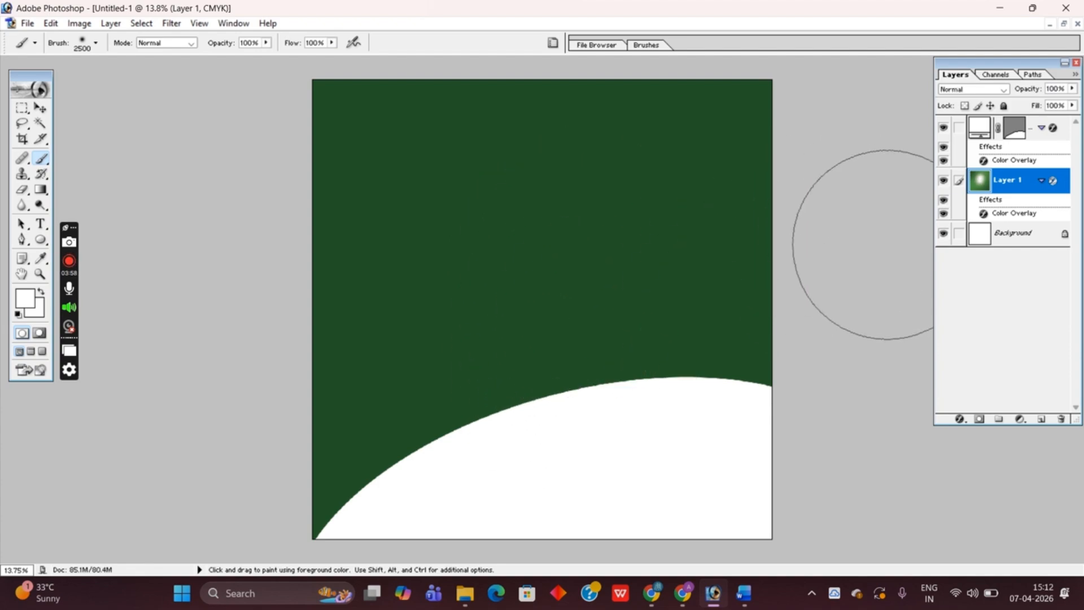
pyautogui.press('ctrl')
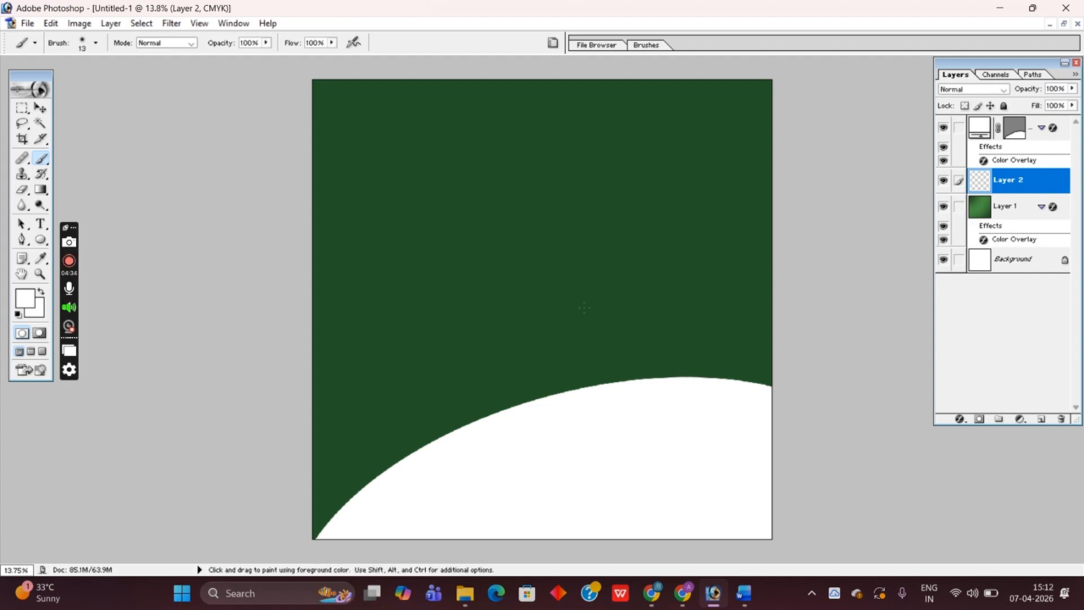
# - Paint one soft white glow near the canvas centre on Layer 2 with a 2500 px brush
pyautogui.rightClick(621, 321)
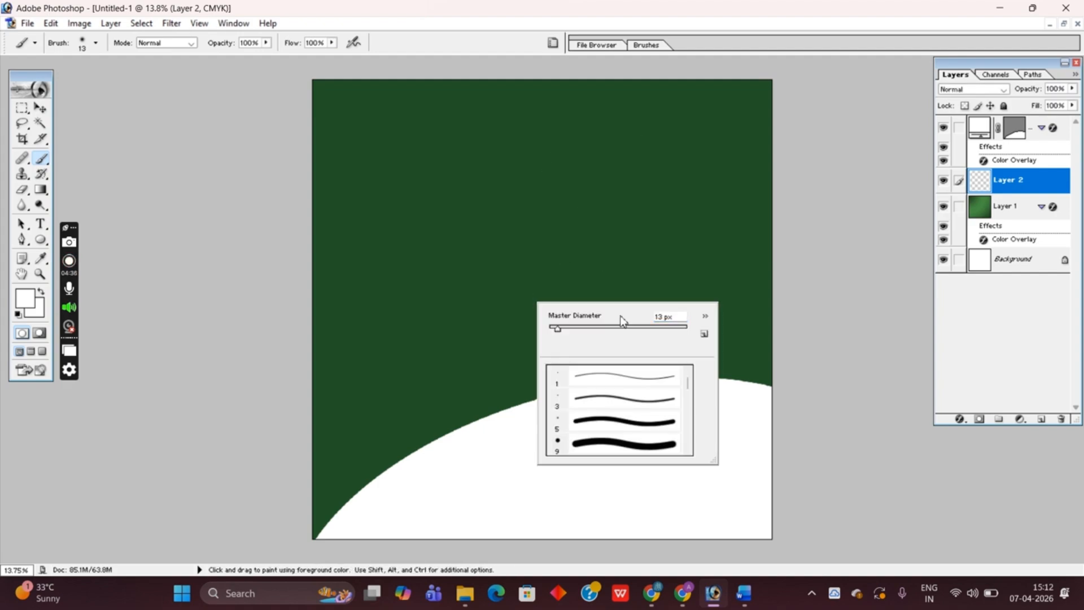
pyautogui.click(677, 333)
pyautogui.moveTo(680, 333); pyautogui.dragTo(690, 332)
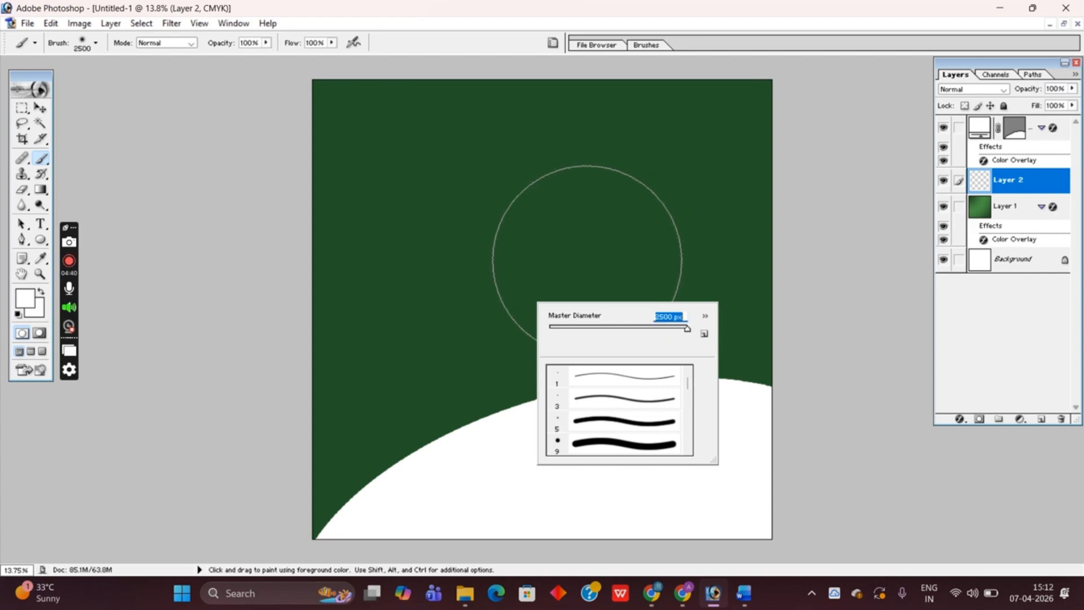
pyautogui.press('Return')
pyautogui.click(539, 294)
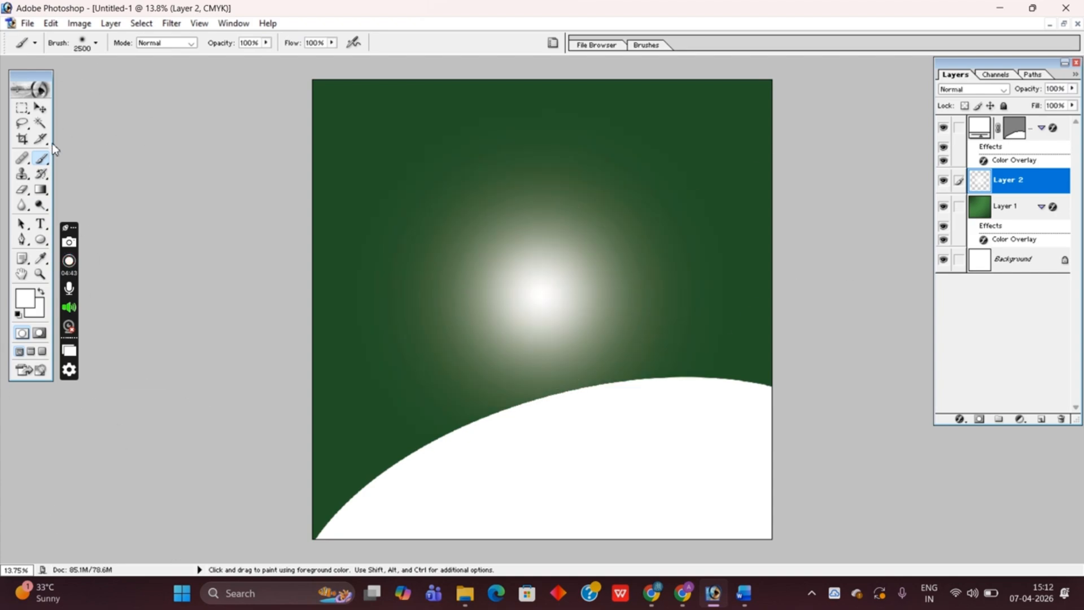
# - Enlarge the white glow with Free Transform and lower it so its bright centre meets the white shape's upper edge
pyautogui.click(40, 107)
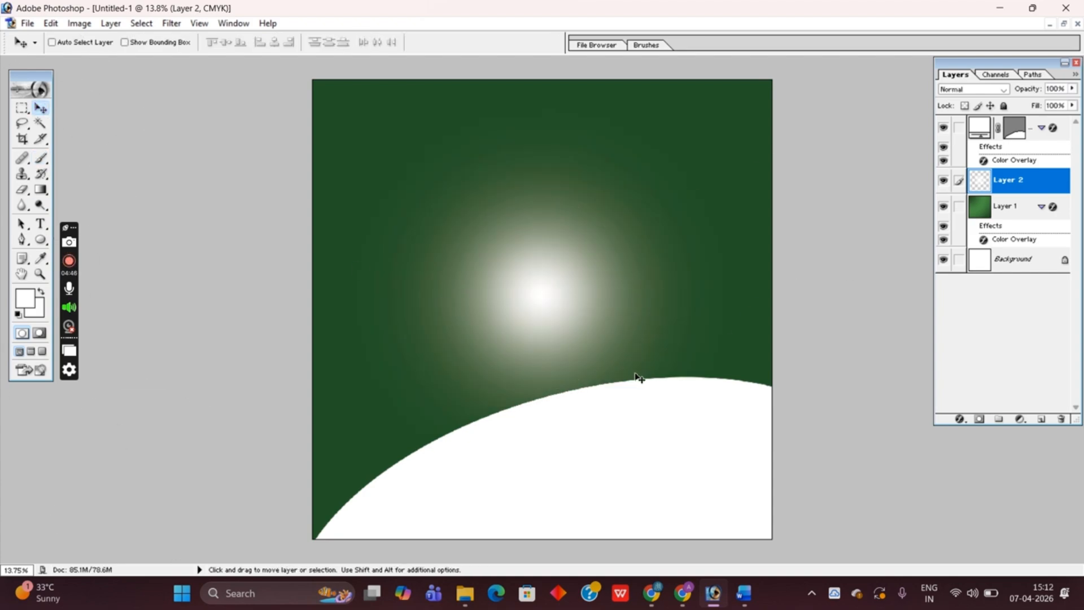
pyautogui.hotkey('ctrl', 't')
pyautogui.moveTo(744, 496); pyautogui.dragTo(799, 547)
pyautogui.moveTo(614, 350); pyautogui.dragTo(622, 424)
pyautogui.press('Return')
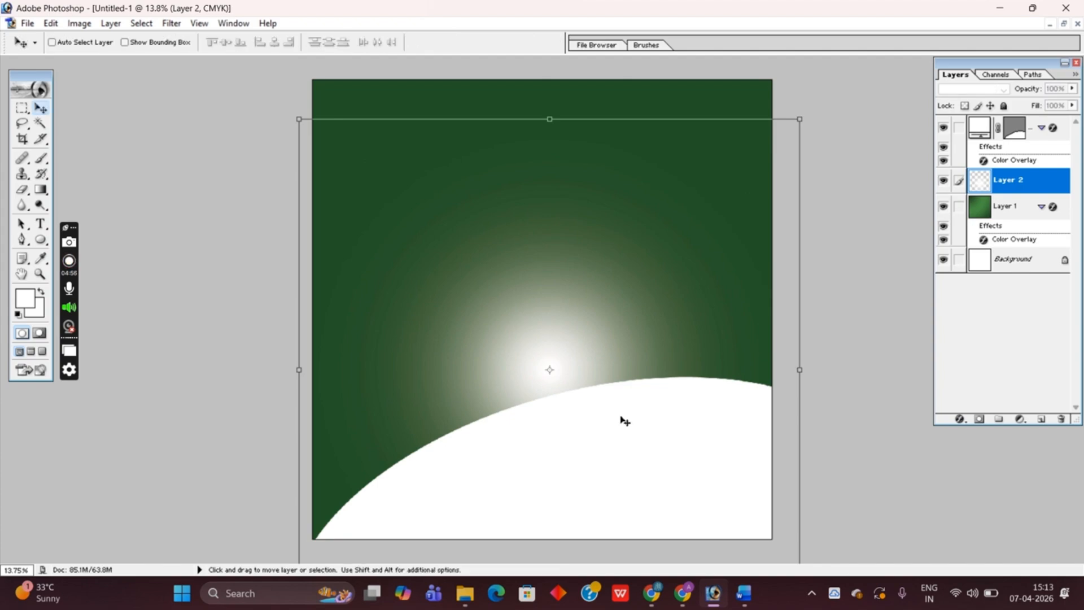
# - Try Layer 2 above the white ellipse shape in the layer order and put it back beneath the shape
pyautogui.hotkey('ctrl', ']')
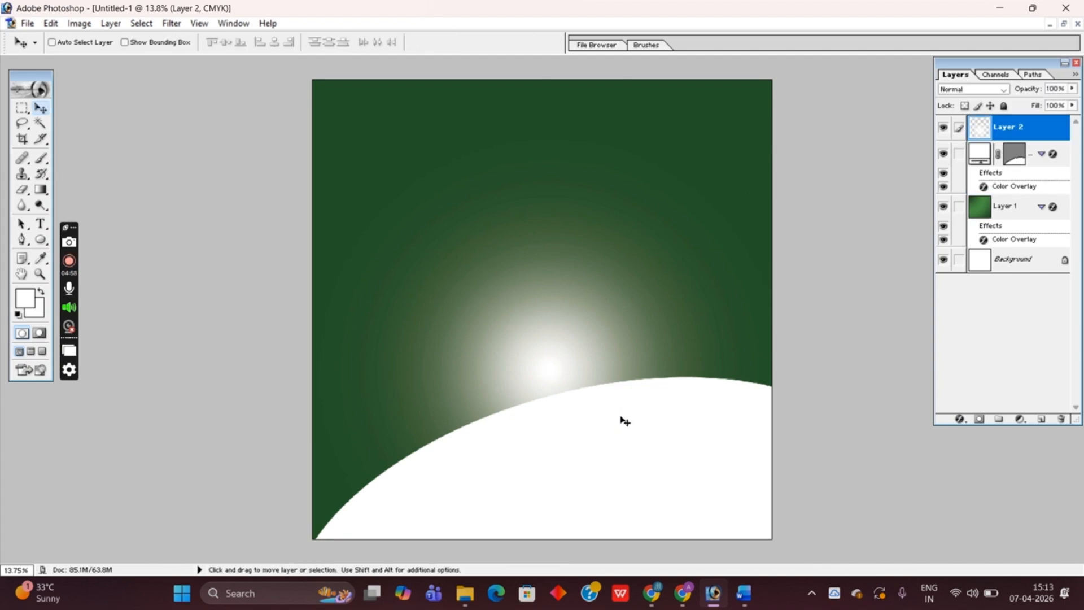
pyautogui.hotkey('ctrl', '[')
pyautogui.hotkey('ctrl', '[')
pyautogui.hotkey('ctrl', ']')
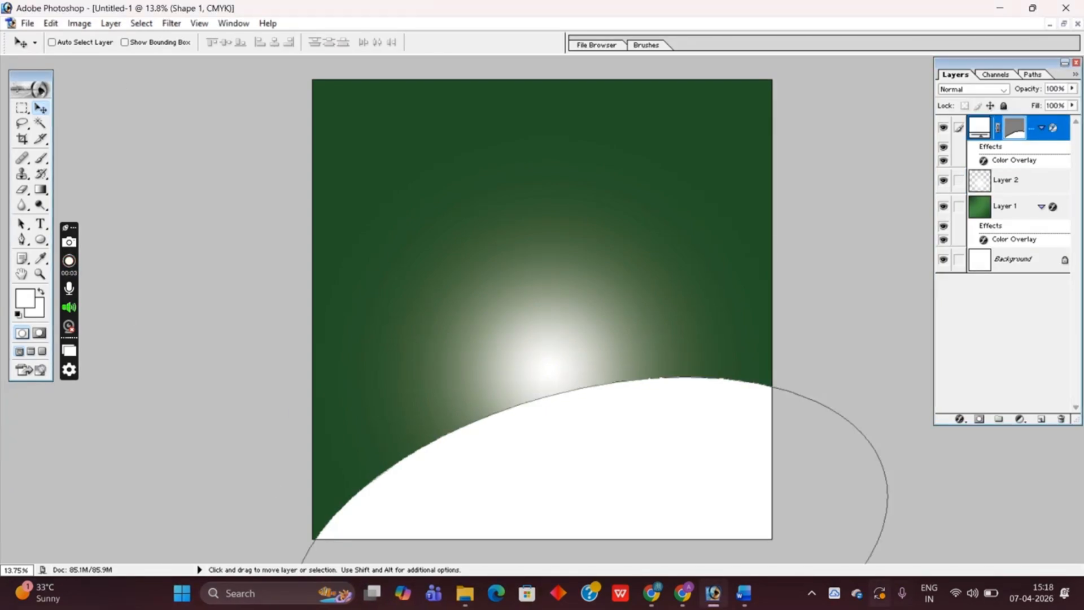
# - Switch to Chrome, open the tall neem sprig photo with a blurred background from Pinterest's Neem Leaf image results, and copy the picture
pyautogui.click(655, 597)
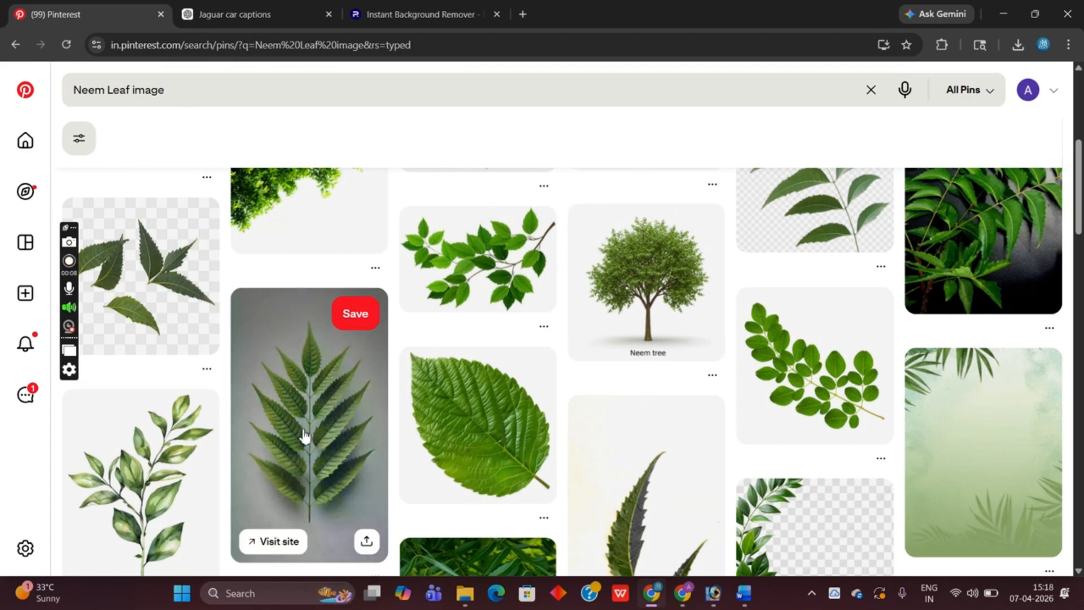
pyautogui.scroll(-1, 338, 448)
pyautogui.scroll(-8, 339, 448)
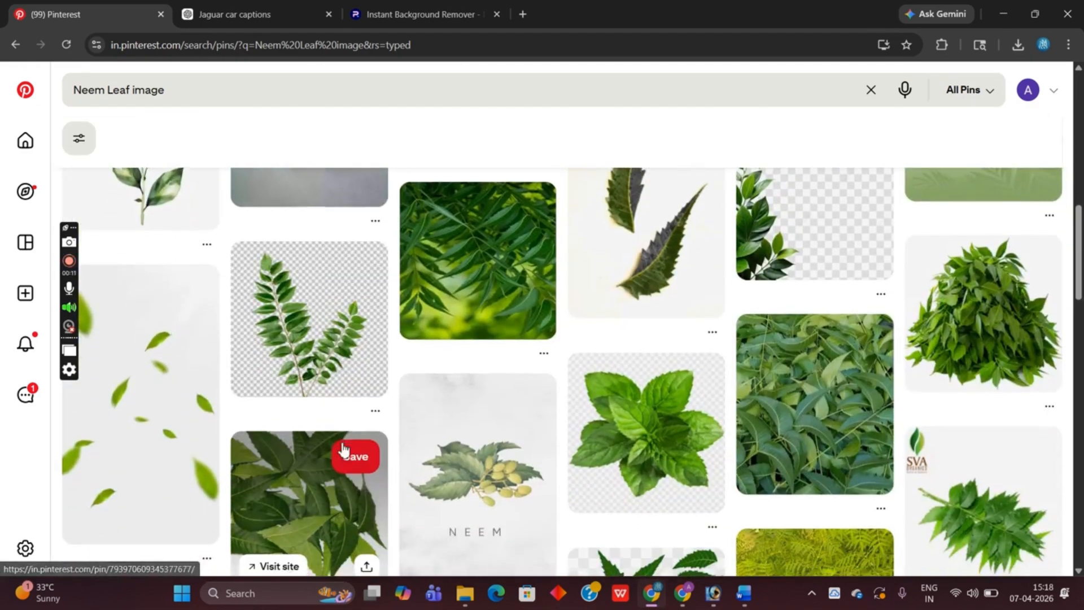
pyautogui.scroll(10, 345, 450)
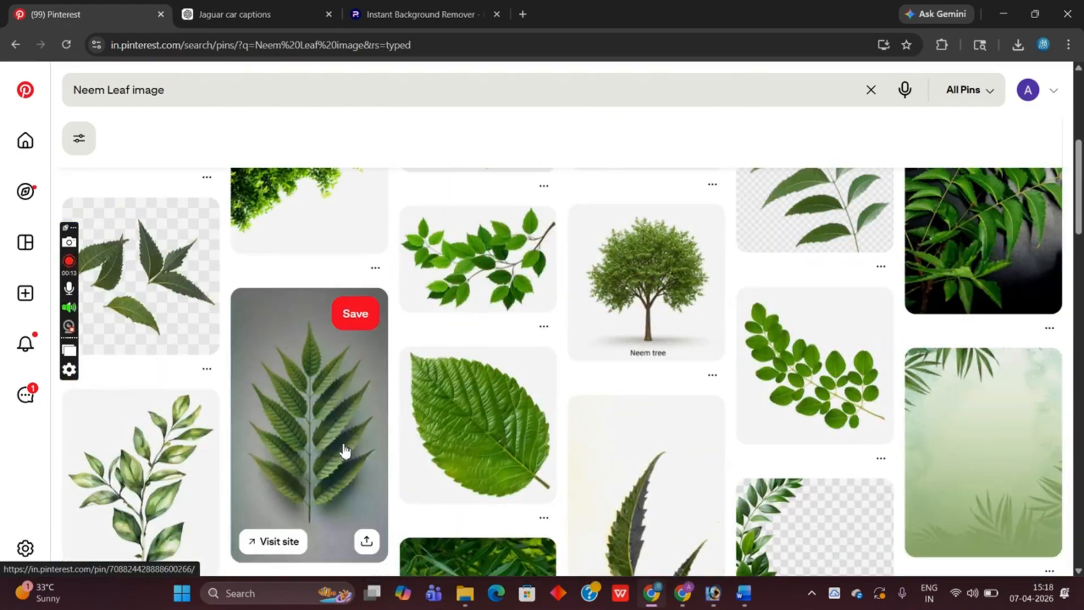
pyautogui.scroll(6, 344, 450)
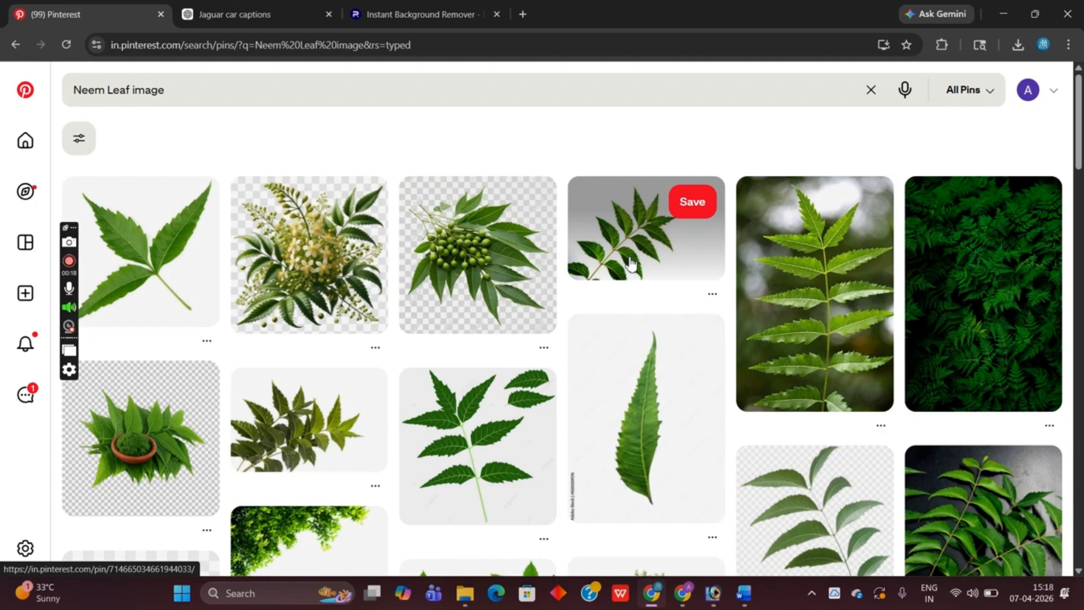
pyautogui.click(812, 323)
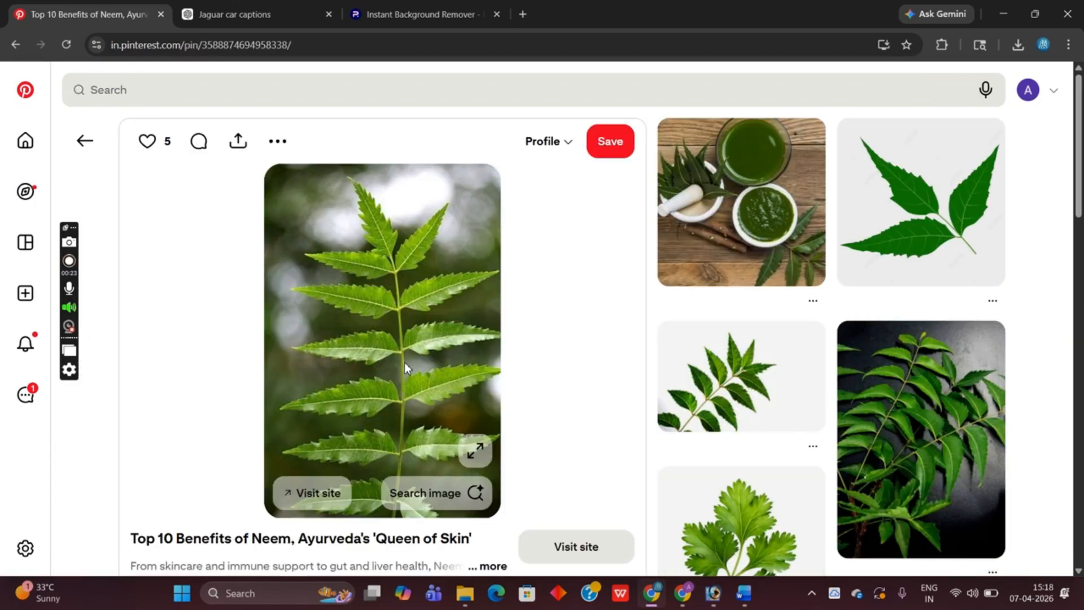
pyautogui.rightClick(404, 361)
pyautogui.click(493, 422)
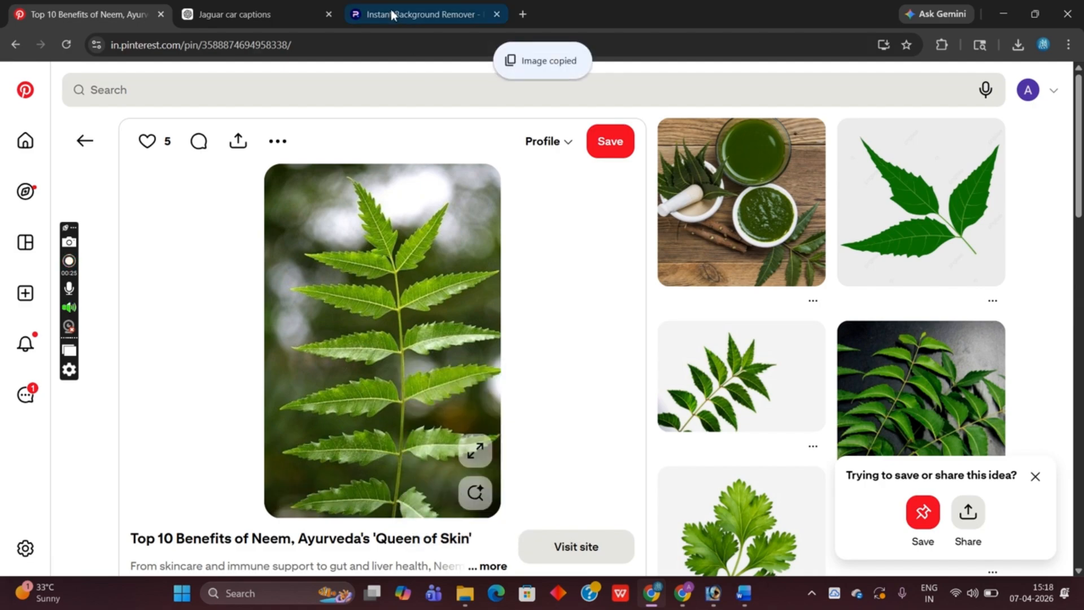
# - Remove the copied neem image's background in Photoroom and download the cutout at standard resolution
pyautogui.click(392, 14)
pyautogui.click(767, 170)
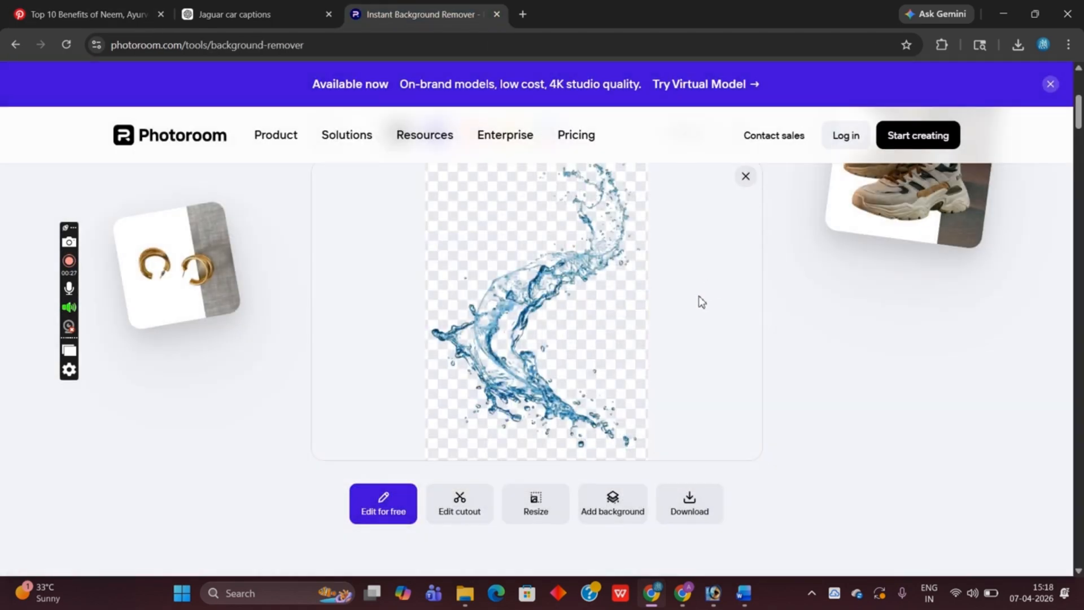
pyautogui.hotkey('ctrl', 'v')
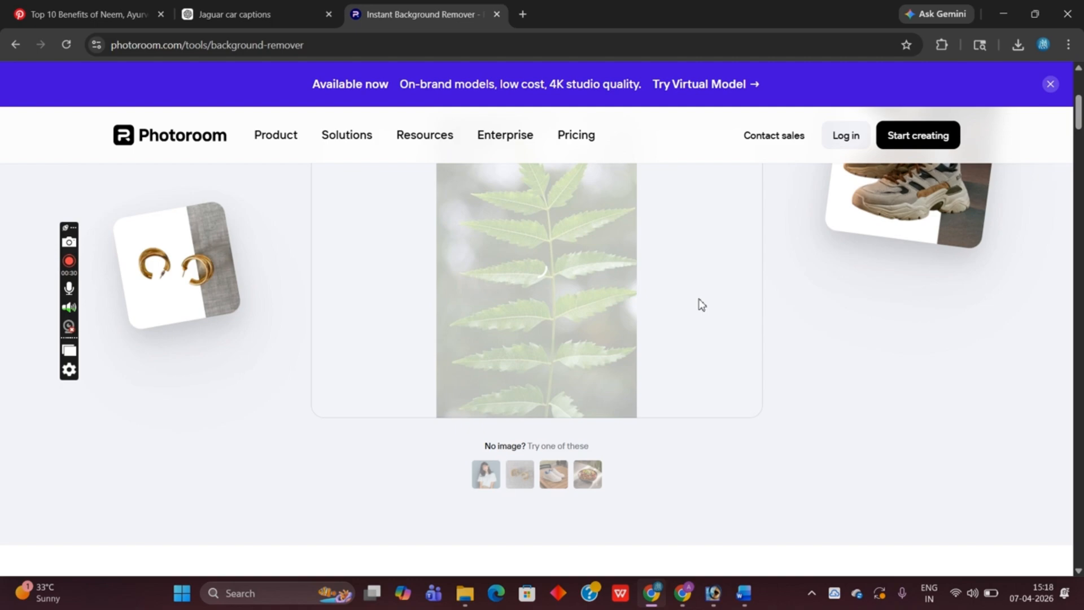
pyautogui.click(686, 507)
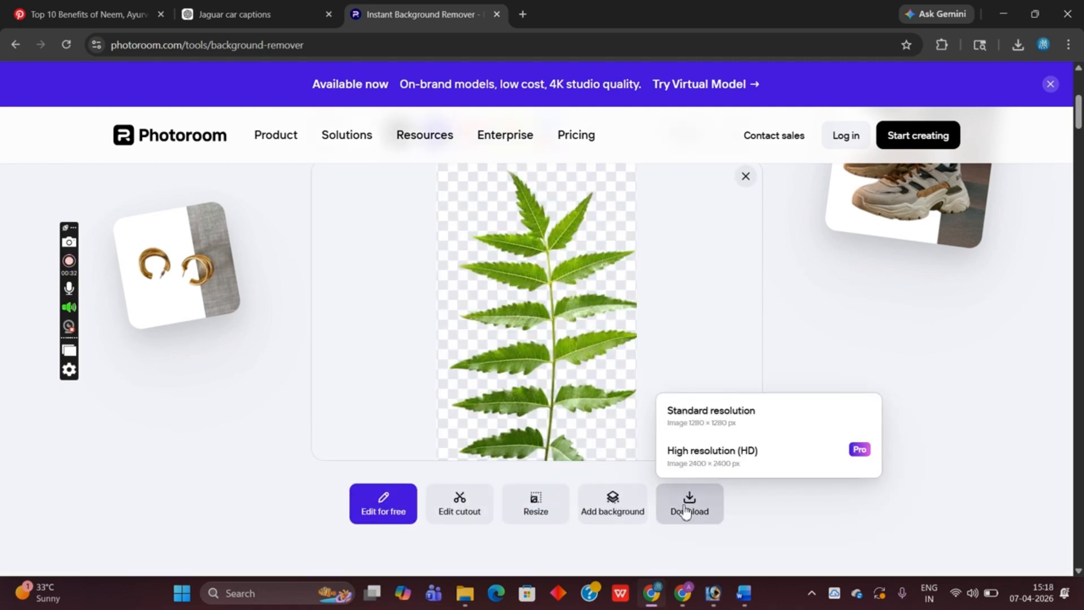
pyautogui.click(702, 424)
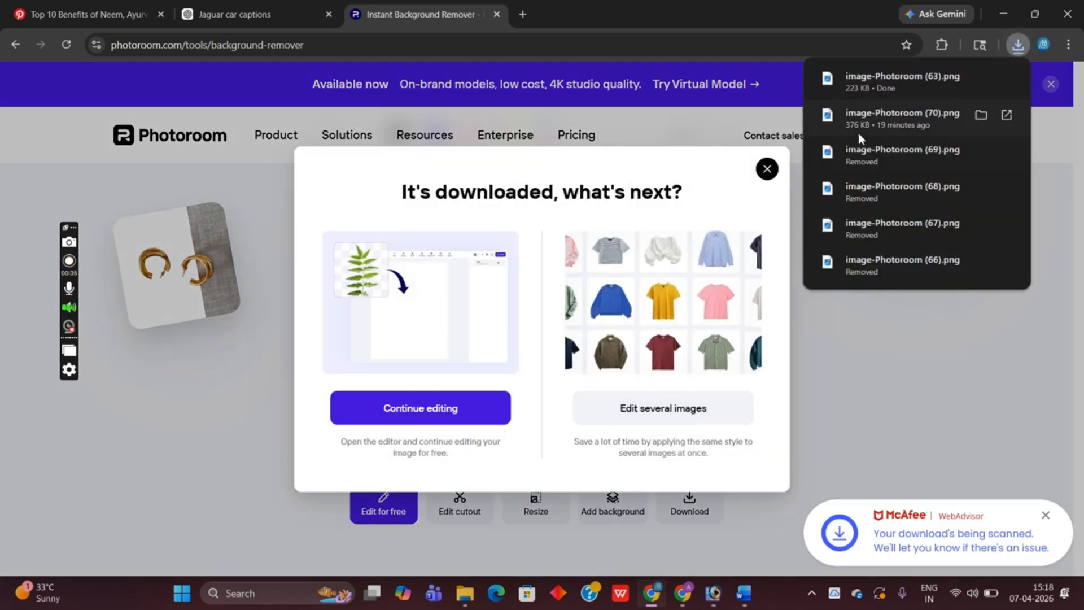
# - Bring the downloaded blue water-splash cutout into Photoshop, place it near the Untitled-1 design's right edge, and close the source image
pyautogui.moveTo(893, 83); pyautogui.dragTo(537, 273)
pyautogui.moveTo(217, 285); pyautogui.dragTo(448, 273)
pyautogui.moveTo(399, 70); pyautogui.dragTo(800, 79)
pyautogui.click(366, 77)
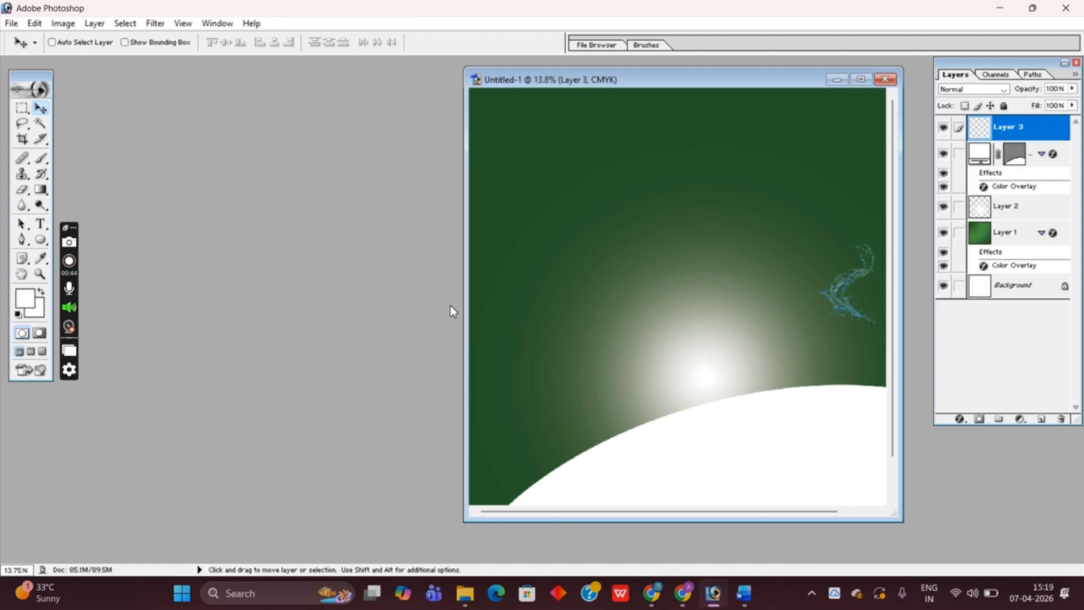
# - Open the downloaded image-Photoroom (63).png neem cutout in Photoshop and place it in the upper-left area of the Untitled-1 design
pyautogui.moveTo(682, 592)
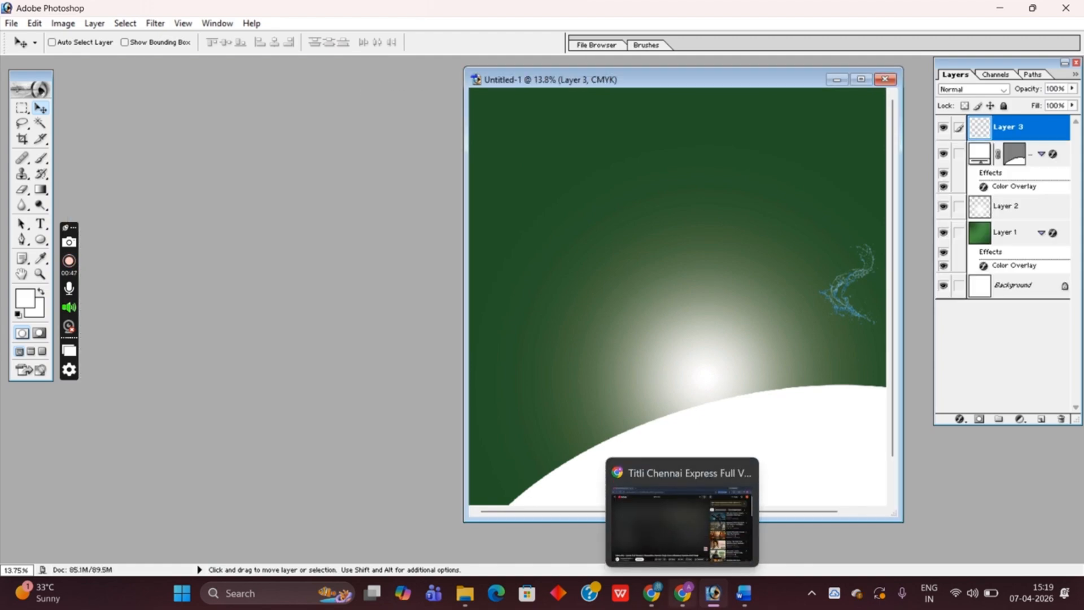
pyautogui.click(657, 594)
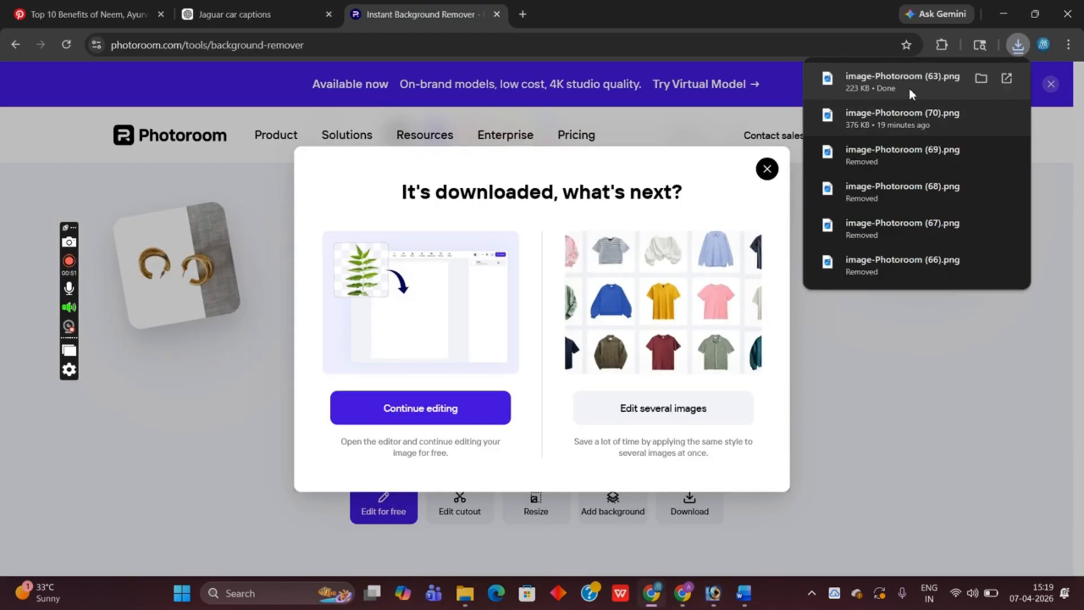
pyautogui.moveTo(909, 88); pyautogui.dragTo(720, 575)
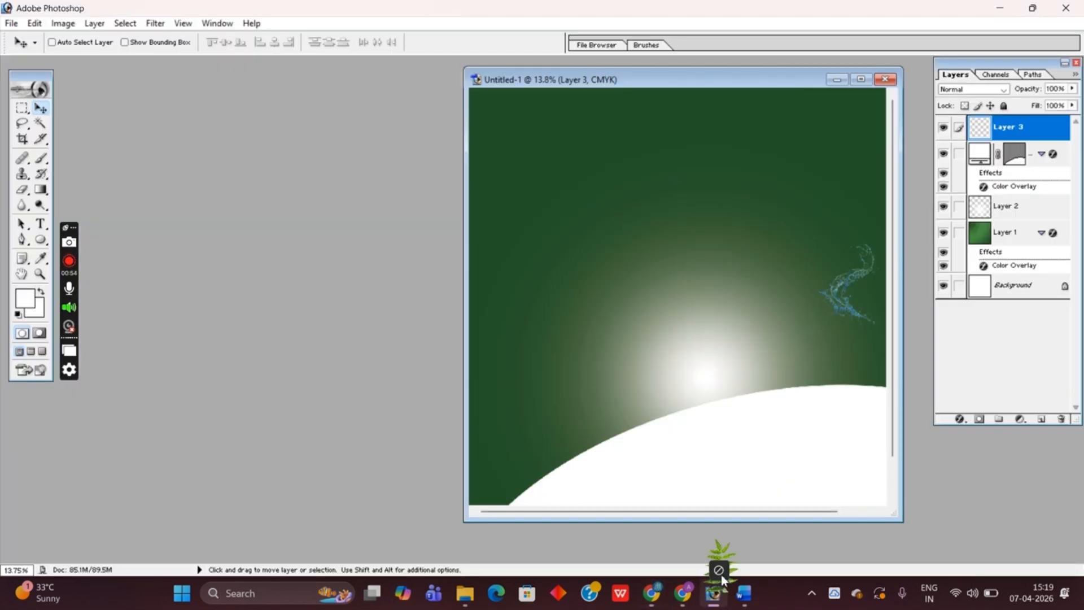
pyautogui.moveTo(625, 222); pyautogui.dragTo(625, 221)
pyautogui.moveTo(183, 305); pyautogui.dragTo(571, 232)
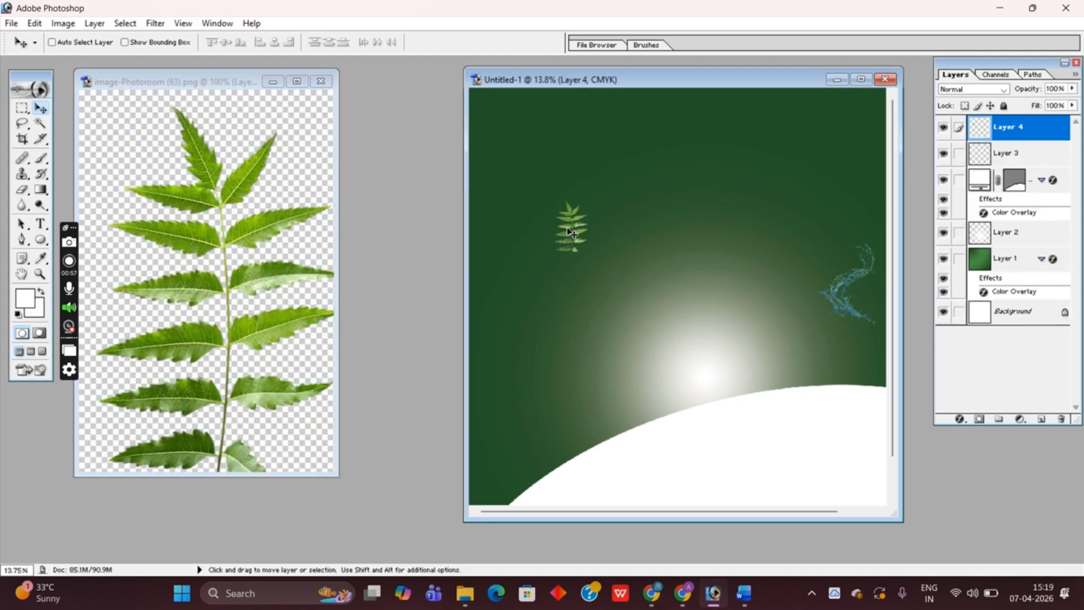
# - Close the source leaf image, switch to Chrome, and copy the Himalaya Purifying Neem Face Wash tube picture from Pinterest
pyautogui.click(320, 82)
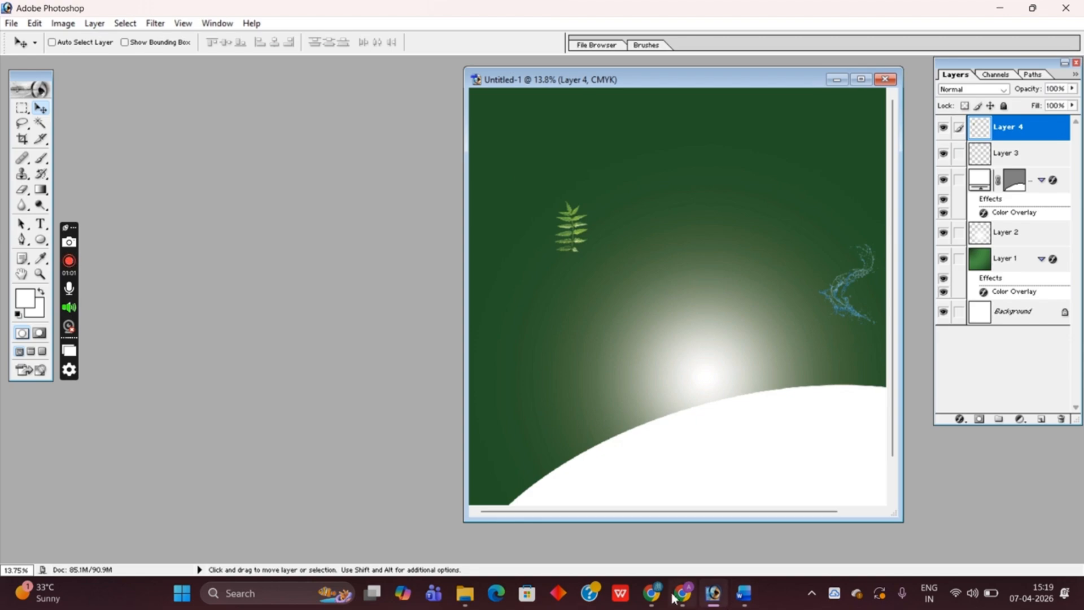
pyautogui.click(651, 593)
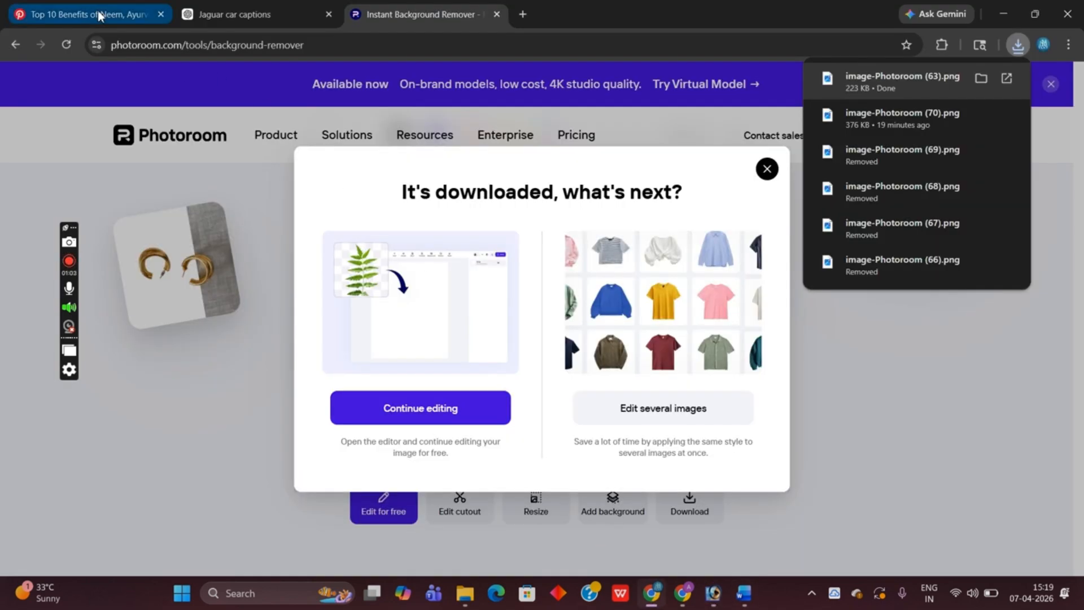
pyautogui.click(130, 14)
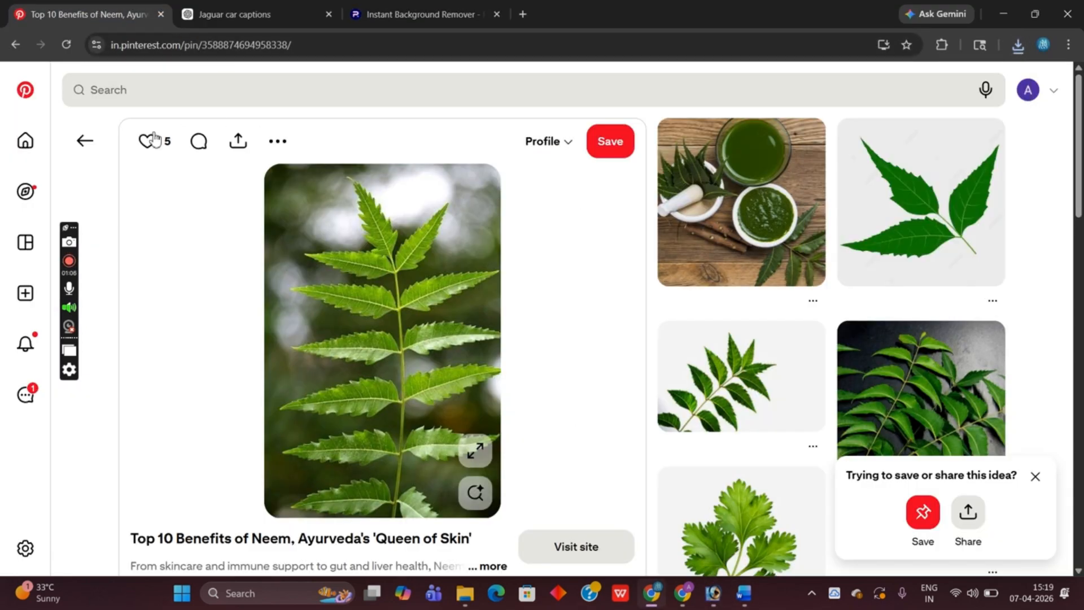
pyautogui.click(85, 141)
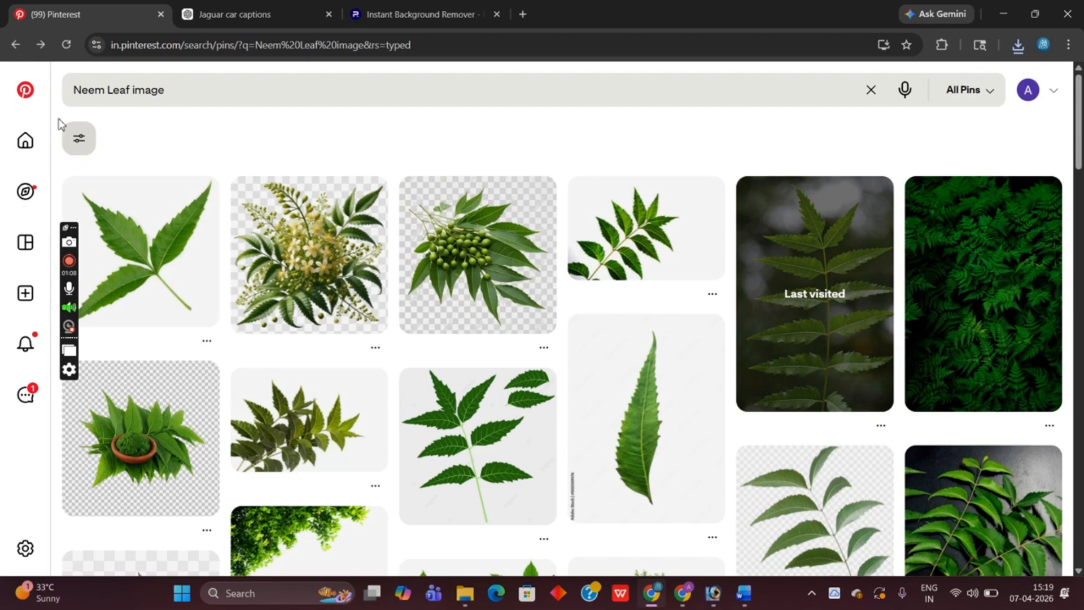
pyautogui.click(16, 45)
pyautogui.click(973, 236)
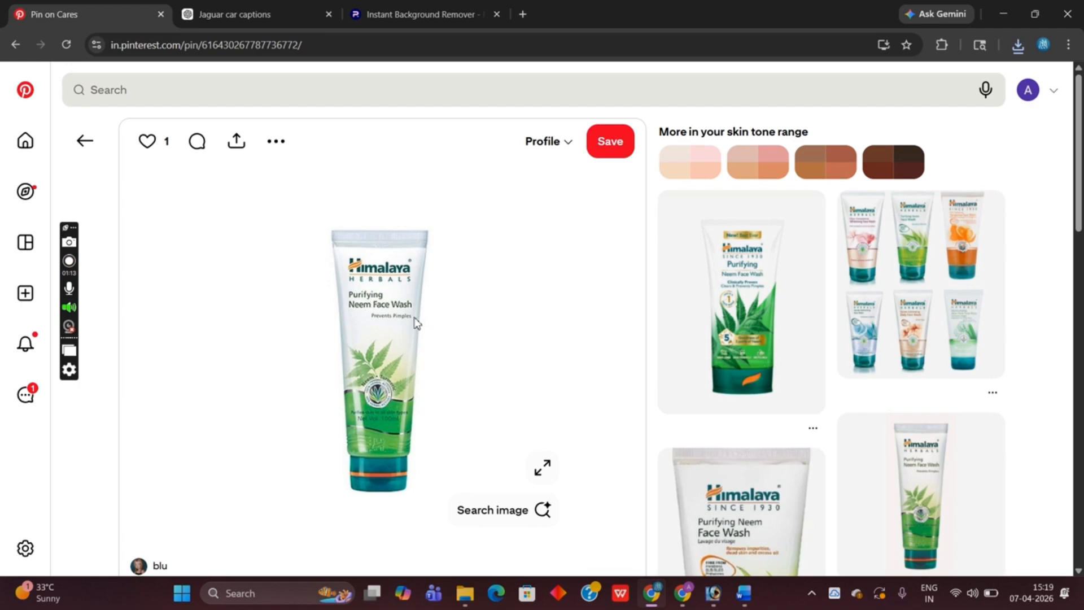
pyautogui.rightClick(382, 311)
pyautogui.click(443, 366)
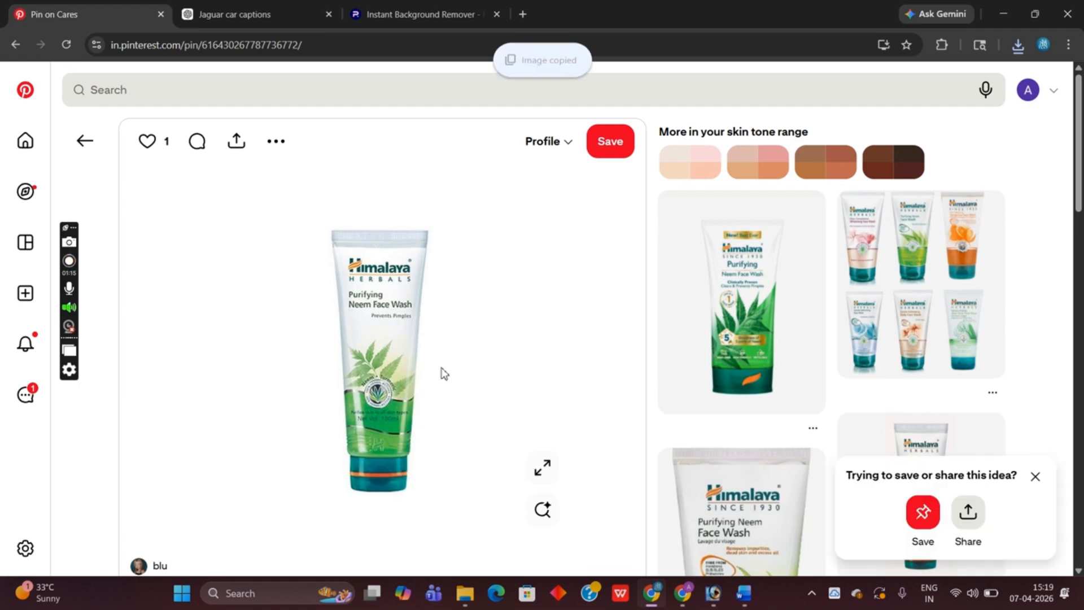
# - Remove the copied face wash picture's background in Photoroom and download the cutout at standard resolution
pyautogui.click(396, 17)
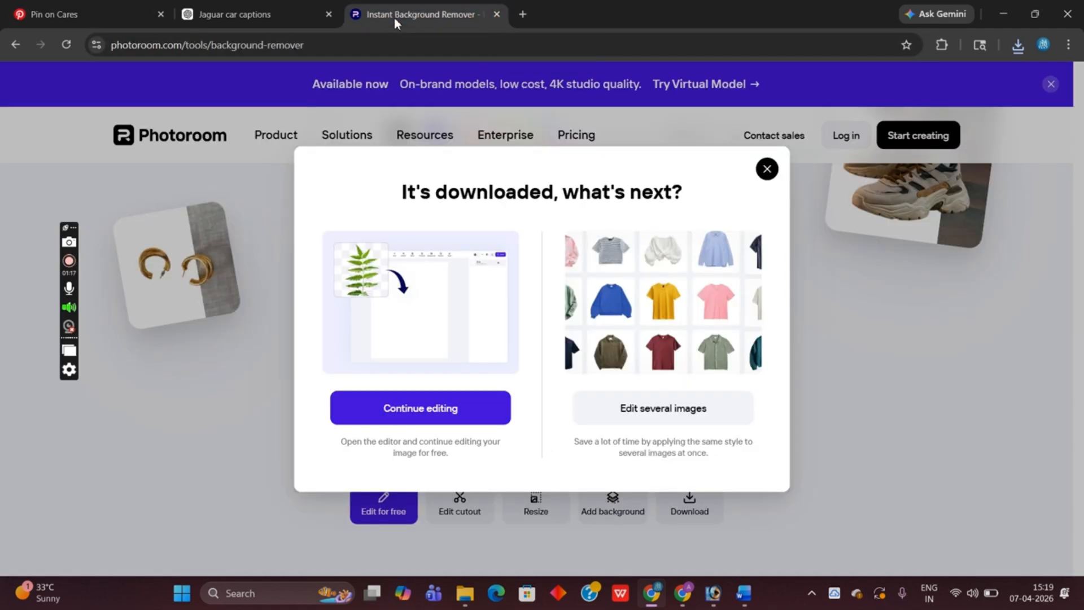
pyautogui.click(762, 172)
pyautogui.click(764, 172)
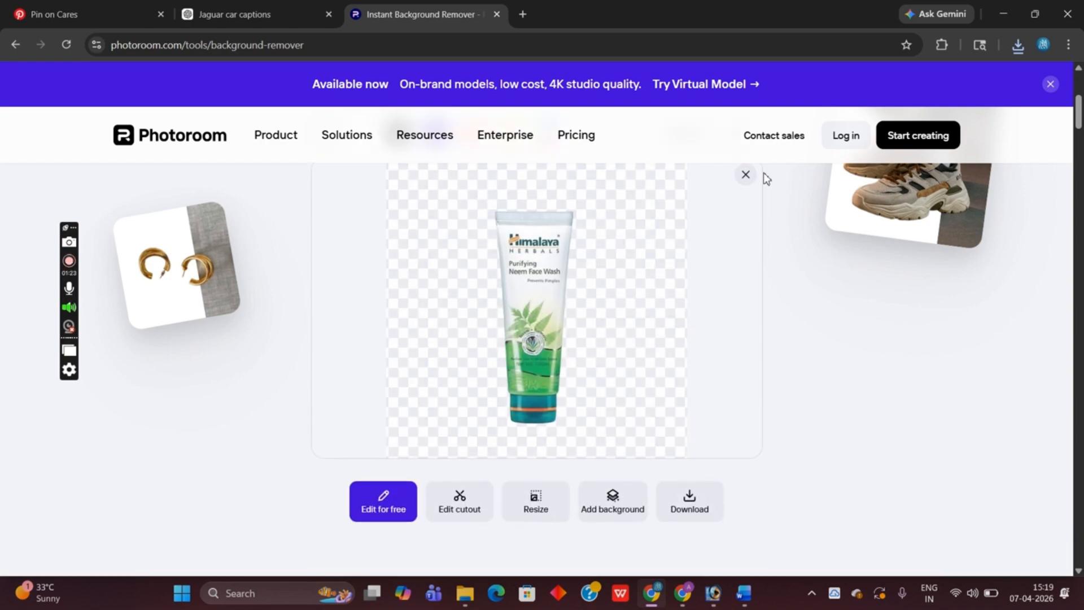
pyautogui.click(705, 512)
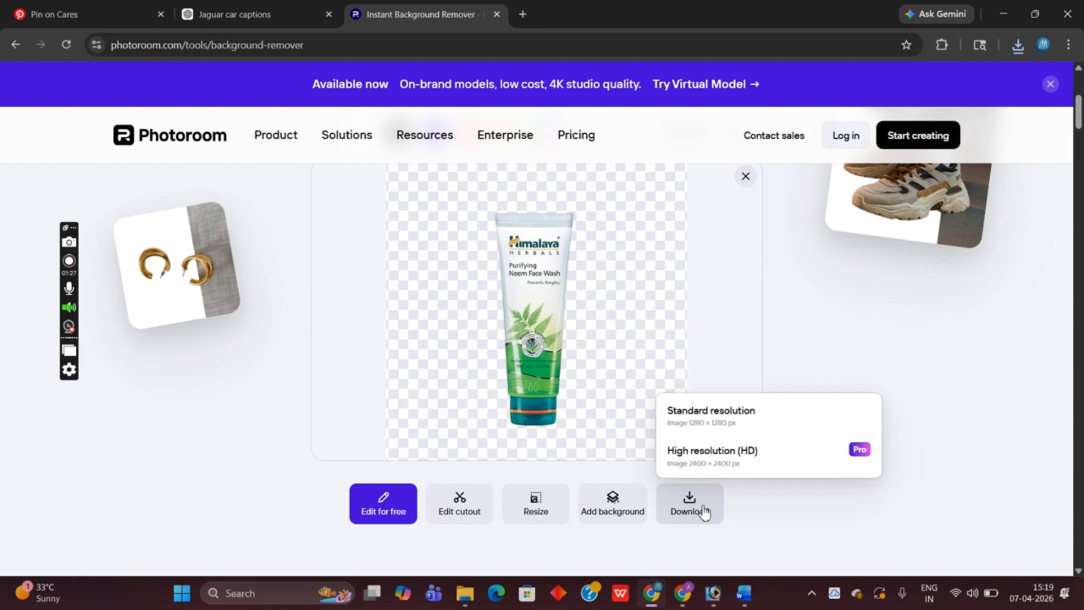
pyautogui.click(772, 411)
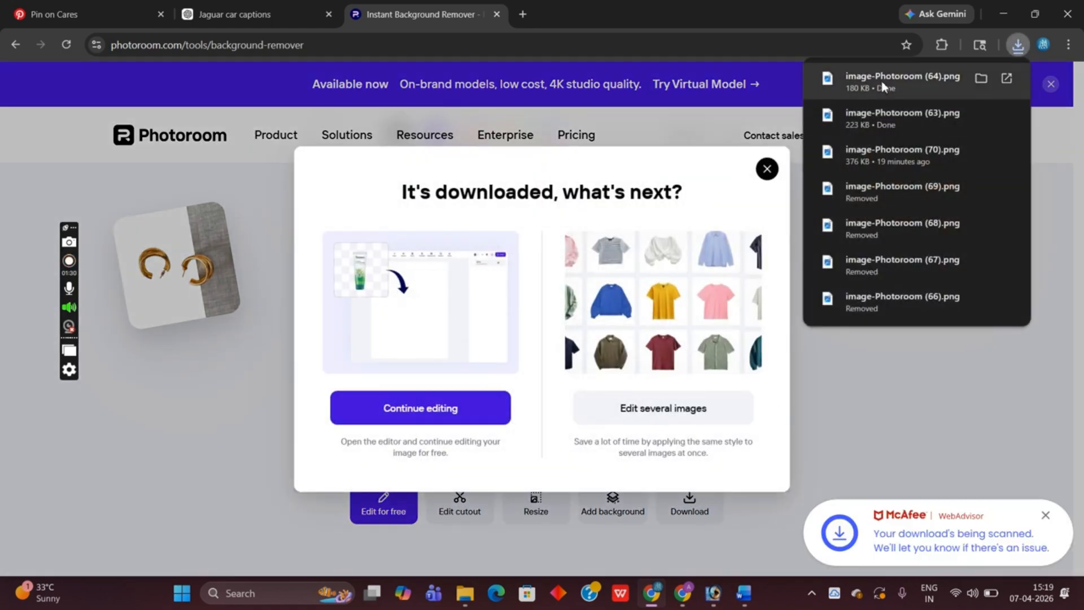
# - Open image-Photoroom (64).png in Photoshop, place the tube near the centre of the Untitled-1 design, and close the source image
pyautogui.moveTo(874, 120); pyautogui.dragTo(636, 316)
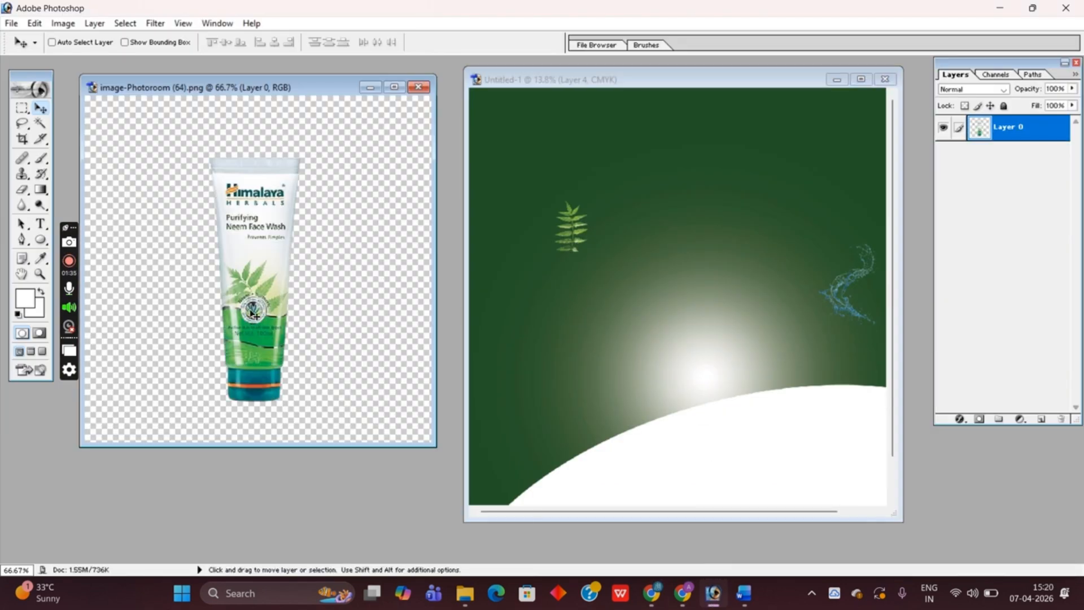
pyautogui.moveTo(252, 313); pyautogui.dragTo(673, 332)
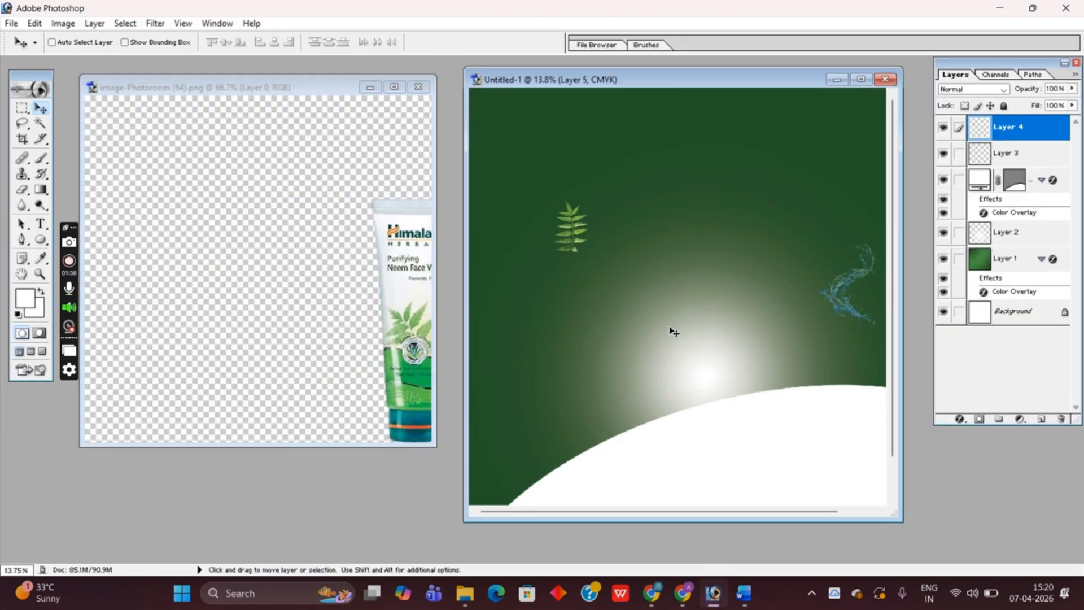
pyautogui.click(418, 87)
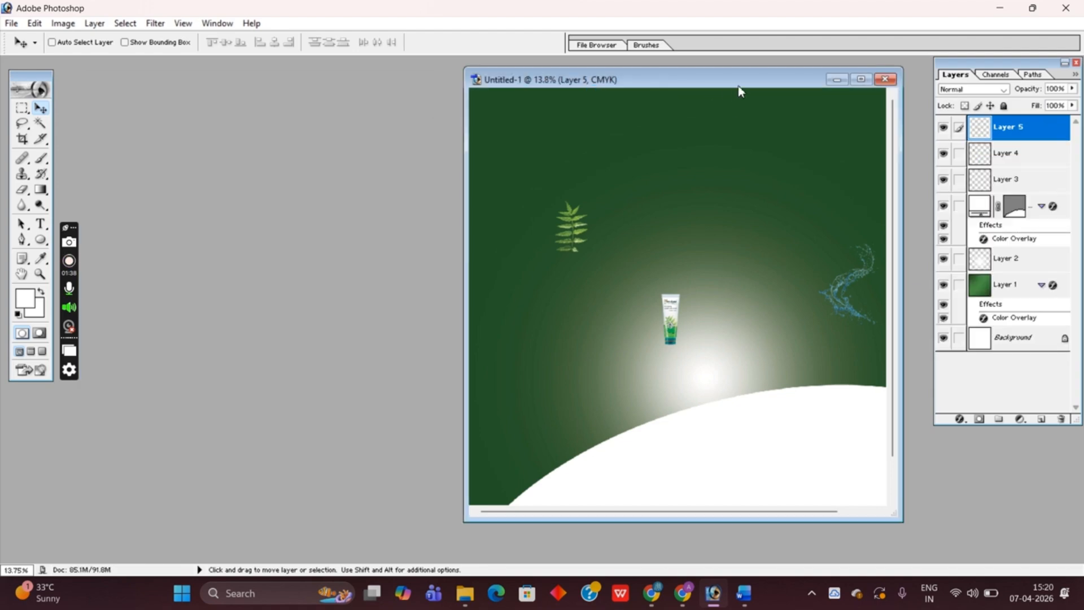
# - Maximize the design window and enlarge the face wash tube proportionally to about two-thirds of the canvas height
pyautogui.click(862, 81)
pyautogui.hotkey('ctrl', 't')
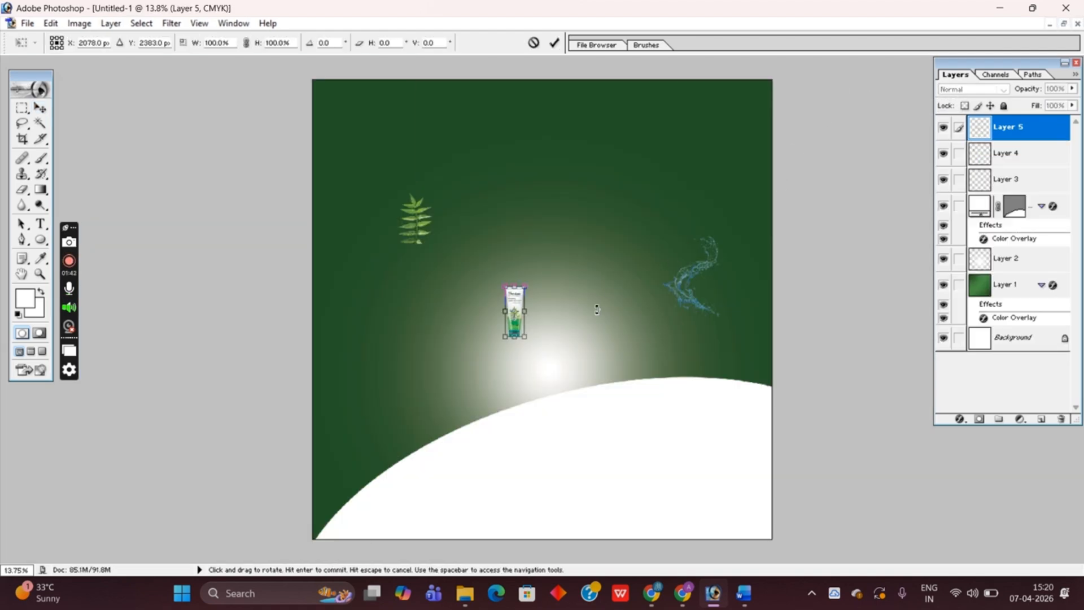
pyautogui.moveTo(525, 337); pyautogui.dragTo(619, 460)
pyautogui.press('Return')
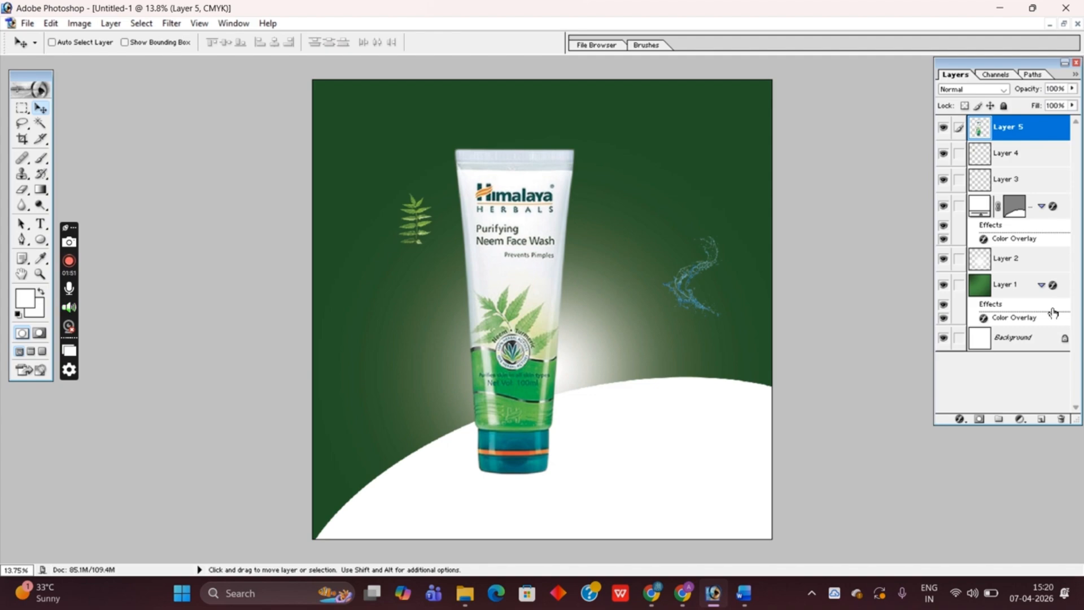
# - Rename the tube's layer as facewash
pyautogui.doubleClick(1008, 129)
pyautogui.write('facewash')
pyautogui.press('Return')
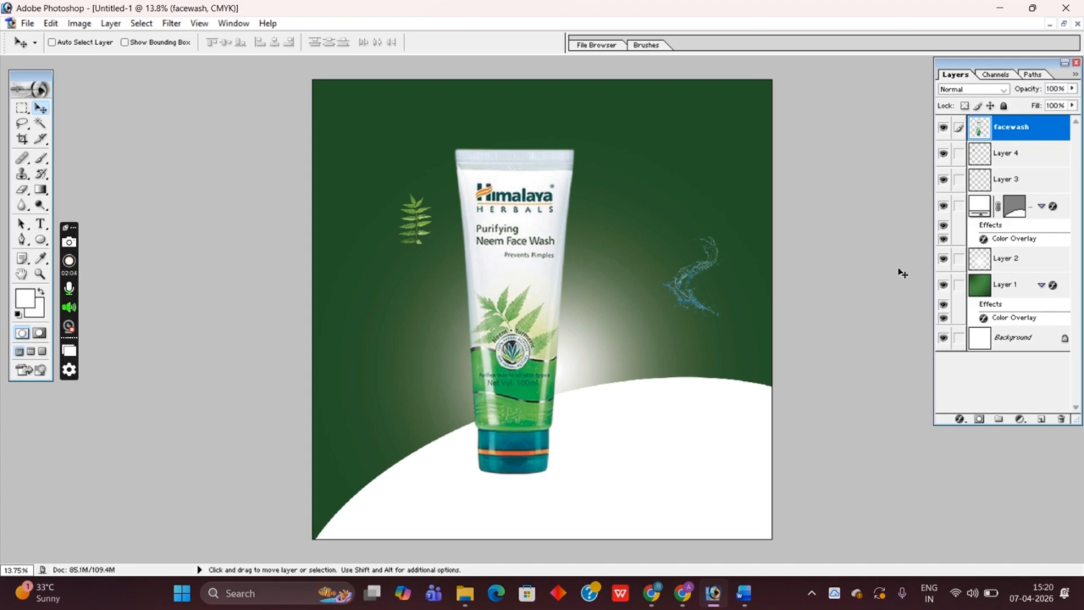
# - Rotate the face wash tube about 15° clockwise and move it to the right half of the design
pyautogui.hotkey('ctrl', 't')
pyautogui.moveTo(619, 484); pyautogui.dragTo(571, 507)
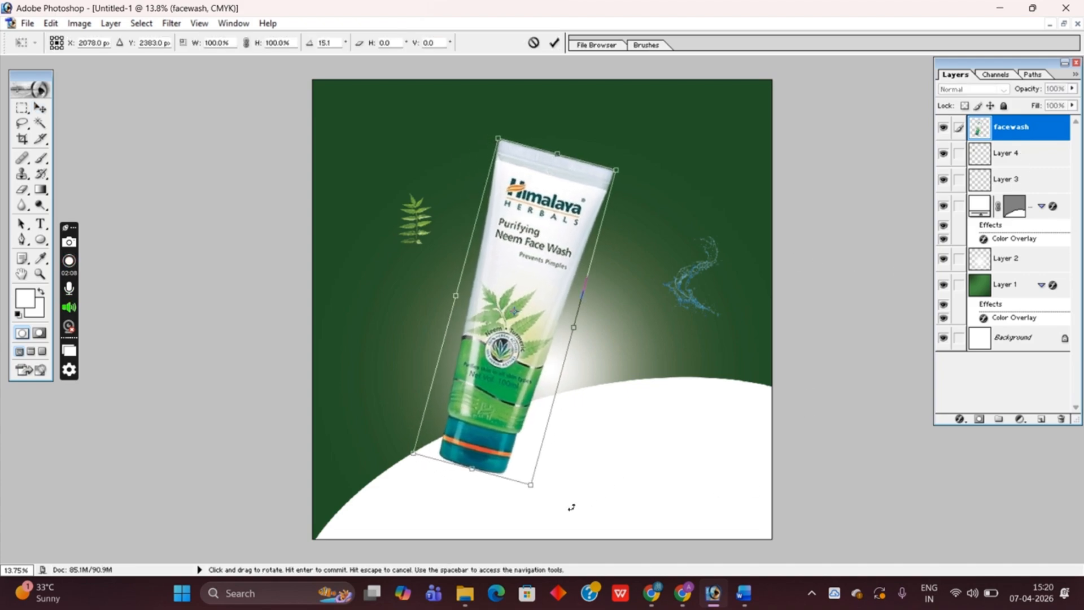
pyautogui.press('Return')
pyautogui.moveTo(512, 327); pyautogui.dragTo(658, 340)
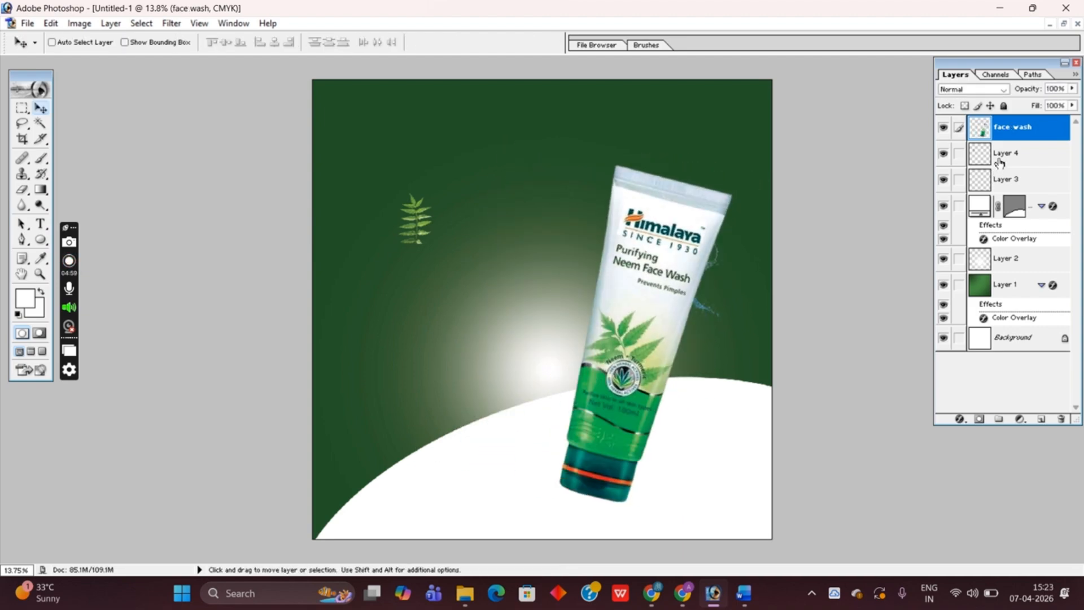
# - Enlarge the neem sprig on Layer 4 to about 358%, flip it, and tilt it about 23° clockwise
pyautogui.click(999, 163)
pyautogui.hotkey('ctrl', 't')
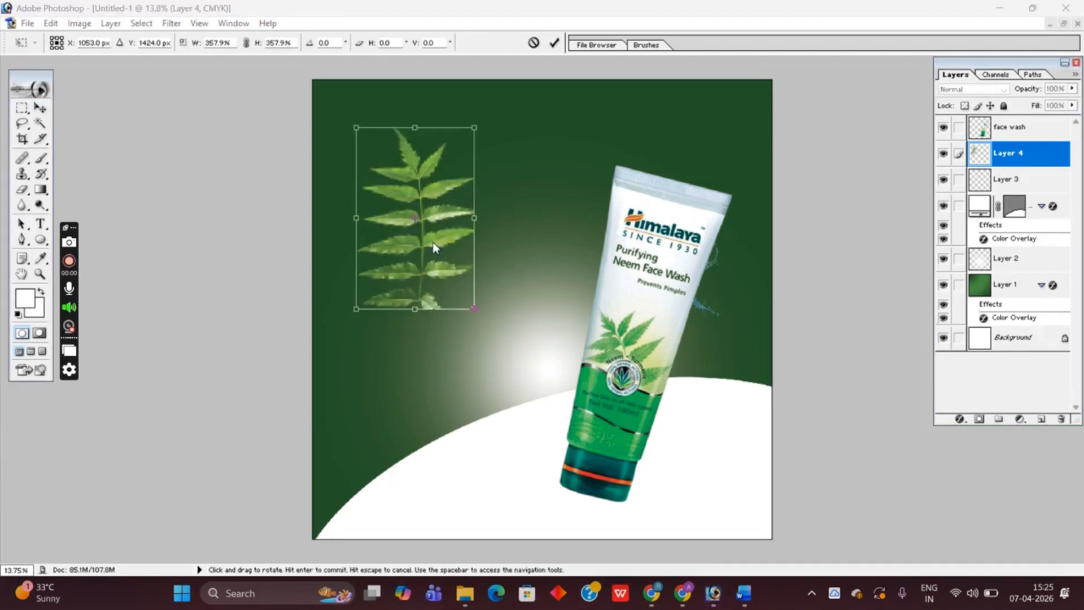
pyautogui.moveTo(422, 330); pyautogui.dragTo(437, 385)
pyautogui.rightClick(437, 385)
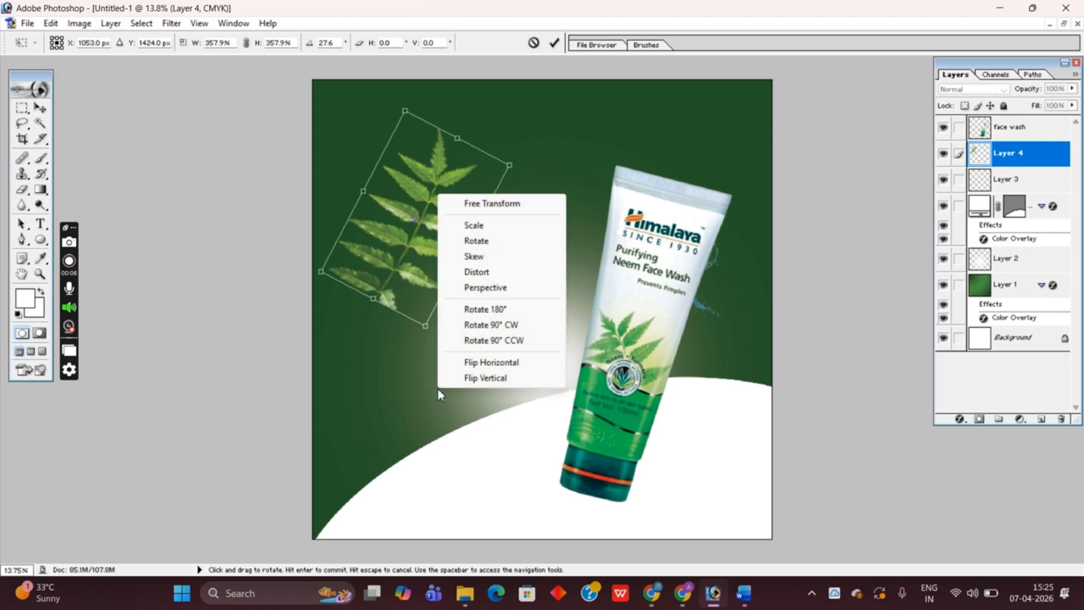
pyautogui.click(454, 362)
pyautogui.moveTo(564, 307); pyautogui.dragTo(464, 411)
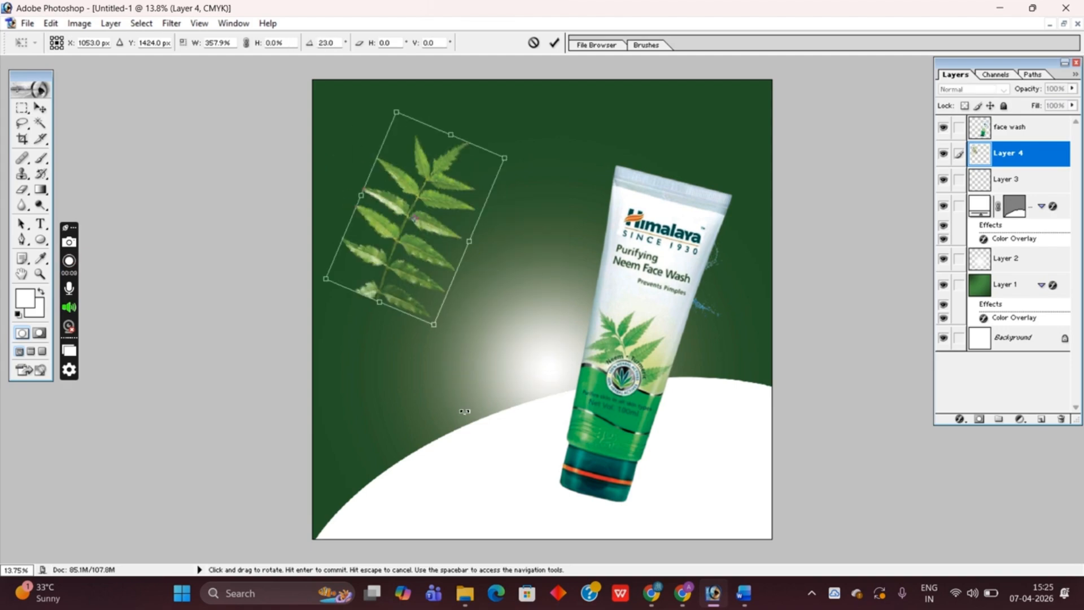
pyautogui.press('Return')
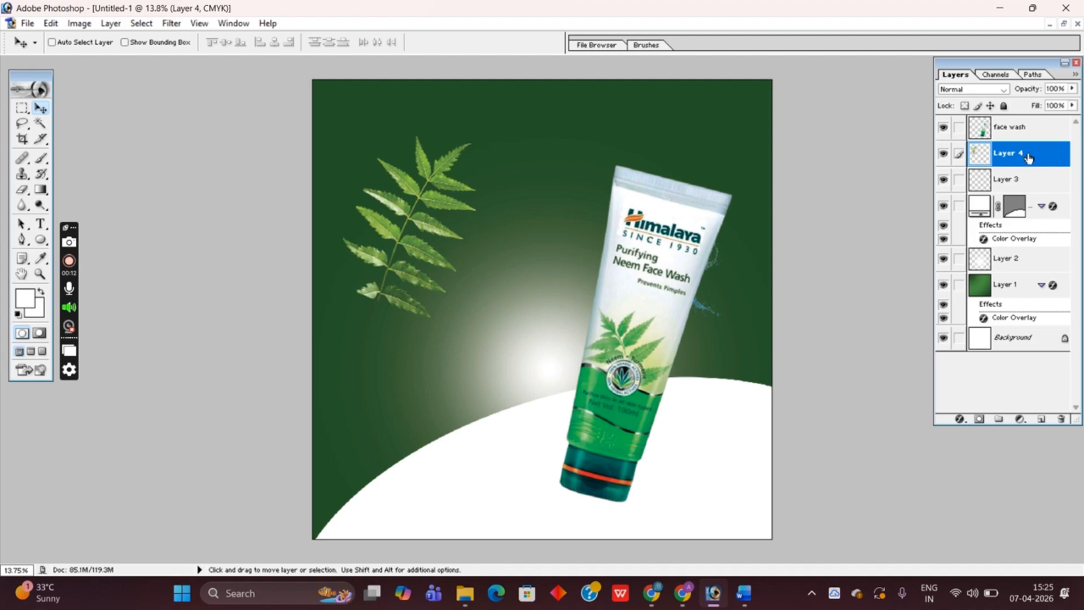
# - Rename the neem sprig's layer as leaf
pyautogui.doubleClick(1015, 153)
pyautogui.write('leaf')
pyautogui.press('Return')
# - Enlarge the neem sprig, rotate it about 16° clockwise, and fit it into the design's lower-left corner
pyautogui.hotkey('ctrl', 't')
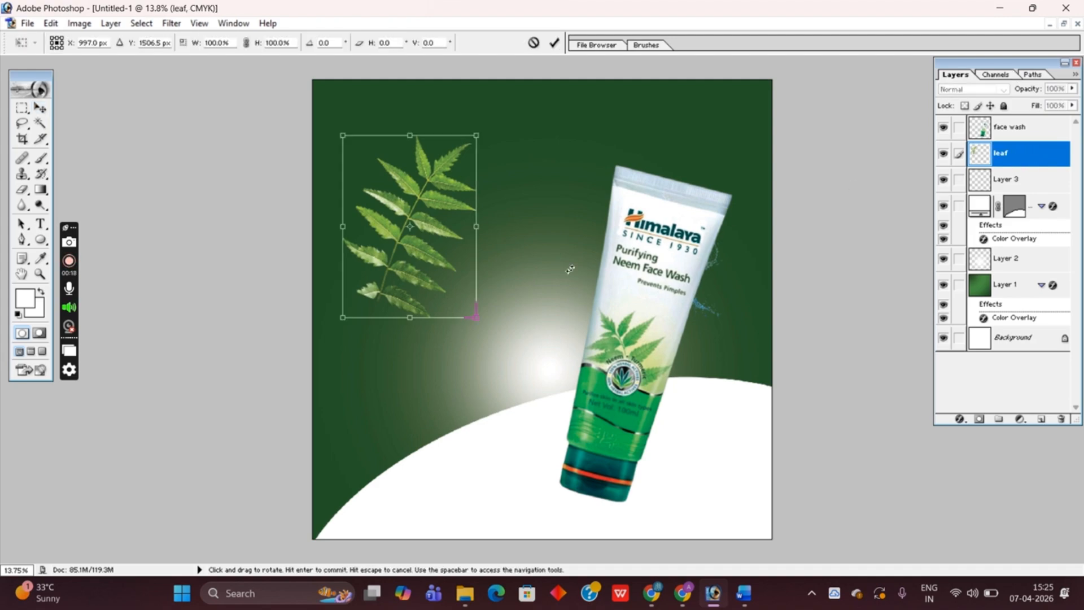
pyautogui.moveTo(415, 278); pyautogui.dragTo(355, 518)
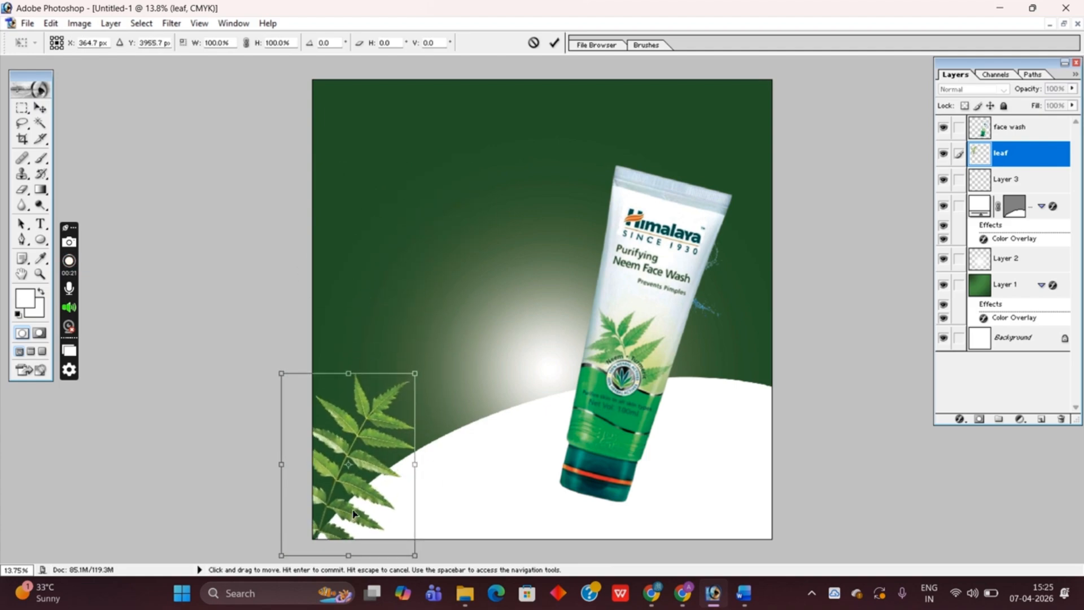
pyautogui.moveTo(421, 369); pyautogui.dragTo(410, 339)
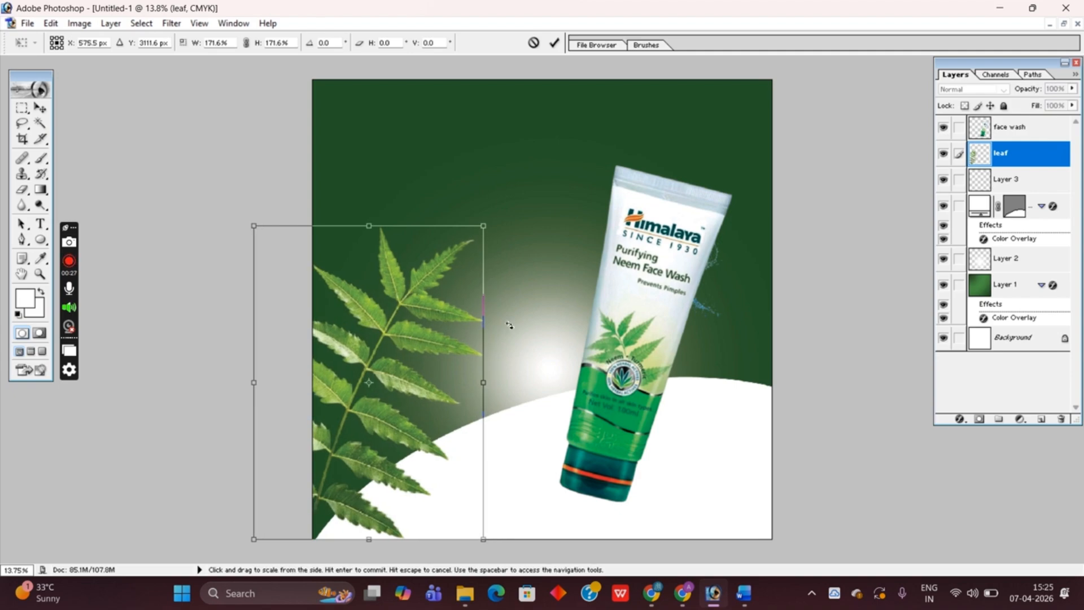
pyautogui.moveTo(508, 324); pyautogui.dragTo(529, 365)
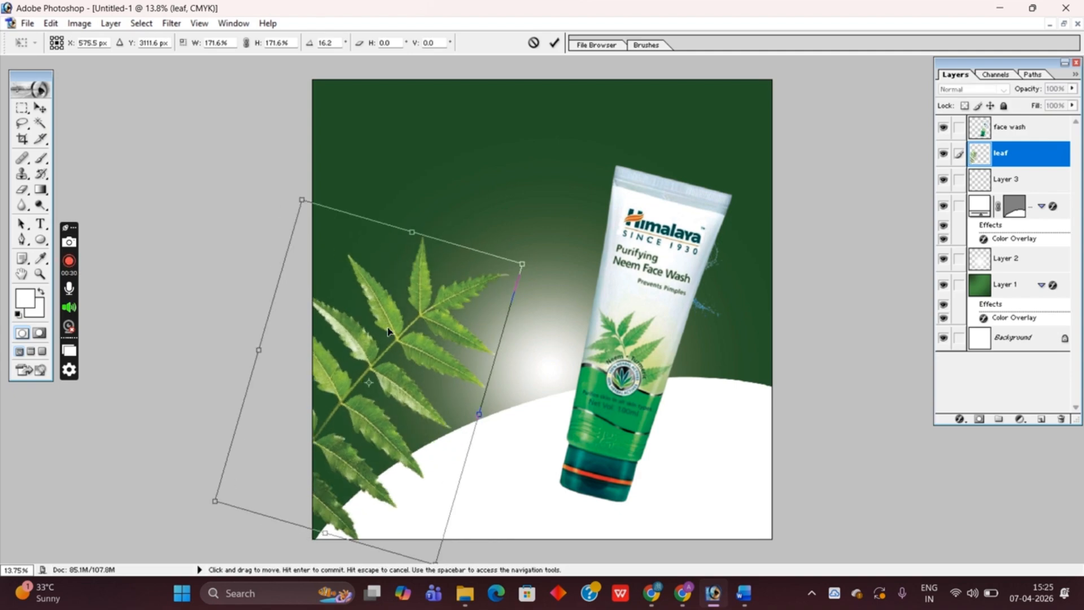
pyautogui.moveTo(395, 334); pyautogui.dragTo(399, 374)
pyautogui.moveTo(526, 302); pyautogui.dragTo(502, 333)
pyautogui.moveTo(428, 392); pyautogui.dragTo(436, 401)
pyautogui.press('Return')
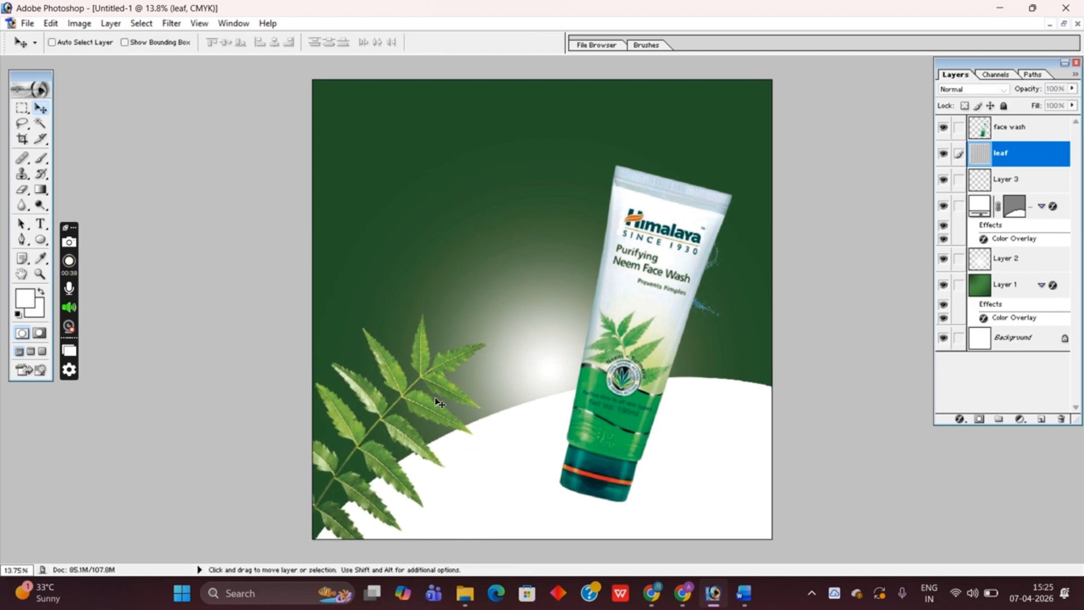
# - Brighten the leaf layer with Levels, using a midtone input of 1.38 and a white input of 221
pyautogui.hotkey('ctrl', 'l')
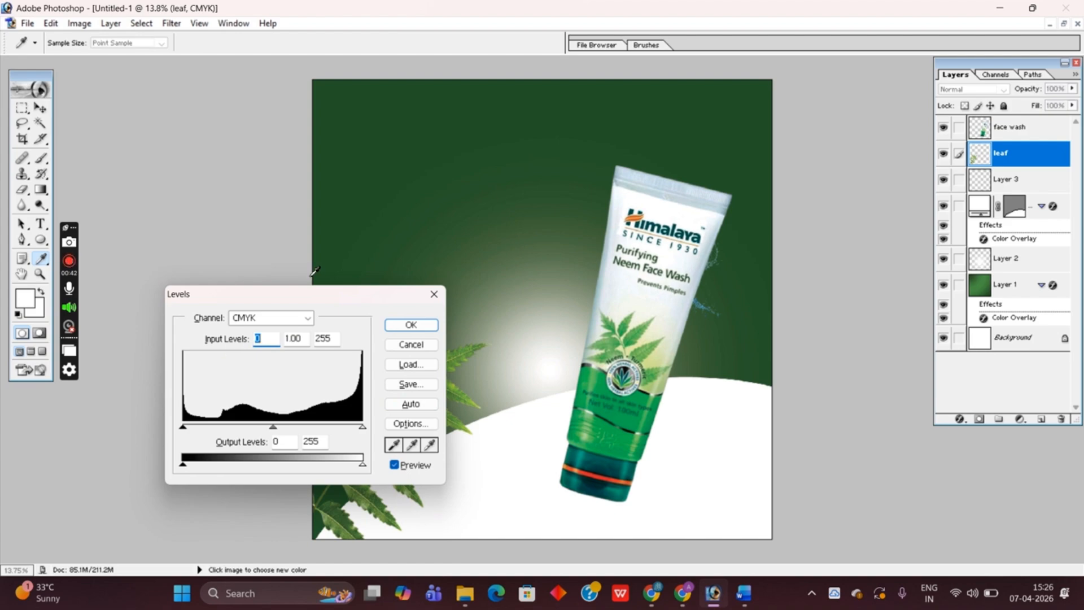
pyautogui.moveTo(314, 300); pyautogui.dragTo(834, 161)
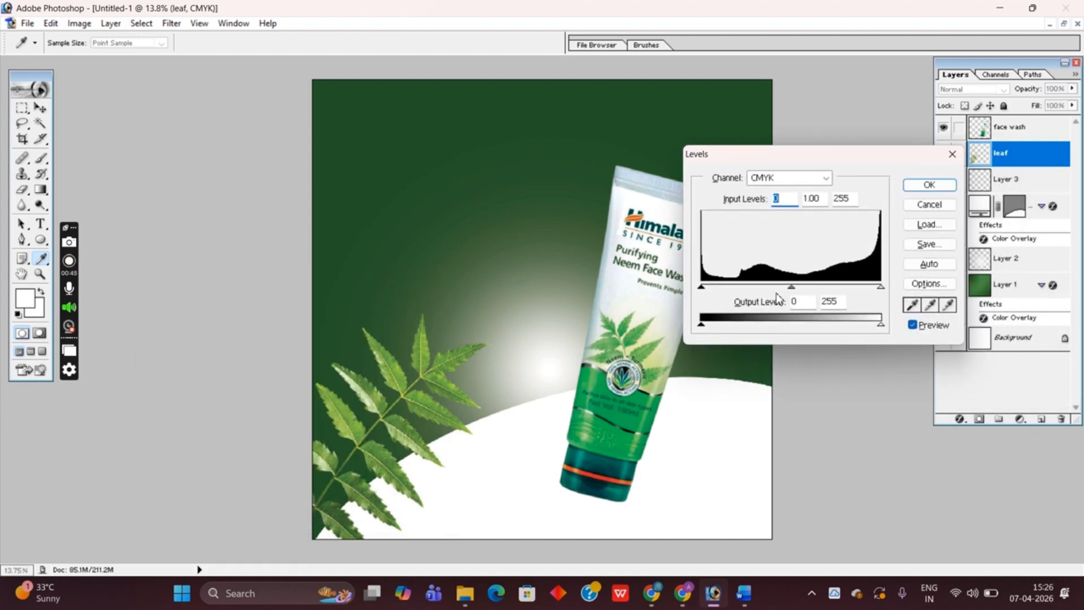
pyautogui.moveTo(790, 289); pyautogui.dragTo(771, 291)
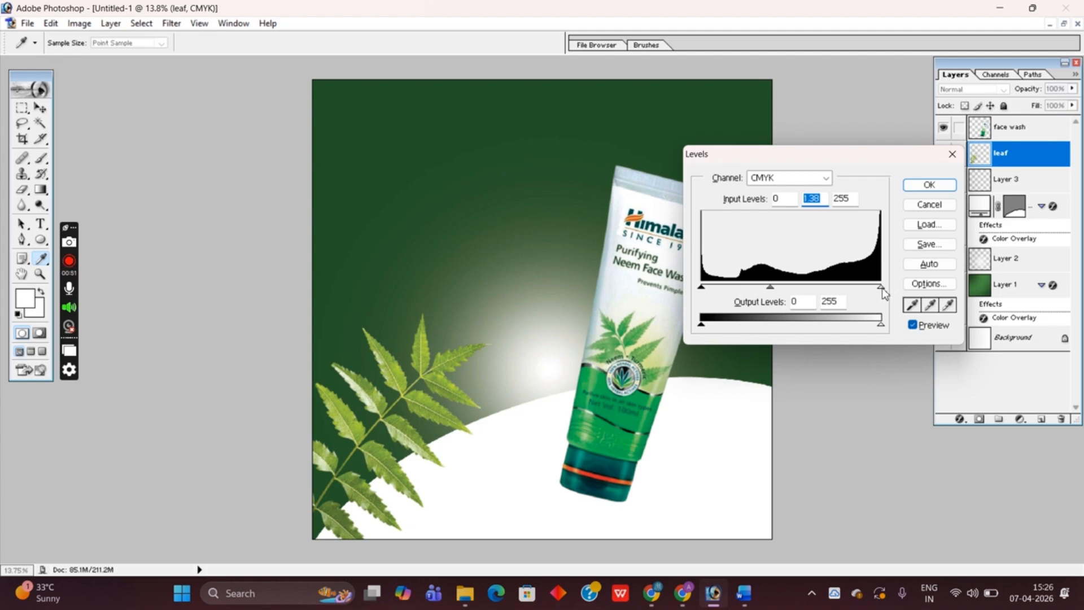
pyautogui.moveTo(884, 292)
pyautogui.mouseDown()
pyautogui.moveTo(858, 301)
pyautogui.moveTo(857, 283)
pyautogui.mouseUp()
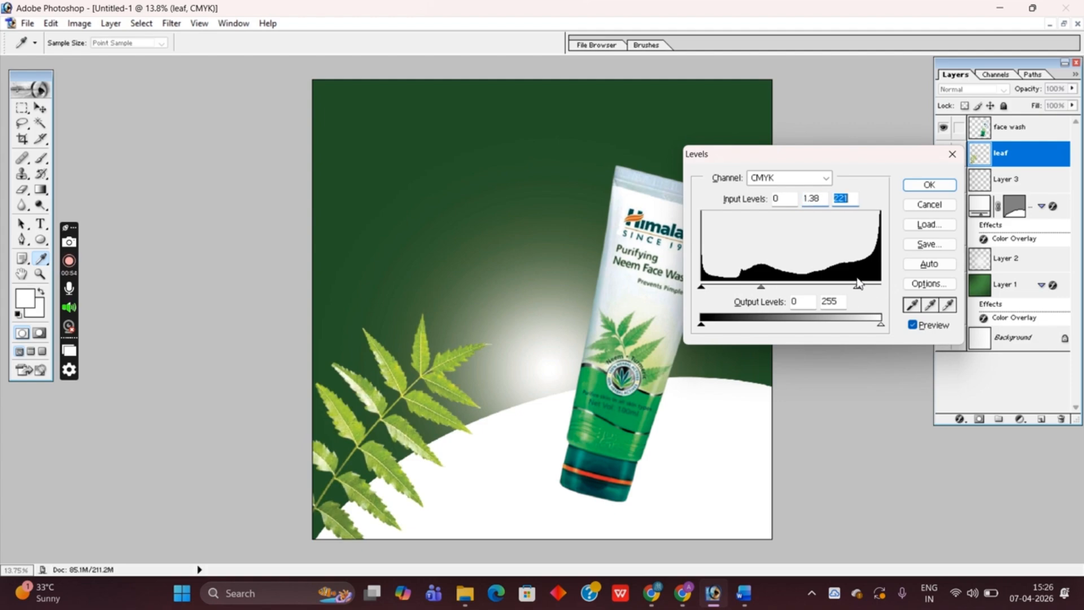
pyautogui.press('Return')
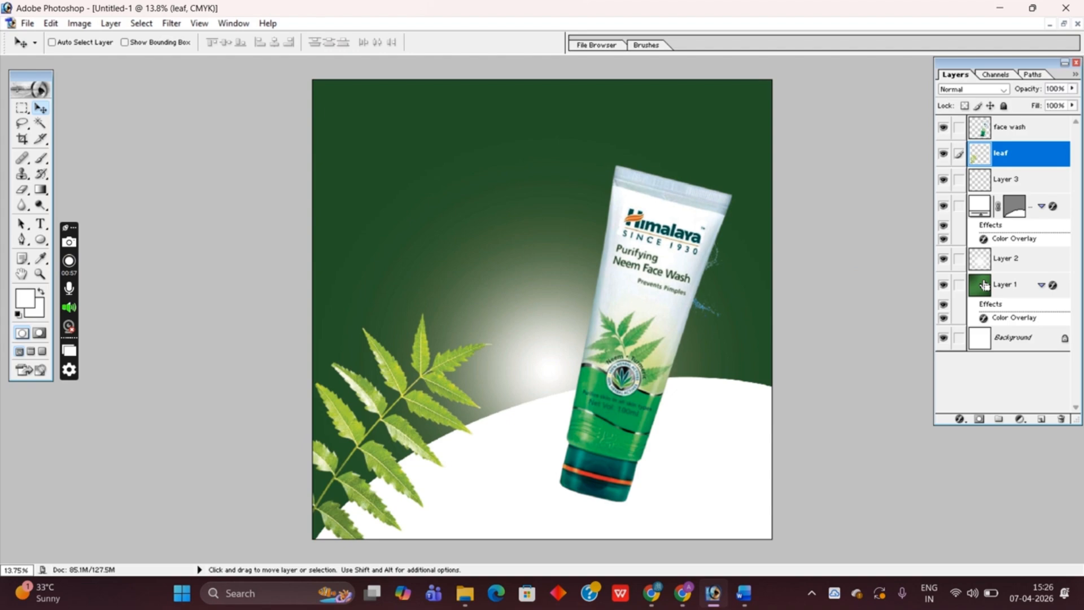
# - Move the leaf layer down the stack to sit below the curved white shape and above Layer 2
pyautogui.hotkey('ctrl', ']')
pyautogui.hotkey('ctrl', '[')
pyautogui.hotkey('ctrl', '[')
pyautogui.hotkey('ctrl', '[')
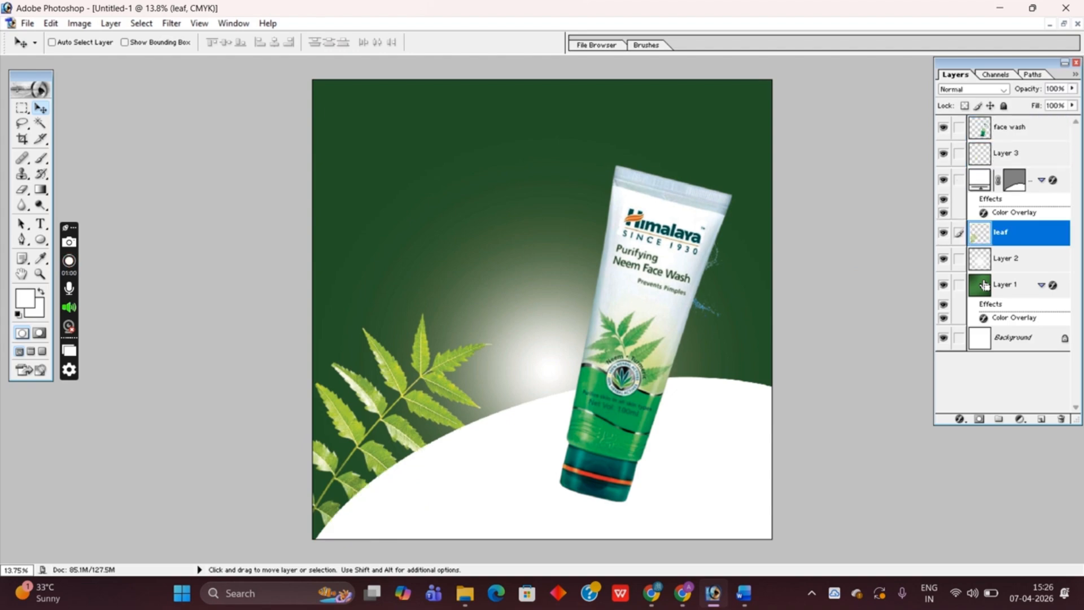
# - Enlarge the water splash on Layer 3 to roughly three times its size and place it behind the tube's lower part
pyautogui.click(1018, 158)
pyautogui.hotkey('ctrl', 't')
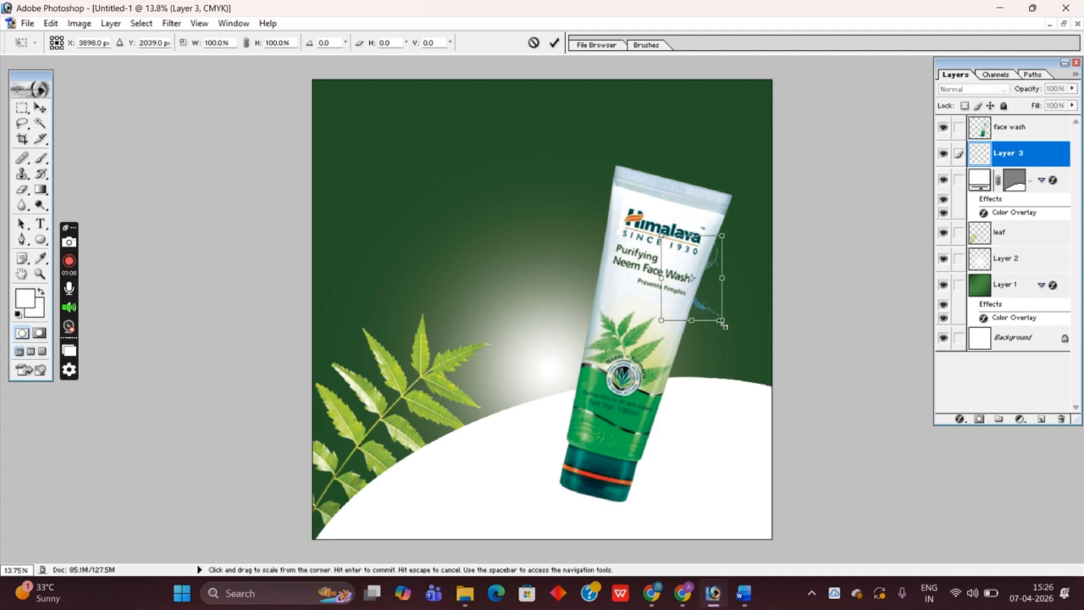
pyautogui.moveTo(723, 322); pyautogui.dragTo(782, 403)
pyautogui.moveTo(702, 348); pyautogui.dragTo(610, 438)
pyautogui.press('Return')
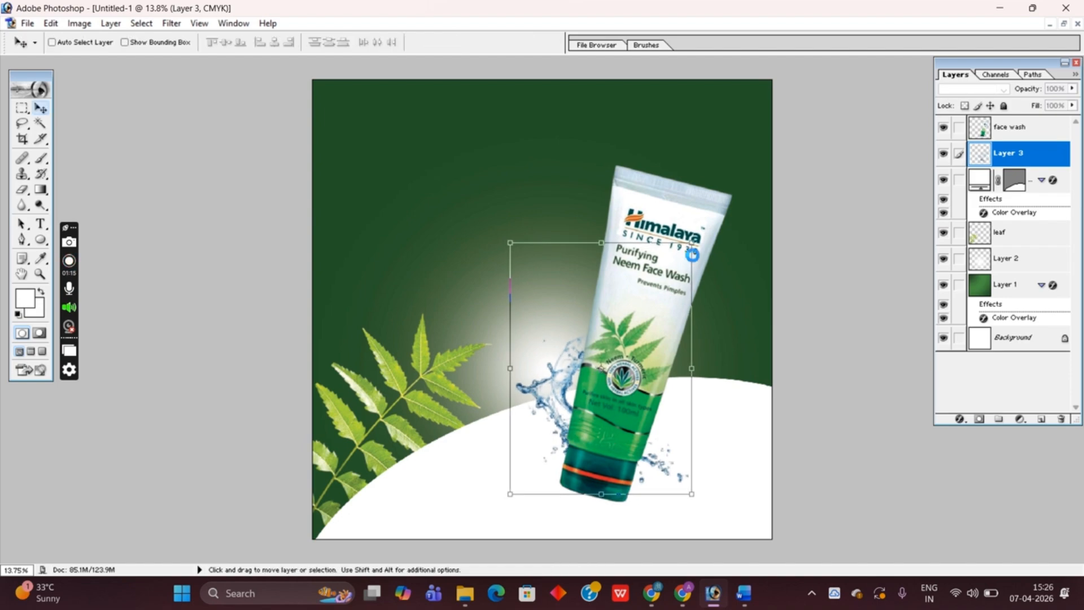
# - Bring the water splash layer above the face wash layer and rename it "splash 1"
pyautogui.hotkey('ctrl', ']')
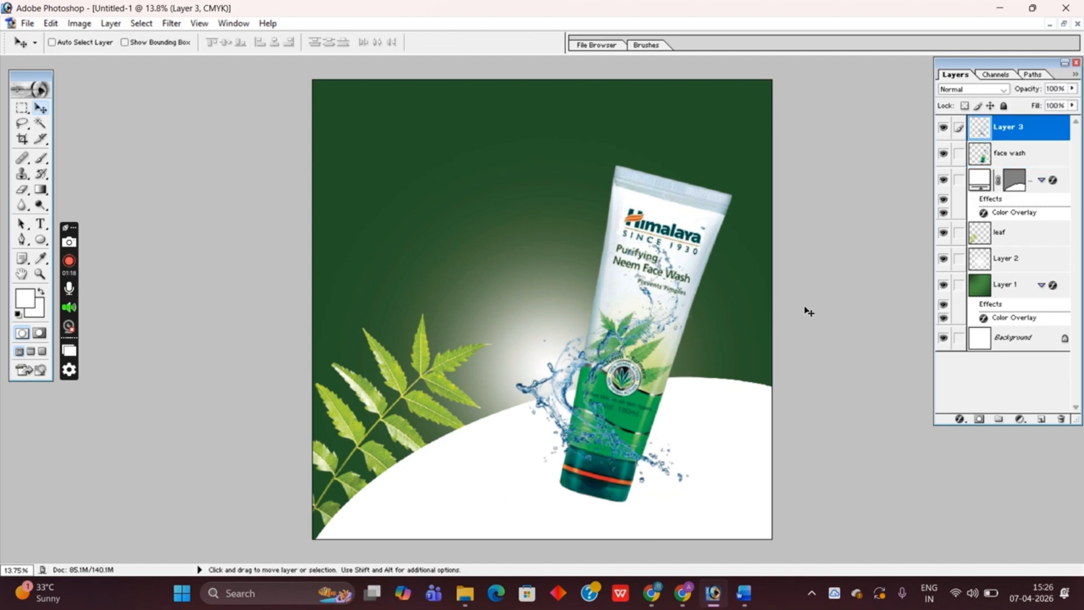
pyautogui.doubleClick(1014, 127)
pyautogui.write('wha')
pyautogui.press('Return')
# - Duplicate the splash 1 layer, flip the copy horizontally, and reposition it rotated around the tube's upper right side
pyautogui.hotkey('ctrl', 'j')
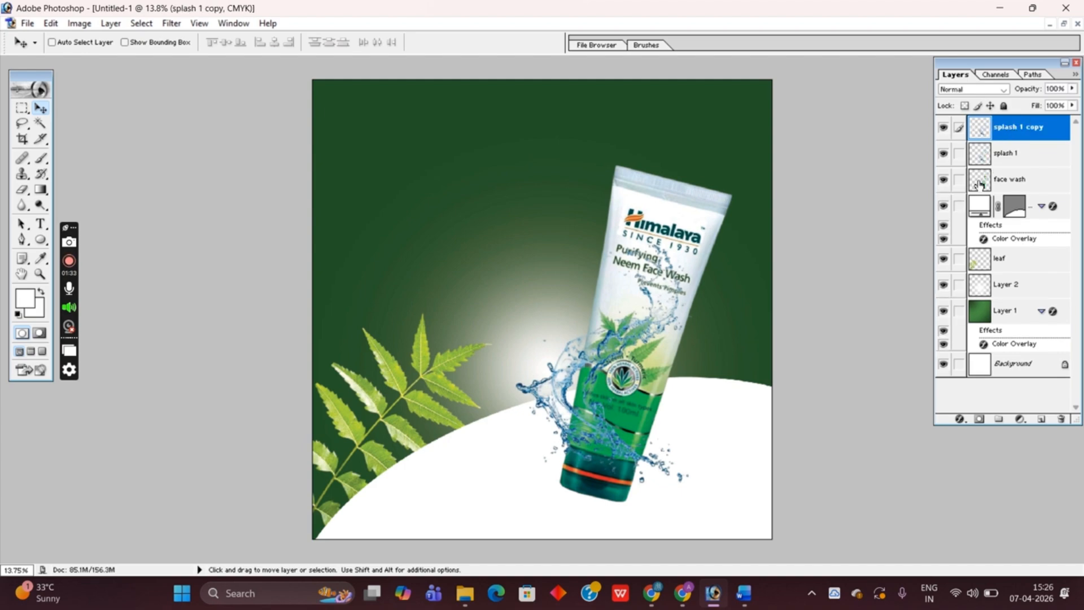
pyautogui.hotkey('ctrl', 't')
pyautogui.rightClick(737, 520)
pyautogui.click(730, 506)
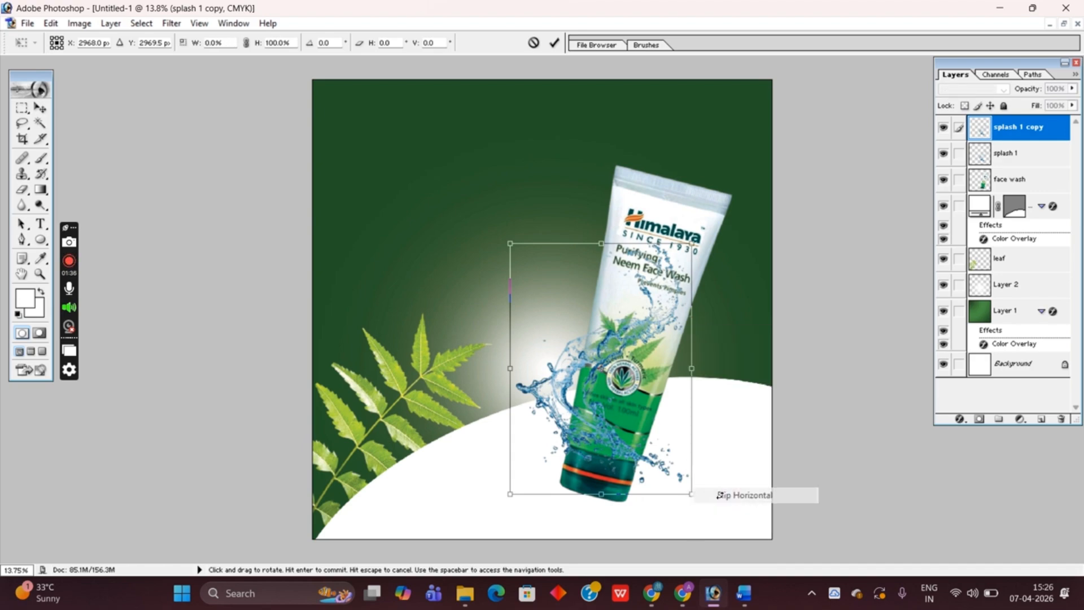
pyautogui.press('Return')
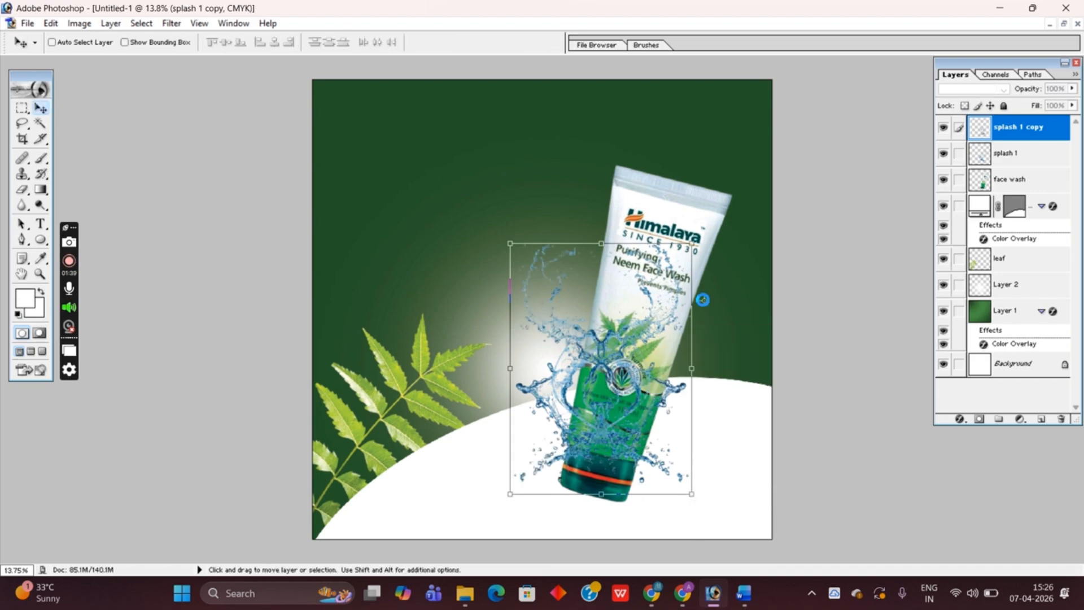
pyautogui.moveTo(700, 300); pyautogui.dragTo(729, 288)
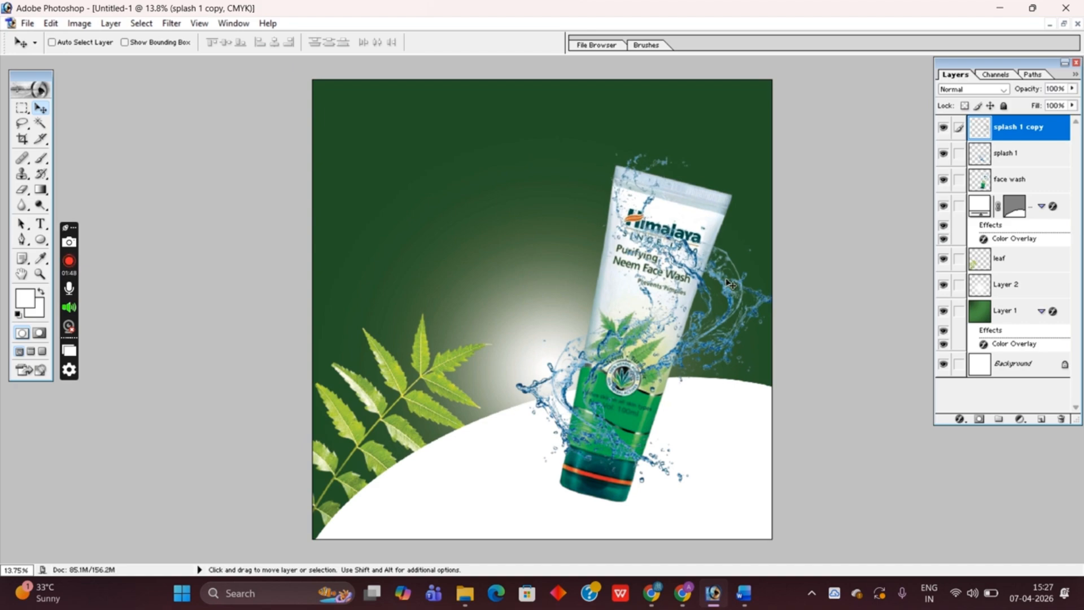
# - Reorder the layers so face wash is at the top of the stack, followed by splash 1 and splash 1 copy
pyautogui.hotkey('ctrl', '[')
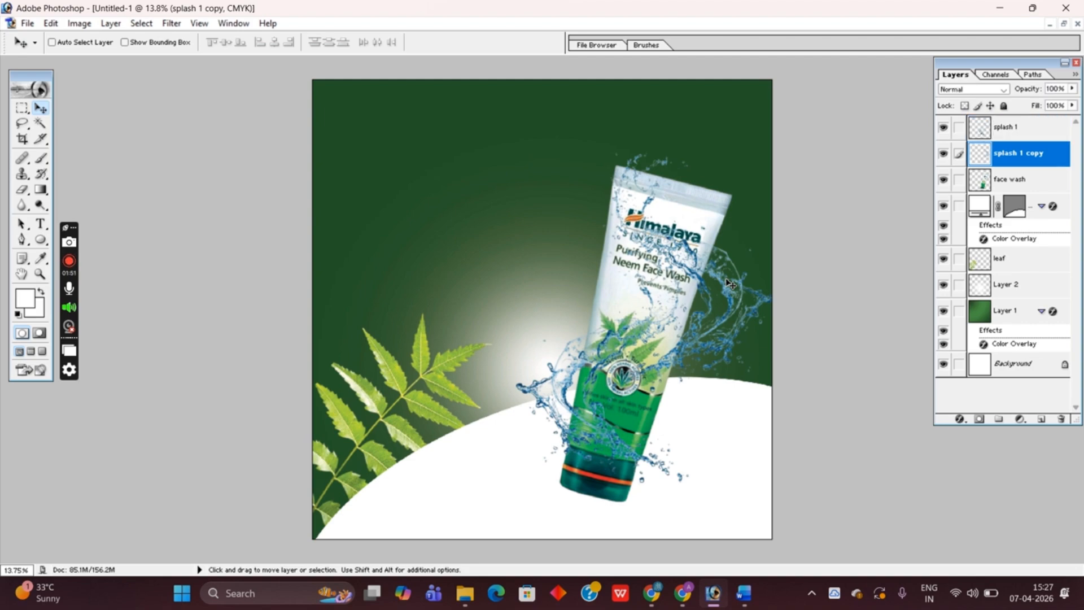
pyautogui.hotkey('ctrl', '[')
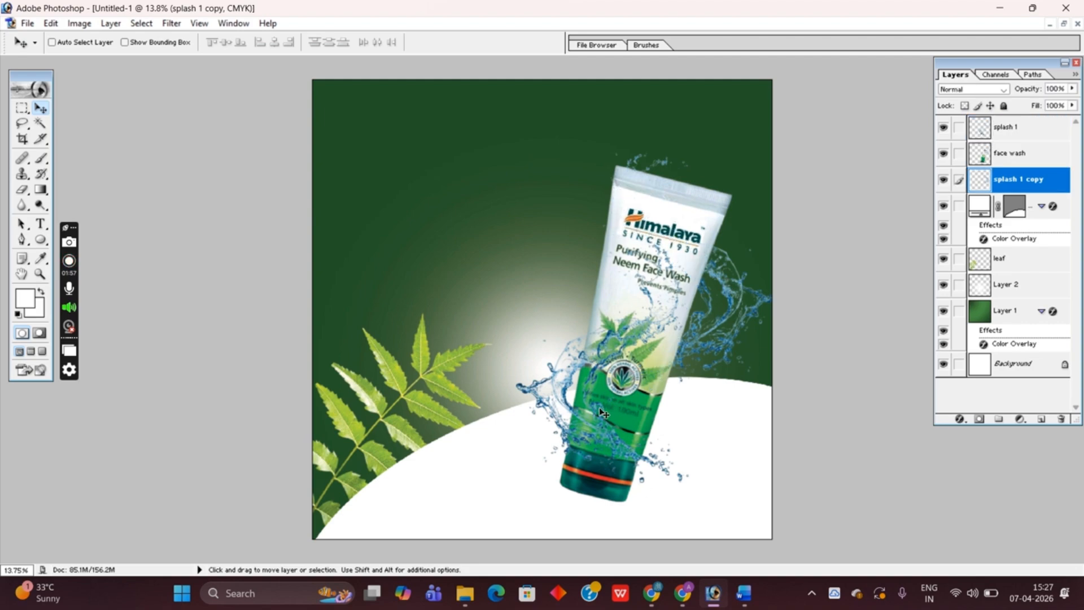
pyautogui.click(1025, 158)
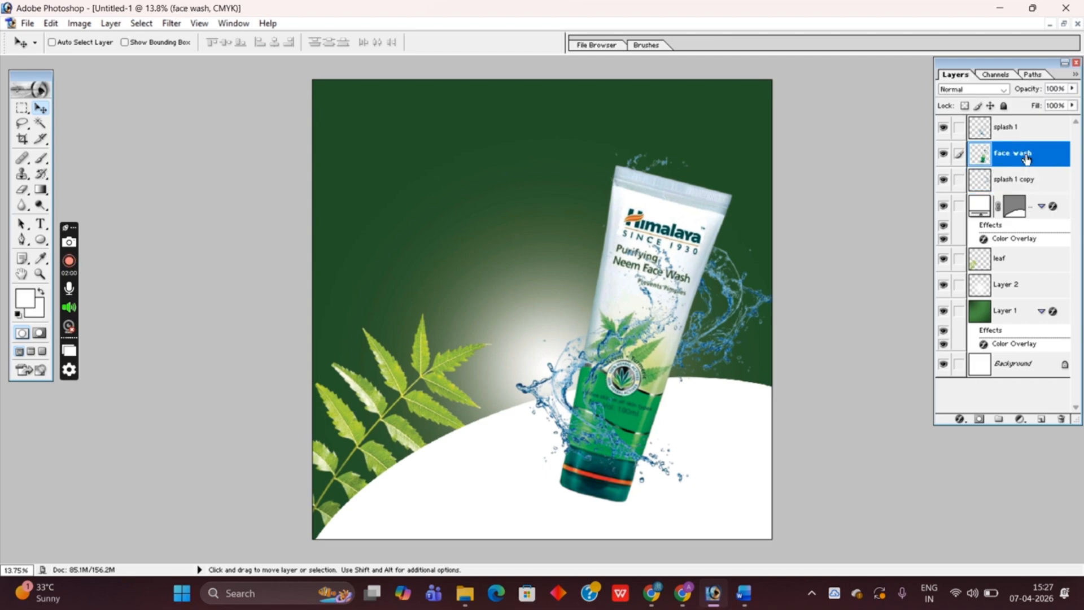
pyautogui.hotkey('ctrl', '[')
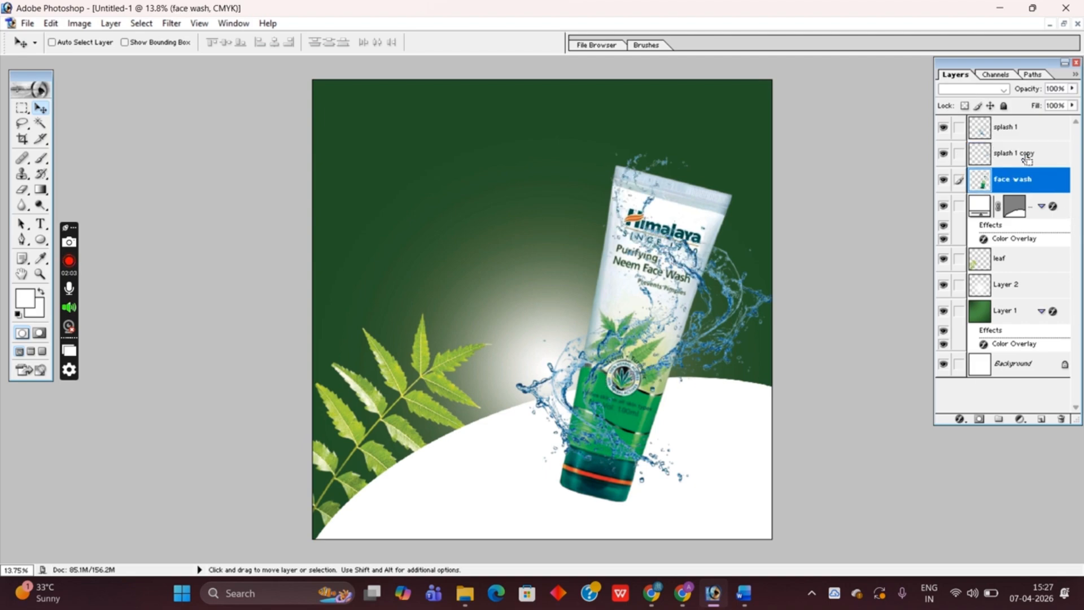
pyautogui.hotkey('ctrl', '[')
pyautogui.hotkey('ctrl', ']')
pyautogui.hotkey('ctrl', ']')
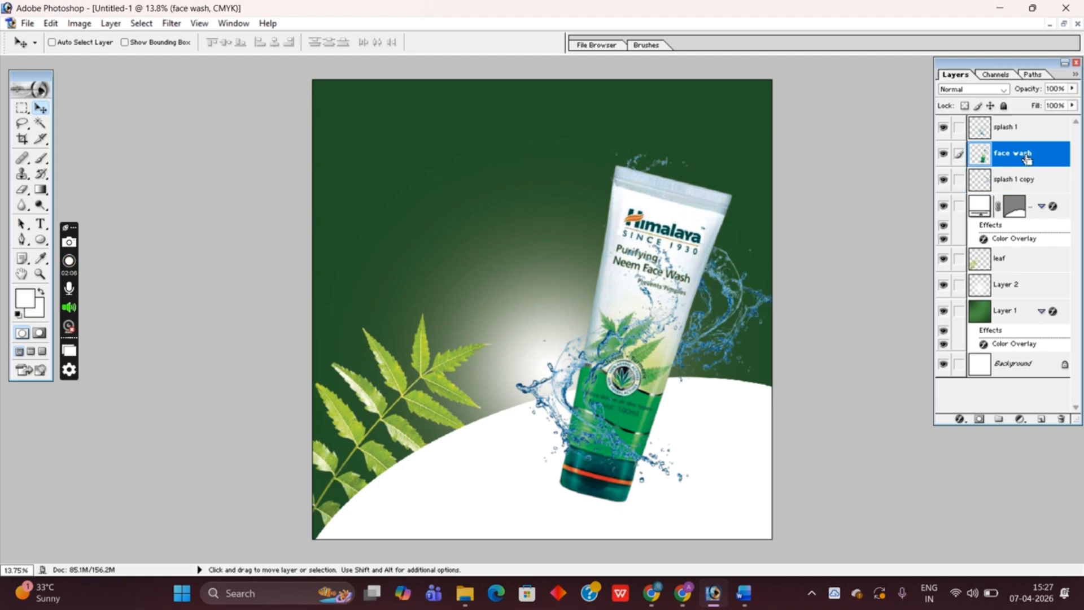
pyautogui.hotkey('ctrl', ']')
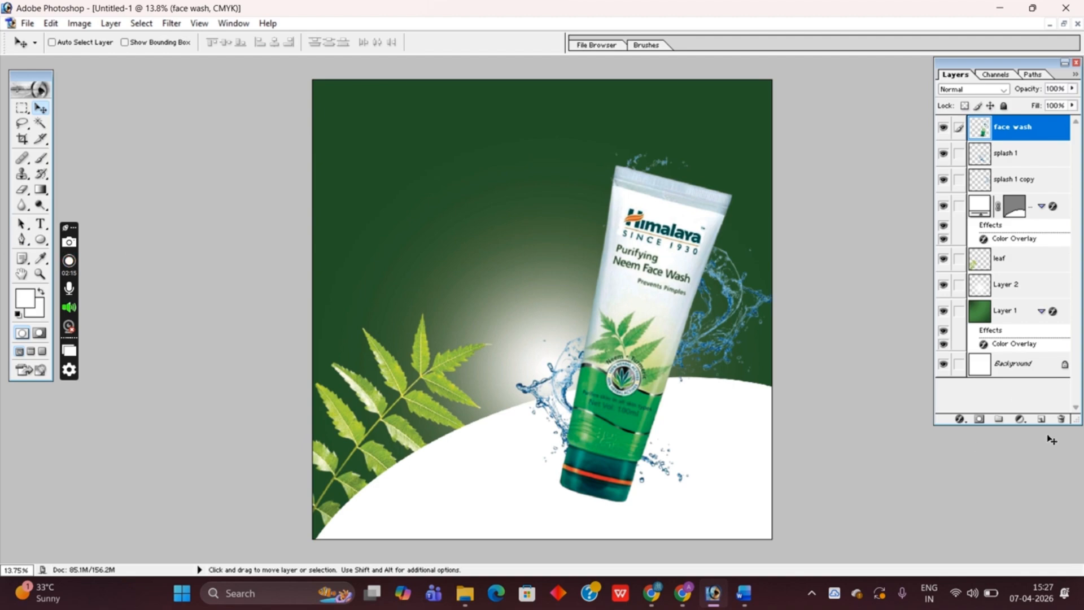
# - Create a new layer on top and paint one soft white dab on the green area with a 626 px brush
pyautogui.click(1042, 419)
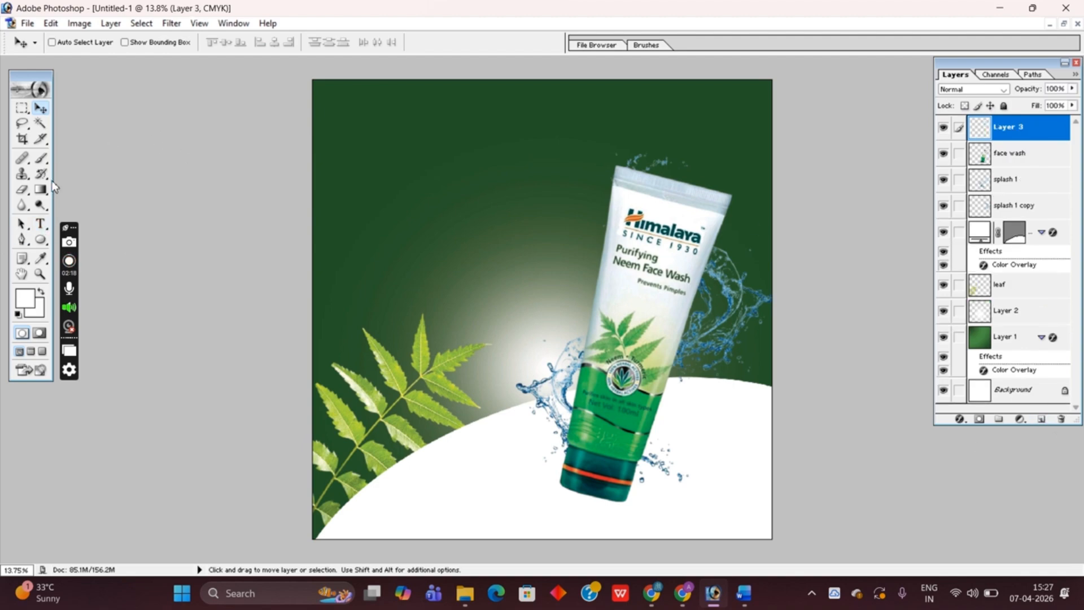
pyautogui.click(40, 158)
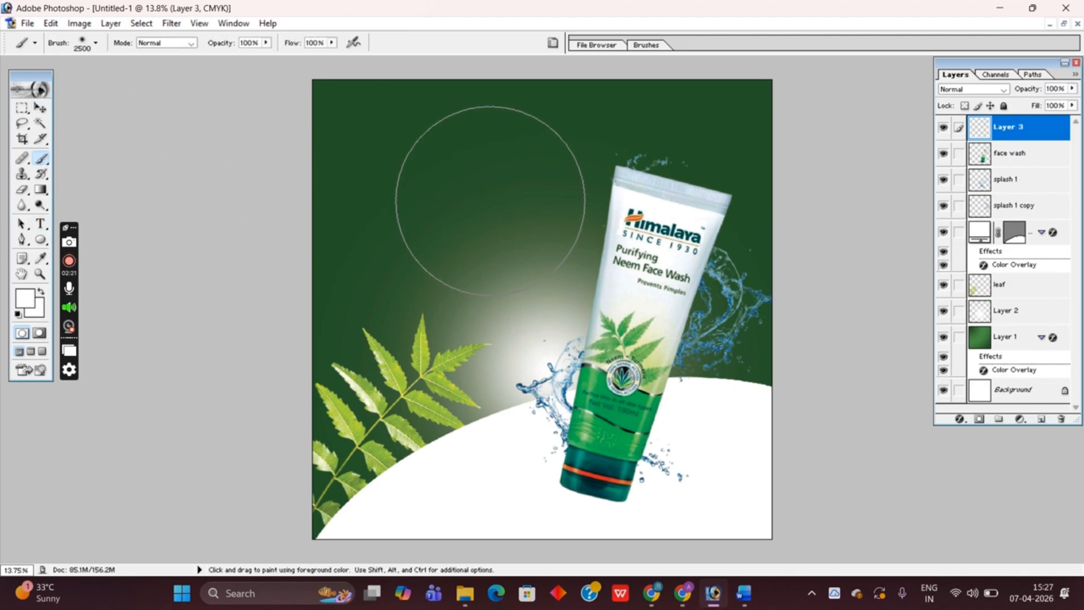
pyautogui.rightClick(497, 229)
pyautogui.moveTo(654, 254); pyautogui.dragTo(643, 253)
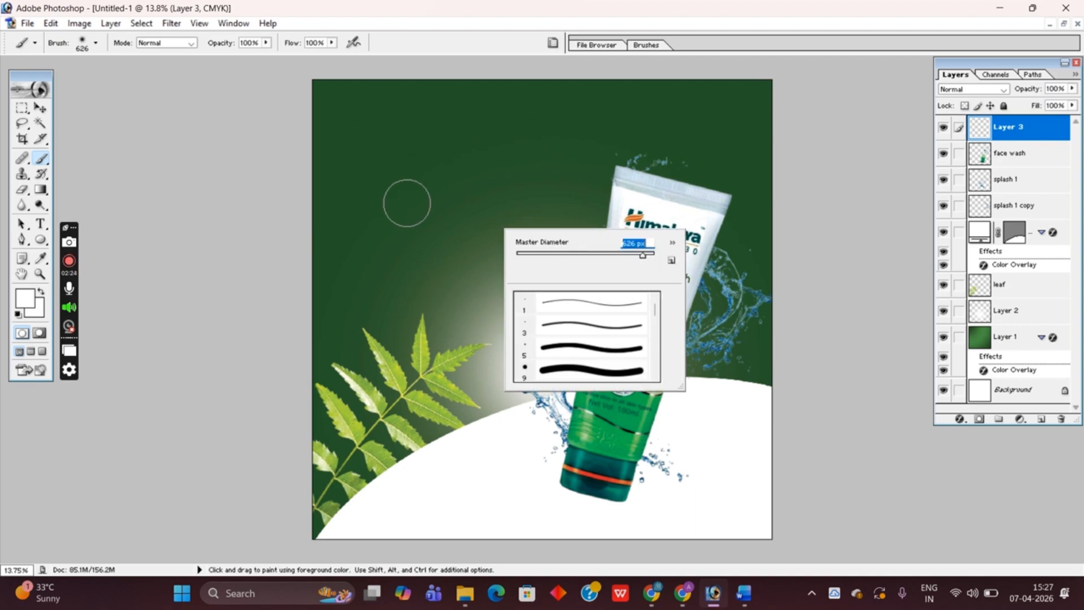
pyautogui.click(472, 214)
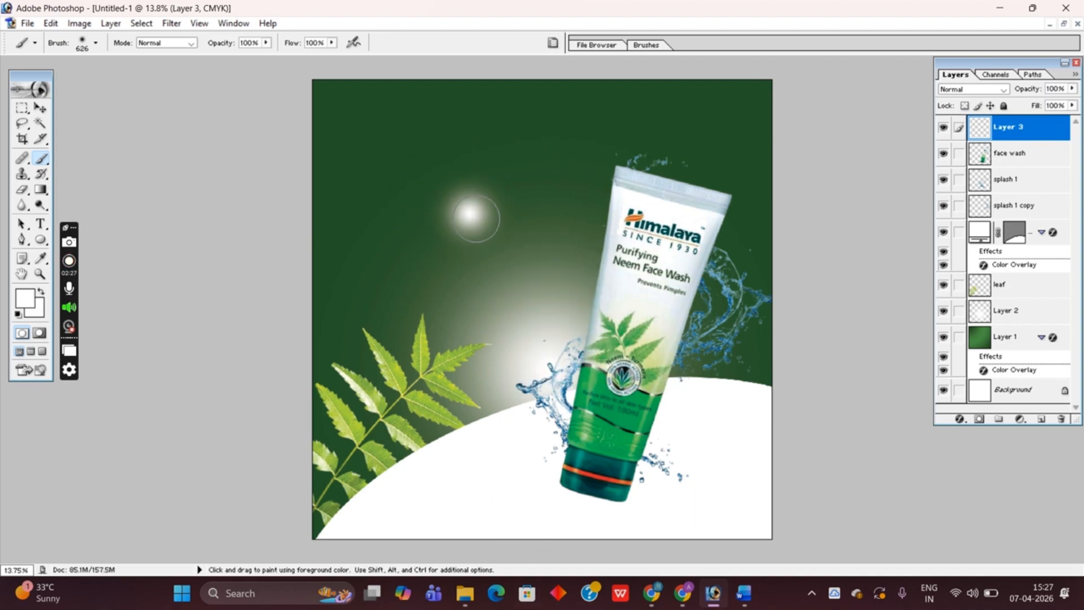
# - Apply a black (000000) Color Overlay to the painted dab on Layer 3
pyautogui.click(960, 419)
pyautogui.click(1000, 371)
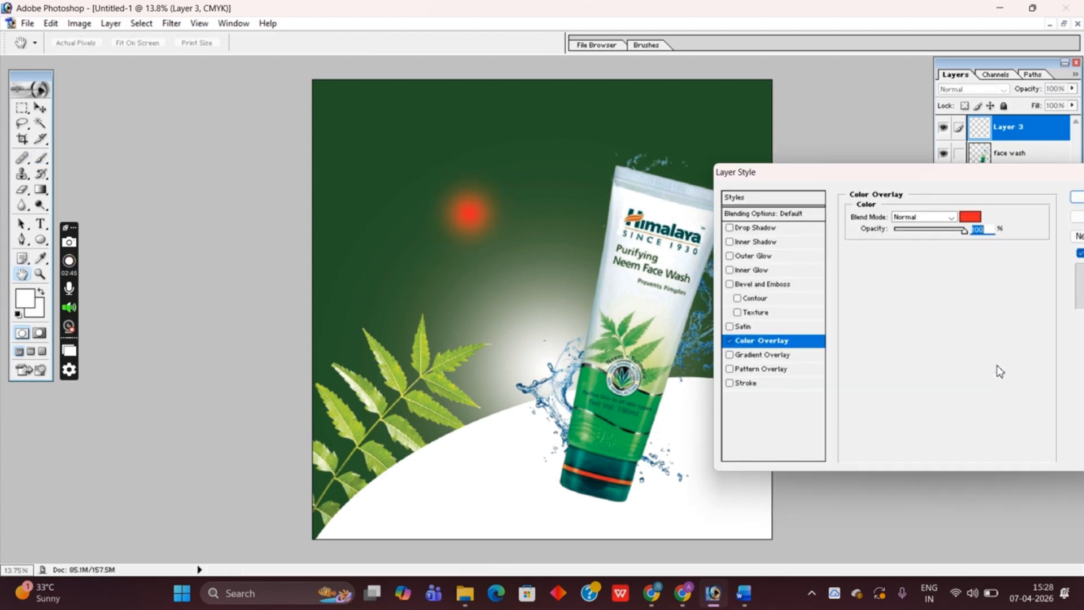
pyautogui.click(967, 218)
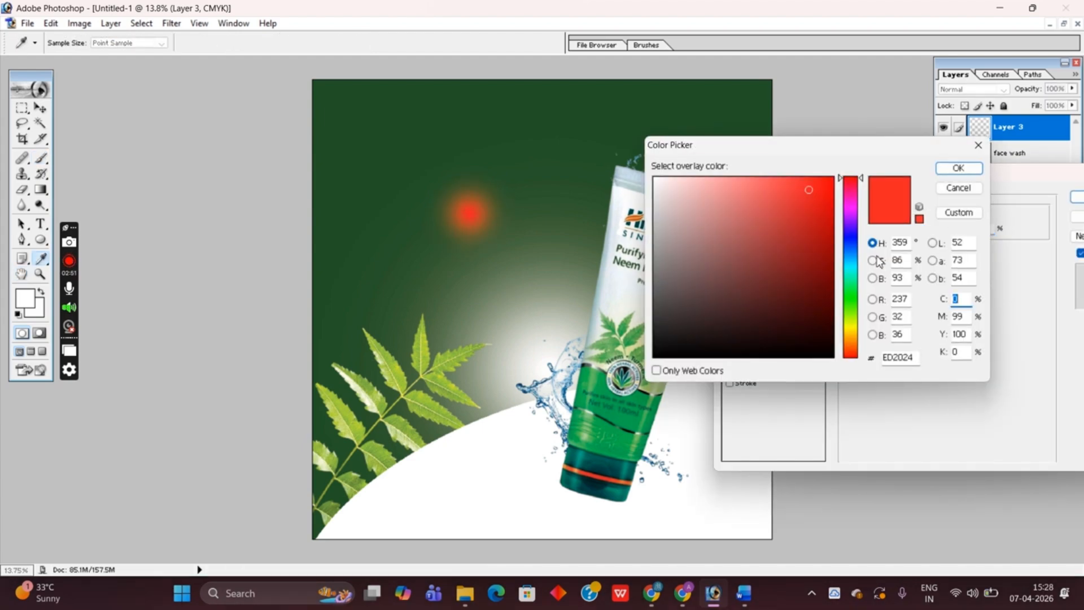
pyautogui.moveTo(829, 353); pyautogui.dragTo(858, 372)
pyautogui.click(959, 169)
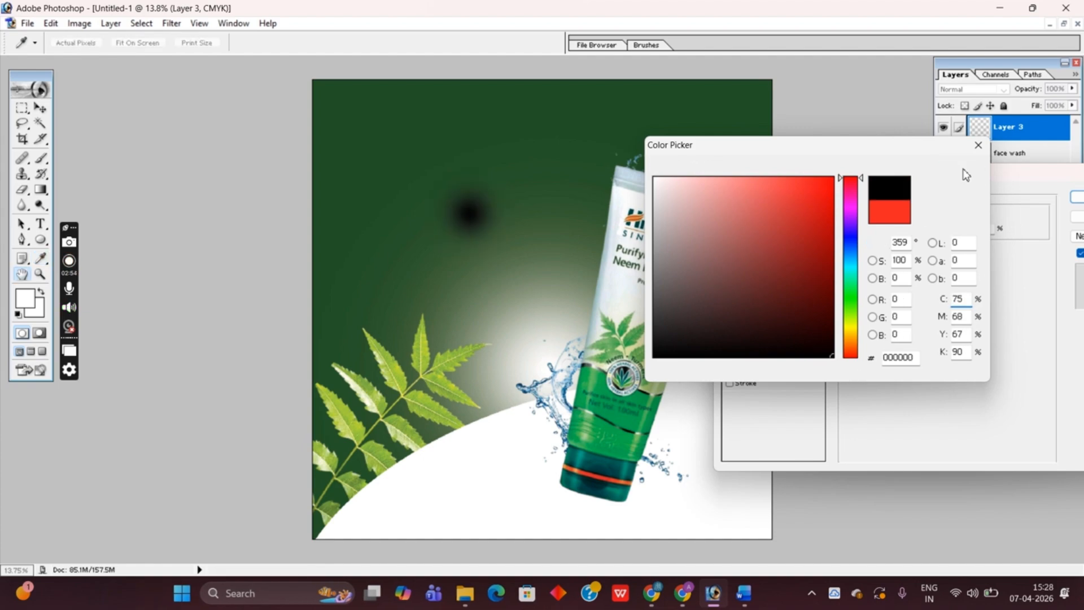
pyautogui.press('Return')
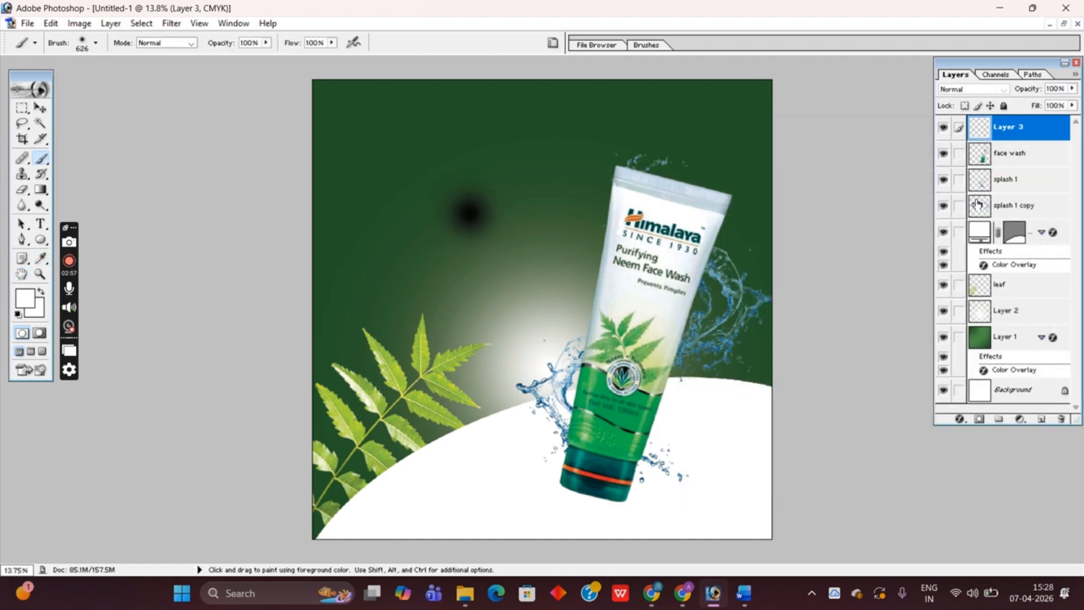
# - Stretch the black dab horizontally to roughly twice its width and squash its height to about 43.7% to form a flat shadow
pyautogui.hotkey('ctrl', 't')
pyautogui.moveTo(520, 213)
pyautogui.mouseDown()
pyautogui.moveTo(634, 220)
pyautogui.moveTo(614, 219)
pyautogui.mouseUp()
pyautogui.moveTo(480, 163); pyautogui.dragTo(480, 191)
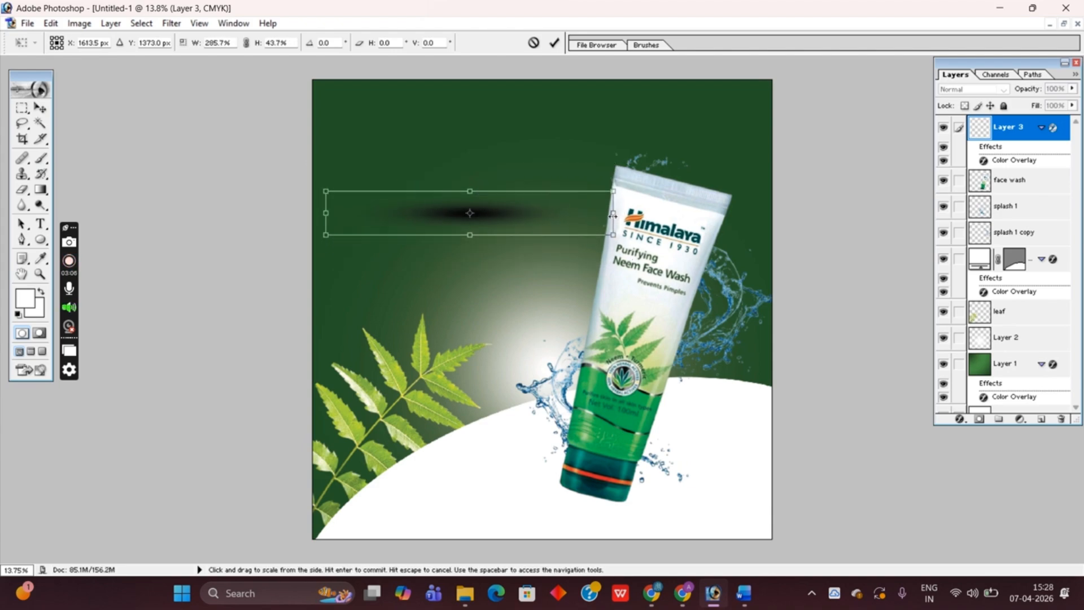
pyautogui.moveTo(613, 212); pyautogui.dragTo(575, 216)
pyautogui.press('Return')
pyautogui.press('b')
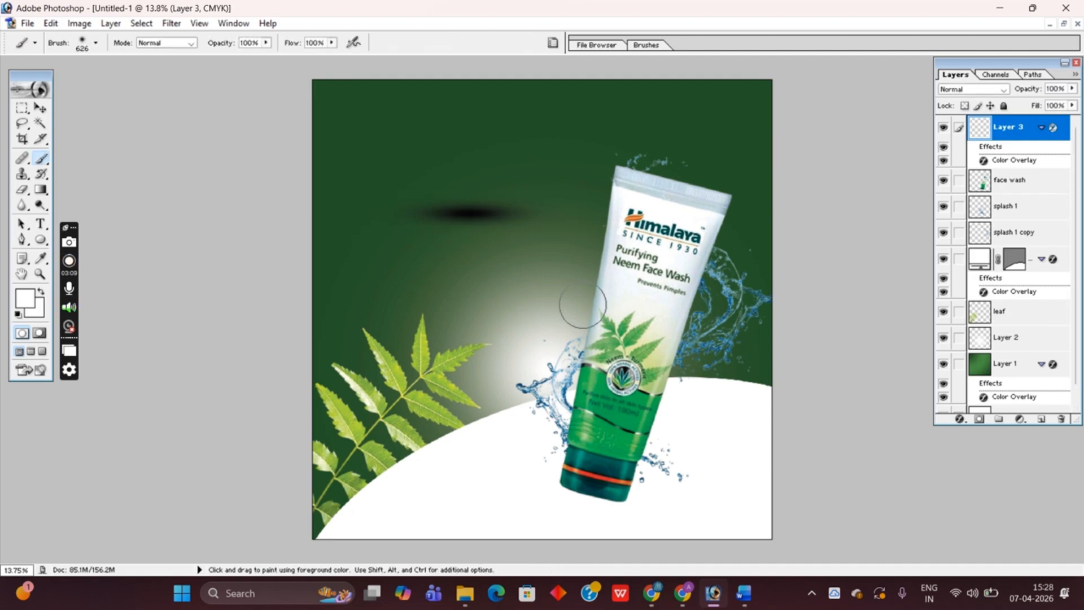
# - Place the shadow under the tube's base, narrow it to about 64.8% of its width, and flatten it further
pyautogui.press('v')
pyautogui.moveTo(493, 229)
pyautogui.mouseDown()
pyautogui.moveTo(625, 511)
pyautogui.moveTo(613, 506)
pyautogui.mouseUp()
pyautogui.hotkey('ctrl', 't')
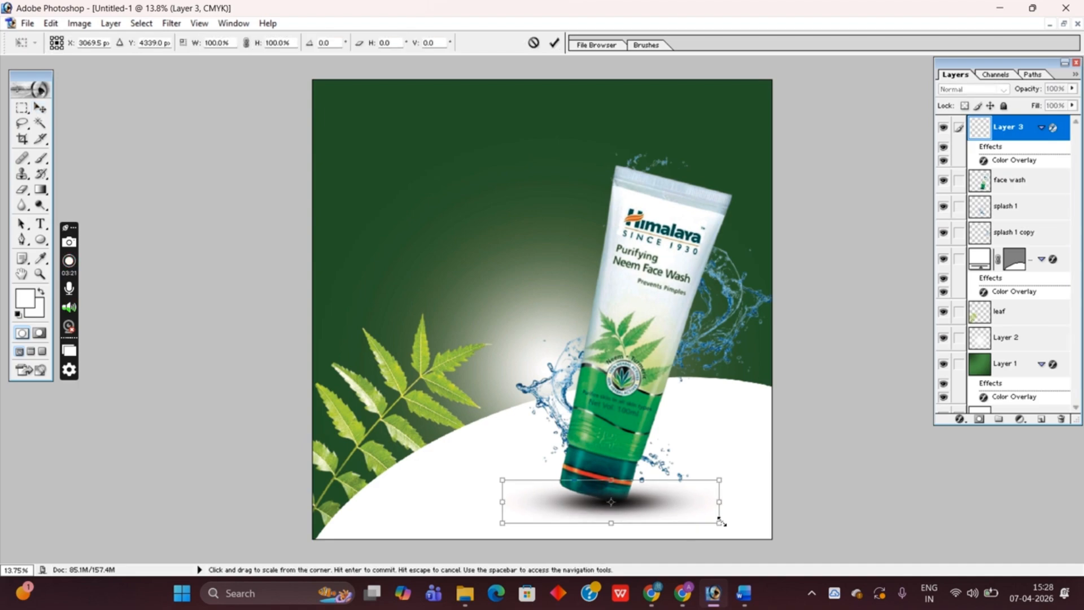
pyautogui.moveTo(721, 502); pyautogui.dragTo(682, 504)
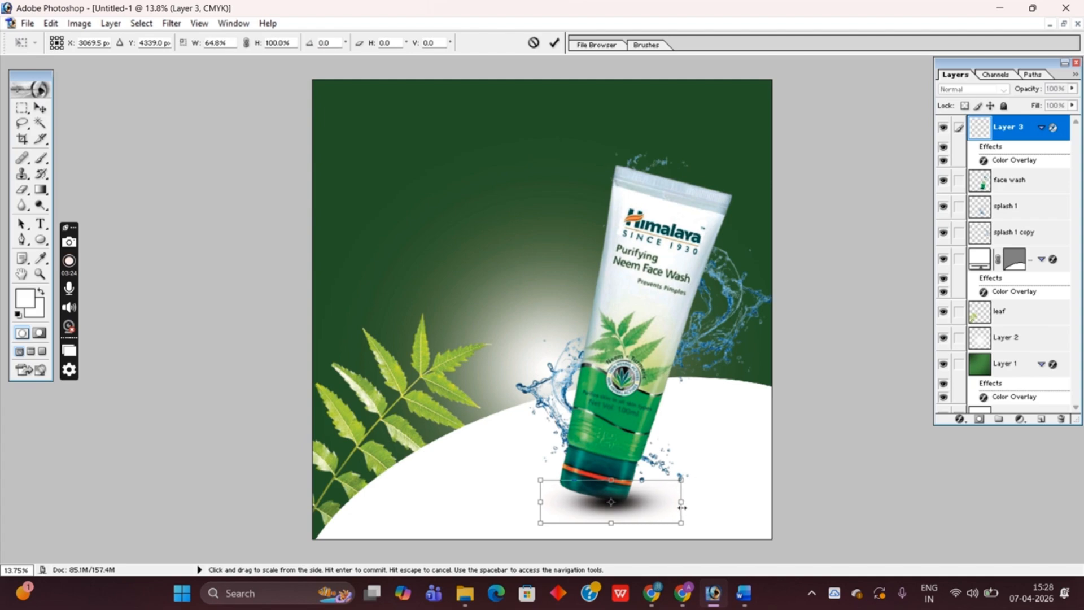
pyautogui.moveTo(630, 480)
pyautogui.mouseDown()
pyautogui.moveTo(623, 510)
pyautogui.moveTo(633, 501)
pyautogui.mouseUp()
pyautogui.press('Return')
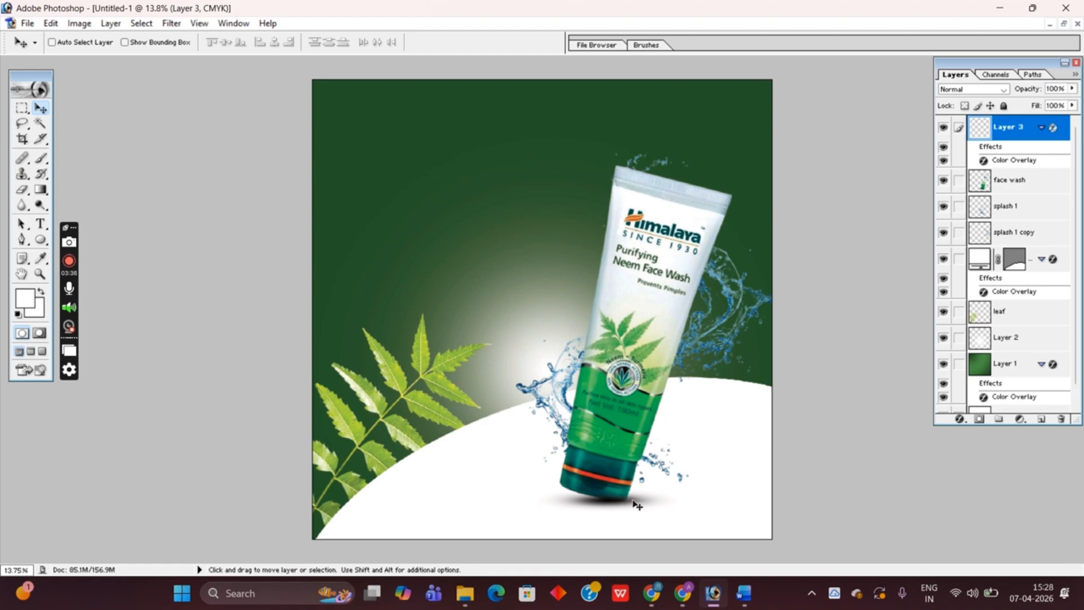
# - Move the shadow layer down the stack to sit below splash 1 copy and above the curved white shape
pyautogui.hotkey('ctrl', '[')
pyautogui.hotkey('ctrl', '[')
pyautogui.hotkey('ctrl', '[')
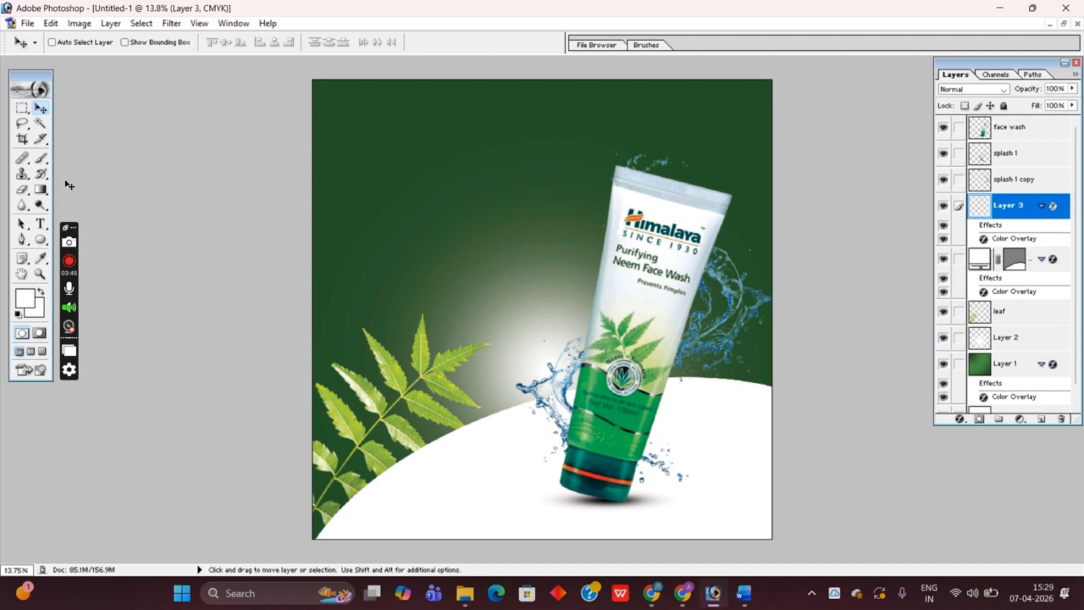
# - Activate the Brush tool and add a new empty layer directly above the shadow layer
pyautogui.click(41, 160)
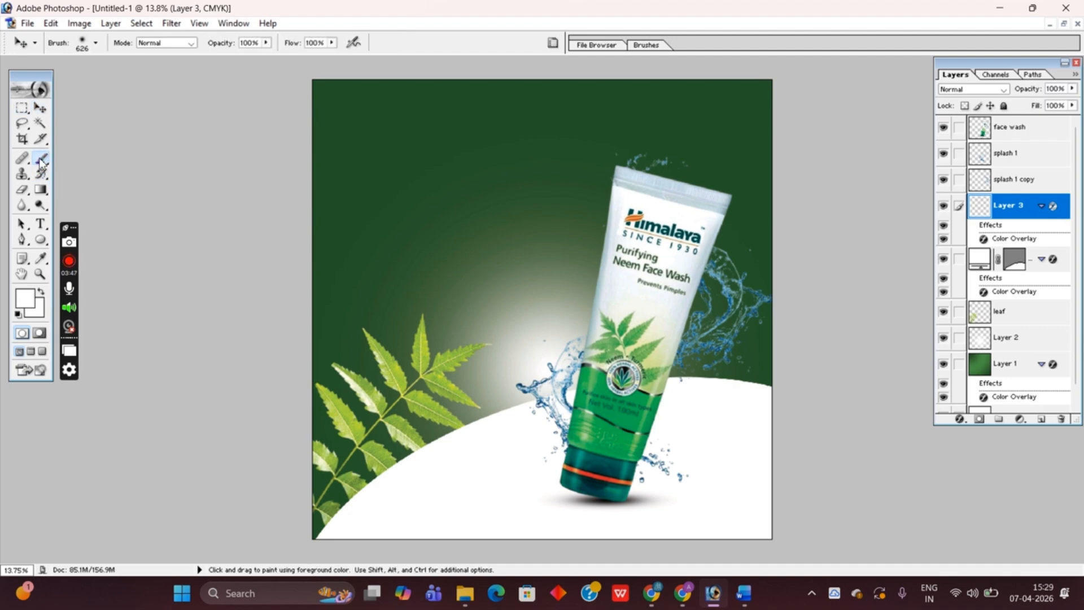
pyautogui.rightClick(411, 243)
pyautogui.click(1042, 419)
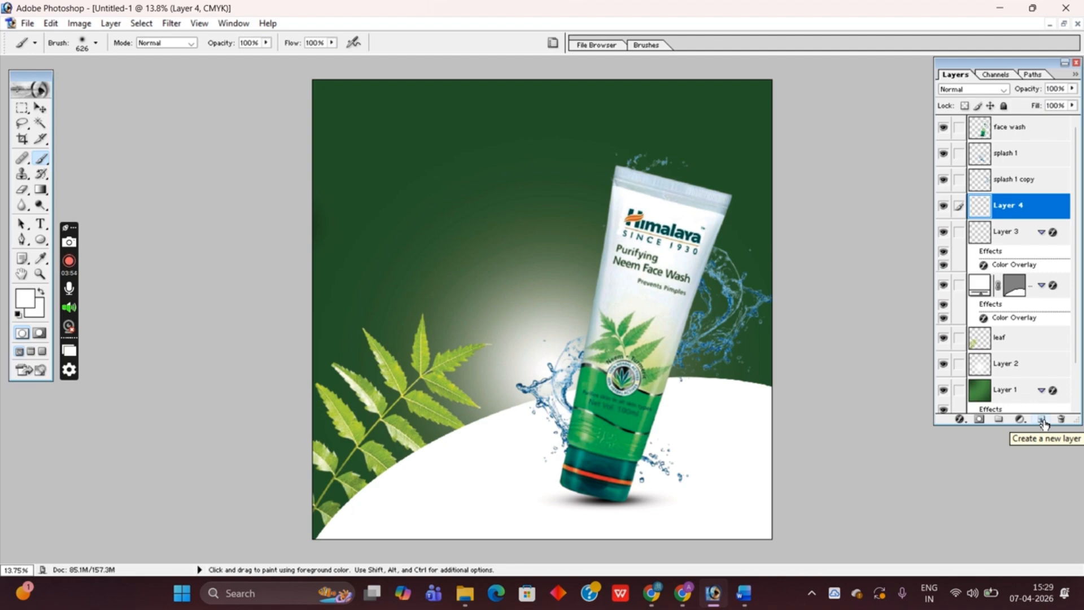
# - Choose the soft 65 px brush preset, enlarge it to 1411 px, and paint one dab on the white curve's lower-left area
pyautogui.rightClick(408, 178)
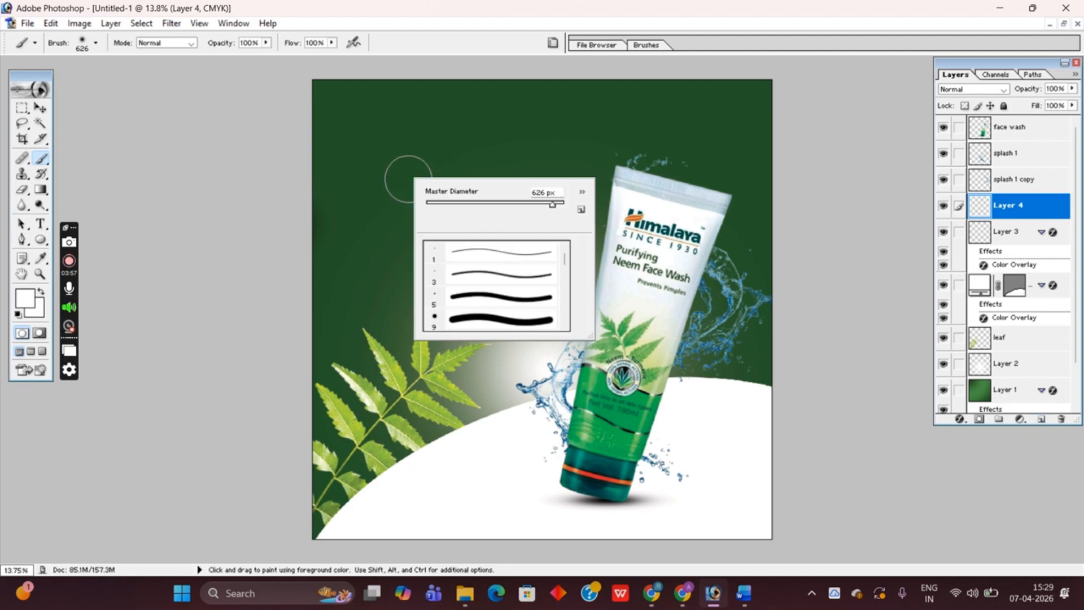
pyautogui.moveTo(552, 205); pyautogui.dragTo(557, 204)
pyautogui.scroll(-2, 475, 313)
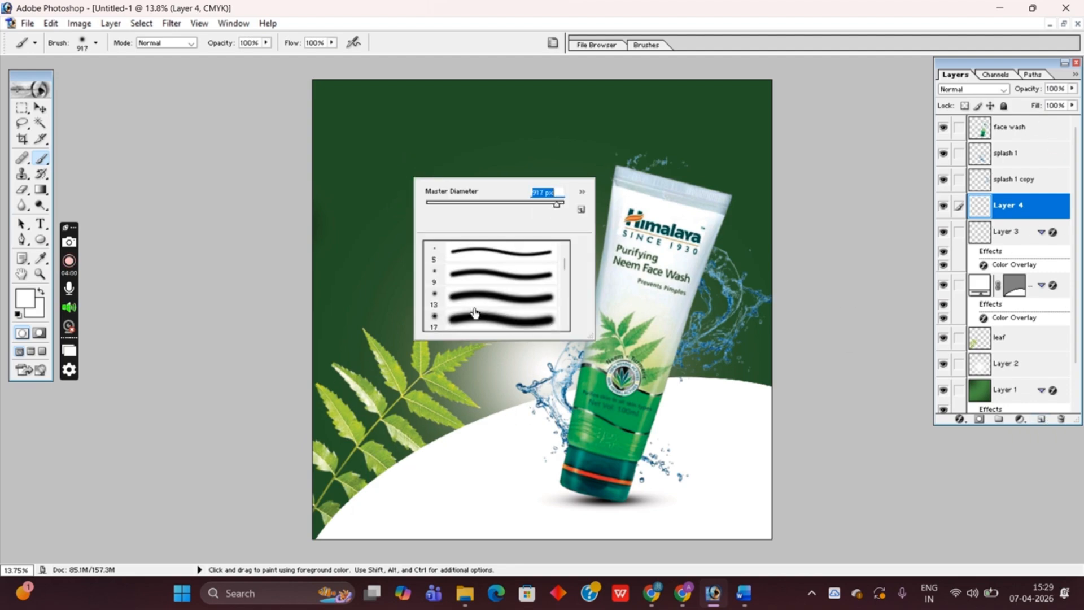
pyautogui.scroll(-4, 475, 313)
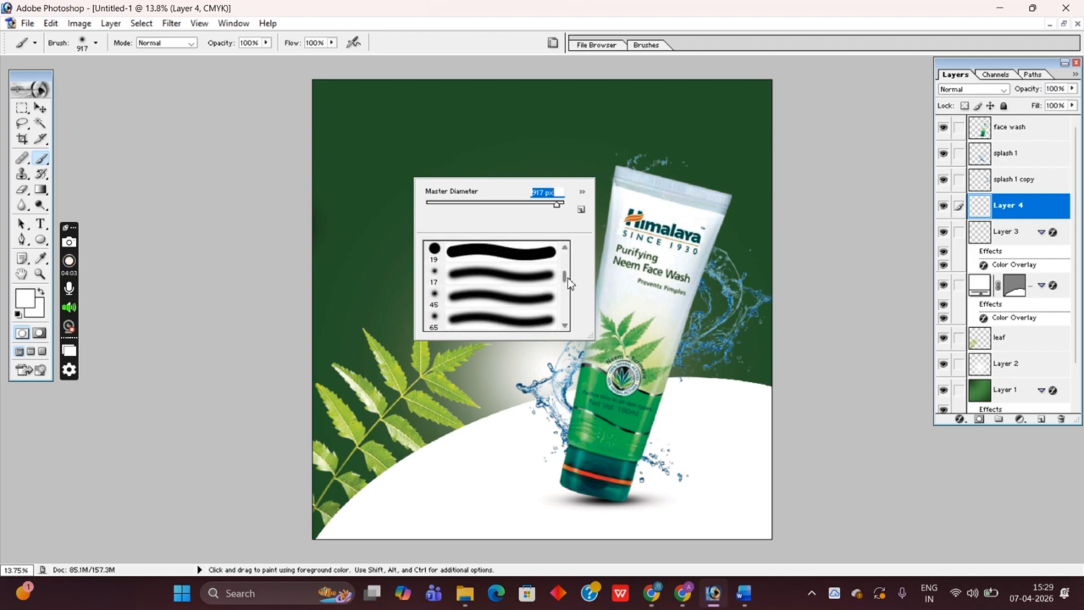
pyautogui.moveTo(569, 282); pyautogui.dragTo(576, 303)
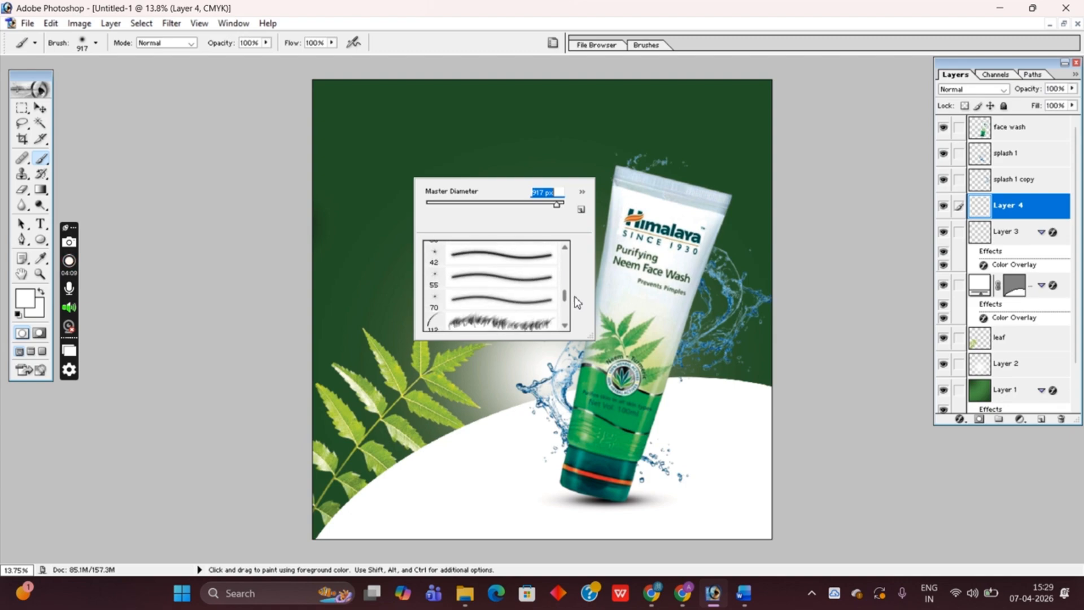
pyautogui.click(494, 323)
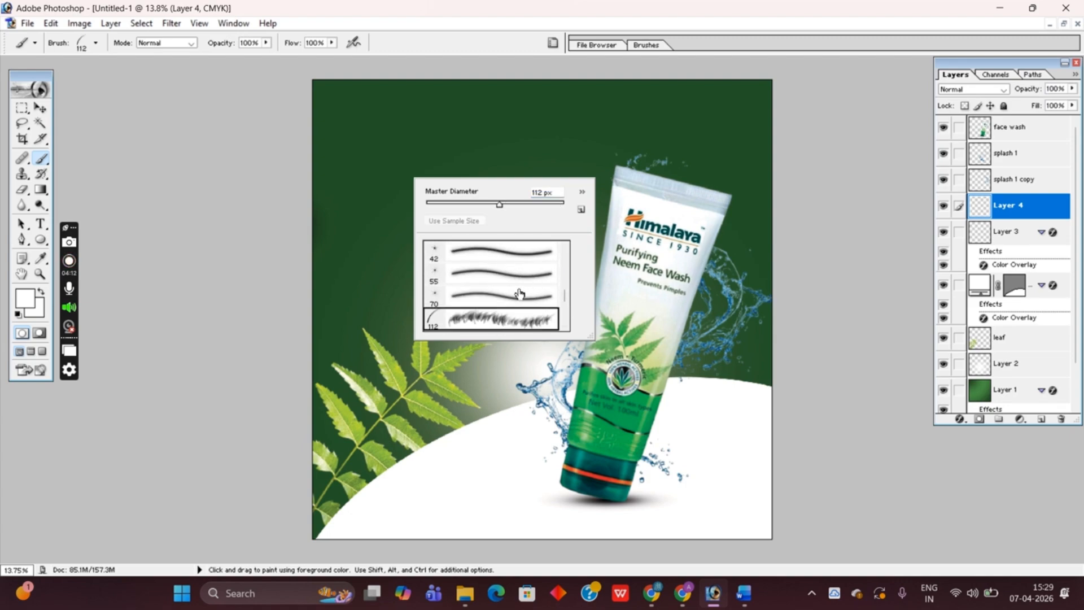
pyautogui.scroll(10, 520, 293)
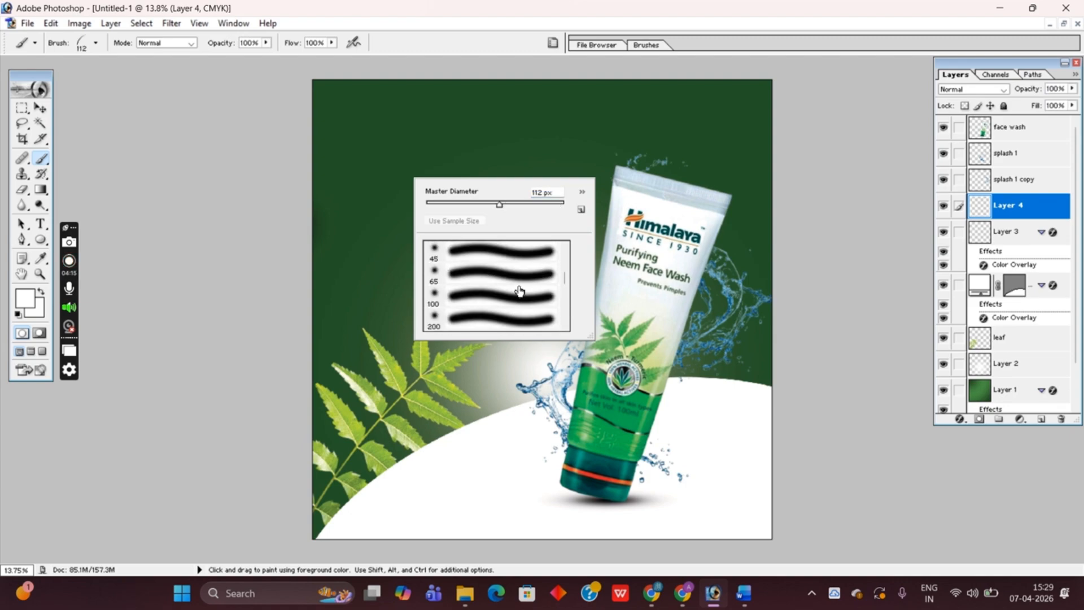
pyautogui.click(520, 284)
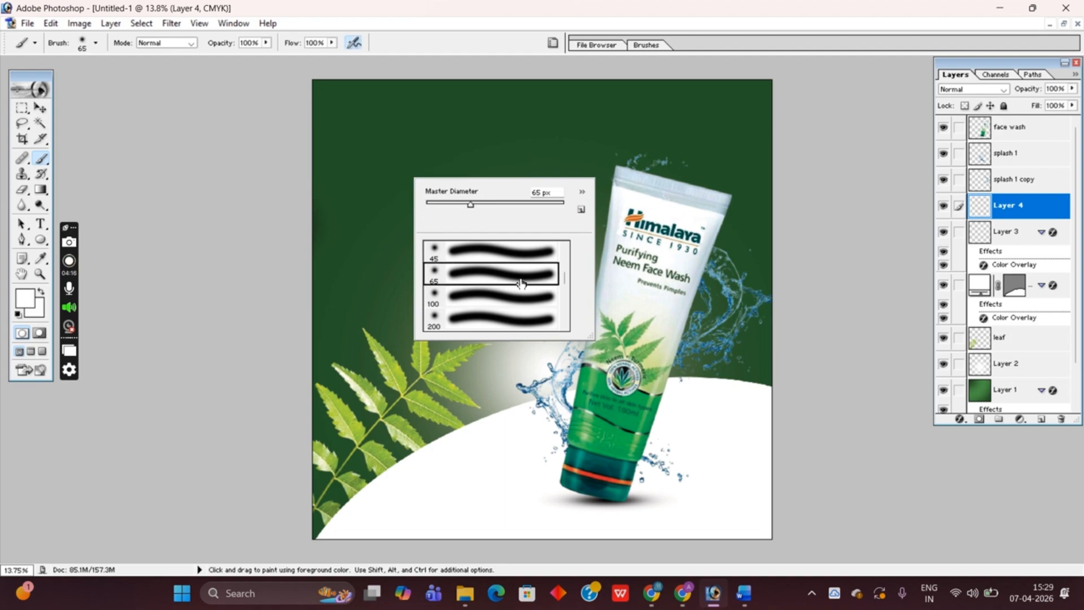
pyautogui.click(561, 205)
pyautogui.click(412, 508)
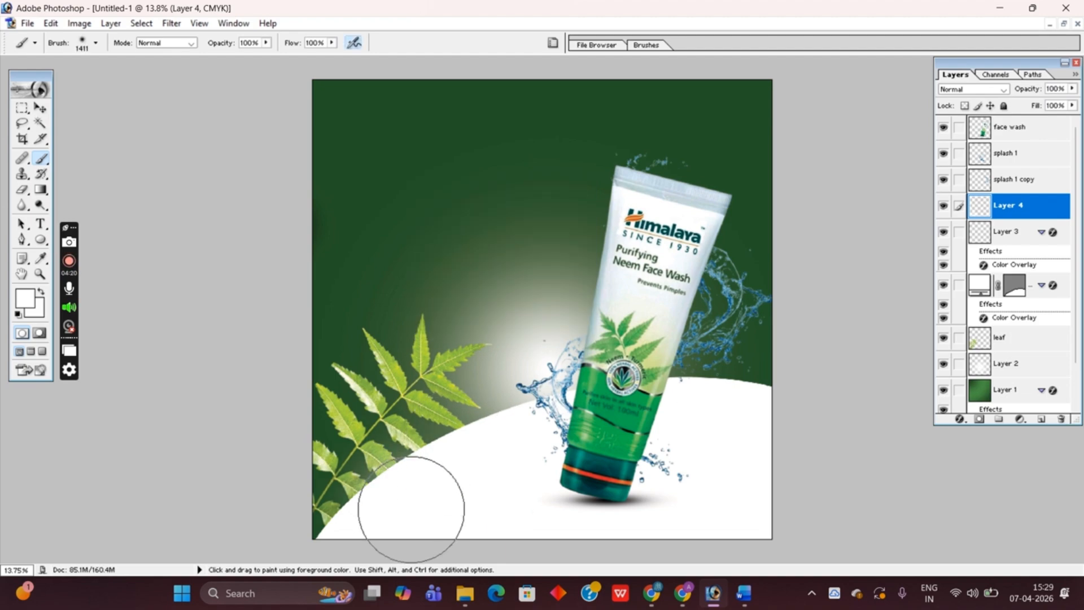
# - Paint a second soft dab beside the first on the white curve and give the layer a dark green 235328 Color Overlay sampled from the background
pyautogui.click(475, 502)
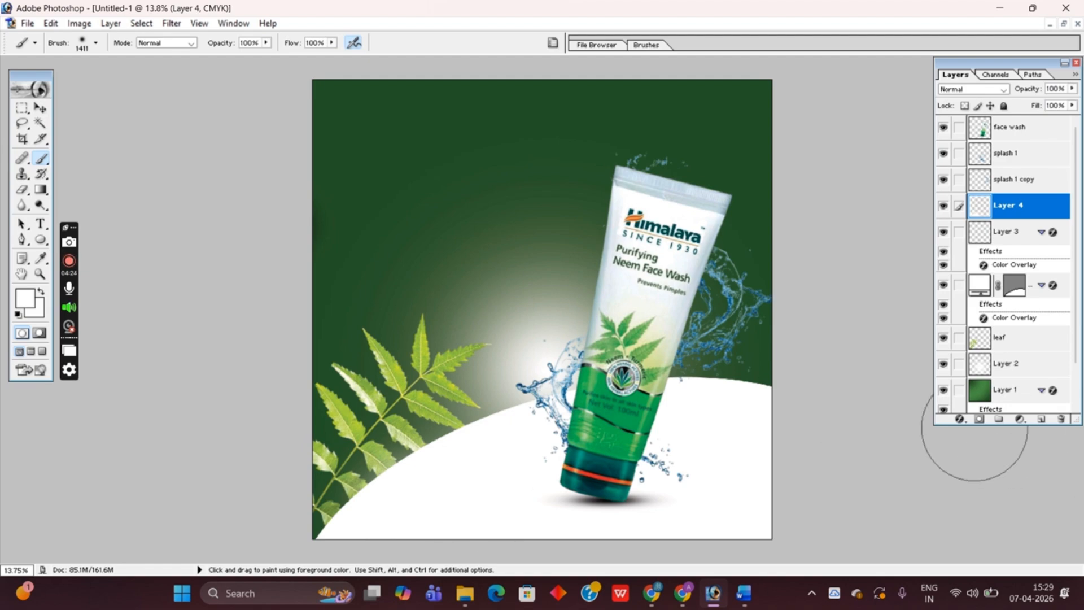
pyautogui.click(959, 419)
pyautogui.click(977, 364)
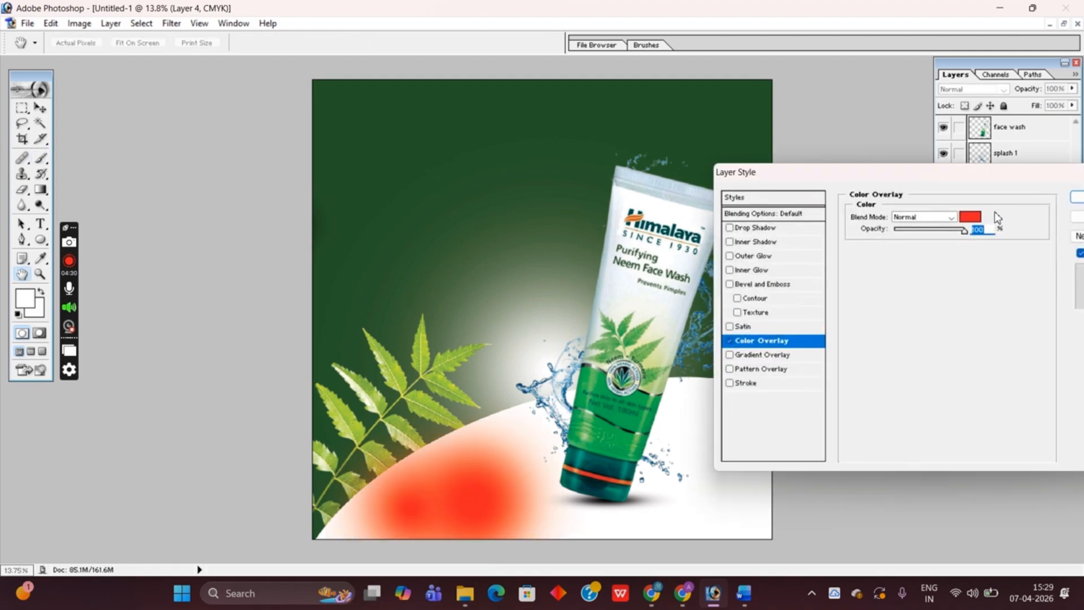
pyautogui.click(972, 216)
pyautogui.click(441, 157)
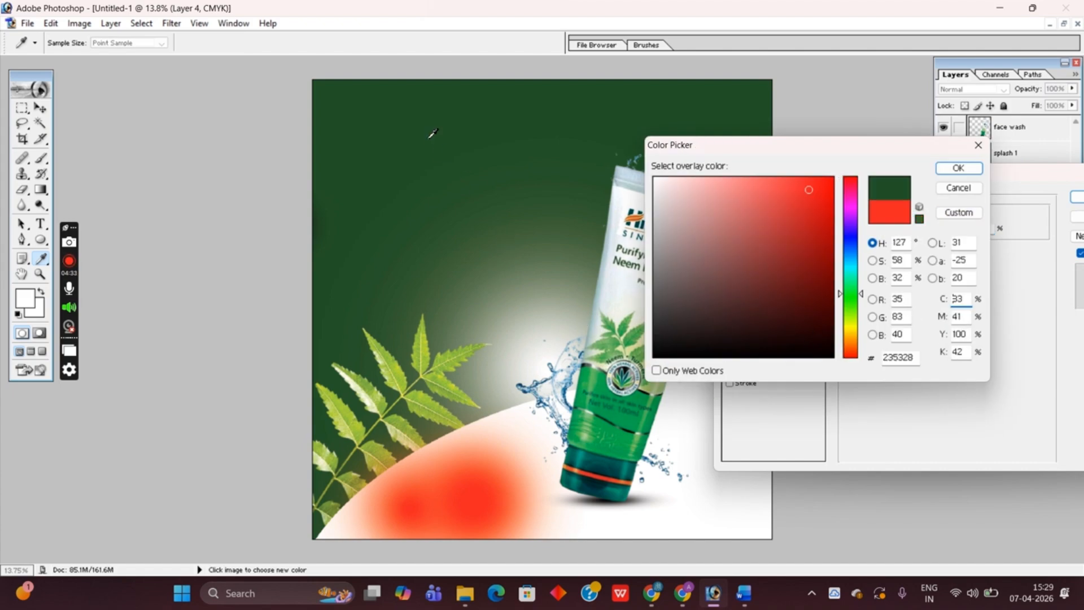
pyautogui.press('Return')
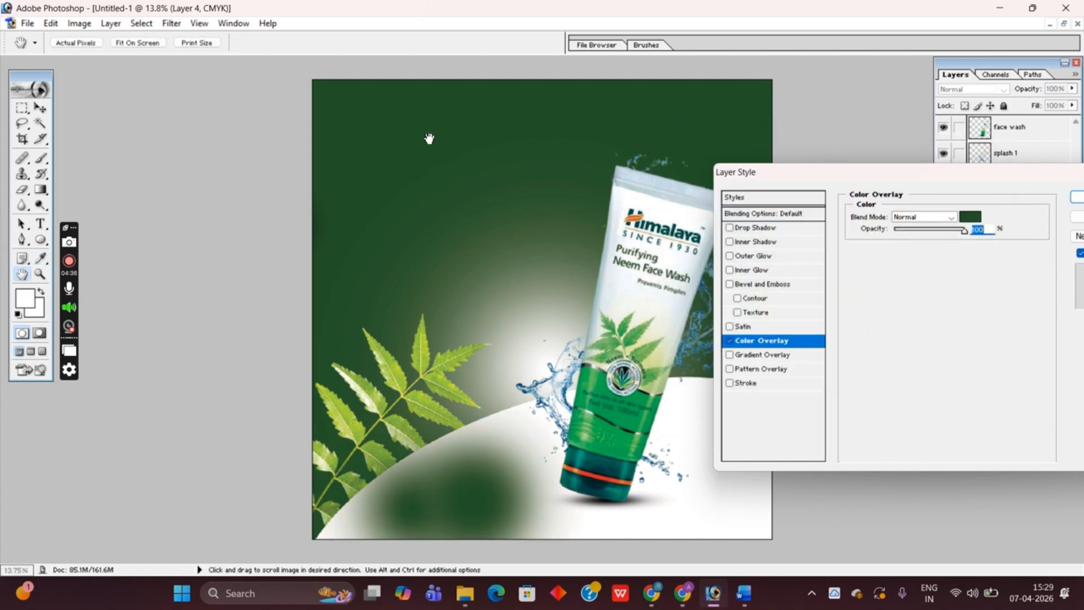
pyautogui.press('Return')
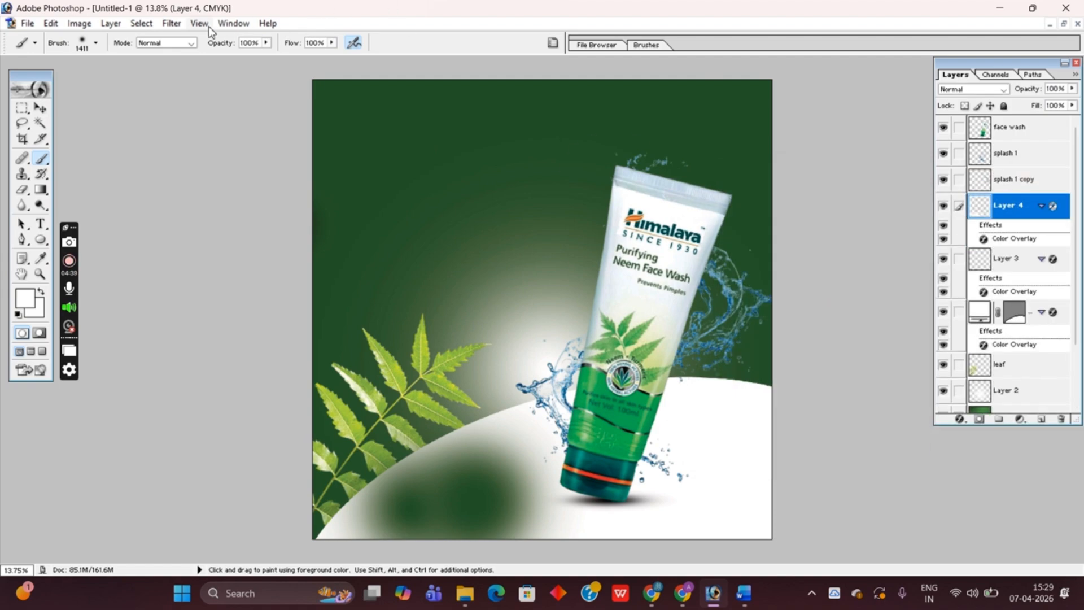
# - Apply a Gaussian Blur at the maximum radius to the green brush dabs
pyautogui.click(169, 26)
pyautogui.moveTo(207, 134)
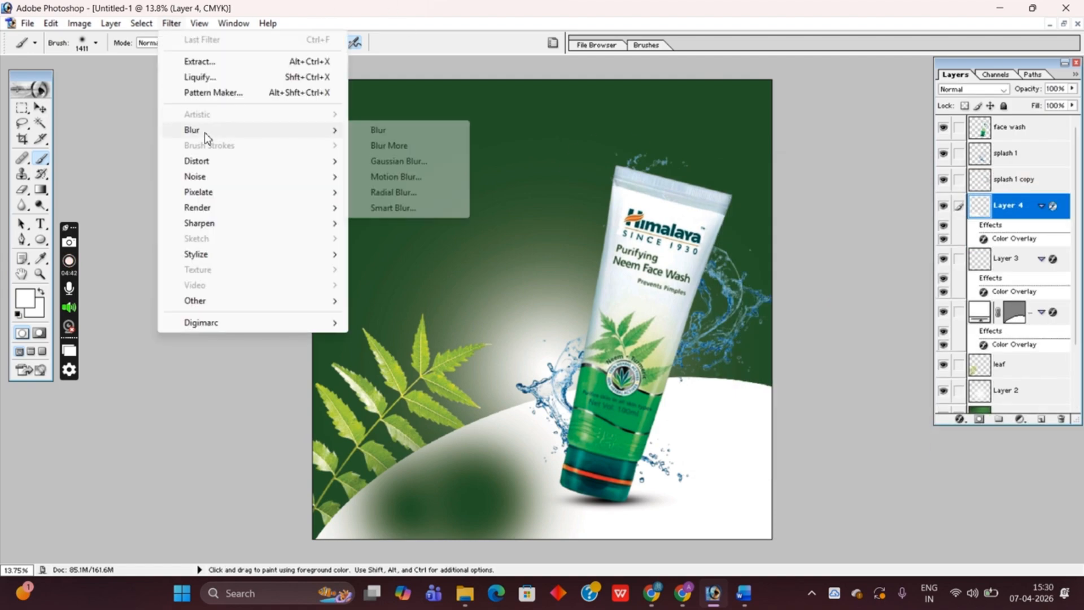
pyautogui.click(398, 164)
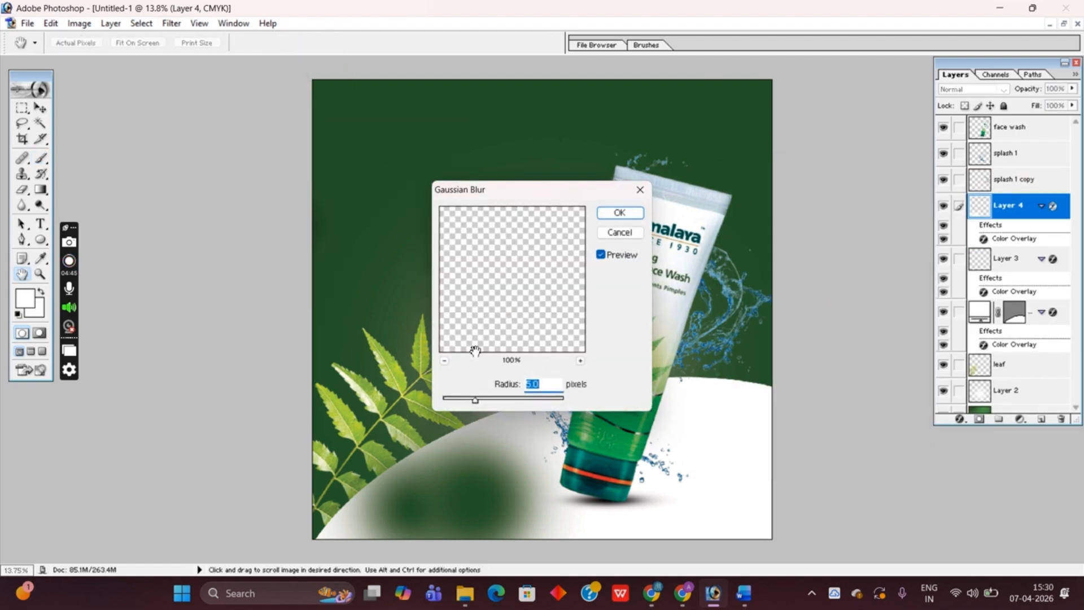
pyautogui.moveTo(473, 402); pyautogui.dragTo(588, 405)
pyautogui.press('Return')
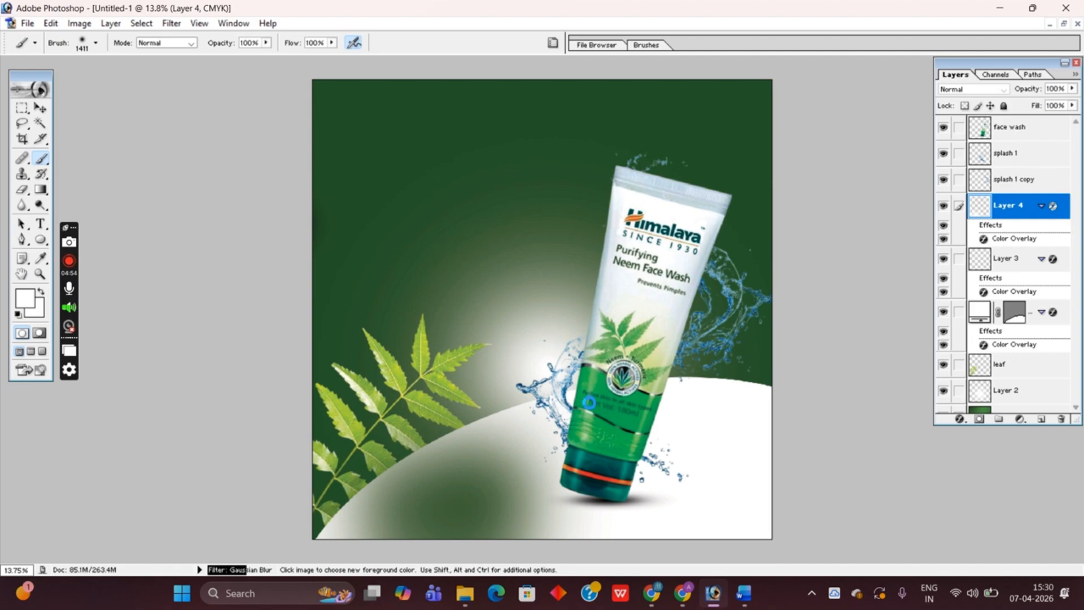
# - Transform the green glow to about 109.9% width and 111.6% height, rotate it -7.5°, and move it toward the canvas's lower-left corner
pyautogui.hotkey('ctrl', 't')
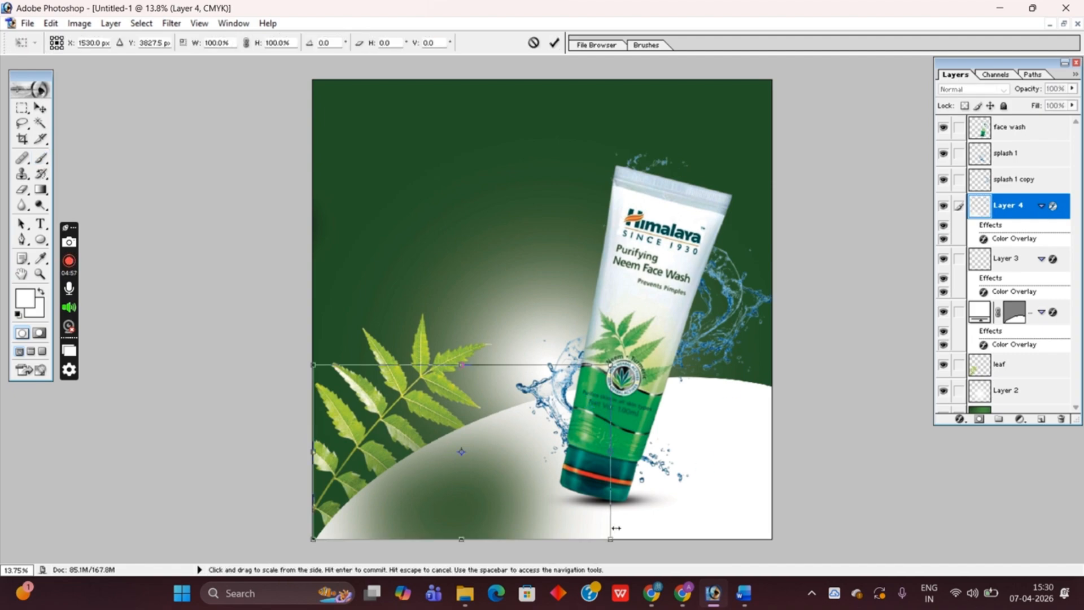
pyautogui.moveTo(617, 528)
pyautogui.mouseDown()
pyautogui.moveTo(624, 554)
pyautogui.moveTo(637, 531)
pyautogui.mouseUp()
pyautogui.moveTo(517, 484); pyautogui.dragTo(462, 504)
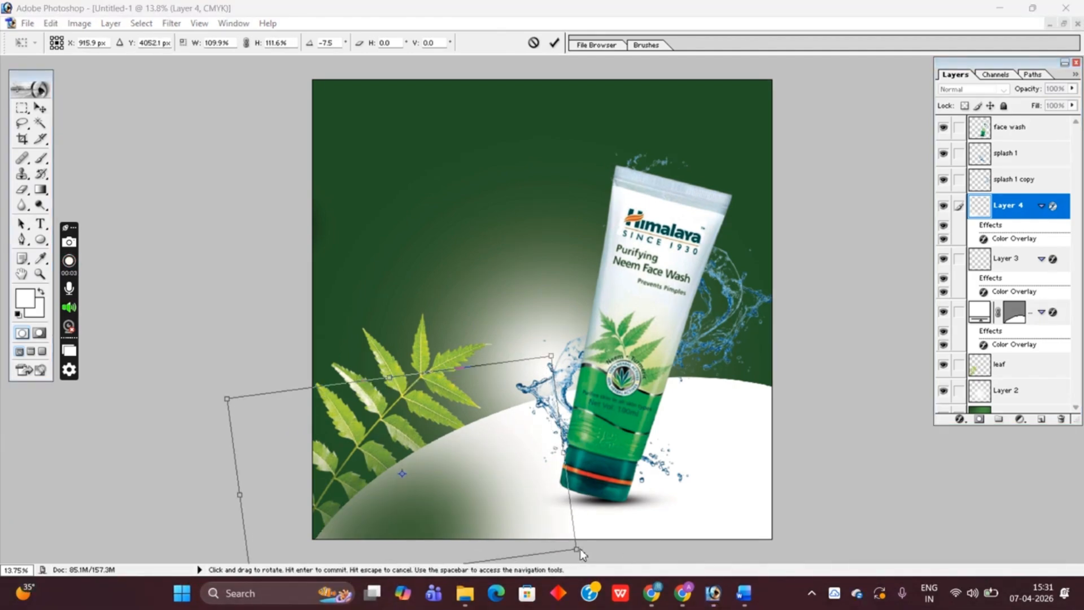
pyautogui.click(44, 123)
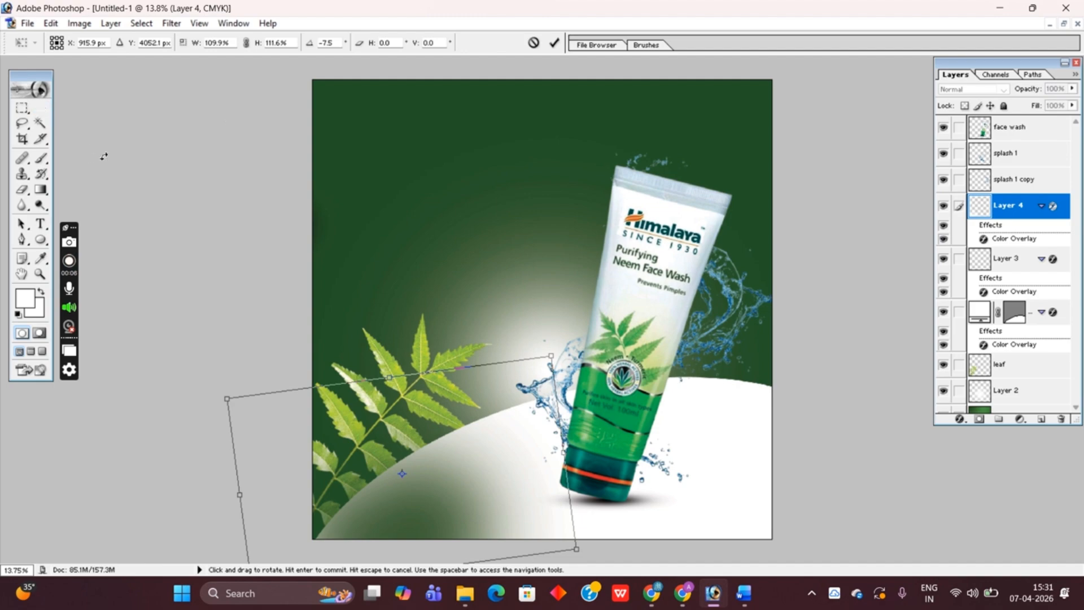
pyautogui.press('b')
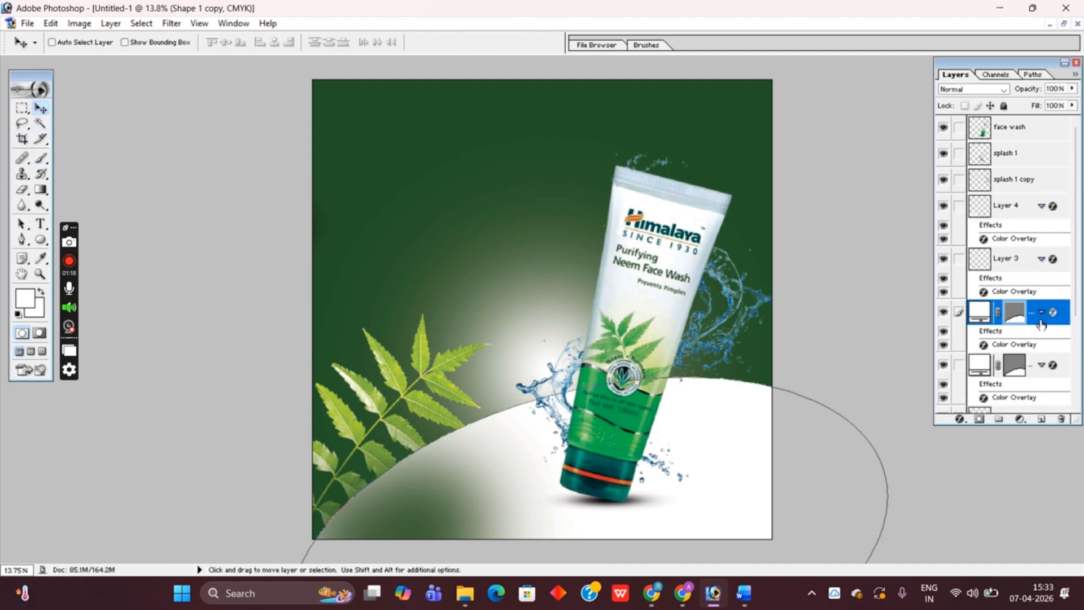
# - Change the Color Overlay of the duplicated curved shape to black
pyautogui.click(959, 419)
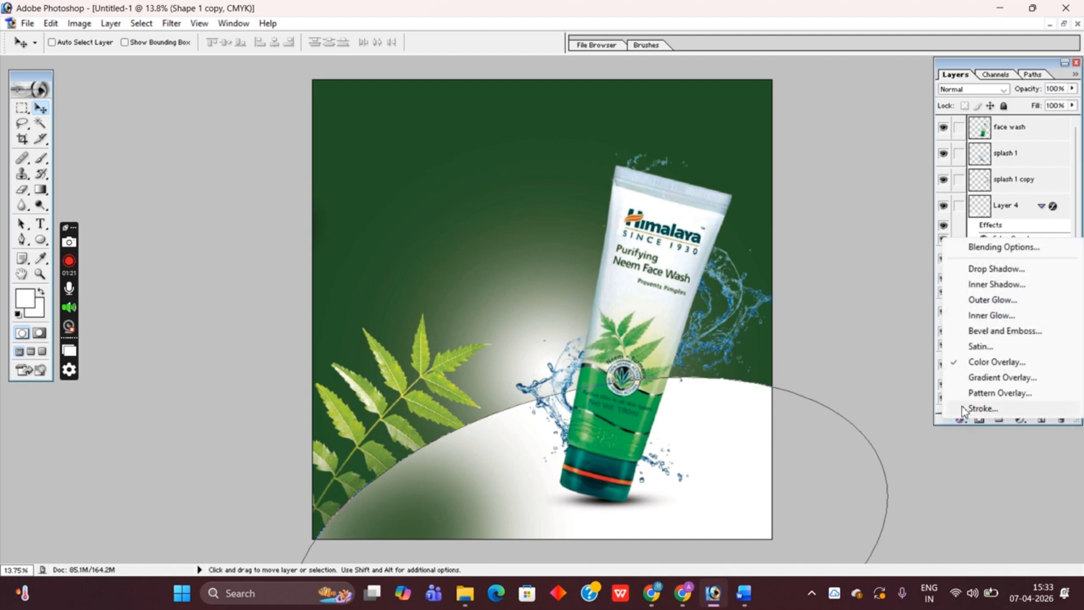
pyautogui.click(994, 363)
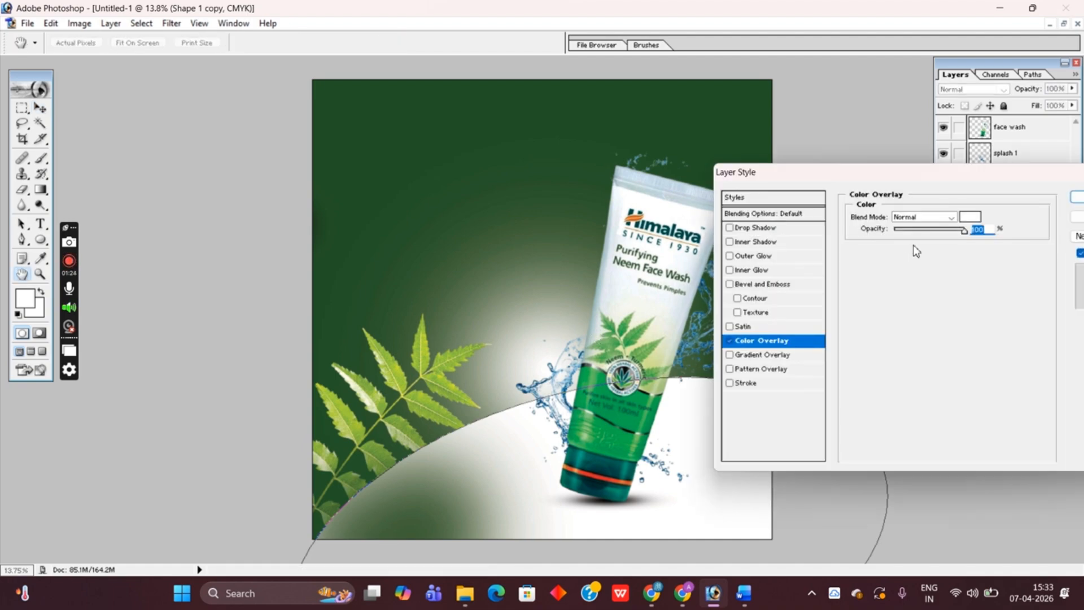
pyautogui.click(970, 220)
pyautogui.moveTo(800, 308); pyautogui.dragTo(833, 366)
pyautogui.press('Return')
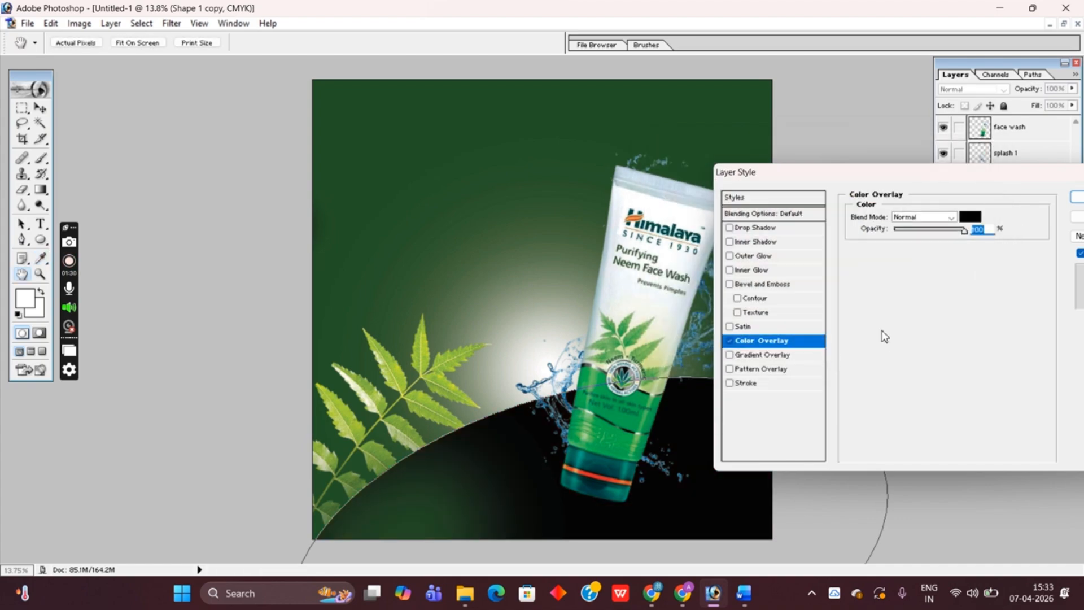
pyautogui.press('Return')
# - Move the black curve copy below the leaf layer and shift it slightly upward to form a thin black edge along the white curve
pyautogui.hotkey('ctrl', ']')
pyautogui.hotkey('ctrl', ']')
pyautogui.hotkey('ctrl', ']')
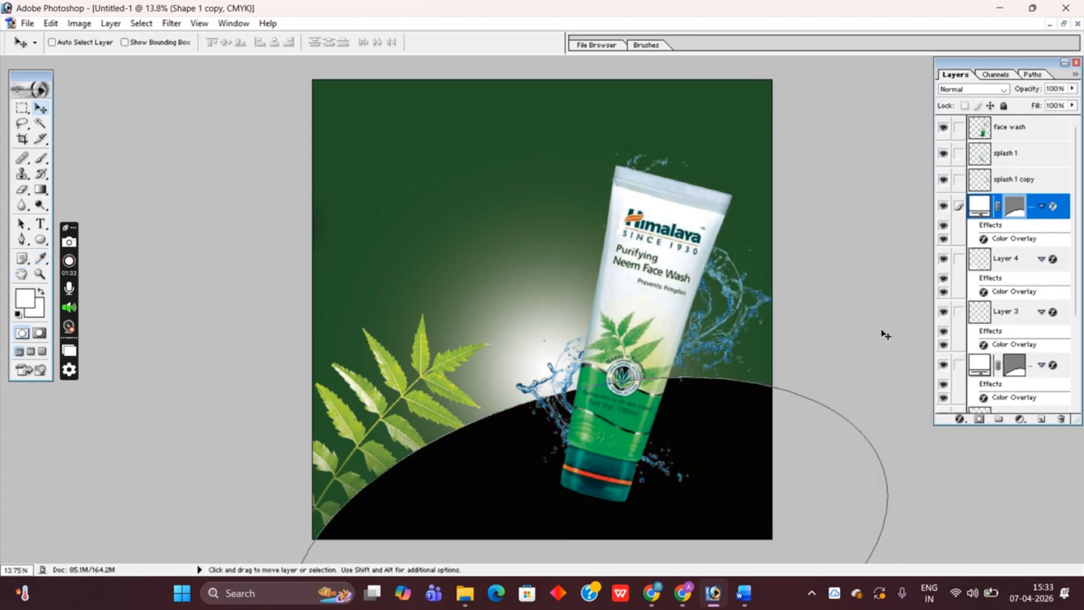
pyautogui.hotkey('ctrl', '[')
pyautogui.hotkey('ctrl', '[')
pyautogui.hotkey('ctrl', '[')
pyautogui.hotkey('ctrl', '[')
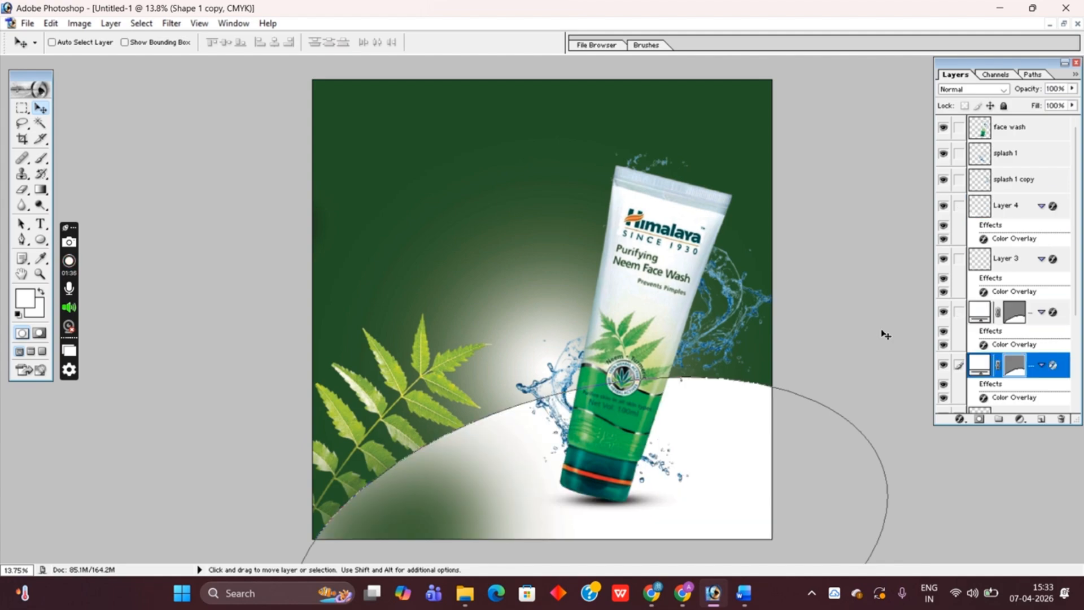
pyautogui.hotkey('ctrl', '[')
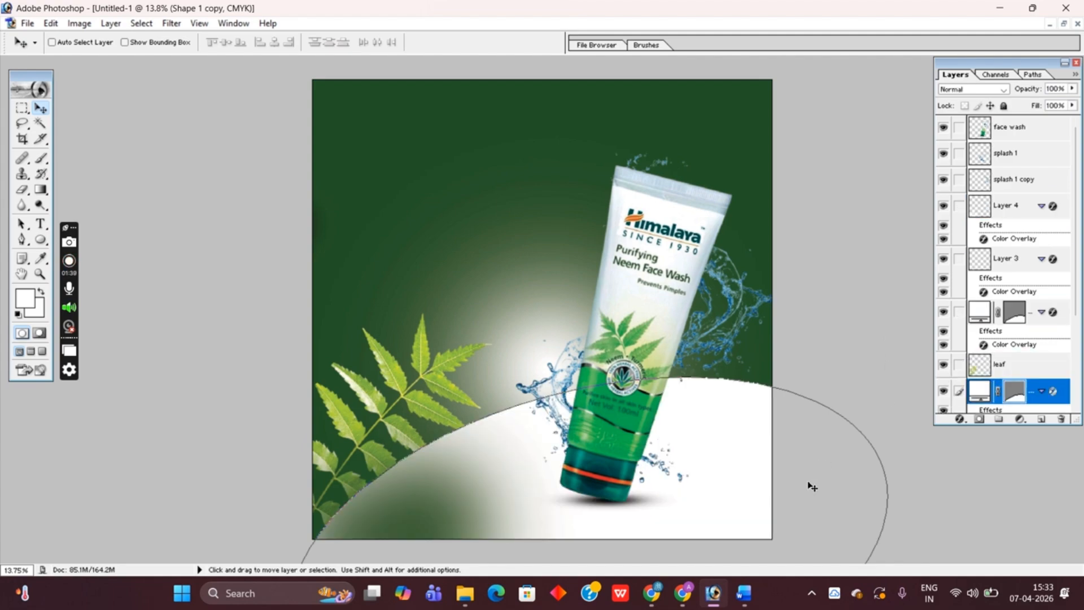
pyautogui.moveTo(812, 487)
pyautogui.mouseDown()
pyautogui.moveTo(844, 509)
pyautogui.moveTo(774, 443)
pyautogui.moveTo(819, 474)
pyautogui.mouseUp()
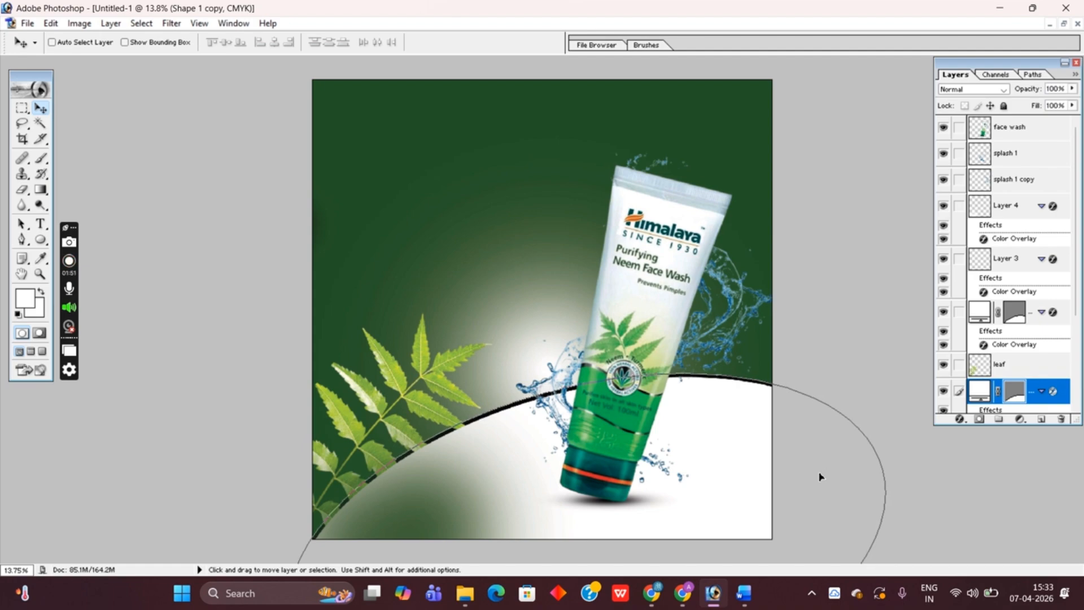
# - Select the leaf layer and move it in the stack to directly below the black curve copy
pyautogui.click(1007, 206)
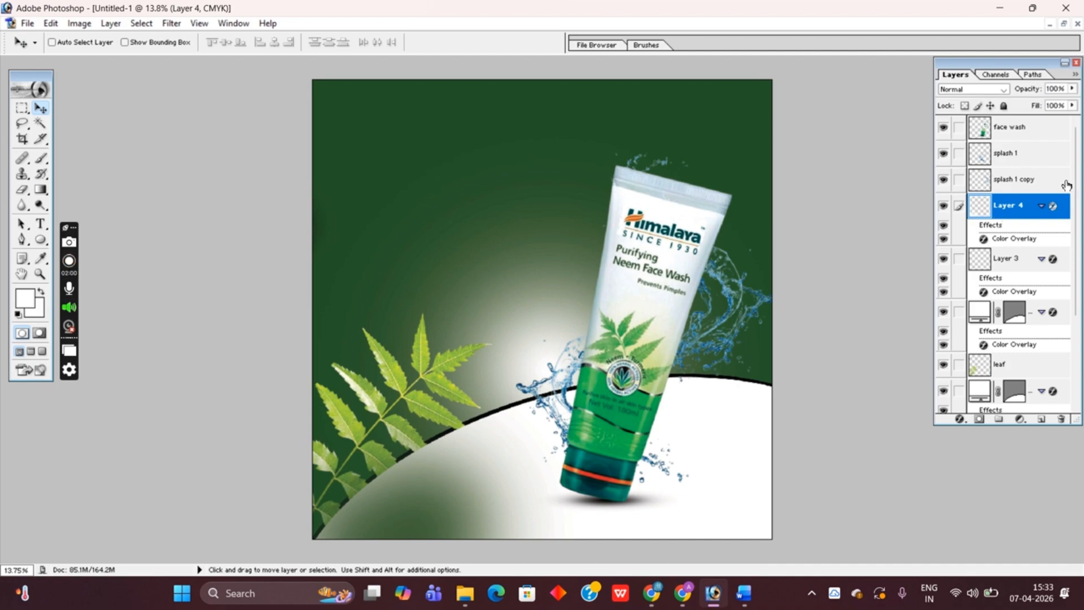
pyautogui.scroll(-1, 1027, 226)
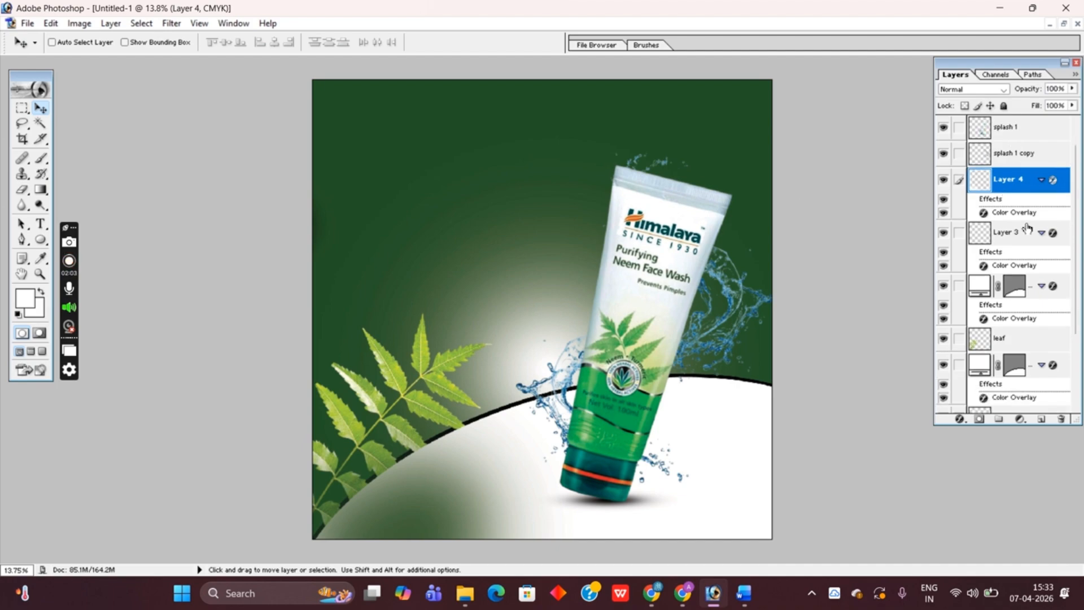
pyautogui.click(1023, 343)
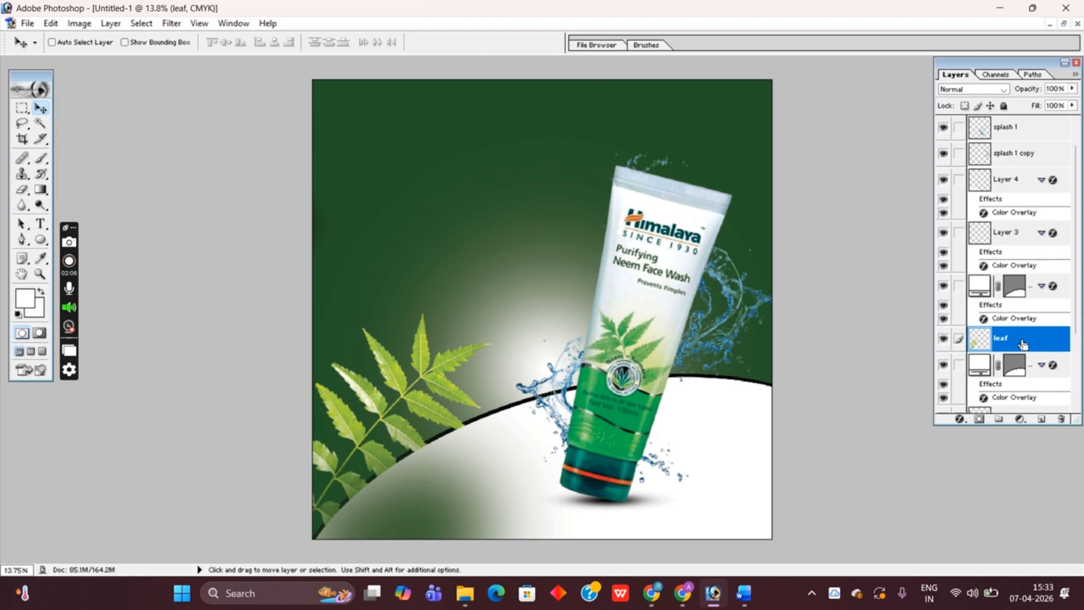
pyautogui.hotkey('ctrl', ']')
pyautogui.hotkey('ctrl', ']')
pyautogui.hotkey('ctrl', ']')
pyautogui.hotkey('ctrl', ']')
pyautogui.hotkey('ctrl', ']')
pyautogui.hotkey('ctrl', '[')
pyautogui.hotkey('ctrl', '[')
pyautogui.hotkey('ctrl', '[')
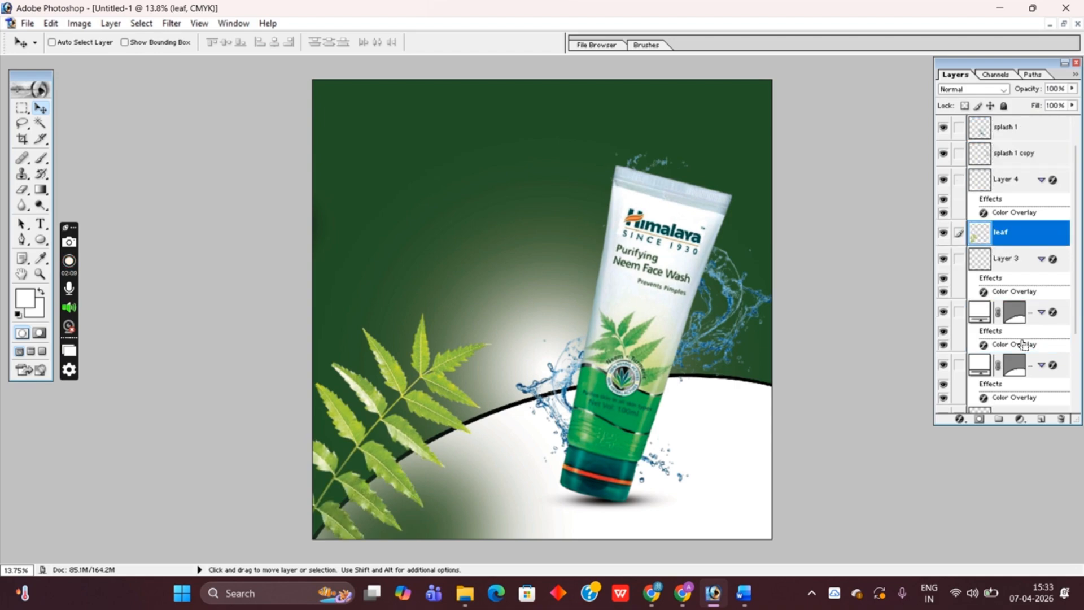
pyautogui.hotkey('ctrl', '[')
pyautogui.hotkey('ctrl', '[')
pyautogui.hotkey('ctrl', '[')
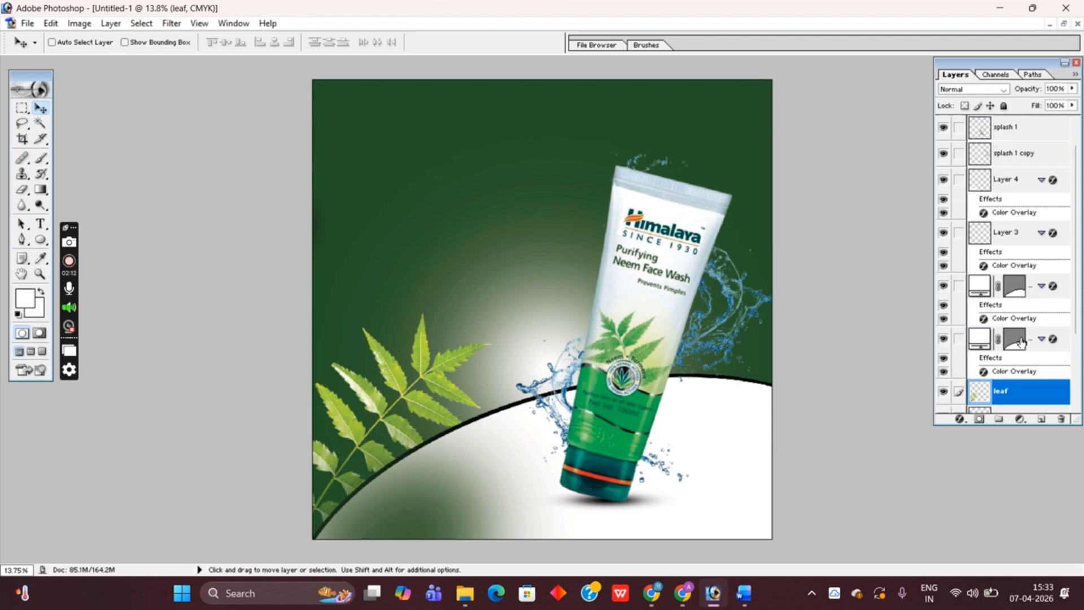
# - Add the white two-line text "Get Yourself a / Clean And Clear" in Times New Roman at 21.66 pt in the canvas's upper-left area
pyautogui.click(40, 224)
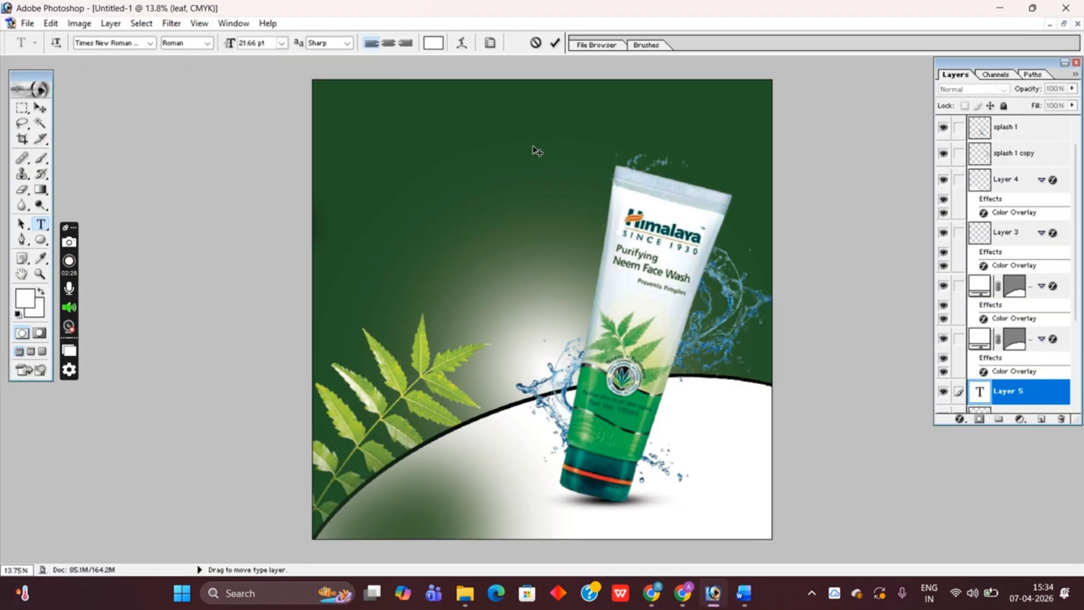
pyautogui.write('Get Yourself a Clean And Clear')
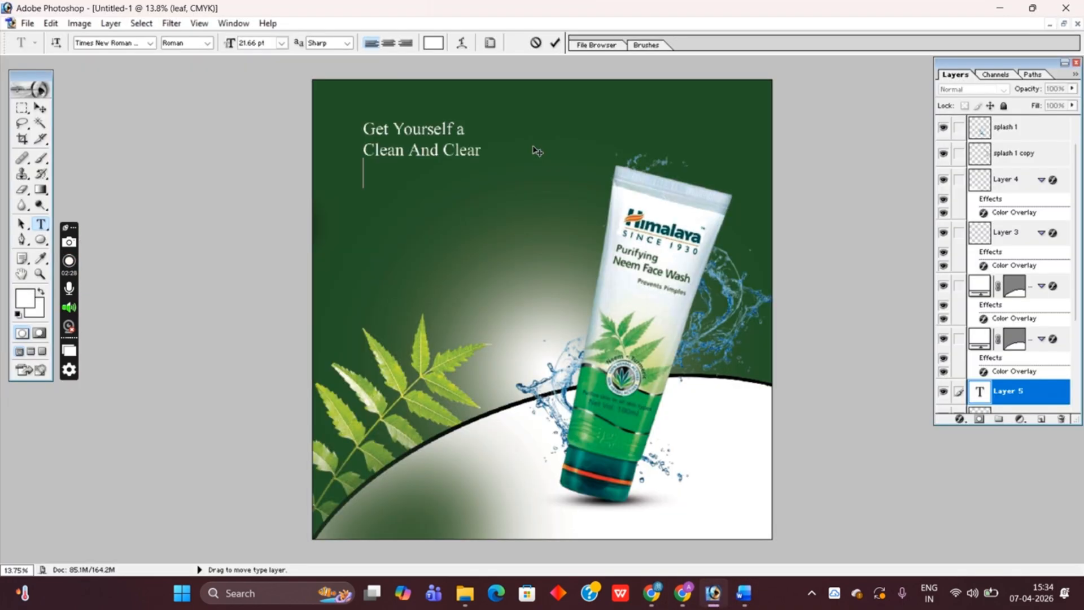
pyautogui.click(41, 107)
# - Cut "HEALTHY COMPLEXION" from the Word document and paste it into Photoshop as a new two-line text below the first text
pyautogui.click(744, 593)
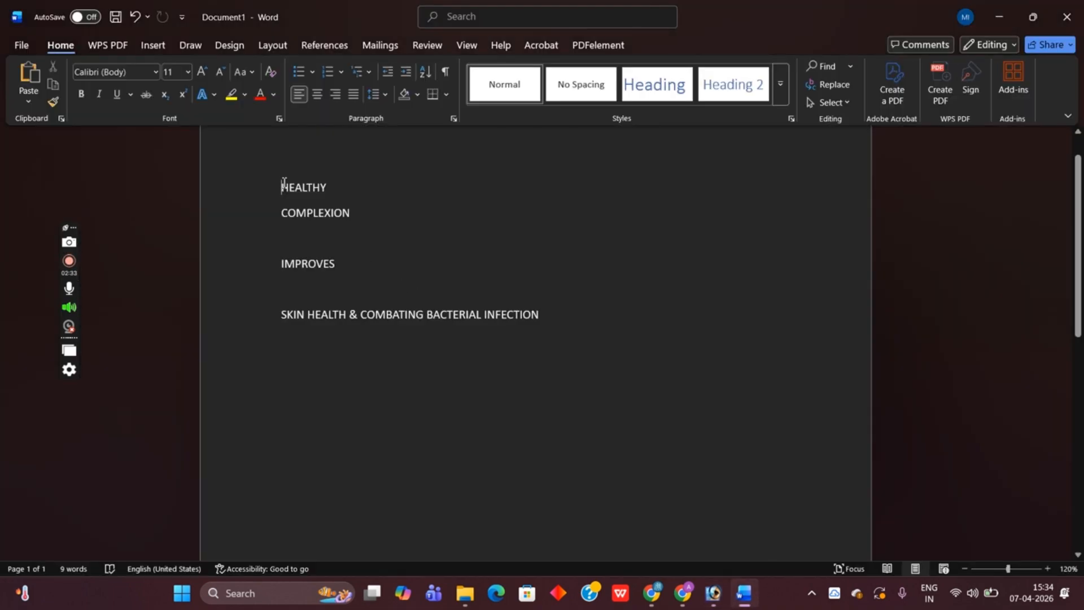
pyautogui.moveTo(284, 183); pyautogui.dragTo(341, 231)
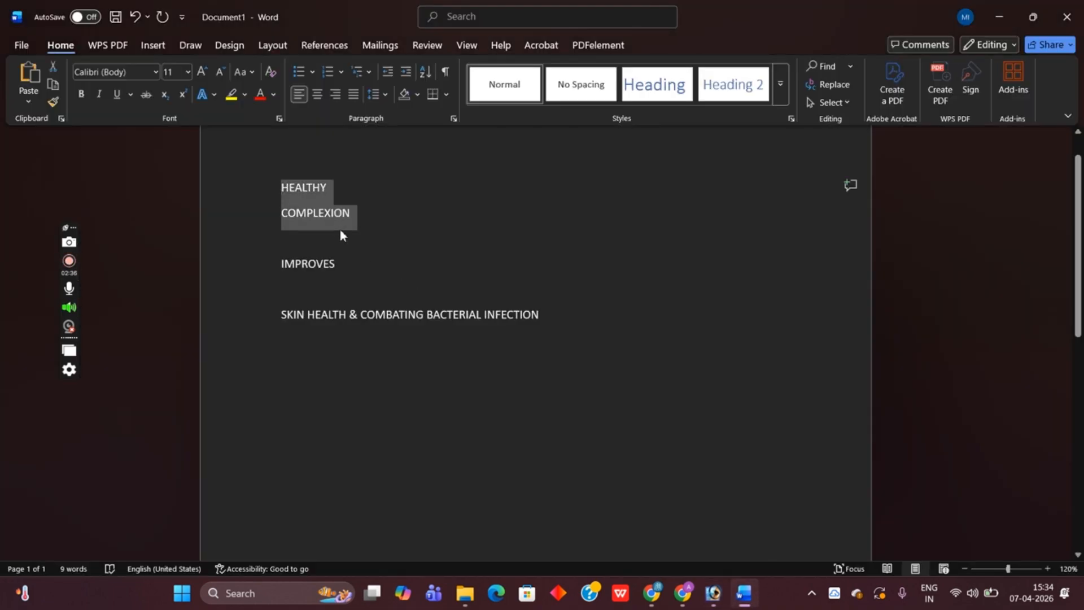
pyautogui.hotkey('ctrl', 'x')
pyautogui.click(714, 593)
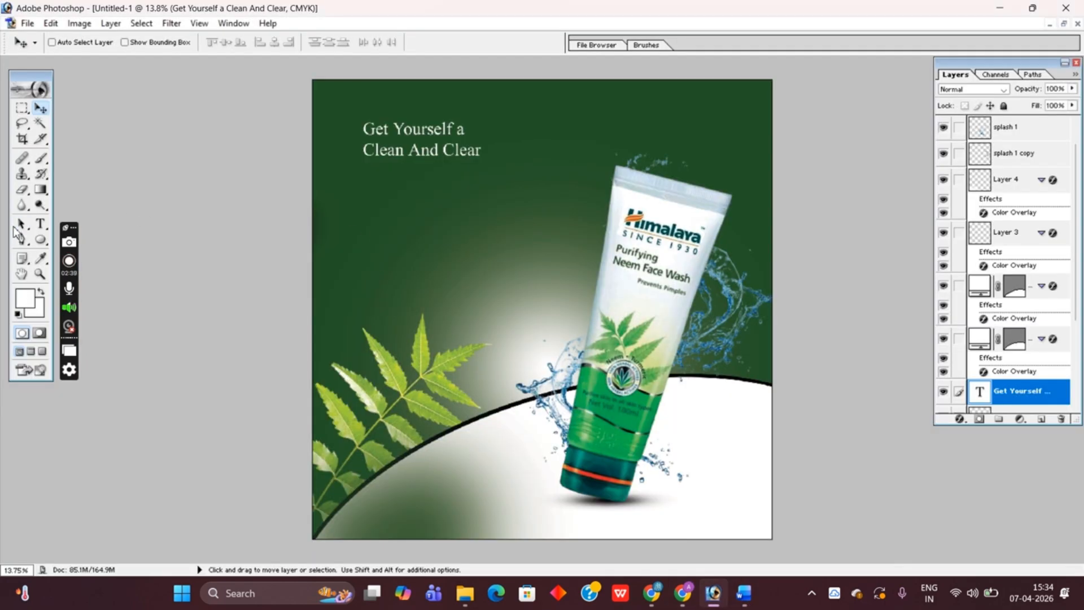
pyautogui.click(41, 224)
pyautogui.click(388, 233)
pyautogui.hotkey('ctrl', 'v')
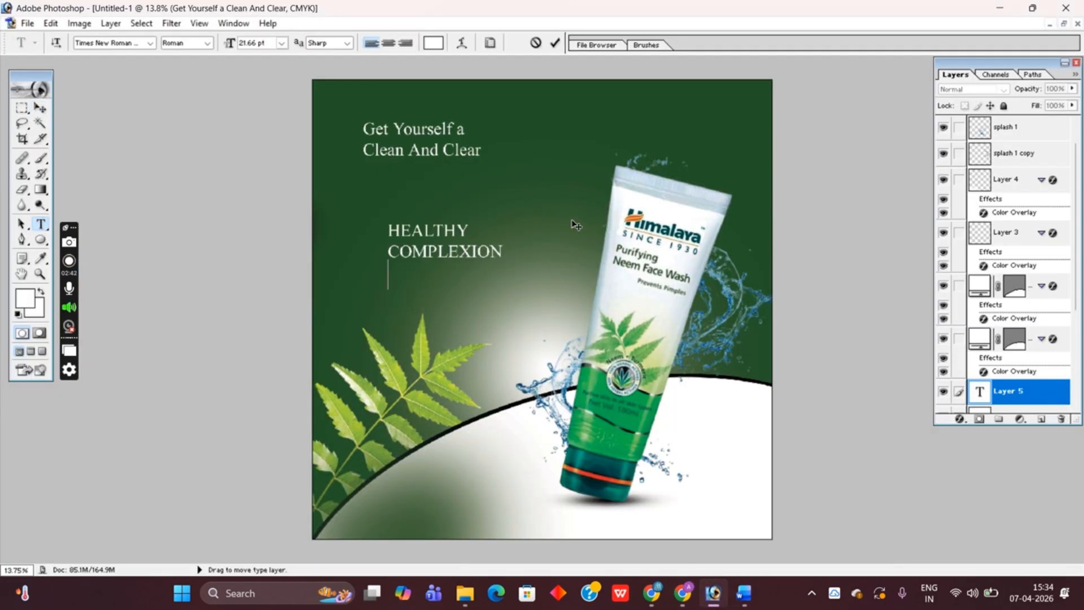
# - Cut "IMPROVES" from the Word document and switch back to Photoshop
pyautogui.click(744, 593)
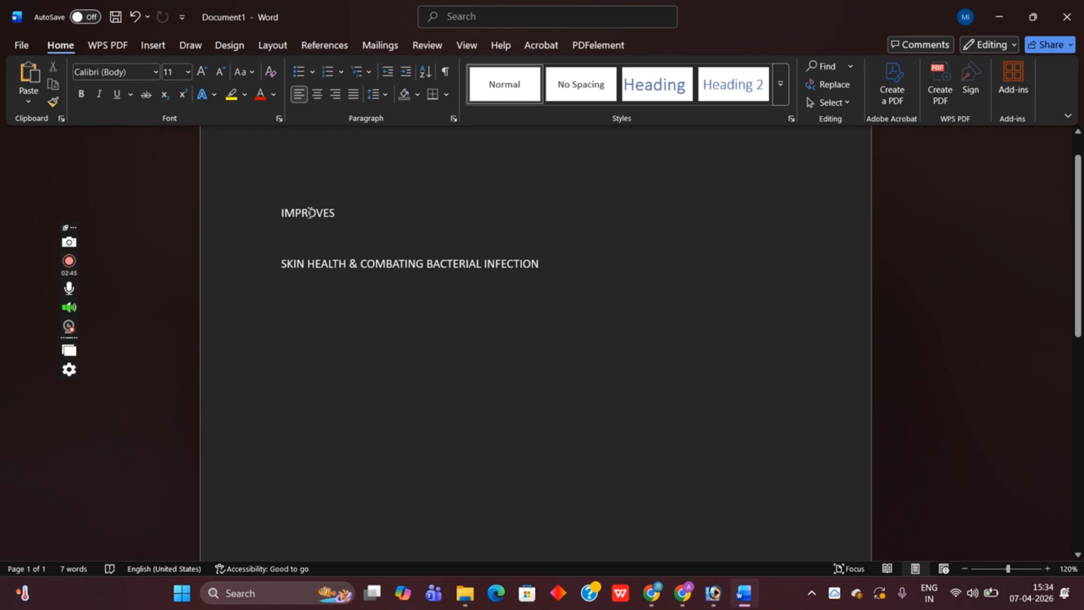
pyautogui.moveTo(284, 218); pyautogui.dragTo(399, 213)
pyautogui.hotkey('ctrl', 'x')
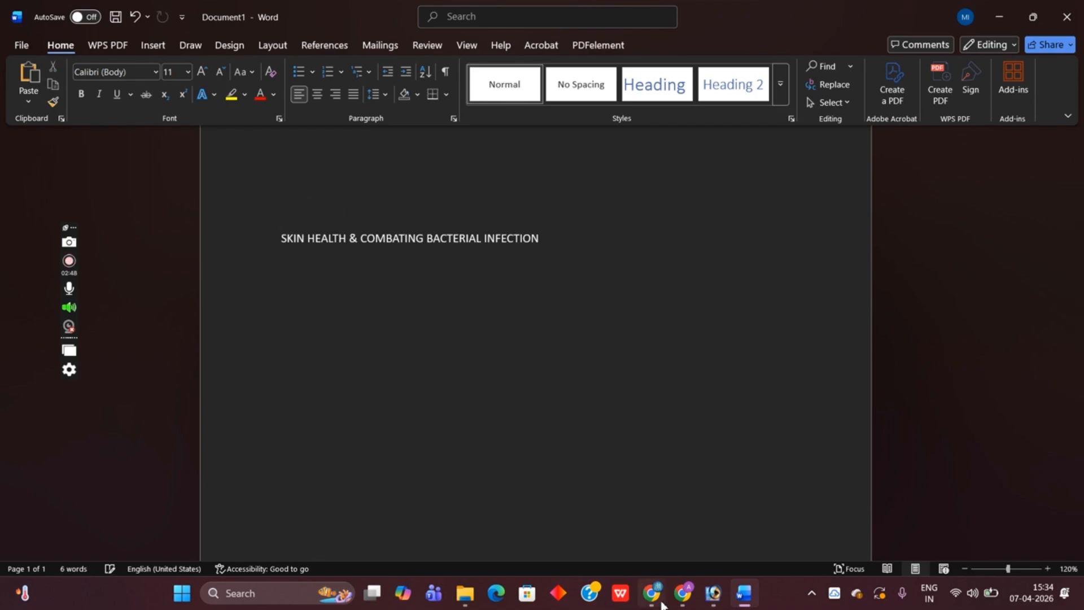
pyautogui.click(713, 593)
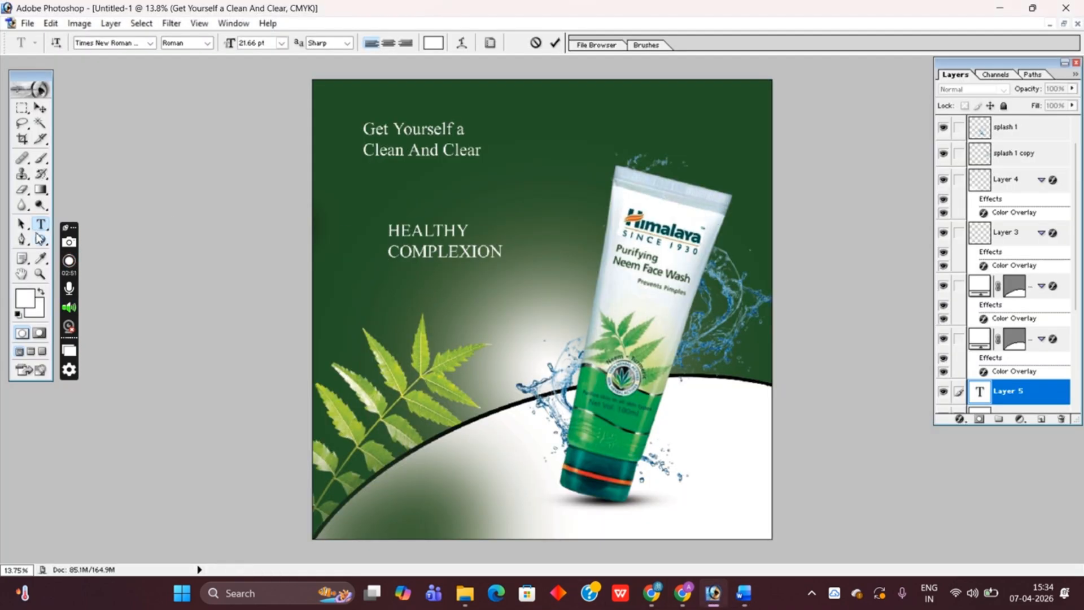
# - Commit the "HEALTHY COMPLEXION" text and move it up to align with the left edge of the text above it
pyautogui.hotkey('ctrl', 'Return')
pyautogui.press('v')
pyautogui.moveTo(501, 282)
pyautogui.mouseDown()
pyautogui.moveTo(487, 226)
pyautogui.moveTo(474, 239)
pyautogui.mouseUp()
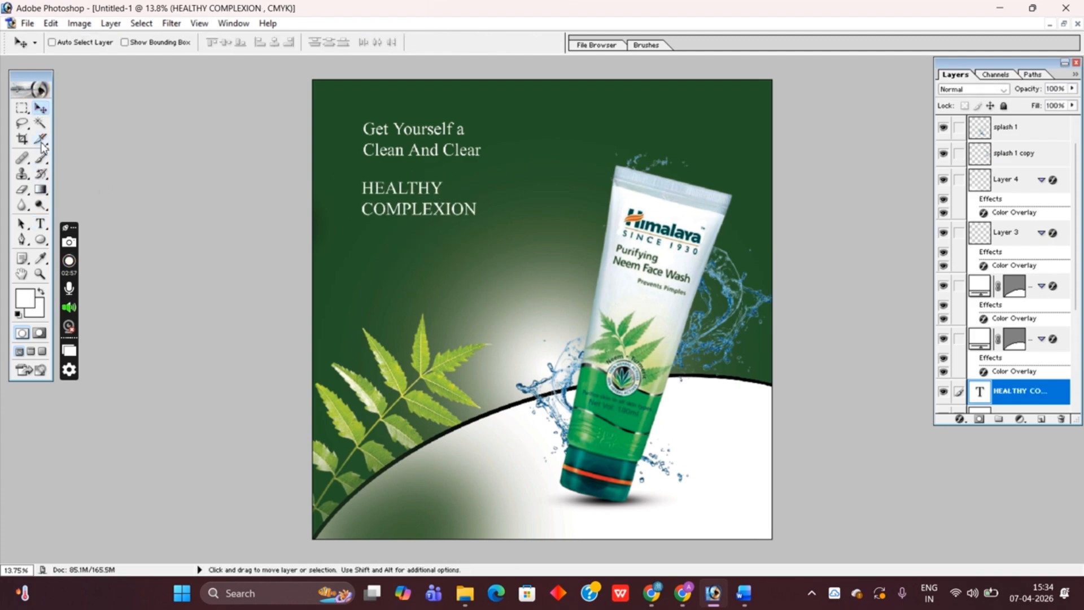
# - Add "IMPROVES" as a new text line below "HEALTHY COMPLEXION"
pyautogui.click(42, 225)
pyautogui.click(371, 259)
pyautogui.write('IMPROVES')
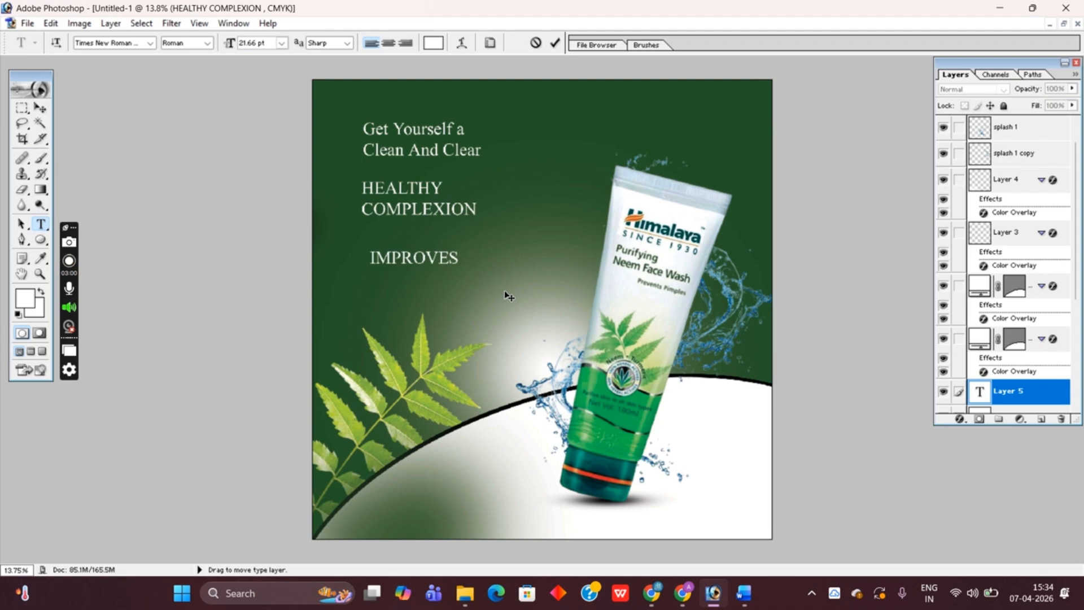
# - Cut "SKIN HEALTH & COMBATING BACTERIAL INFECTION" from the Word document and switch back to Photoshop
pyautogui.hotkey('alt', 'Tab')
pyautogui.moveTo(283, 245); pyautogui.dragTo(621, 239)
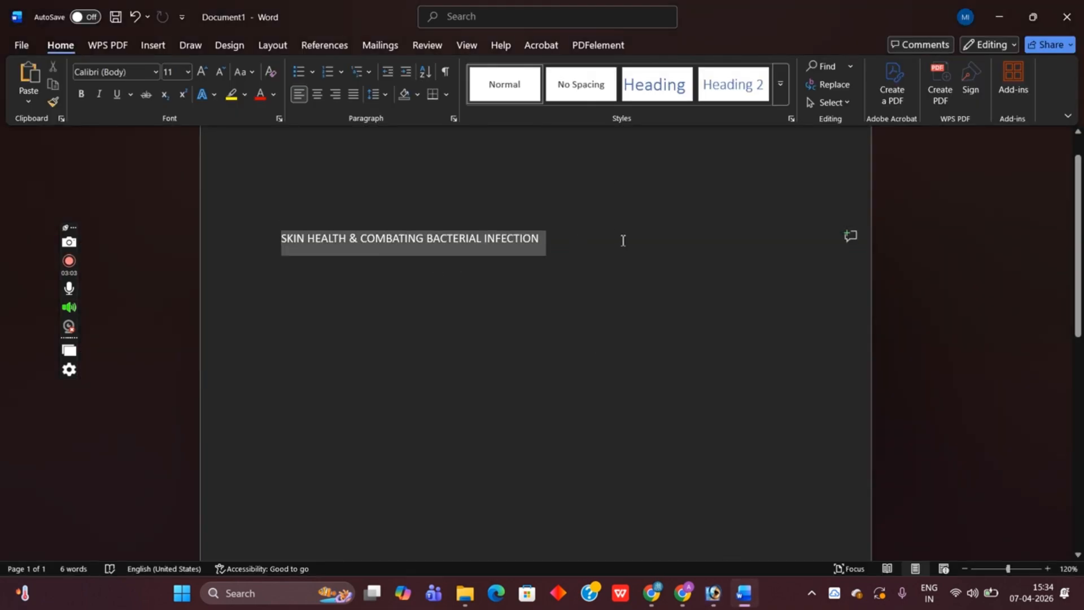
pyautogui.hotkey('ctrl', 'x')
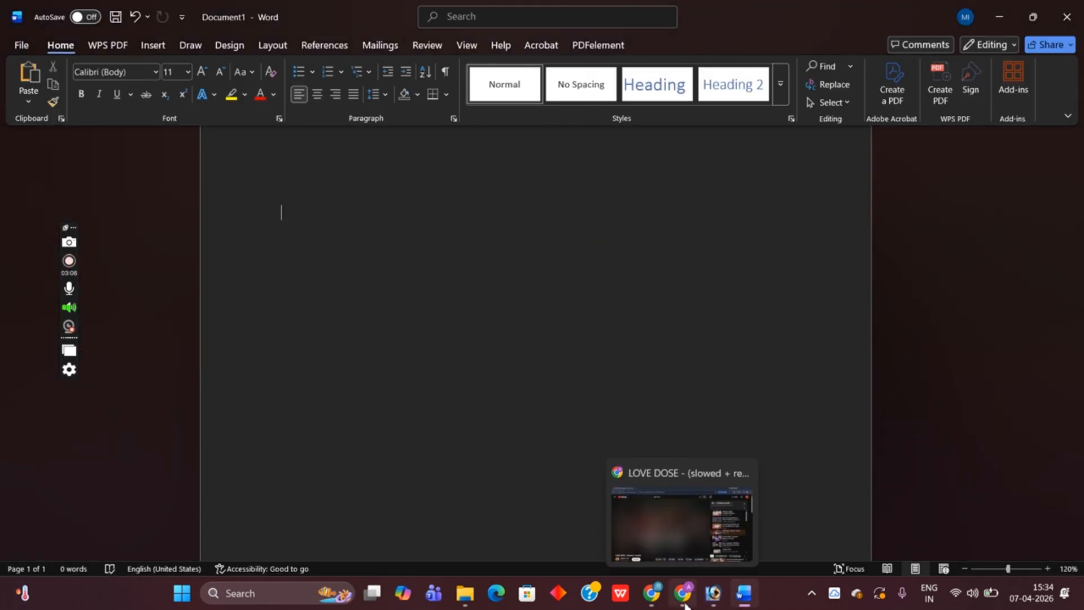
pyautogui.click(713, 593)
# - Select the "Get Yourself a Clean And Clear" text and change its font to Verdana
pyautogui.click(45, 224)
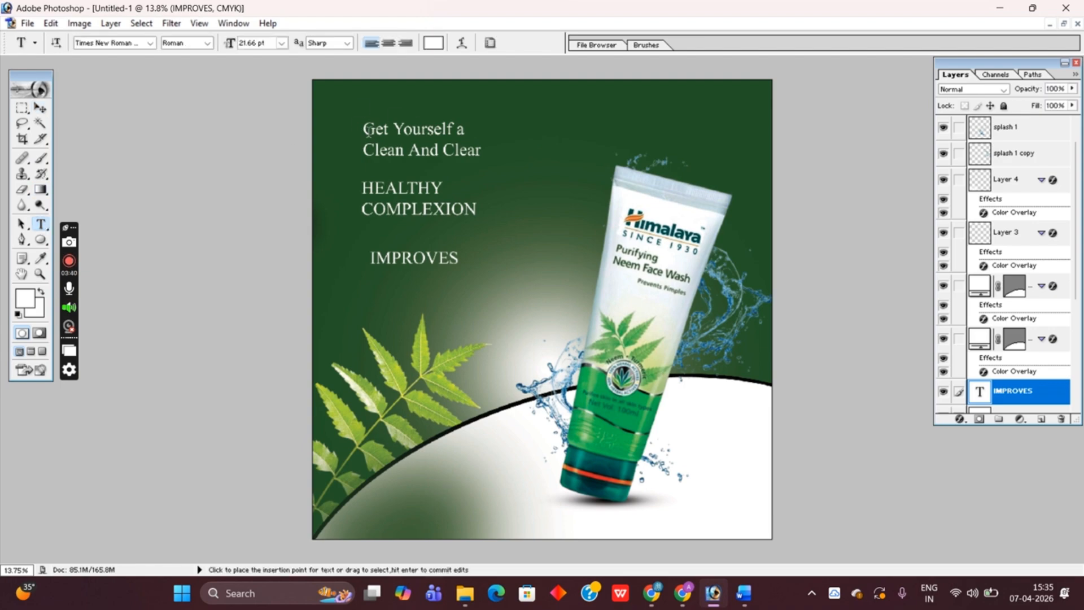
pyautogui.moveTo(368, 131); pyautogui.dragTo(484, 163)
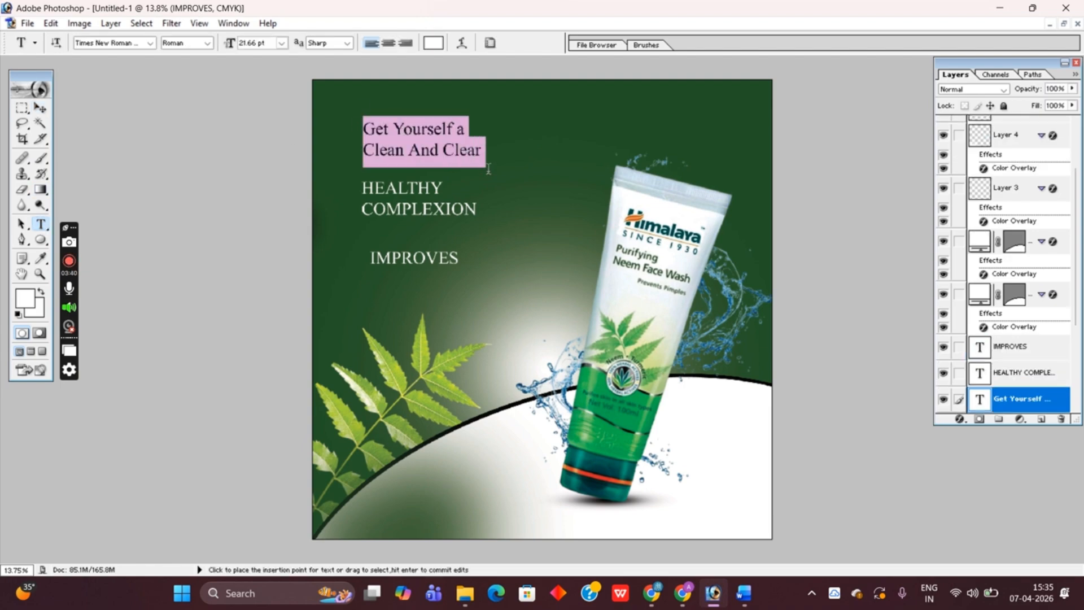
pyautogui.click(134, 44)
pyautogui.press('Down')
pyautogui.press('Down')
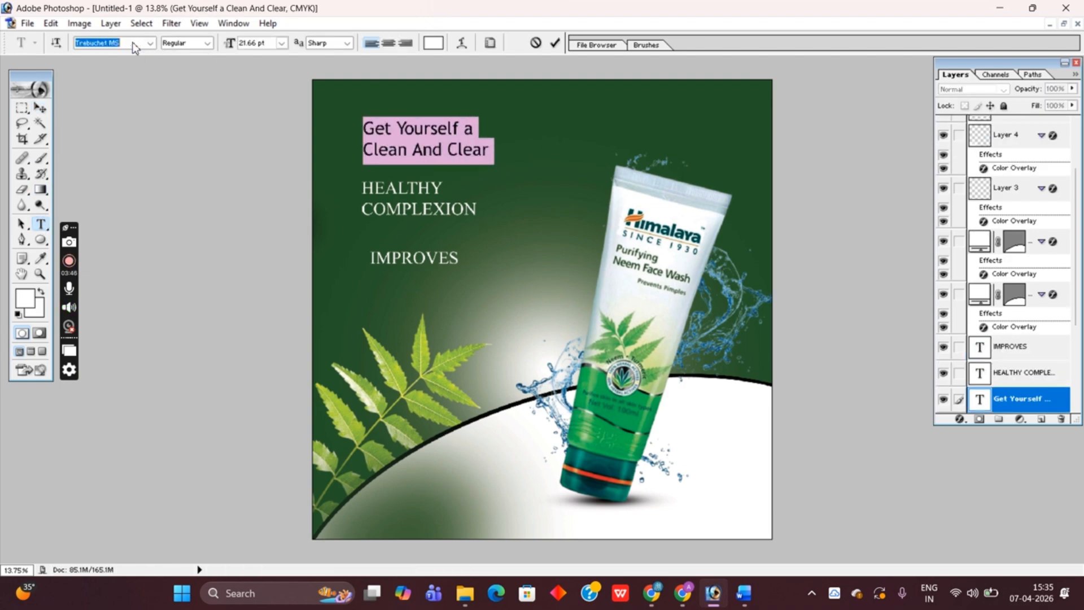
pyautogui.press('Down')
pyautogui.press('Down')
pyautogui.press('Down')
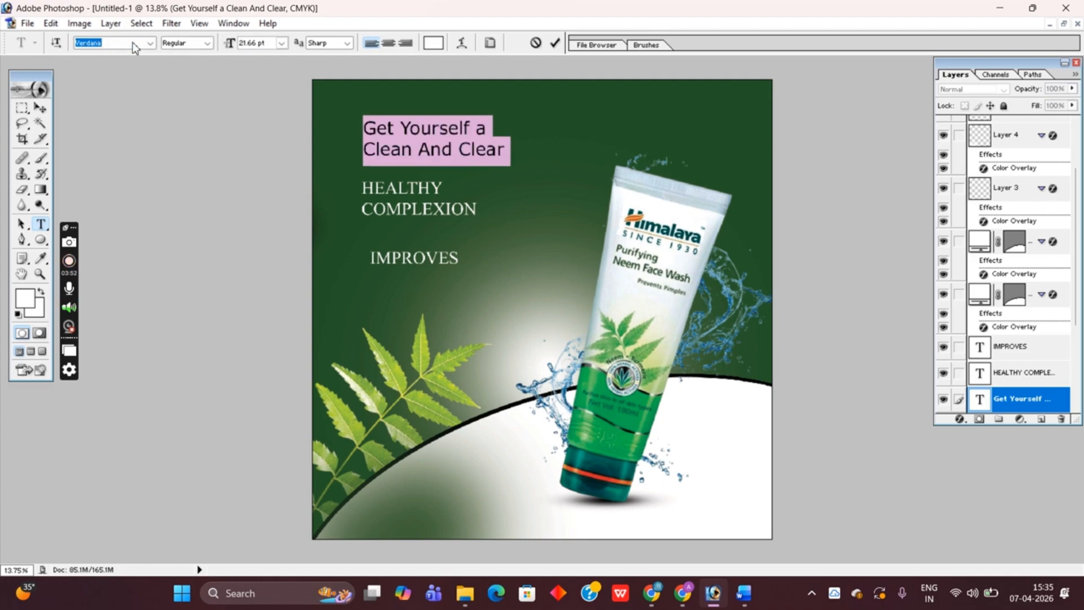
pyautogui.press('Down')
pyautogui.press('Up')
# - Try the Italic and Bold Italic styles on the "Get Yourself a Clean And Clear" text
pyautogui.click(209, 44)
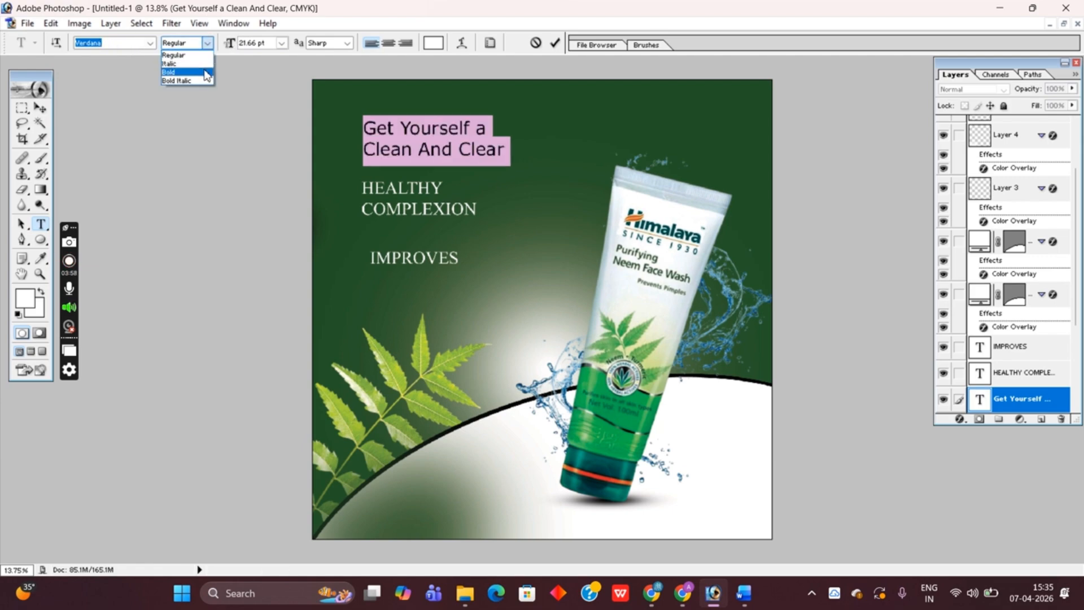
pyautogui.click(208, 68)
pyautogui.click(208, 44)
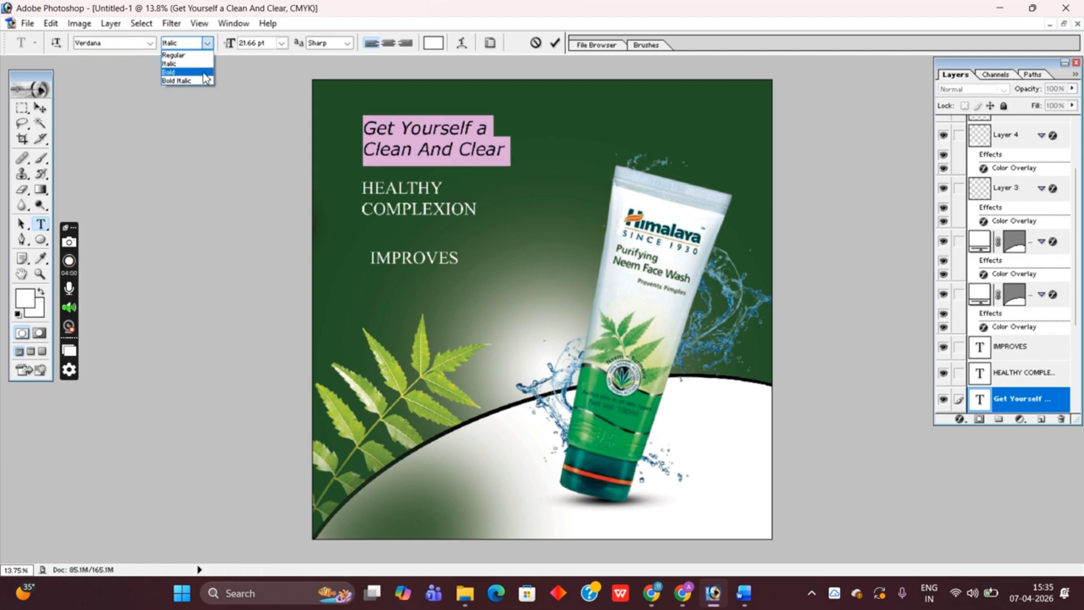
pyautogui.click(204, 83)
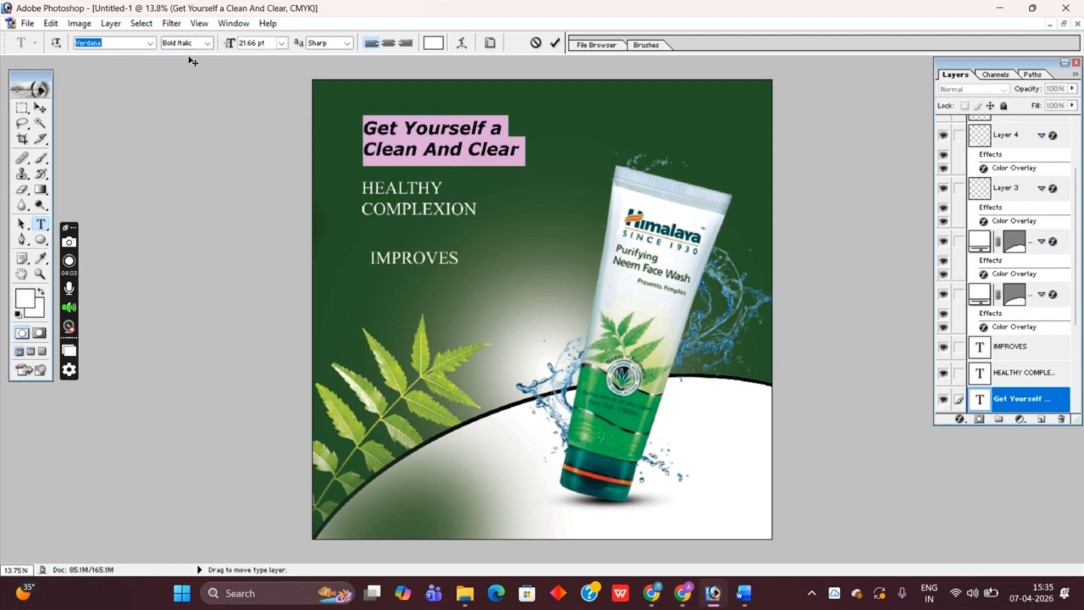
pyautogui.click(208, 43)
pyautogui.click(208, 65)
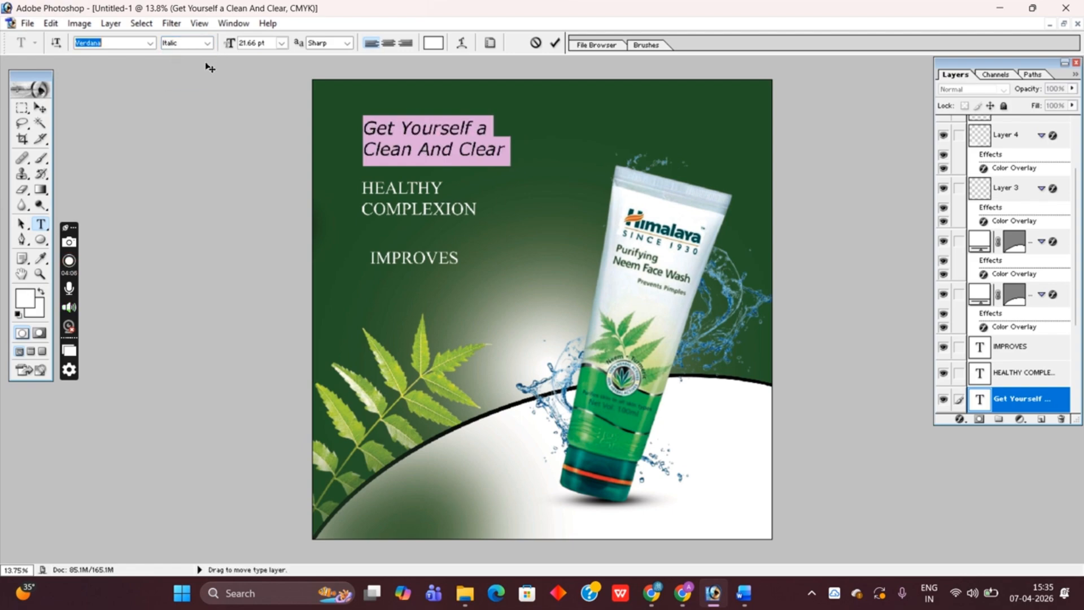
# - Go through further fonts for the "Get Yourself a Clean And Clear" text and set it to MS PGothic
pyautogui.press('Down')
pyautogui.press('Down')
pyautogui.press('Down')
pyautogui.press('Down')
pyautogui.press('Down')
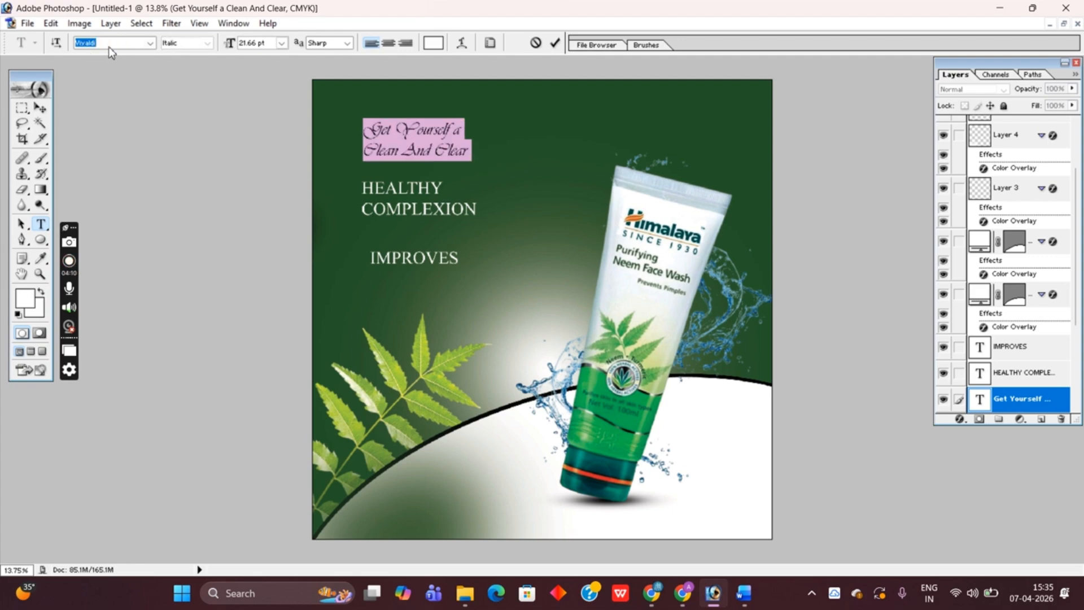
pyautogui.press('Down')
pyautogui.press('Down')
pyautogui.press('Down')
pyautogui.press('Down')
pyautogui.press('Down')
pyautogui.press('Down')
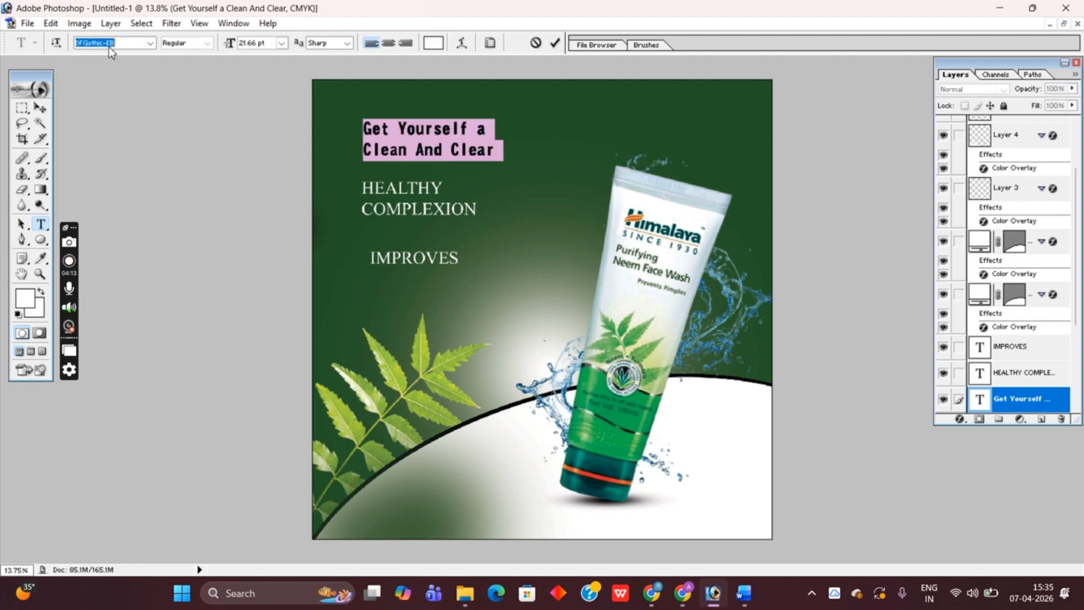
pyautogui.press('Down')
pyautogui.press('Down')
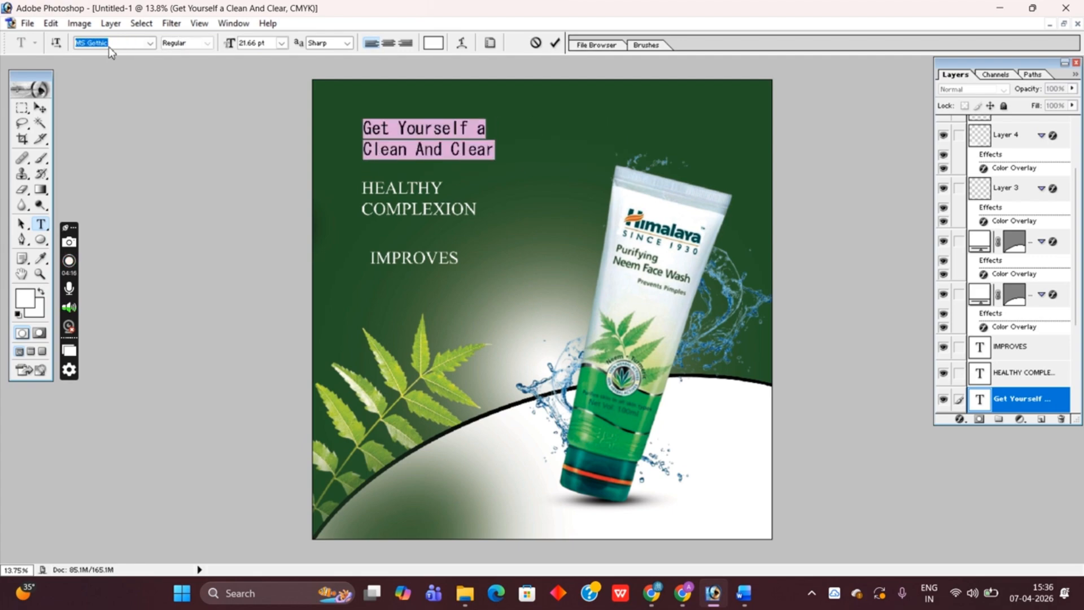
pyautogui.press('Down')
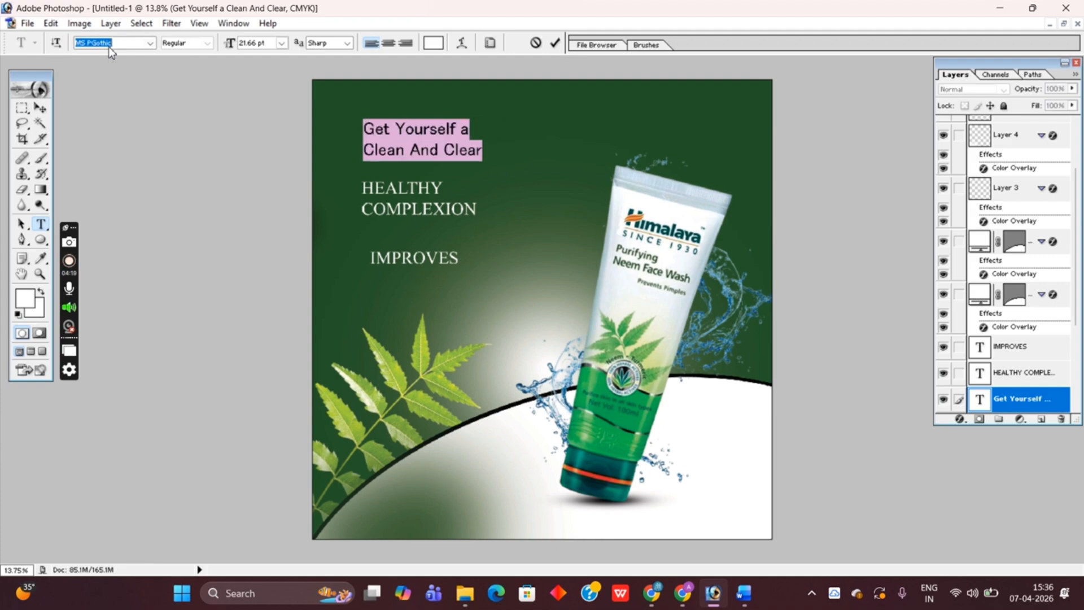
# - Set the "Get Yourself a Clean And Clear" text to 30 pt and move it slightly to the left
pyautogui.click(281, 43)
pyautogui.click(277, 221)
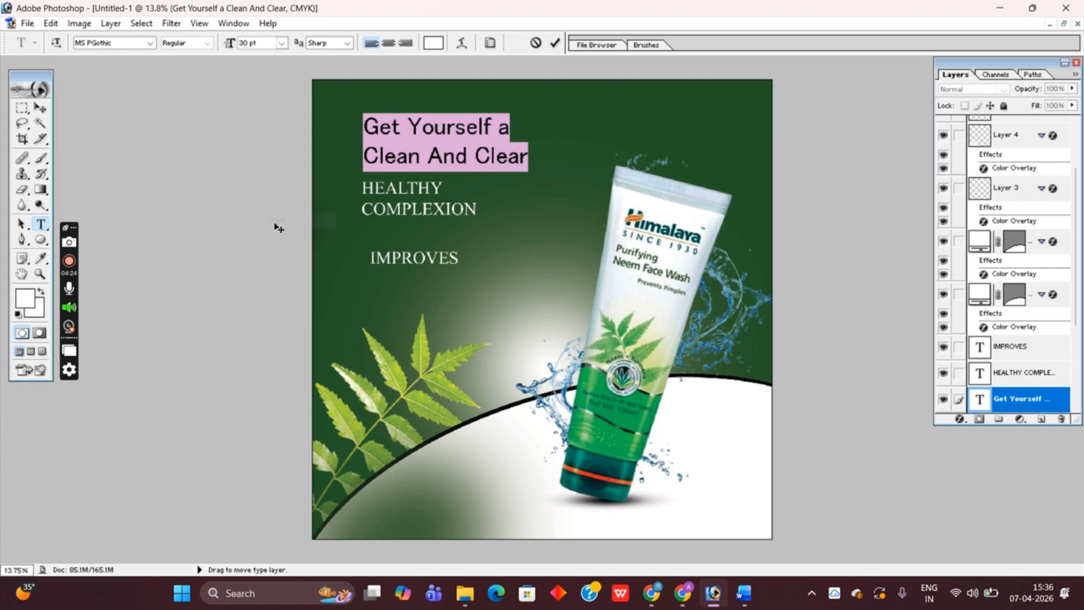
pyautogui.click(40, 108)
pyautogui.moveTo(447, 160); pyautogui.dragTo(425, 162)
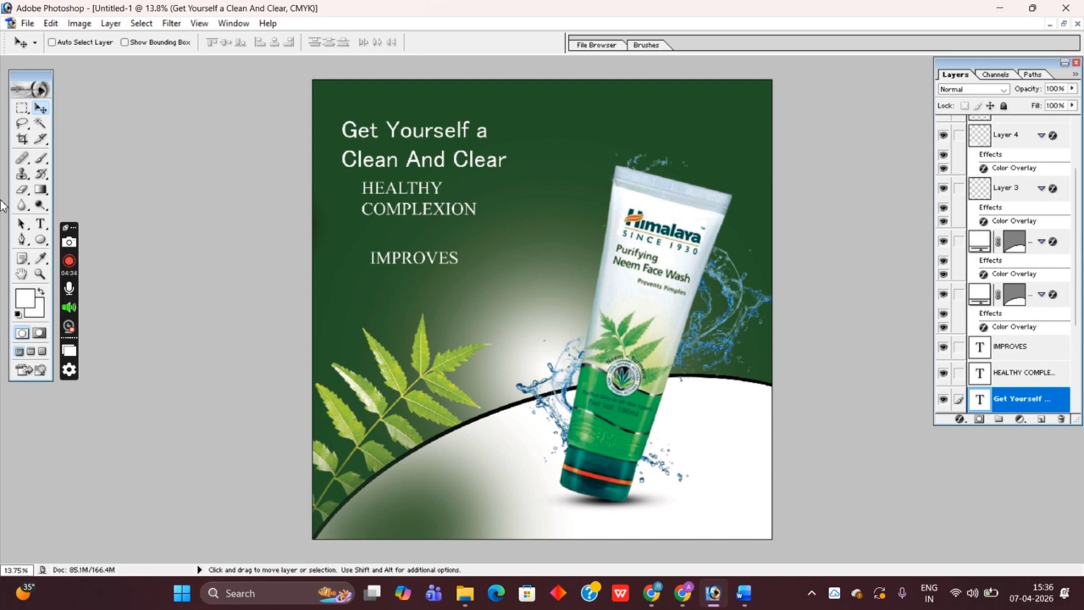
# - Select all of the "HEALTHY COMPLEXION" text for editing
pyautogui.click(40, 224)
pyautogui.click(418, 209)
pyautogui.hotkey('ctrl', 'a')
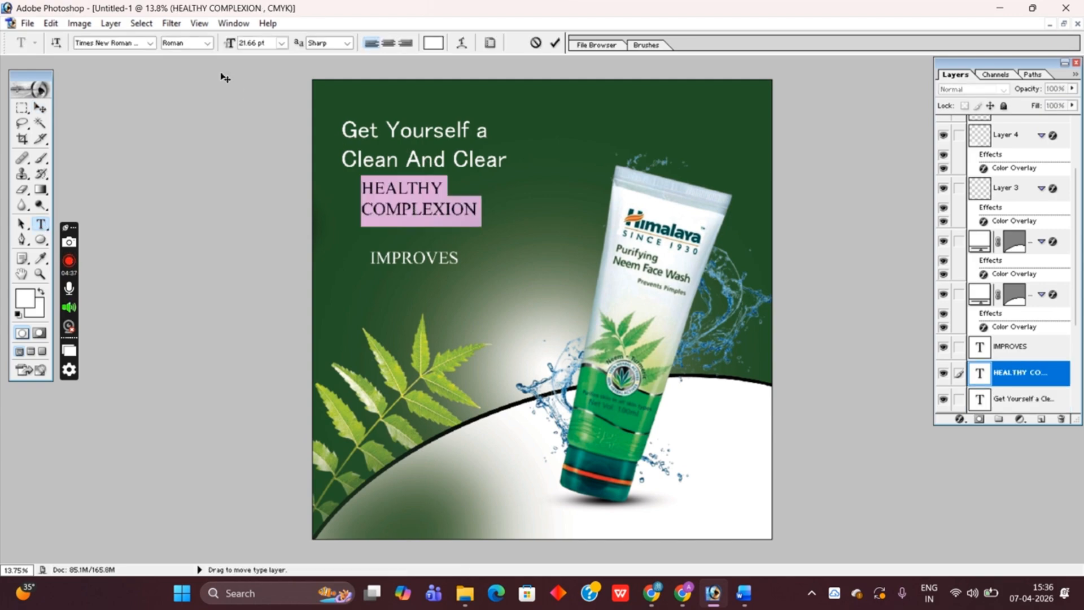
# - Switch to YouTube in the browser, skip to the next track in the mix and return to Photoshop
pyautogui.click(682, 593)
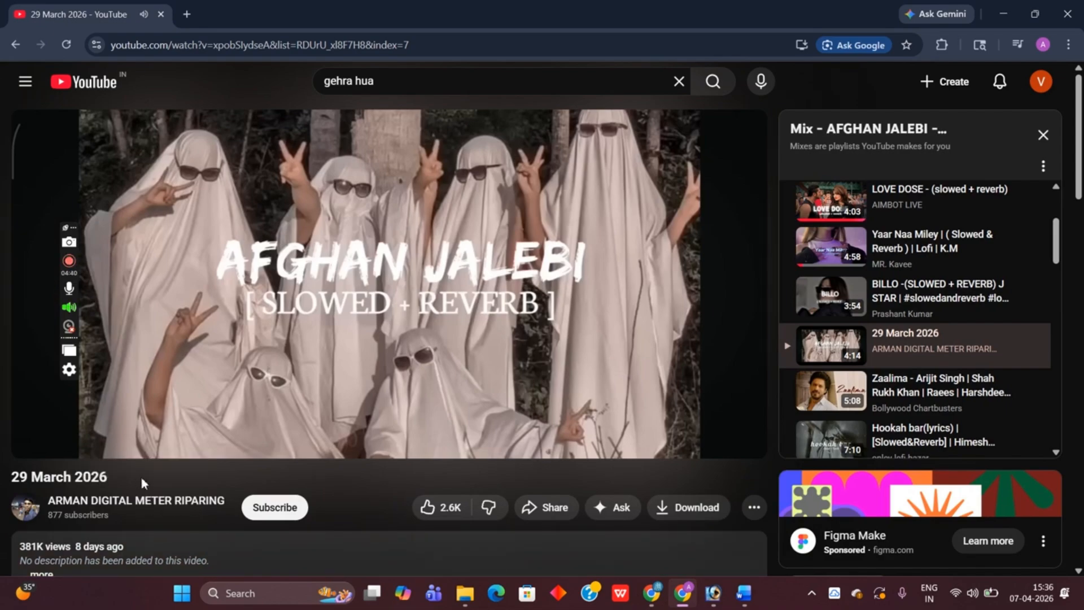
pyautogui.click(108, 435)
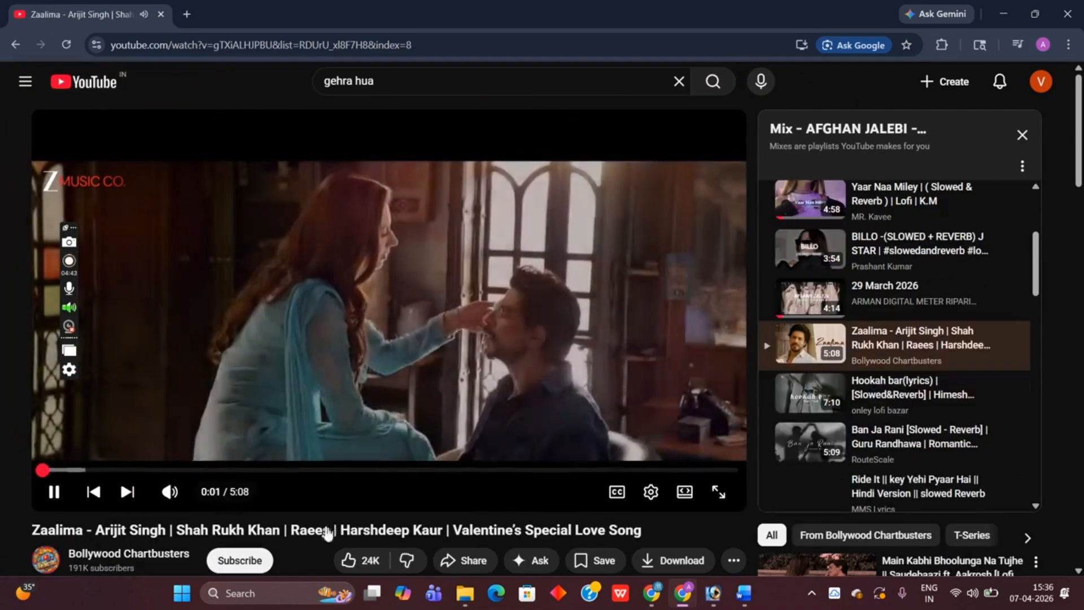
pyautogui.click(714, 594)
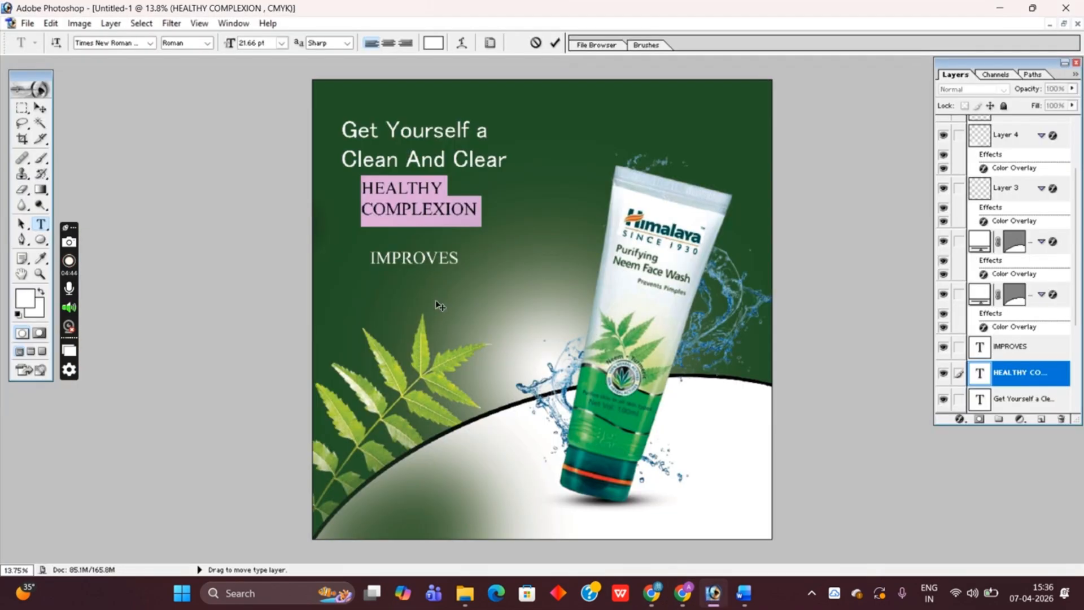
# - Set the "HEALTHY COMPLEXION" text to Arial in the Black style
pyautogui.click(133, 46)
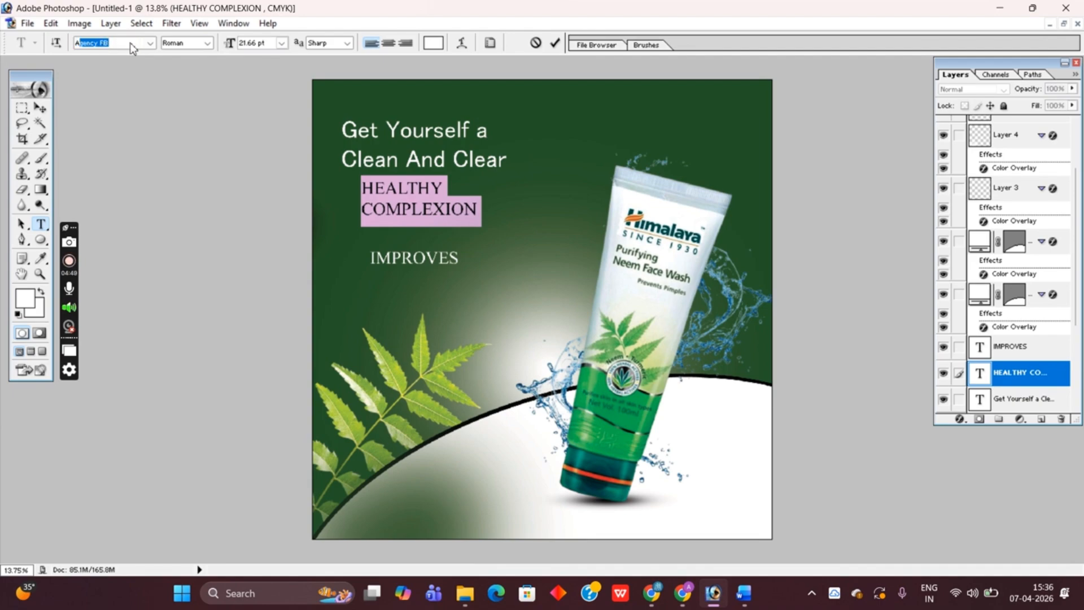
pyautogui.write('Arial')
pyautogui.click(150, 43)
pyautogui.press('Return')
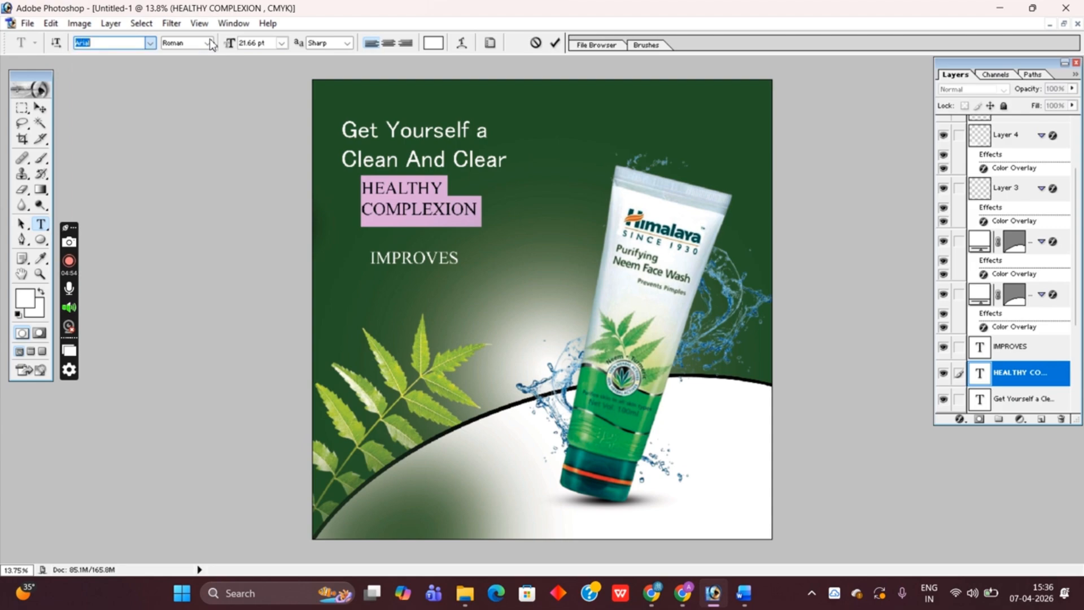
pyautogui.click(209, 44)
pyautogui.click(202, 123)
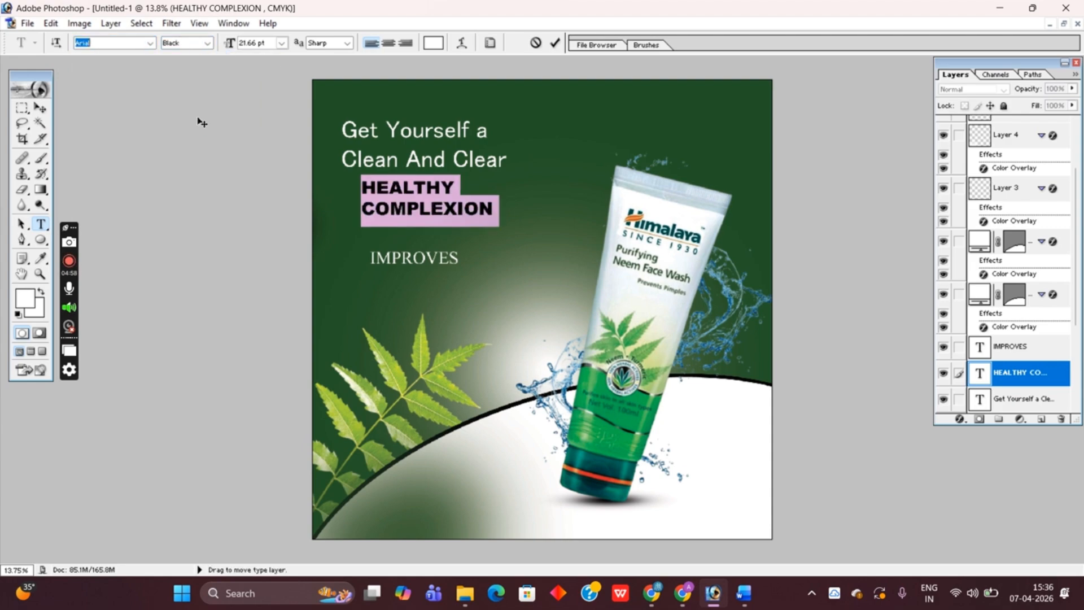
# - Enlarge the "HEALTHY COMPLEXION" text and position it directly beneath "Clean And Clear", near its left edge
pyautogui.click(281, 43)
pyautogui.click(293, 237)
pyautogui.click(40, 108)
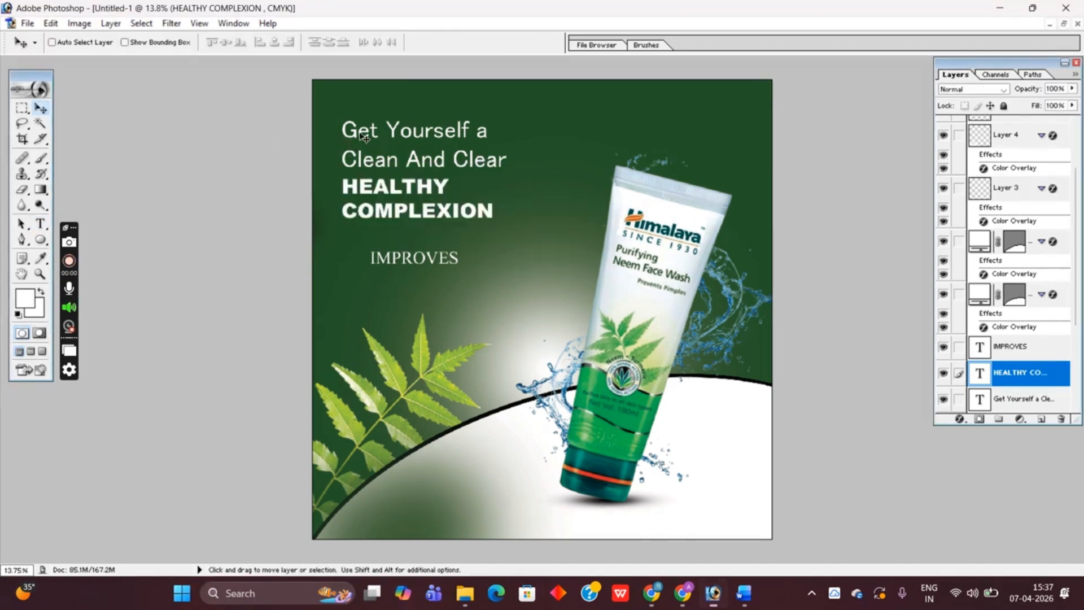
pyautogui.moveTo(360, 137)
pyautogui.mouseDown()
pyautogui.moveTo(360, 122)
pyautogui.moveTo(363, 137)
pyautogui.mouseUp()
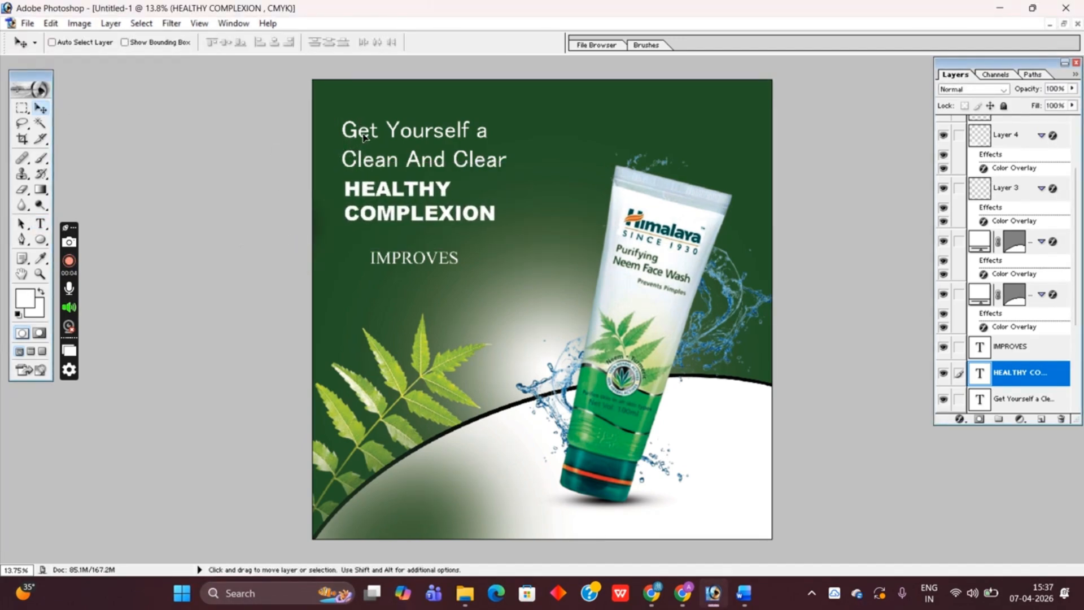
# - Give the lower "HEALTHY COMPLEXION" text layer a black Color Overlay at 100% opacity
pyautogui.click(959, 419)
pyautogui.click(985, 384)
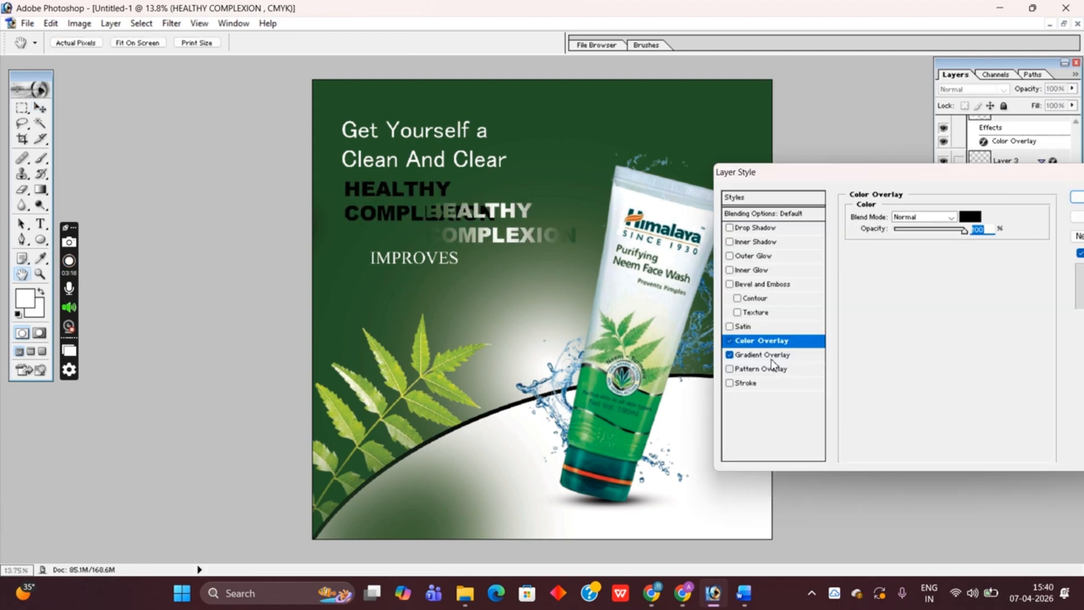
pyautogui.press('Return')
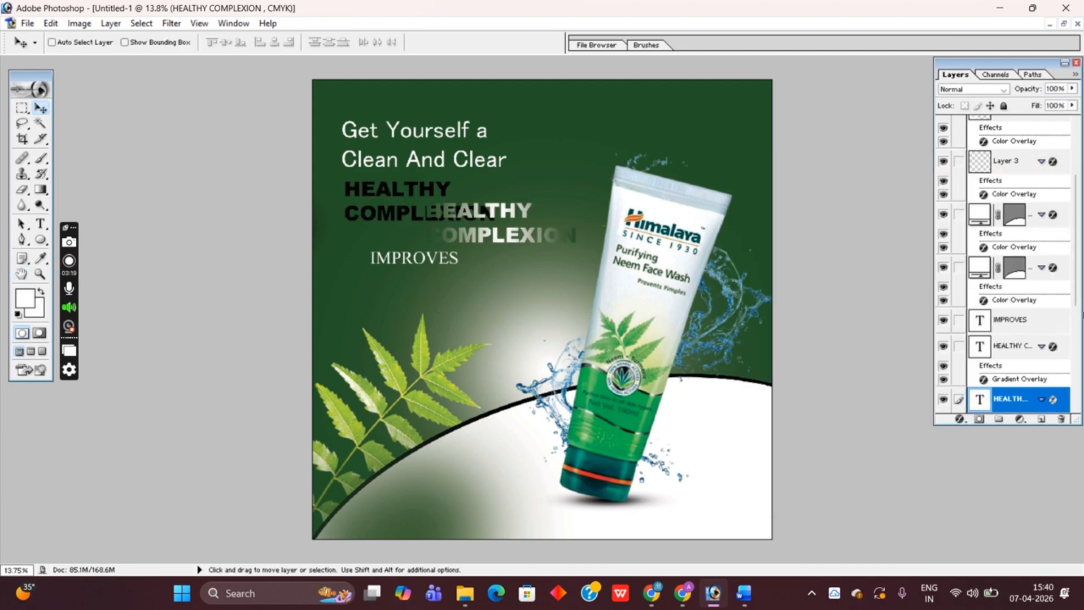
# - Move the gradient "HEALTHY COMPLEXION" copy over the black text with a slight offset, then select the black text layer
pyautogui.hotkey('ctrl', 'j')
pyautogui.moveTo(489, 237); pyautogui.dragTo(409, 215)
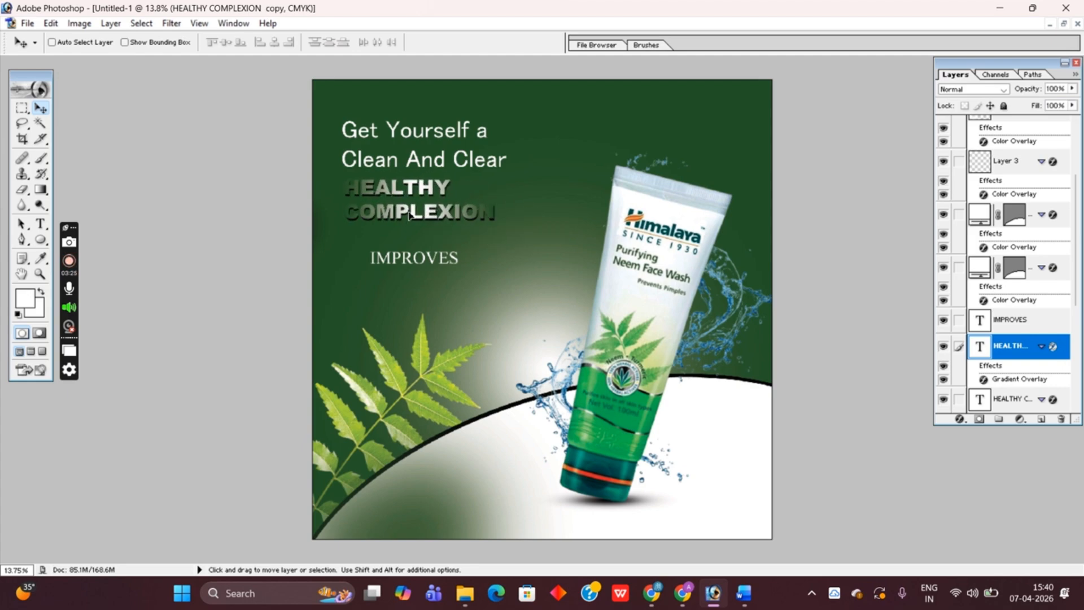
pyautogui.moveTo(1011, 345)
pyautogui.mouseDown()
pyautogui.moveTo(1019, 415)
pyautogui.moveTo(1011, 410)
pyautogui.moveTo(977, 436)
pyautogui.mouseUp()
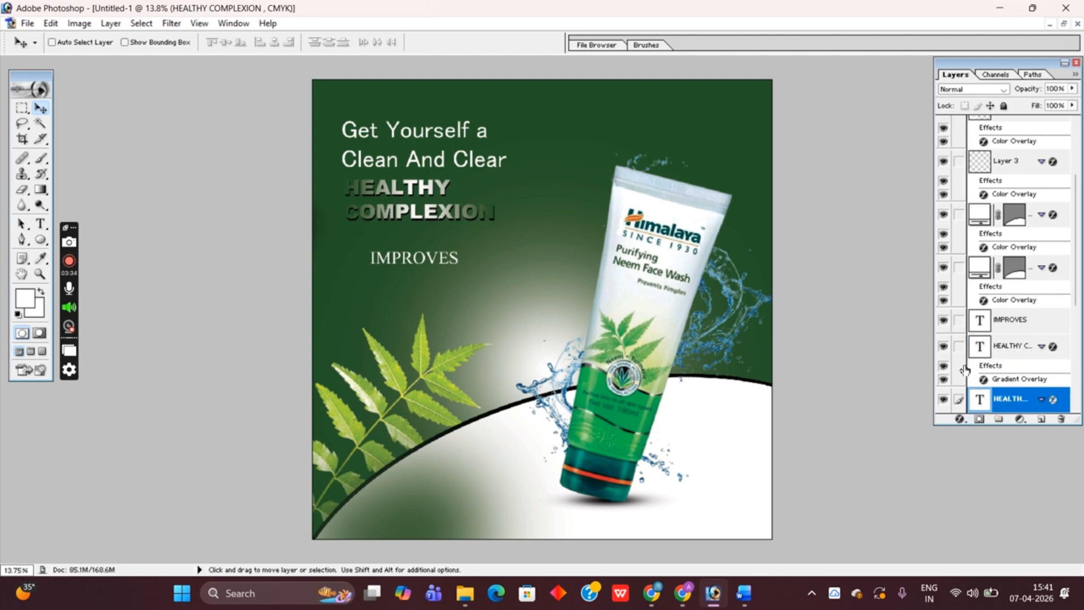
# - Add a 3 px outside Stroke with the Overlay blend mode to the gradient "HEALTHY COMPLEXION" copy
pyautogui.hotkey('ctrl', 'j')
pyautogui.click(959, 419)
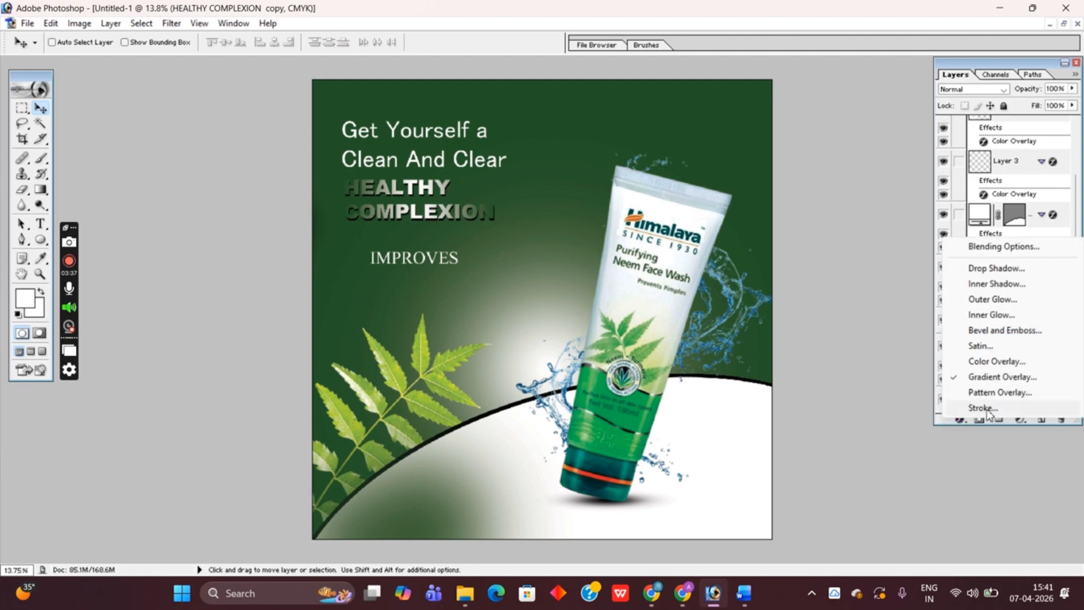
pyautogui.click(985, 408)
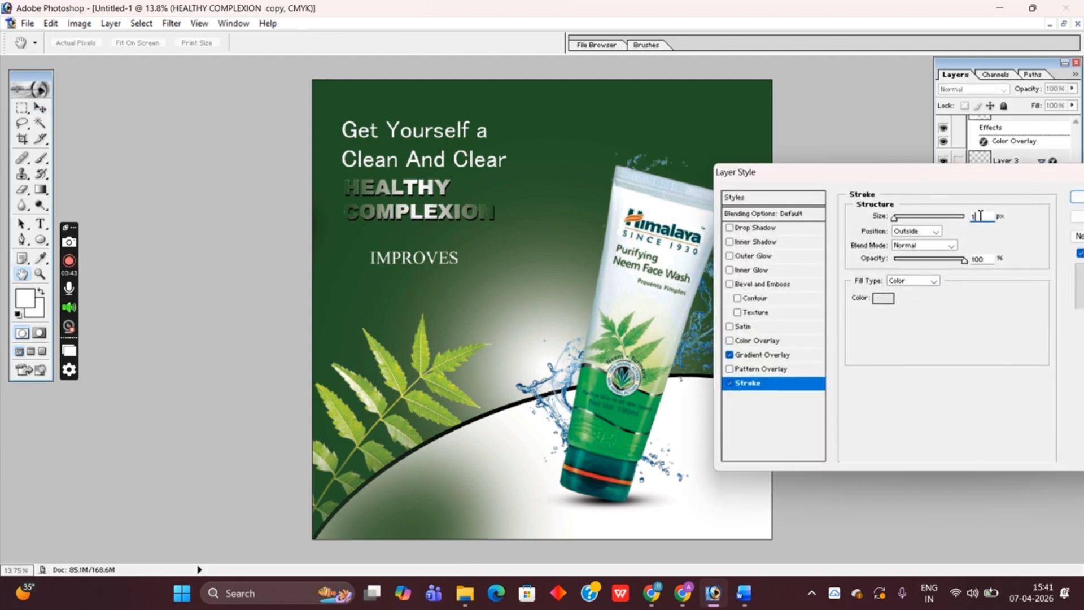
pyautogui.write('3')
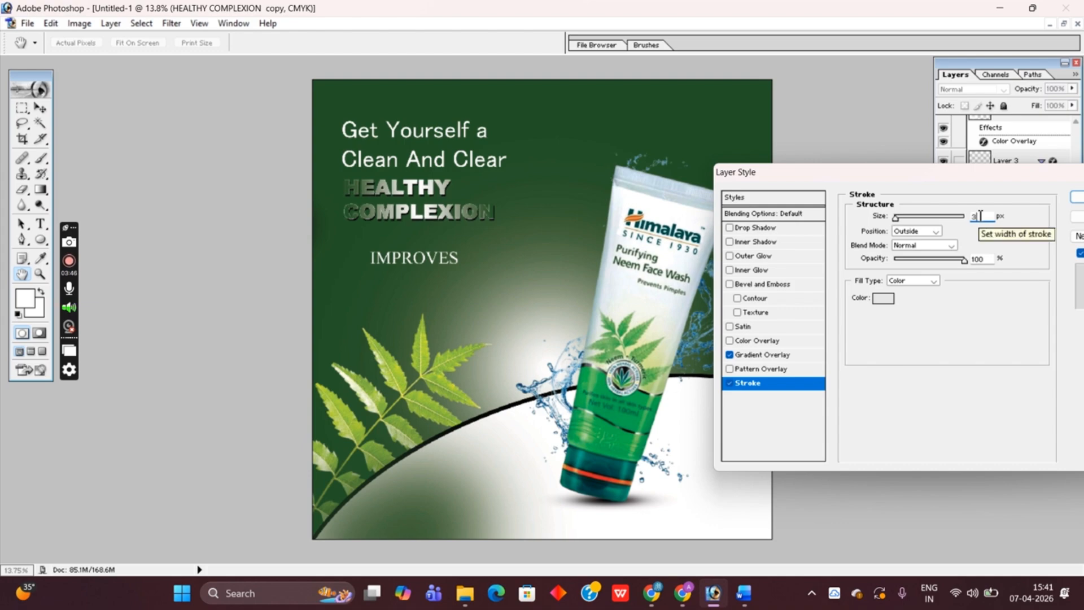
pyautogui.click(936, 231)
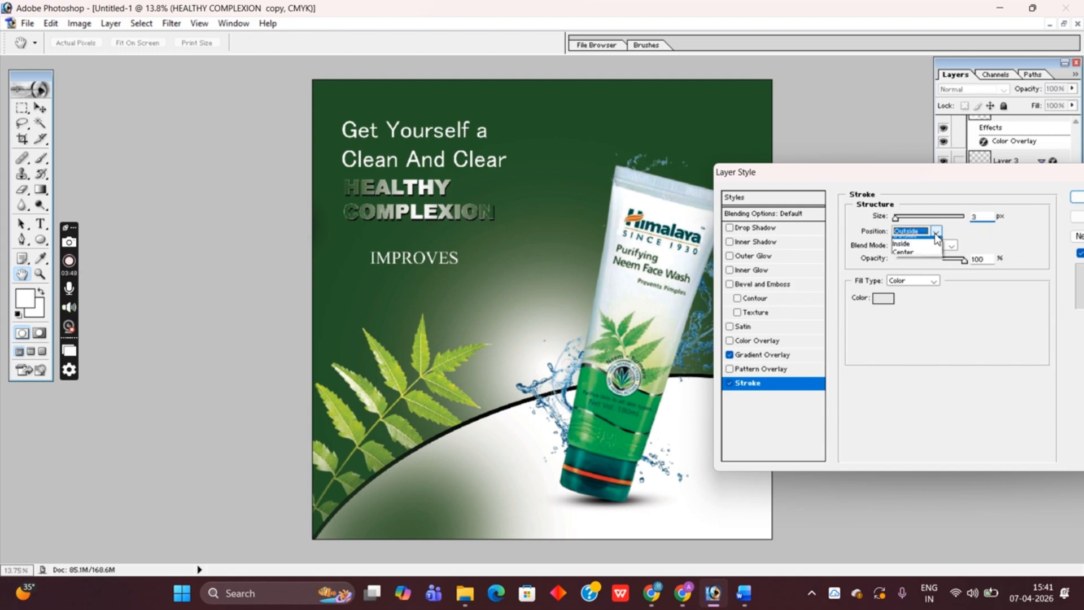
pyautogui.click(936, 231)
pyautogui.click(951, 246)
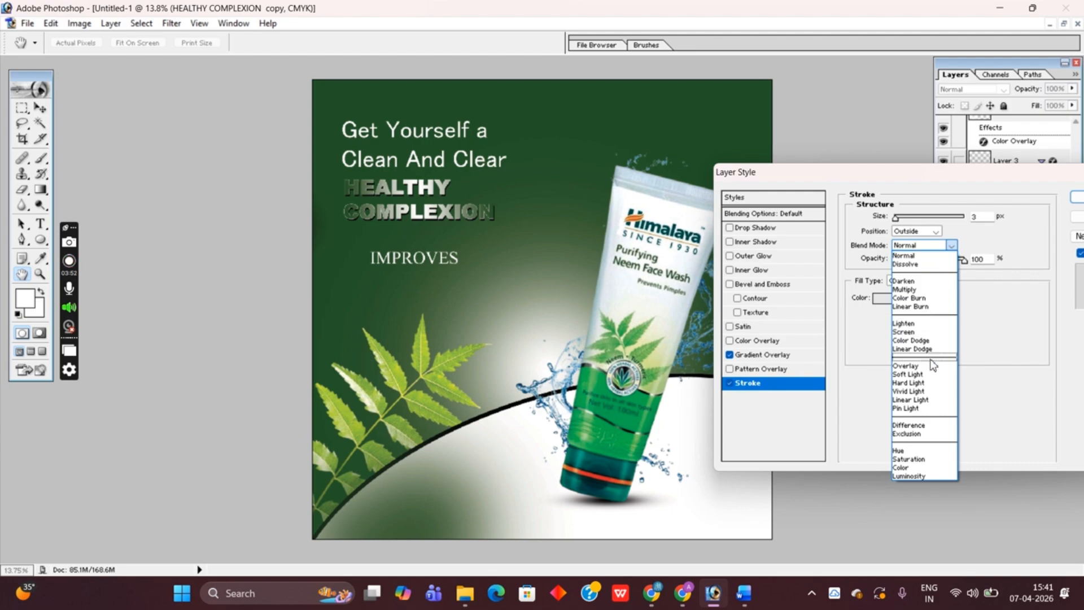
pyautogui.click(926, 363)
pyautogui.press('Return')
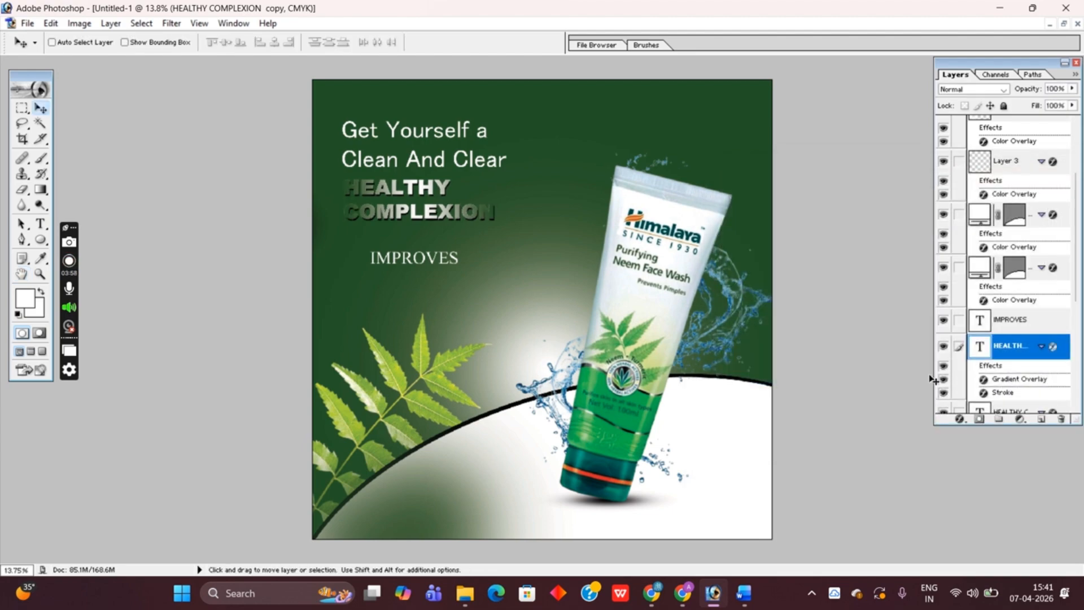
# - Give the upper "HEALTHY COMPLEXION" copy a white Color Overlay at 100% opacity and turn off its Gradient Overlay
pyautogui.click(960, 419)
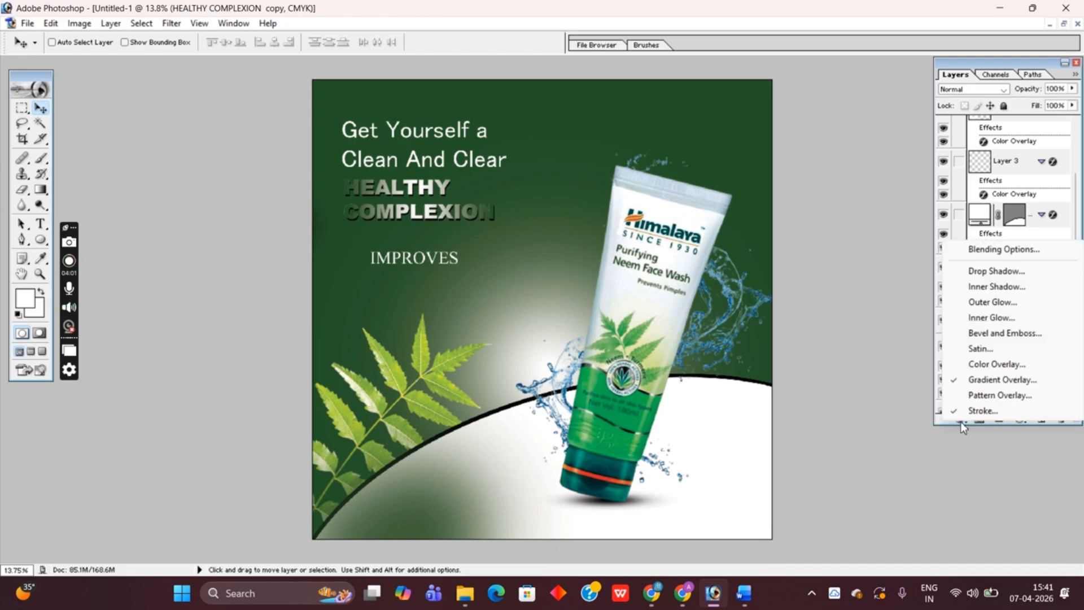
pyautogui.click(984, 381)
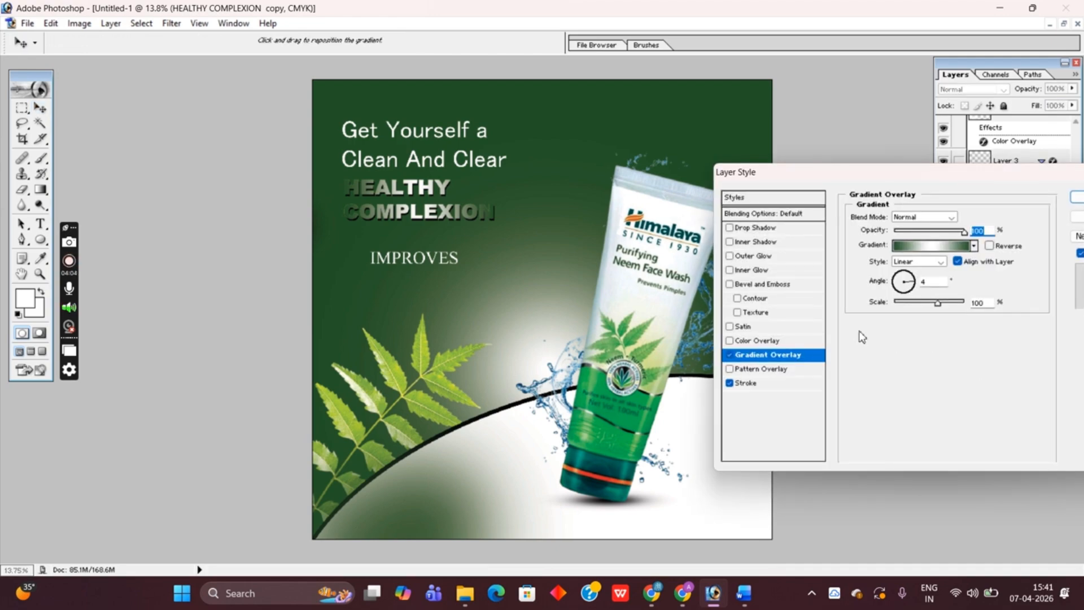
pyautogui.click(743, 341)
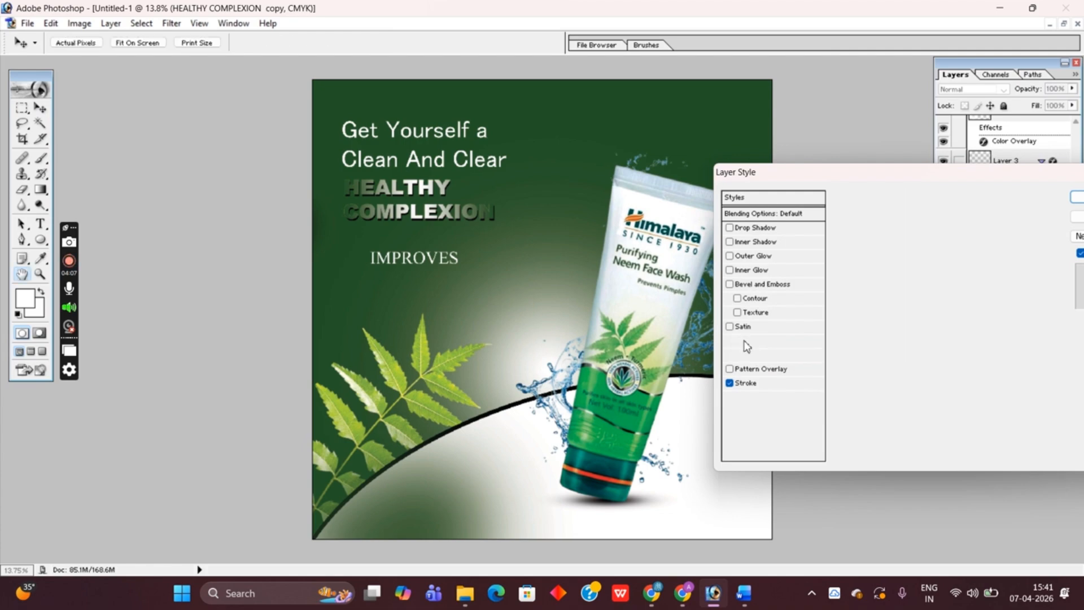
pyautogui.click(963, 221)
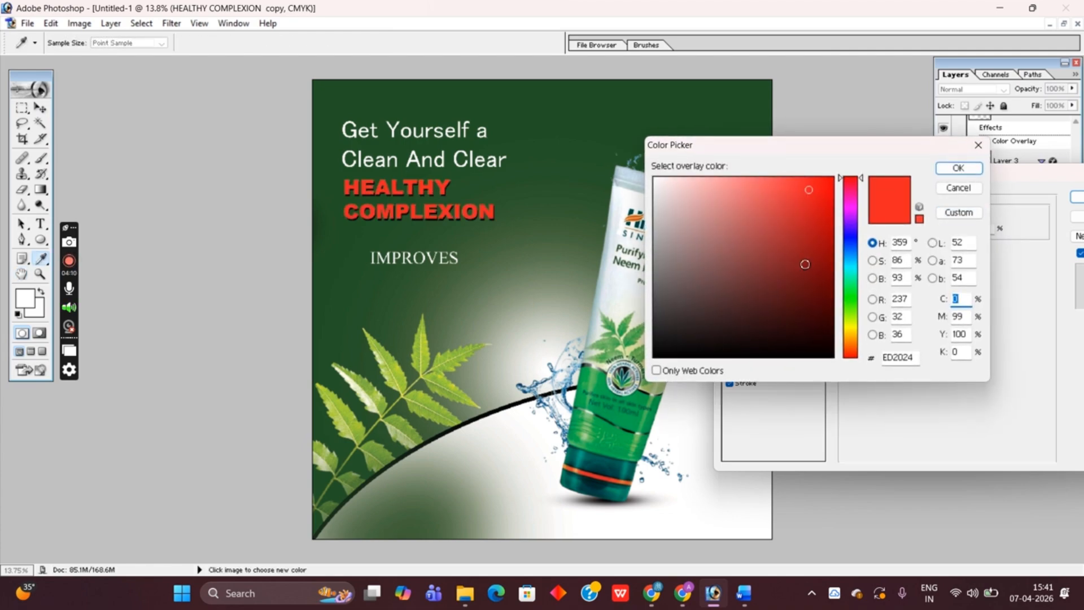
pyautogui.click(655, 179)
pyautogui.click(741, 283)
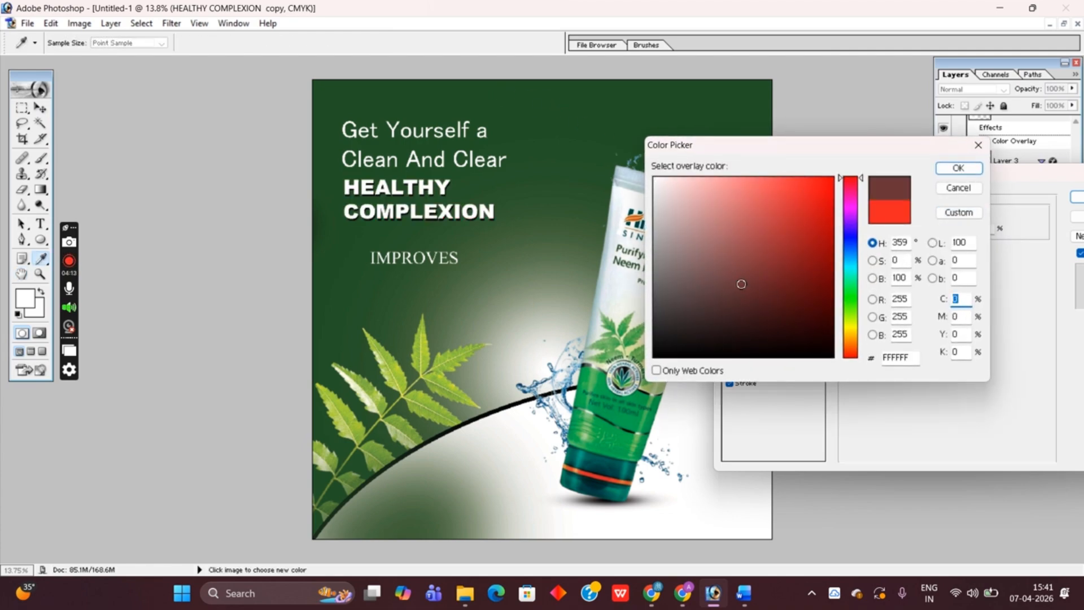
pyautogui.click(690, 223)
pyautogui.click(899, 189)
pyautogui.click(964, 169)
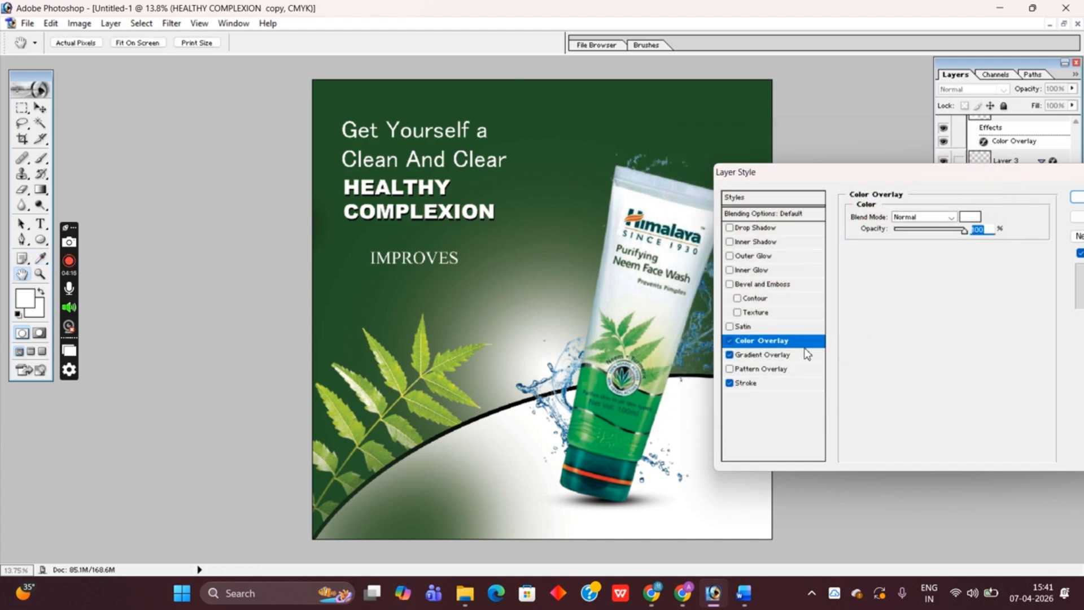
pyautogui.press('Return')
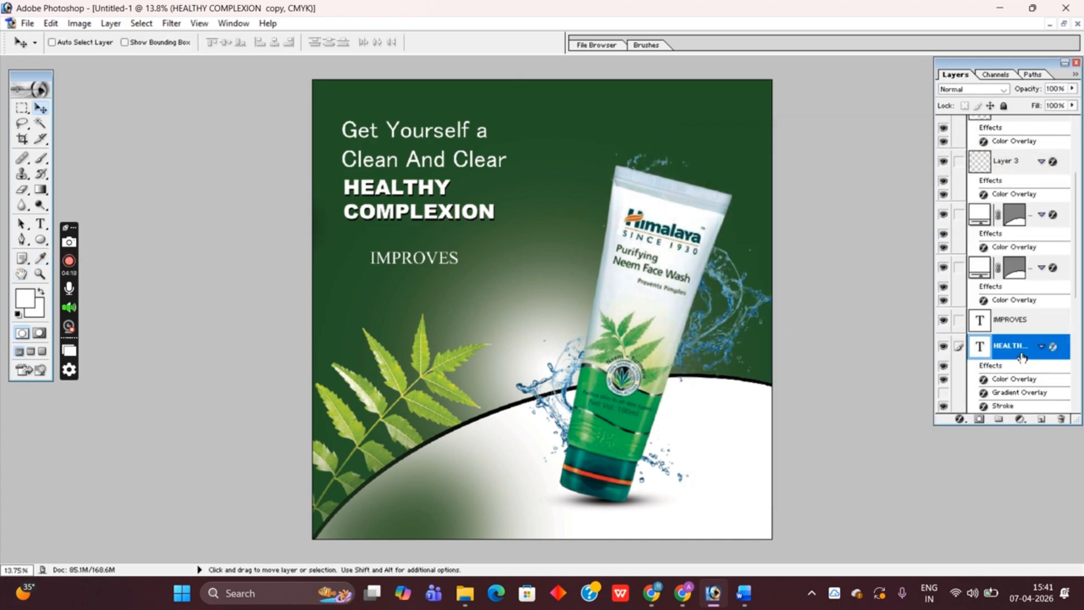
# - Nudge the black "HEALTHY COMPLEXION" text down and right as a shadow, and move "IMPROVES" left beneath the heading
pyautogui.scroll(-1, 1019, 350)
pyautogui.click(1011, 401)
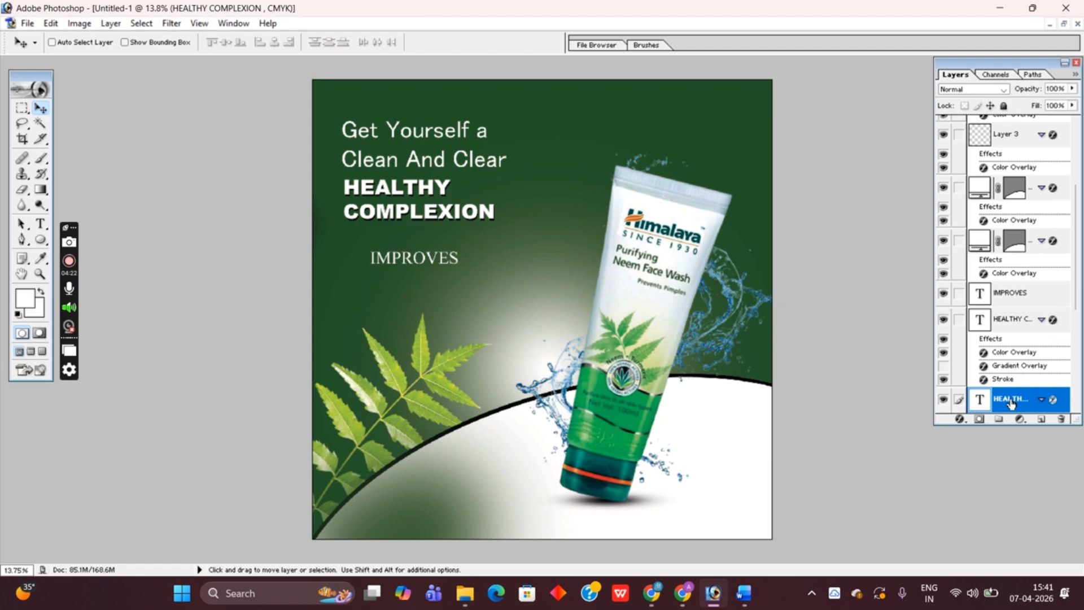
pyautogui.press('Down')
pyautogui.press('Right')
pyautogui.click(1028, 297)
pyautogui.moveTo(416, 264); pyautogui.dragTo(391, 270)
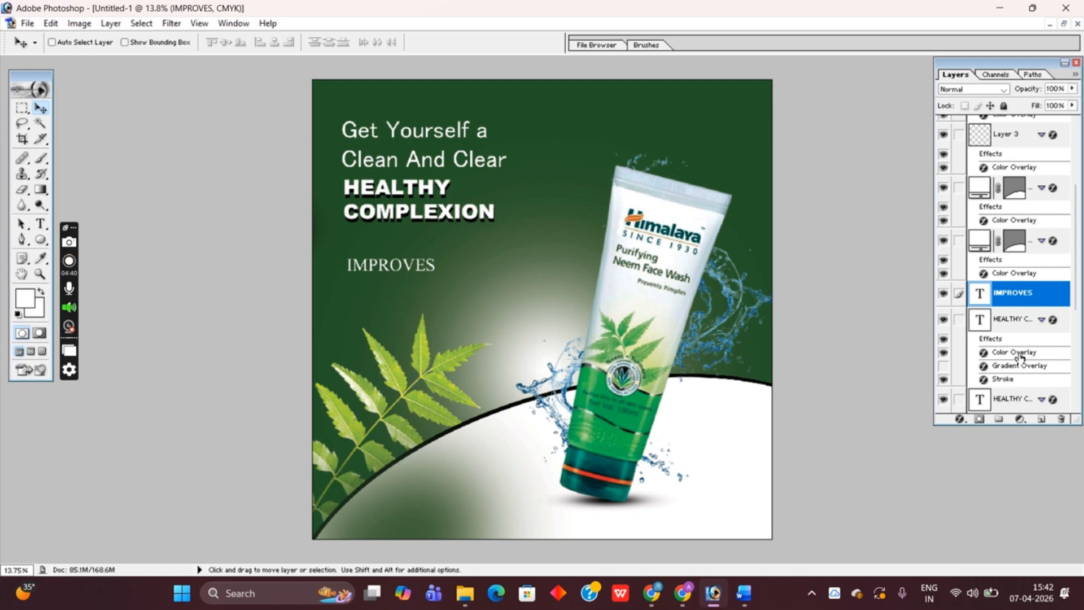
# - Move the "Get Yourself a Clean And Clear" text slightly upward to open a gap above "HEALTHY COMPLEXION"
pyautogui.scroll(2, 1021, 357)
pyautogui.scroll(2, 1021, 357)
pyautogui.scroll(-9, 1020, 347)
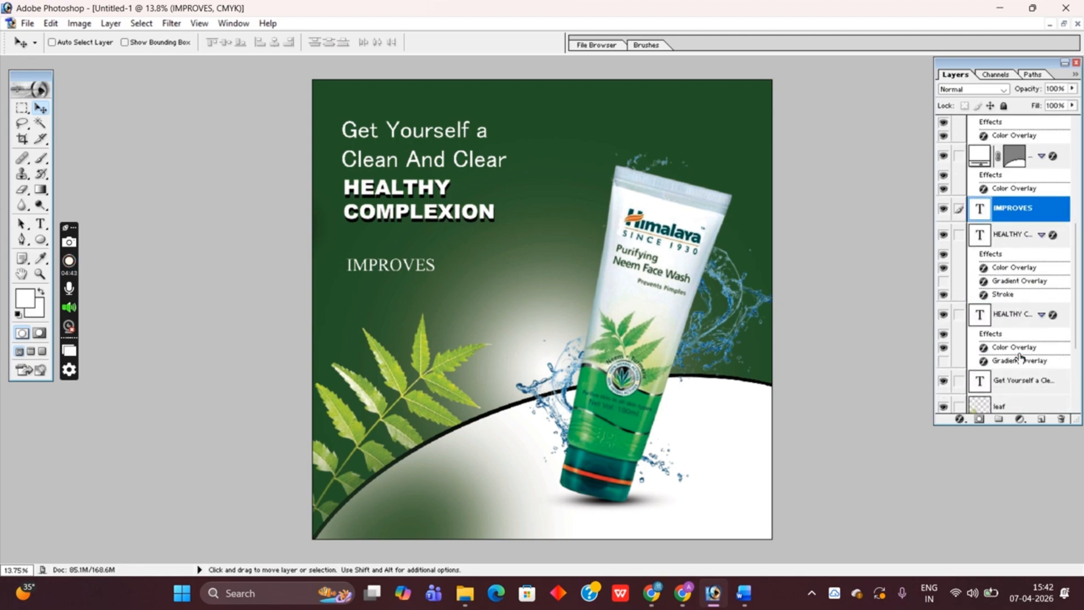
pyautogui.click(1015, 332)
pyautogui.hotkey('shift', 'Up')
pyautogui.hotkey('shift', 'Up')
pyautogui.hotkey('shift', 'Up')
pyautogui.hotkey('shift', 'Up')
pyautogui.hotkey('shift', 'Up')
pyautogui.hotkey('shift', 'Up')
pyautogui.hotkey('shift', 'Up')
pyautogui.hotkey('shift', 'Up')
pyautogui.hotkey('shift', 'Up')
pyautogui.hotkey('shift', 'Up')
pyautogui.hotkey('shift', 'Up')
pyautogui.hotkey('shift', 'Up')
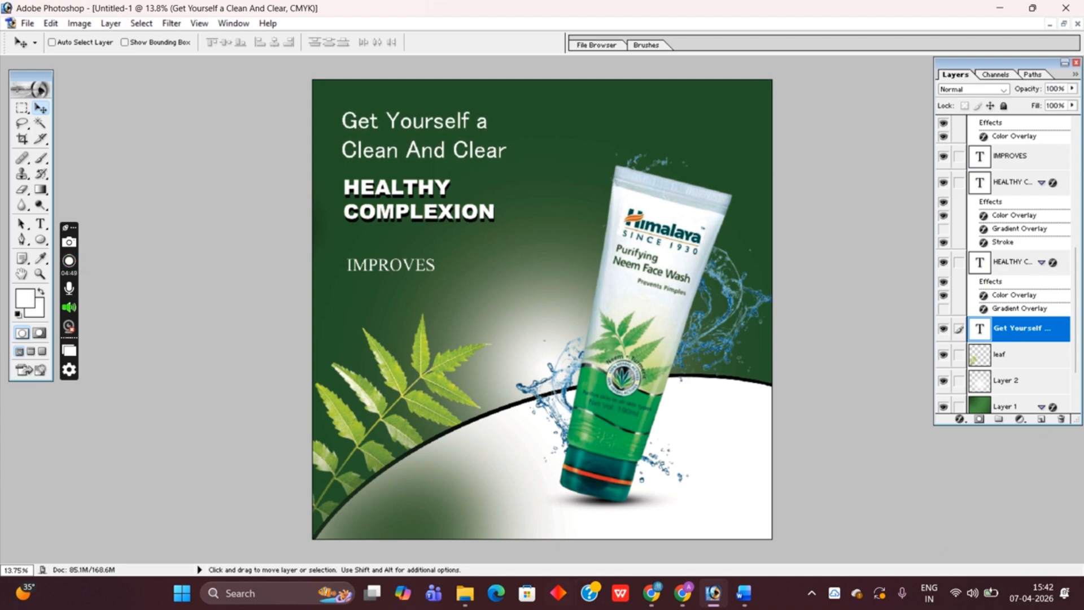
# - Move the neem leaf layer down and left, closer to the lower-left corner of the advert
pyautogui.click(1000, 365)
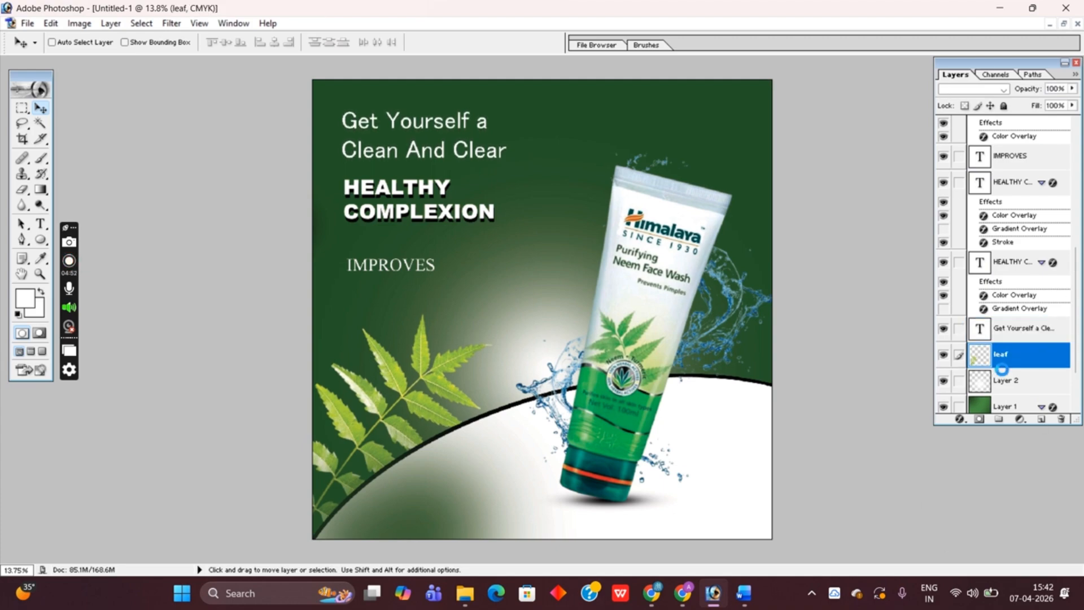
pyautogui.hotkey('shift', 'Down')
pyautogui.hotkey('shift', 'Down')
pyautogui.hotkey('shift', 'Down')
pyautogui.hotkey('shift', 'Down')
pyautogui.hotkey('shift', 'Down')
pyautogui.hotkey('shift', 'Down')
pyautogui.hotkey('shift', 'Down')
pyautogui.hotkey('shift', 'Down')
pyautogui.hotkey('shift', 'Down')
pyautogui.hotkey('shift', 'Down')
pyautogui.hotkey('shift', 'Down')
pyautogui.hotkey('shift', 'Down')
pyautogui.hotkey('shift', 'Down')
pyautogui.hotkey('shift', 'Down')
pyautogui.hotkey('shift', 'Down')
pyautogui.hotkey('shift', 'Down')
pyautogui.hotkey('shift', 'Down')
pyautogui.hotkey('shift', 'Down')
pyautogui.hotkey('shift', 'Down')
pyautogui.hotkey('shift', 'Down')
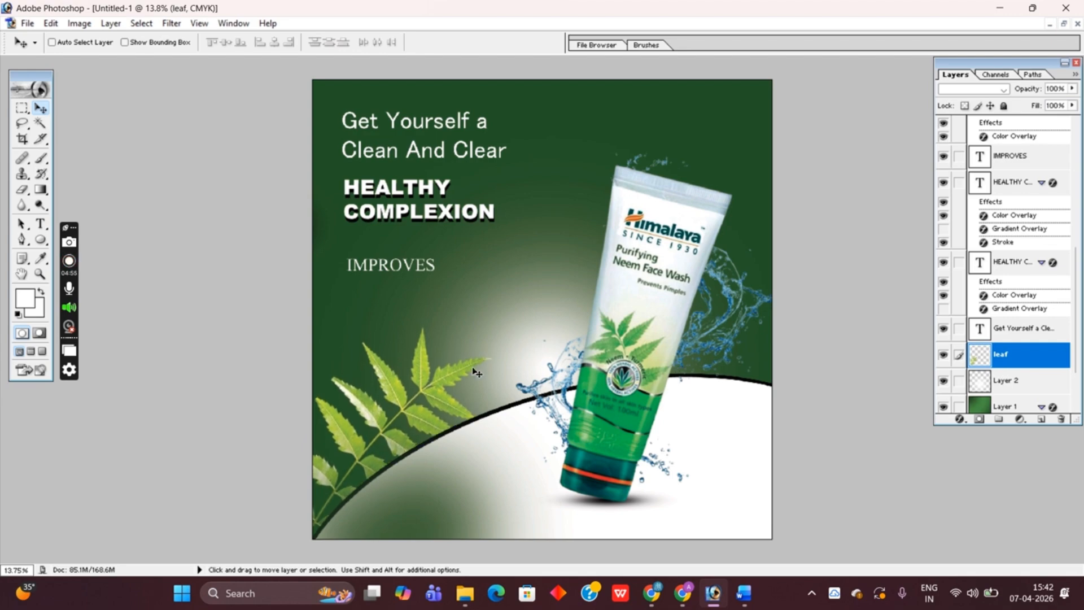
pyautogui.moveTo(422, 405); pyautogui.dragTo(392, 433)
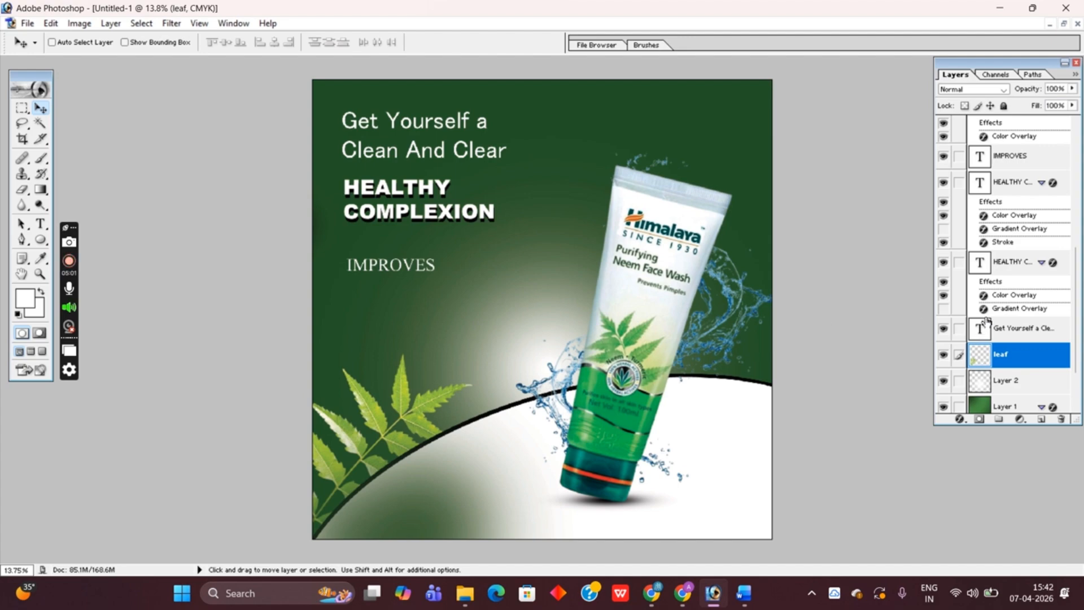
# - Move the "IMPROVES" text slightly up, closer to "HEALTHY COMPLEXION"
pyautogui.moveTo(1033, 6)
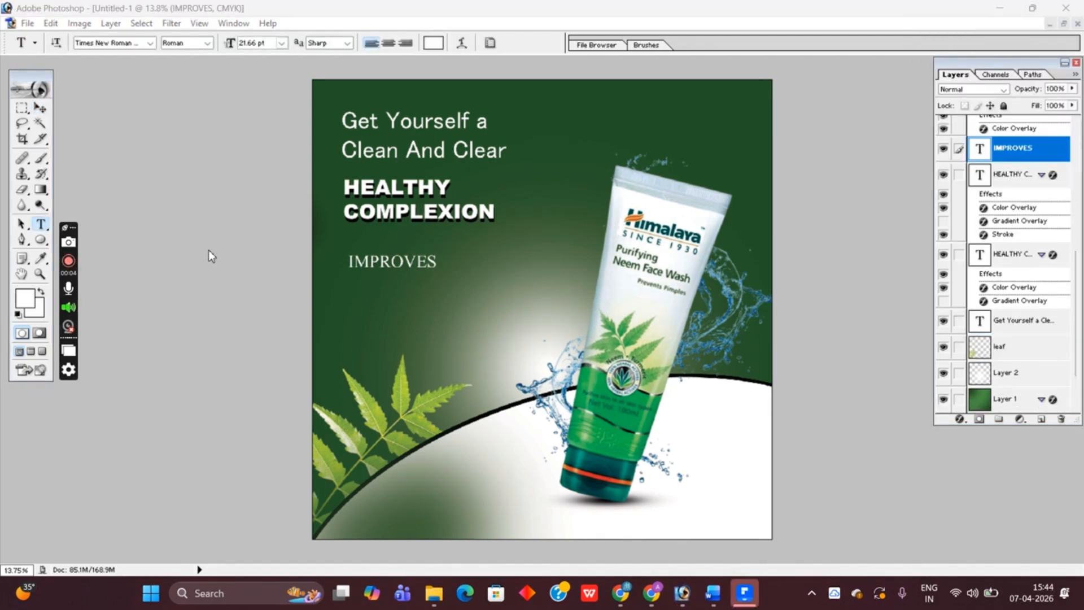
pyautogui.click(446, 252)
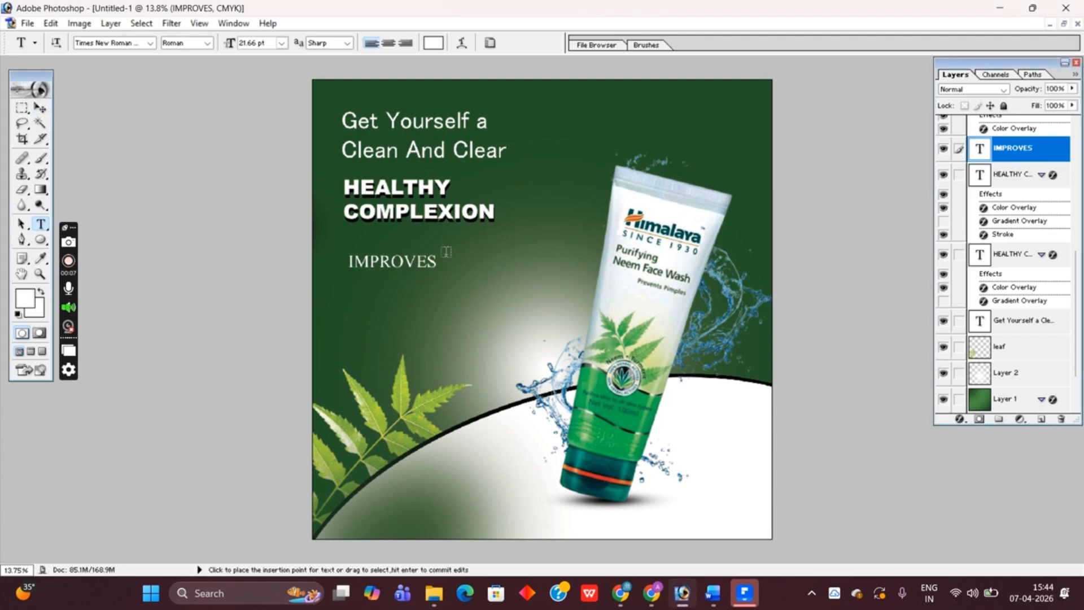
pyautogui.click(40, 107)
pyautogui.hotkey('ctrl', 't')
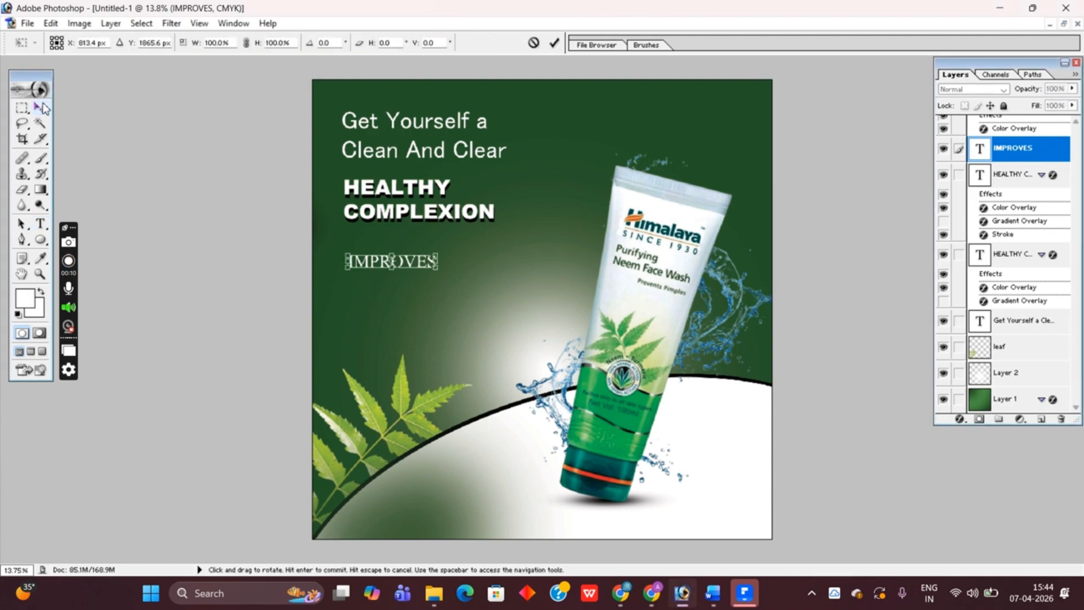
pyautogui.press('Return')
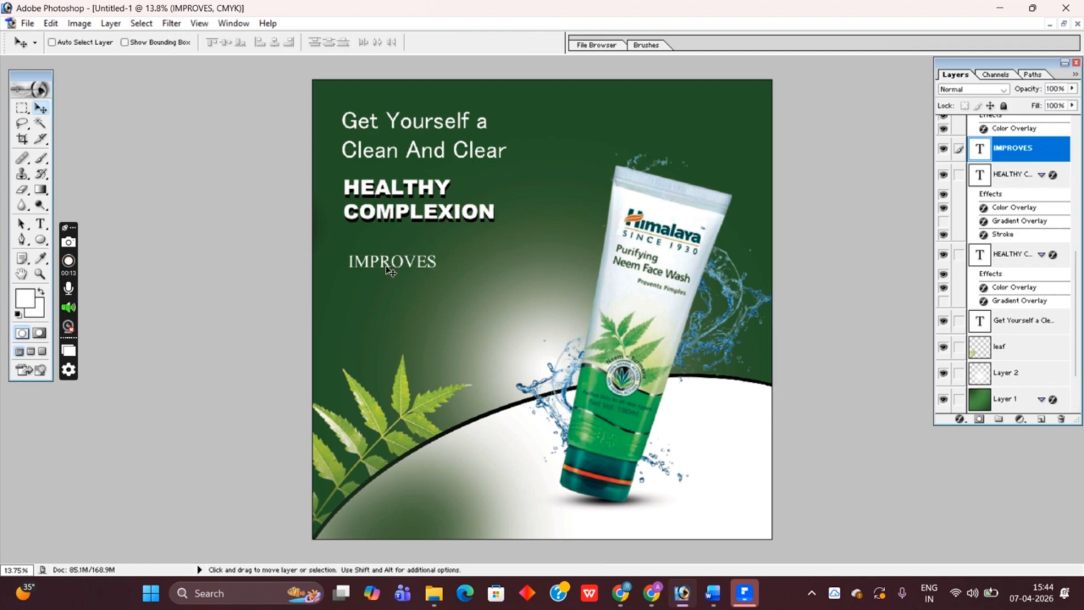
pyautogui.moveTo(388, 270); pyautogui.dragTo(388, 260)
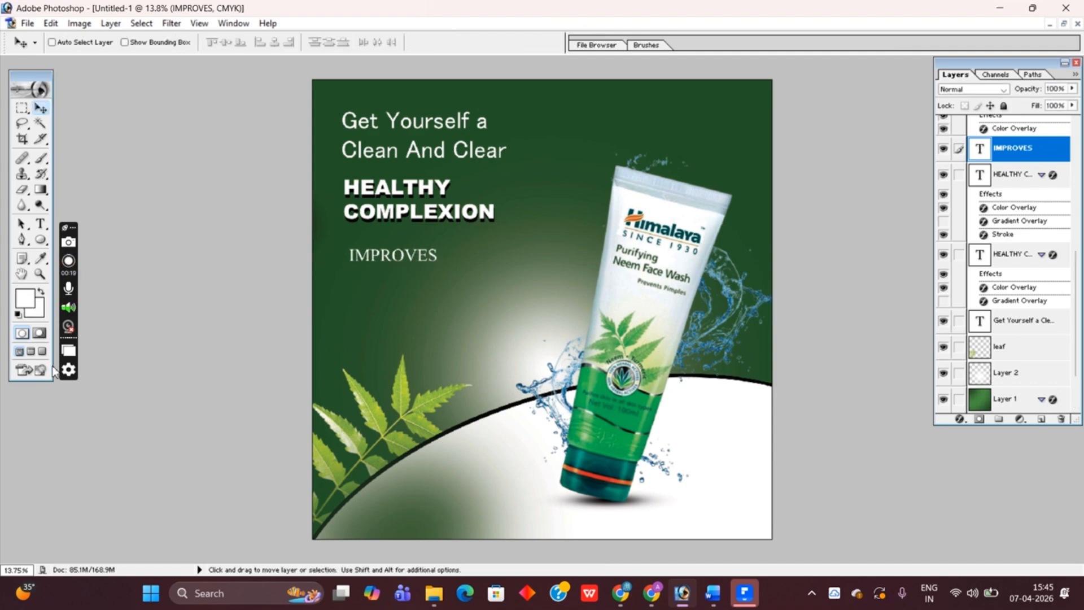
# - Change the font of the "IMPROVES" text to Sitka after previewing several other typefaces
pyautogui.click(46, 224)
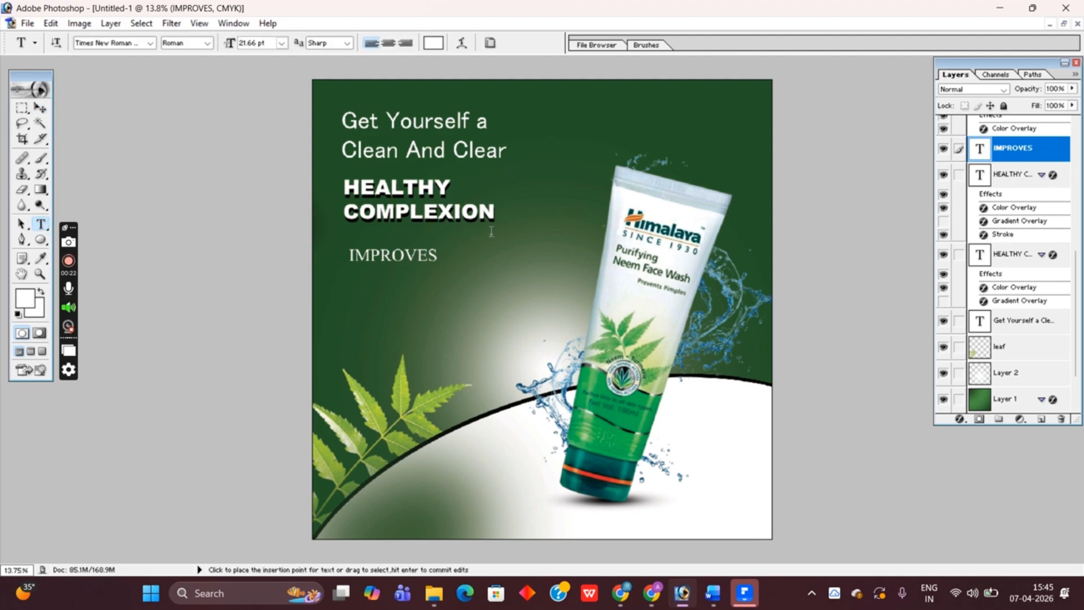
pyautogui.doubleClick(415, 257)
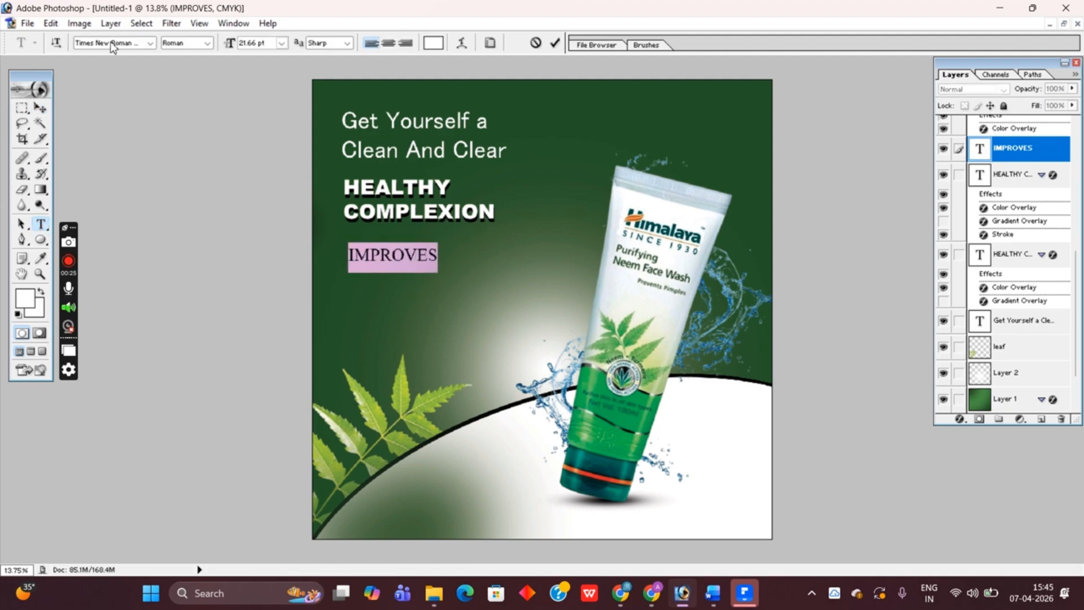
pyautogui.click(113, 47)
pyautogui.write('System')
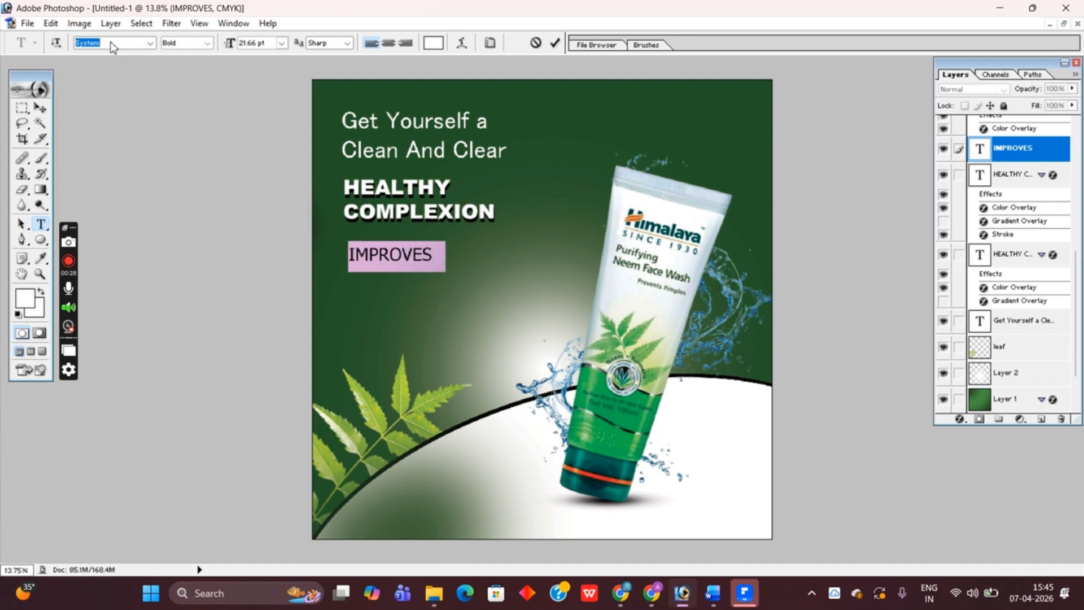
pyautogui.press('Up')
pyautogui.press('Up')
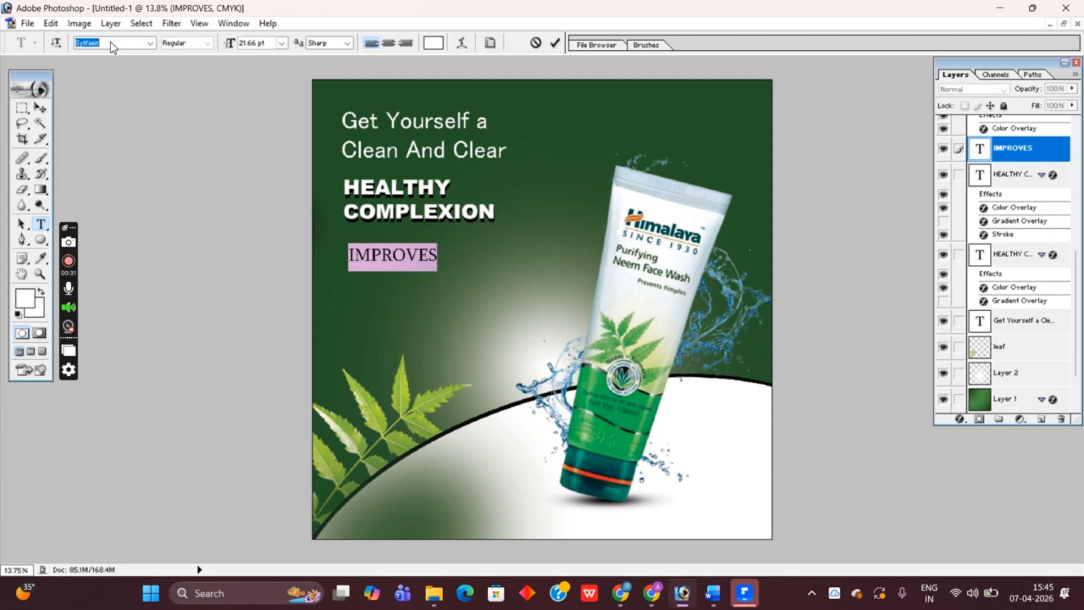
pyautogui.press('Up')
pyautogui.press('Up')
pyautogui.press('Up')
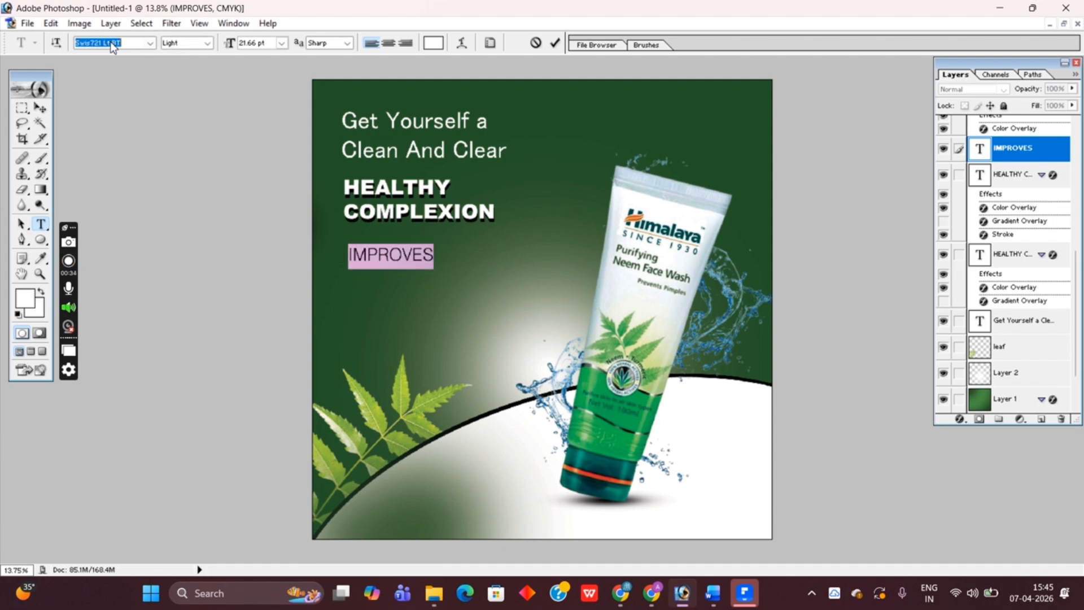
pyautogui.click(207, 43)
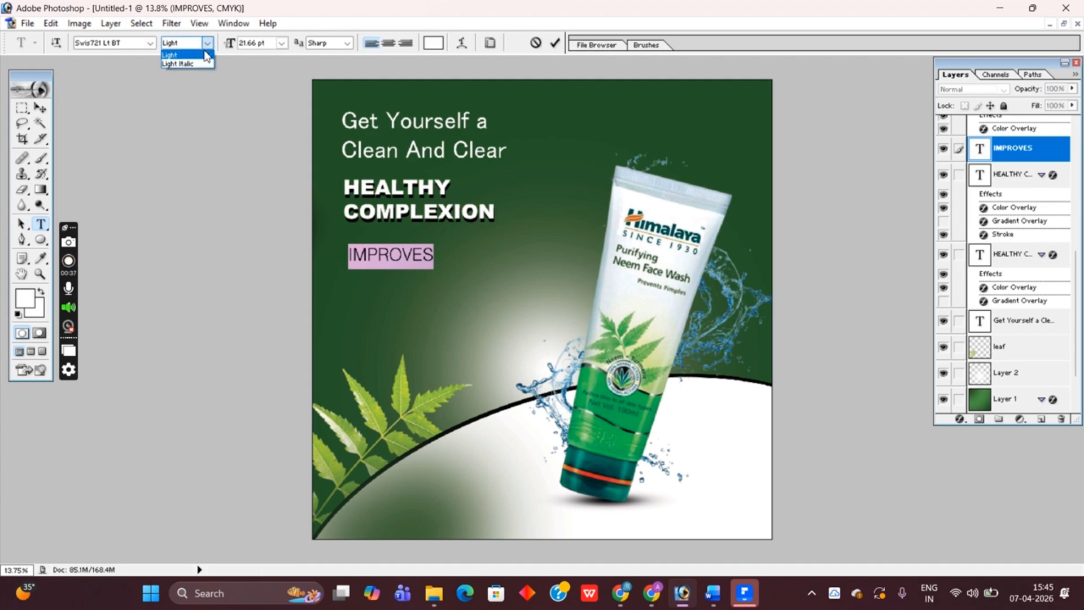
pyautogui.click(121, 45)
pyautogui.click(119, 46)
pyautogui.press('Up')
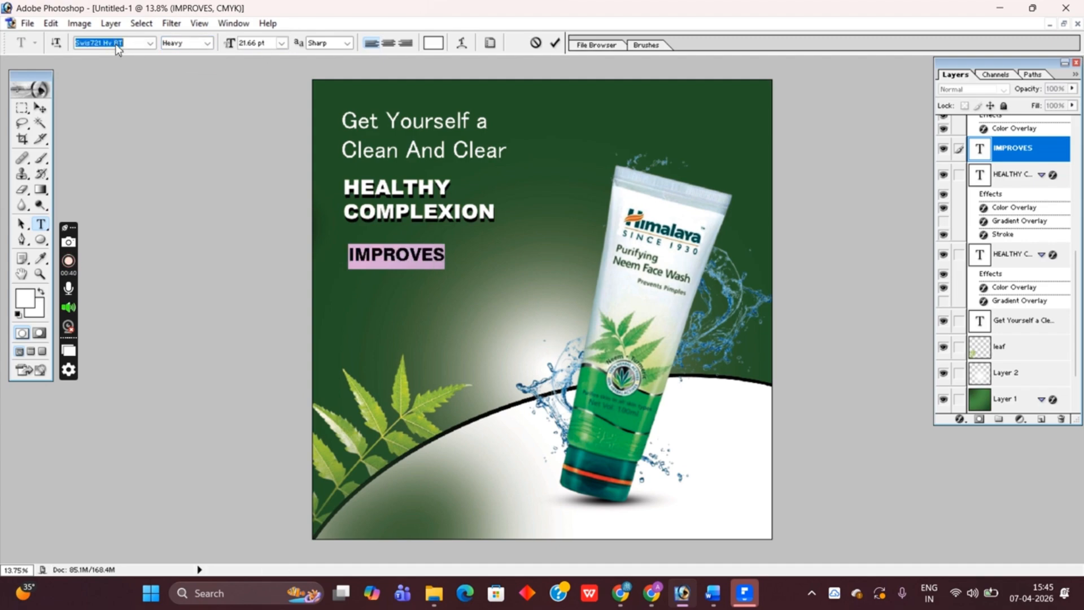
pyautogui.press('Up')
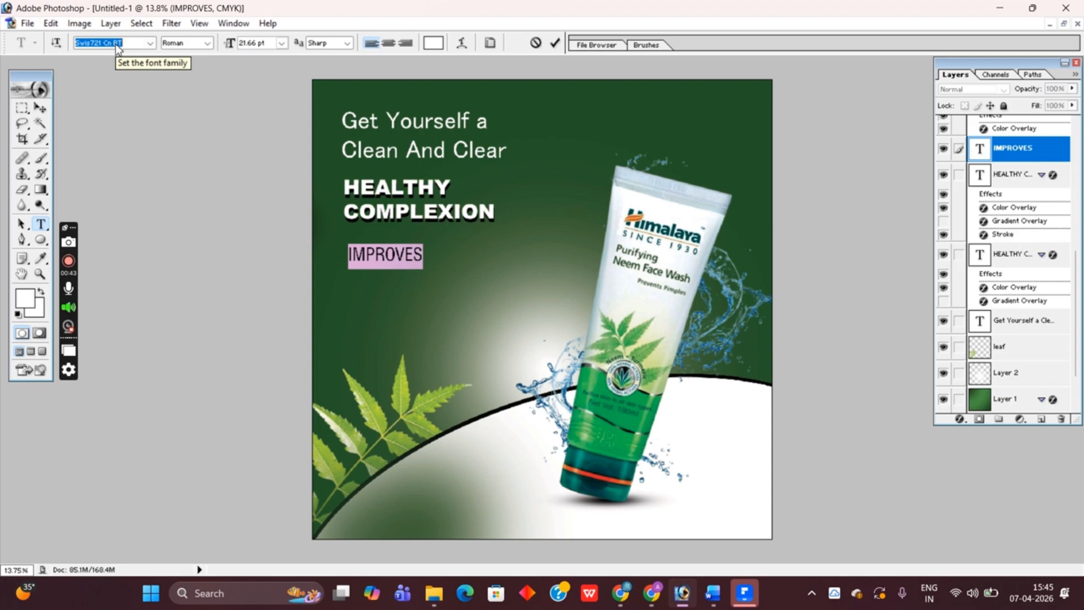
pyautogui.press('Up')
pyautogui.press('Up')
pyautogui.press('Up')
pyautogui.press('Up')
pyautogui.press('Up')
pyautogui.press('Up')
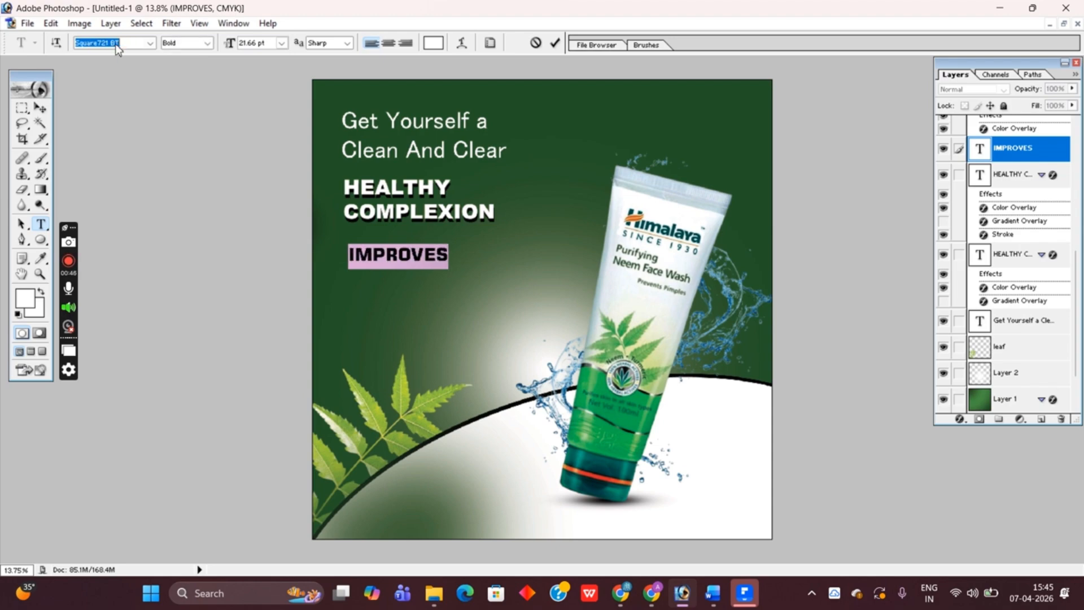
pyautogui.press('Up')
pyautogui.press('Up')
pyautogui.press('Up')
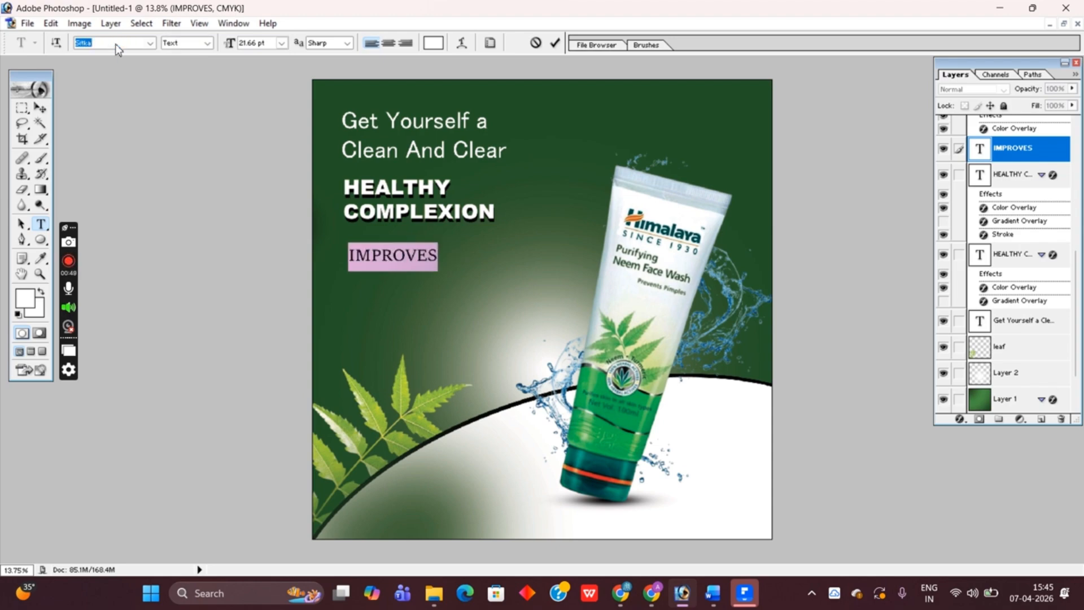
# - Try the Text Italic style on the "IMPROVES" text and set it back to Text
pyautogui.click(208, 44)
pyautogui.click(194, 65)
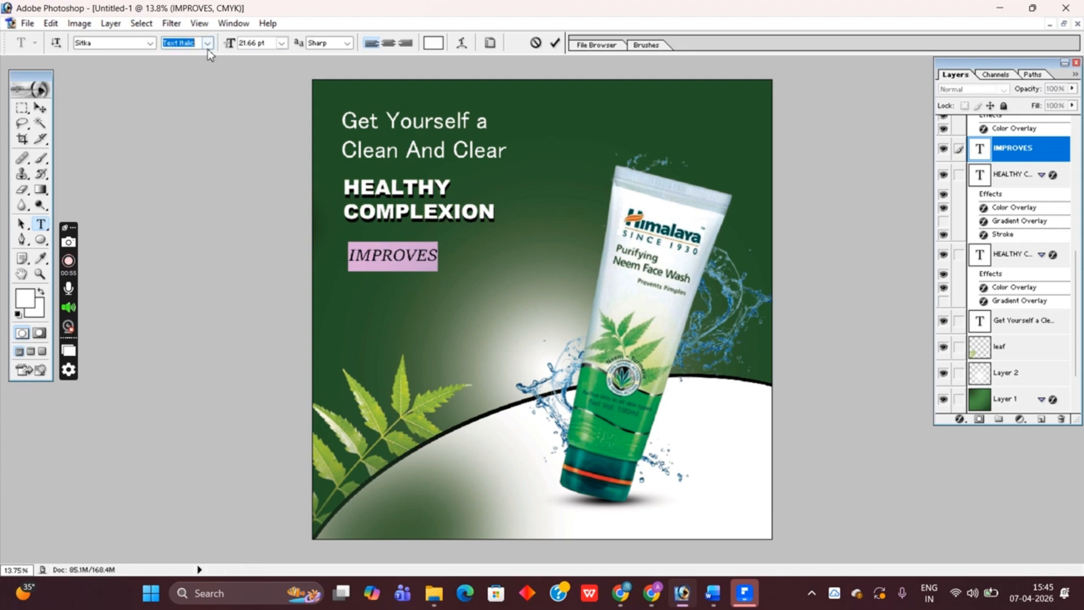
pyautogui.click(208, 44)
pyautogui.click(206, 55)
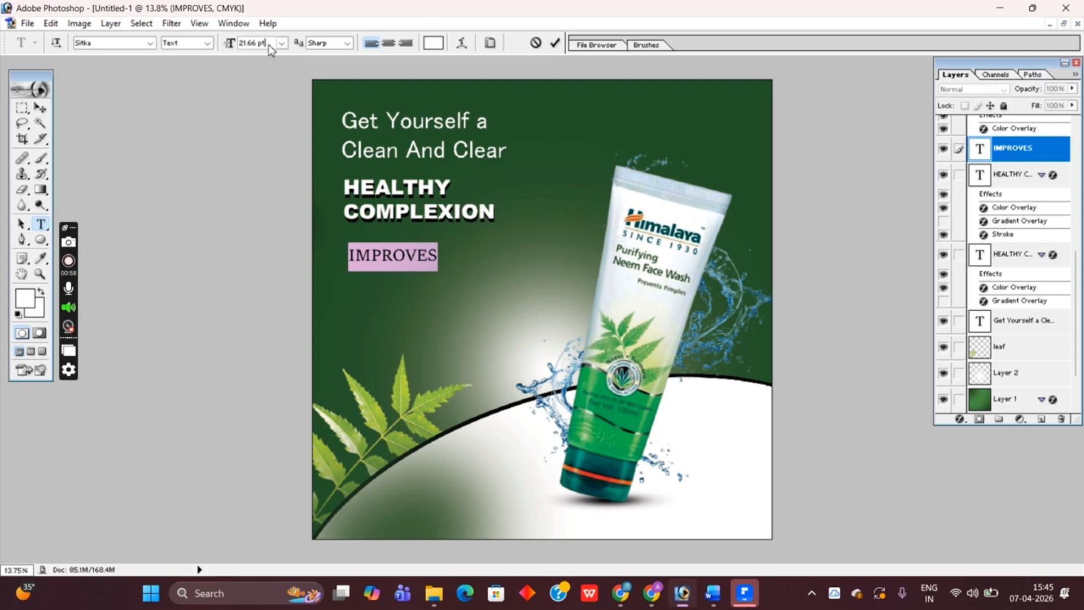
# - Set the "IMPROVES" text size to 22 pt and commit the text edit
pyautogui.click(269, 45)
pyautogui.write('22')
pyautogui.press('Return')
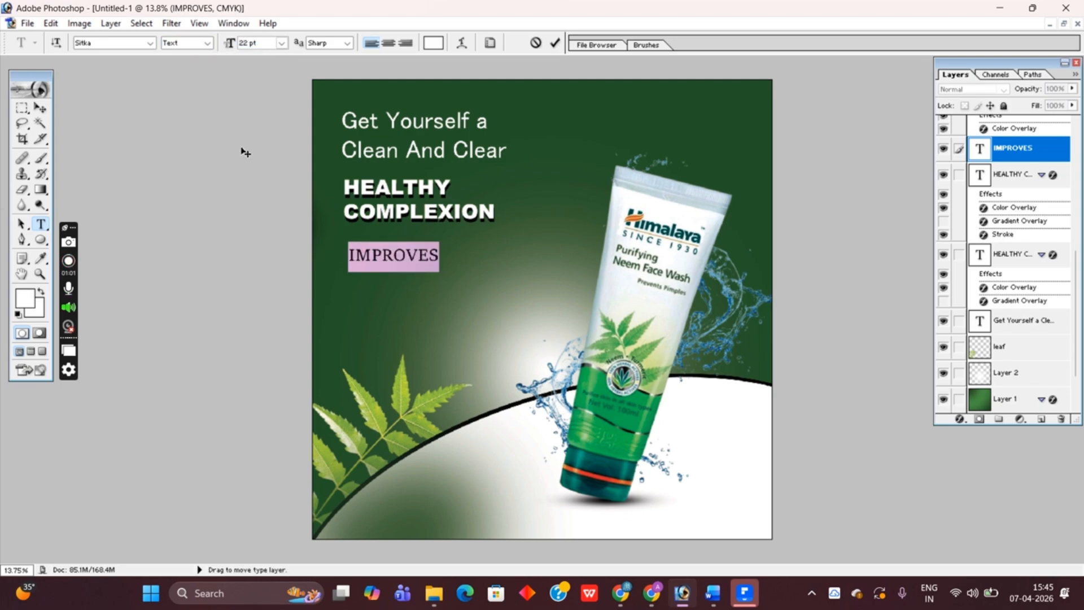
pyautogui.hotkey('ctrl', 'Return')
pyautogui.press('v')
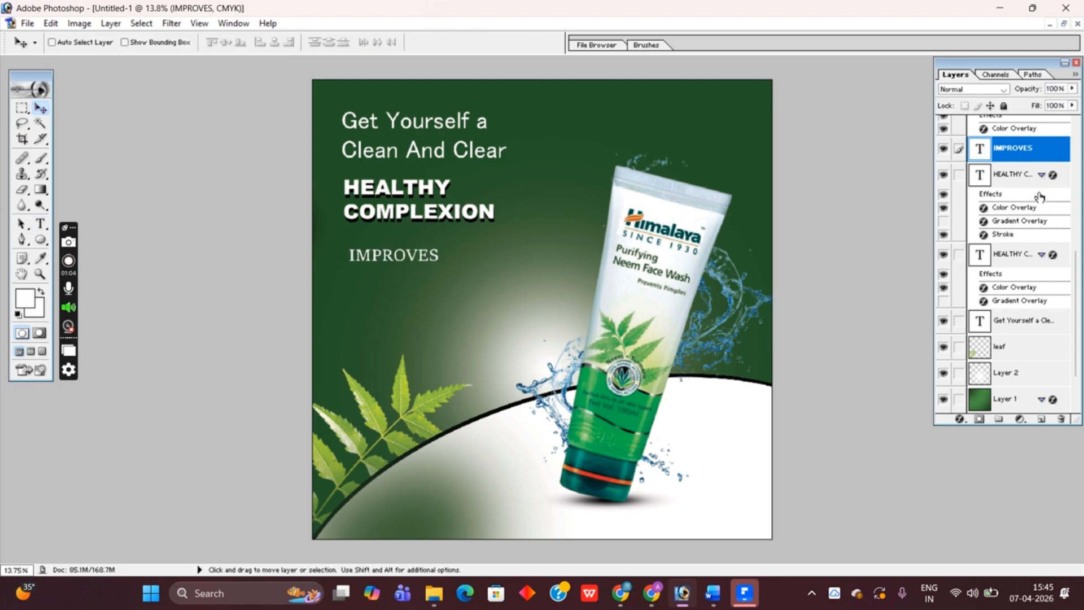
pyautogui.scroll(3, 1022, 172)
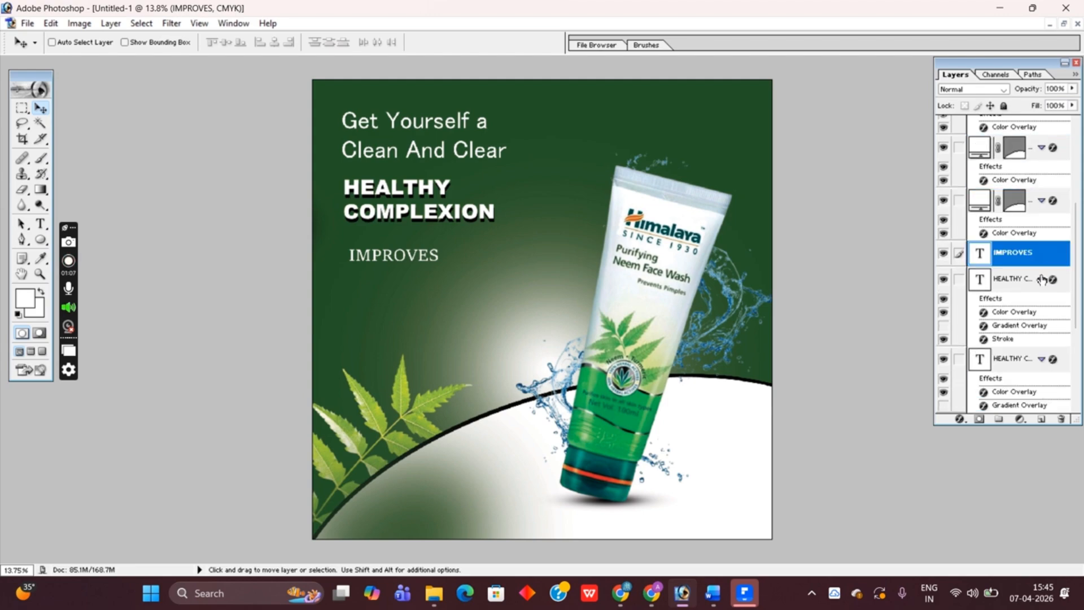
pyautogui.scroll(5, 1025, 292)
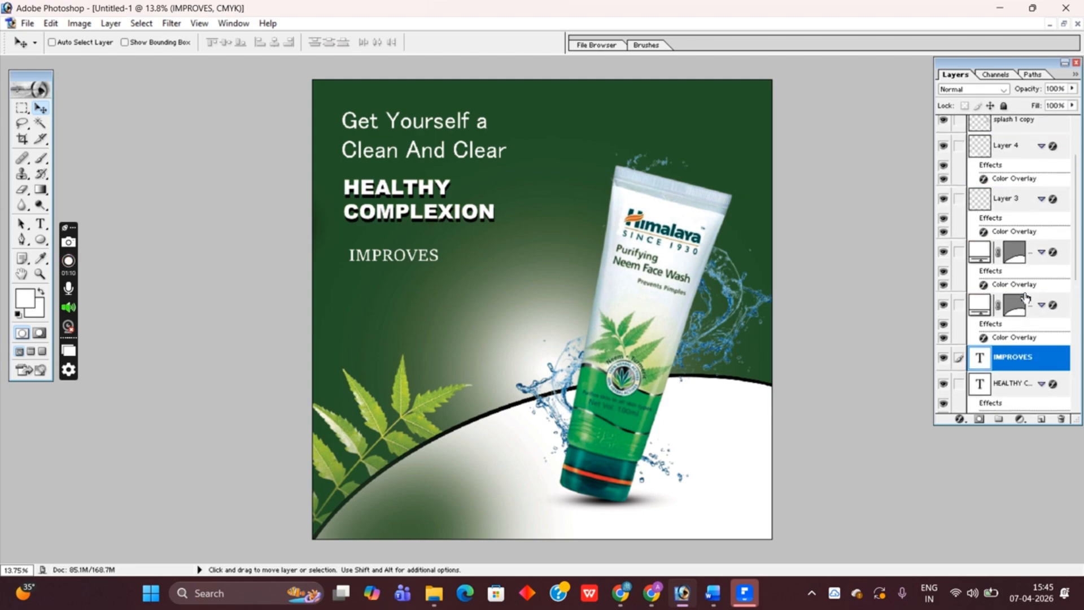
# - Duplicate the "Get Yourself a Clean And Clear" text layer and place the copy just below "IMPROVES"
pyautogui.scroll(-7, 1033, 339)
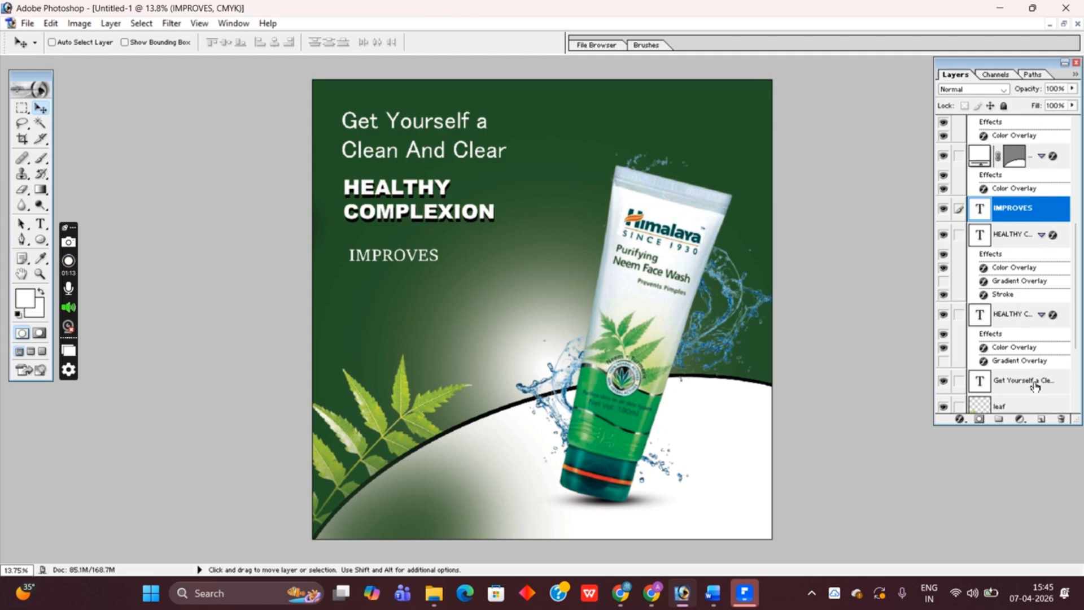
pyautogui.click(1034, 388)
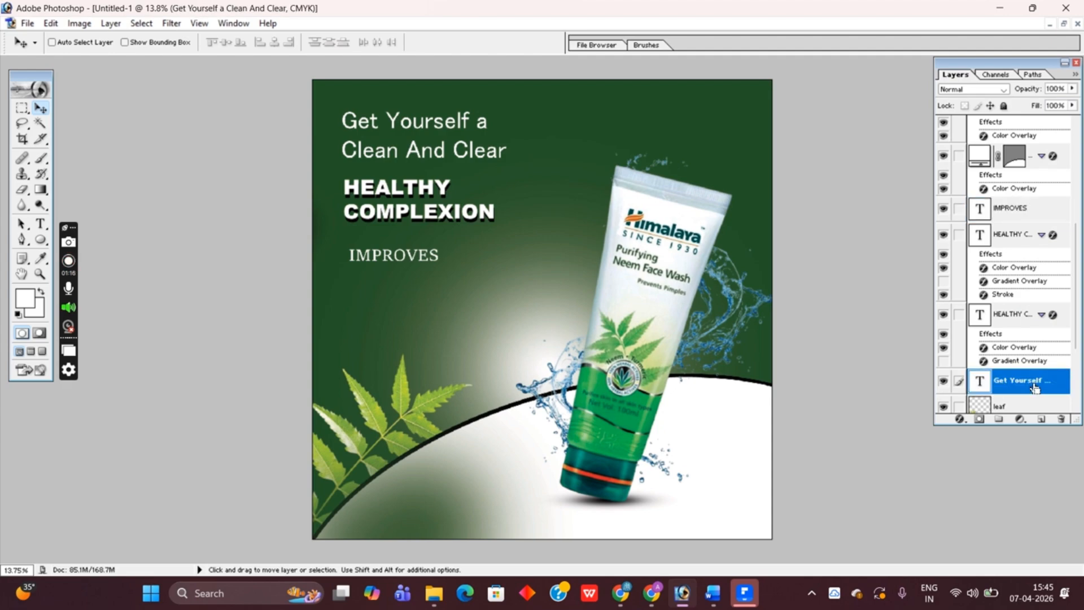
pyautogui.hotkey('ctrl', 'j')
pyautogui.moveTo(422, 150); pyautogui.dragTo(420, 318)
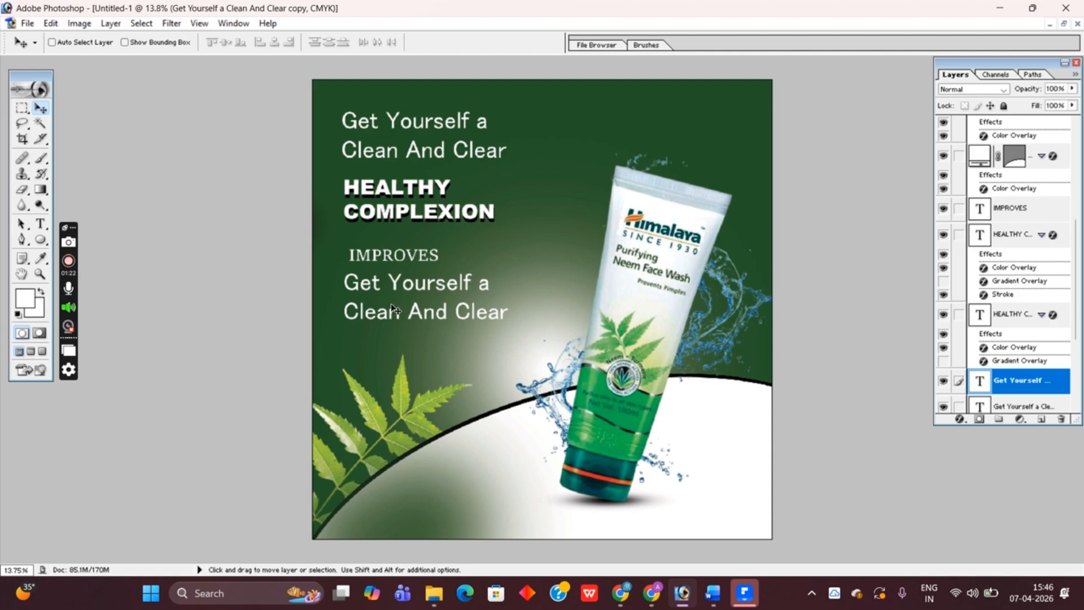
# - Replace the copied text with "SKIN HEALTH &" on the first line and "COMBATING BACTERIAL" on the second
pyautogui.click(40, 224)
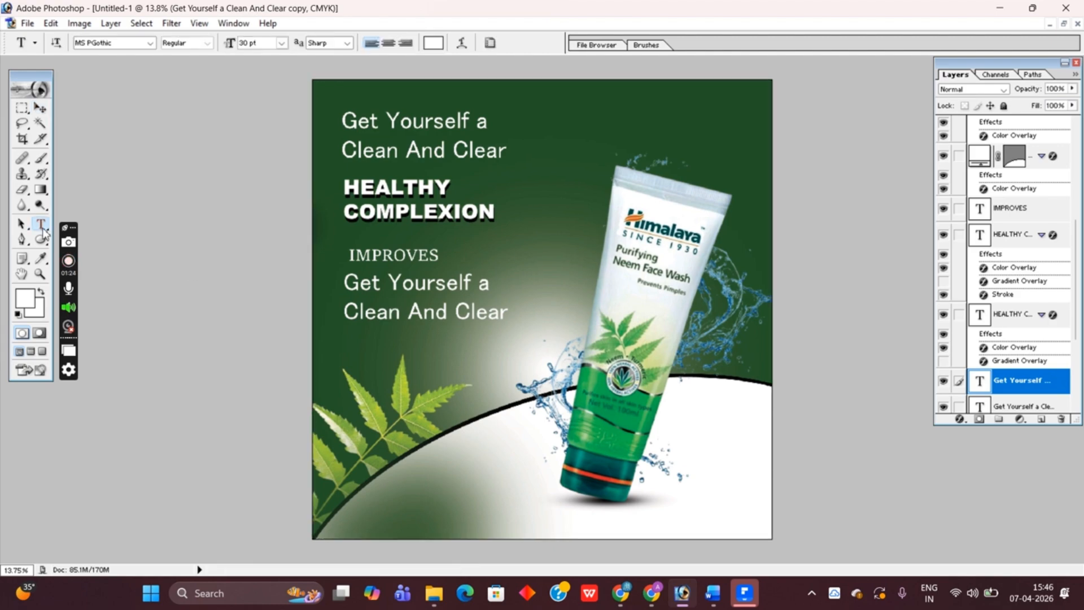
pyautogui.click(365, 302)
pyautogui.hotkey('ctrl', 'a')
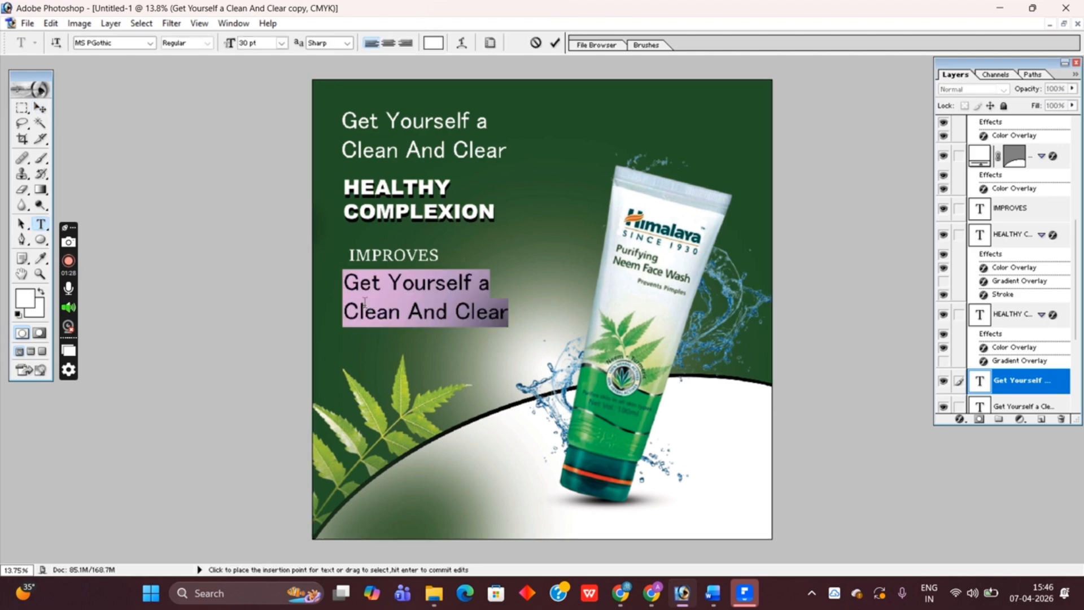
pyautogui.write('SKIN')
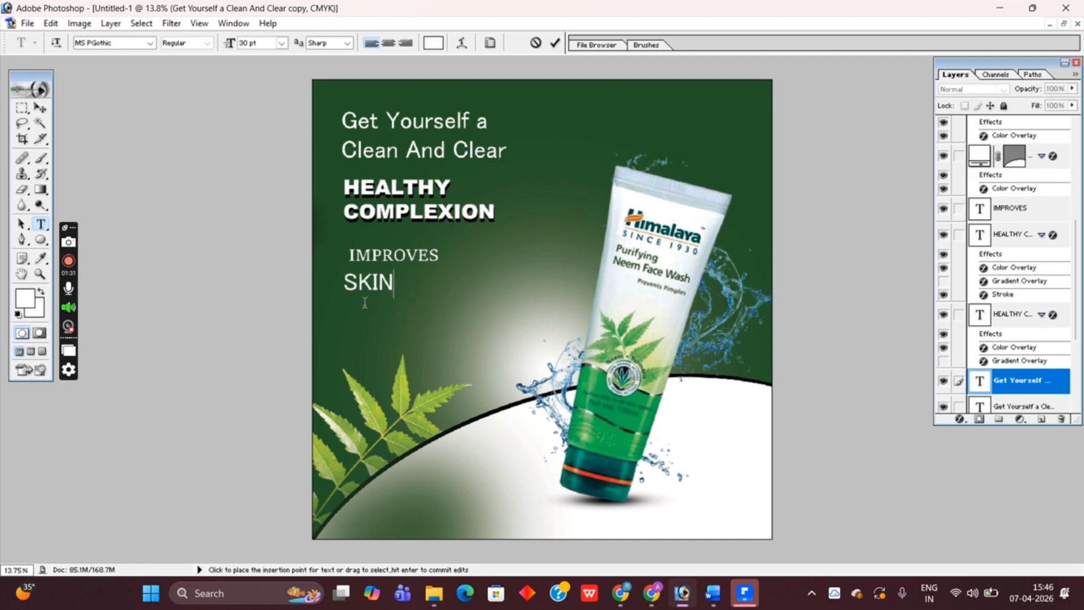
pyautogui.write(' HEALTH')
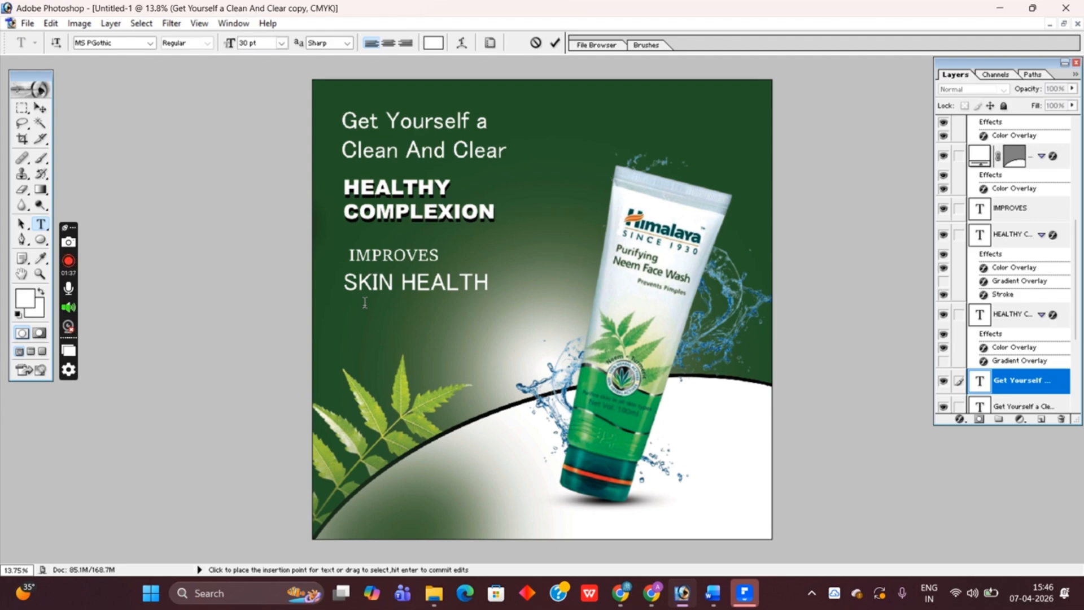
pyautogui.write(' &')
pyautogui.press('Return')
pyautogui.write('COMBATIN')
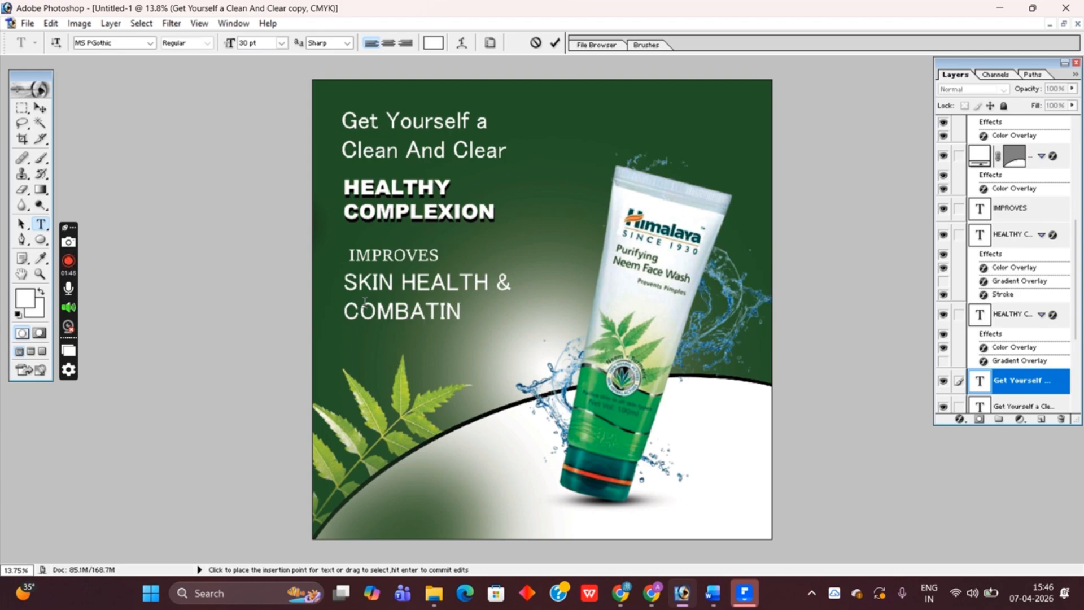
pyautogui.write('G BACTER')
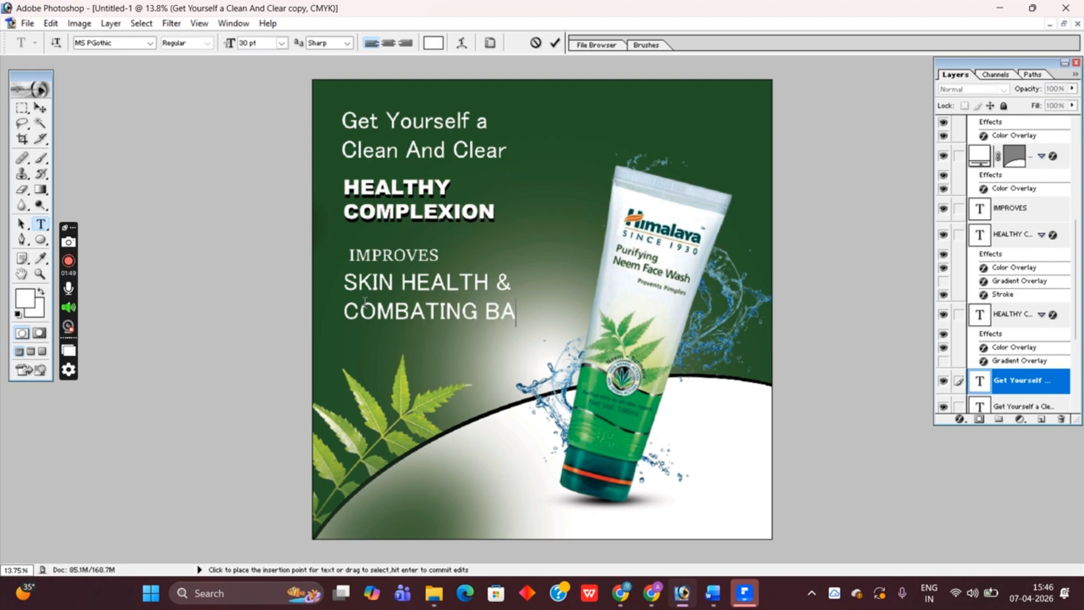
pyautogui.write('IAL')
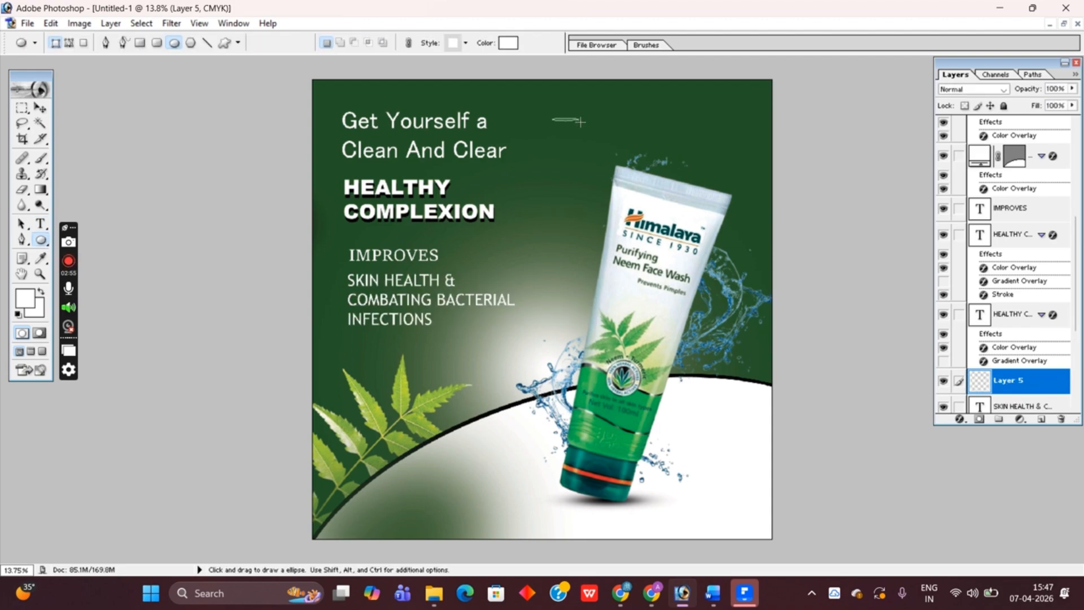
# - Draw a white rectangle shape and transform it into a thin underline beneath "IMPROVES"
pyautogui.moveTo(552, 118); pyautogui.dragTo(625, 153)
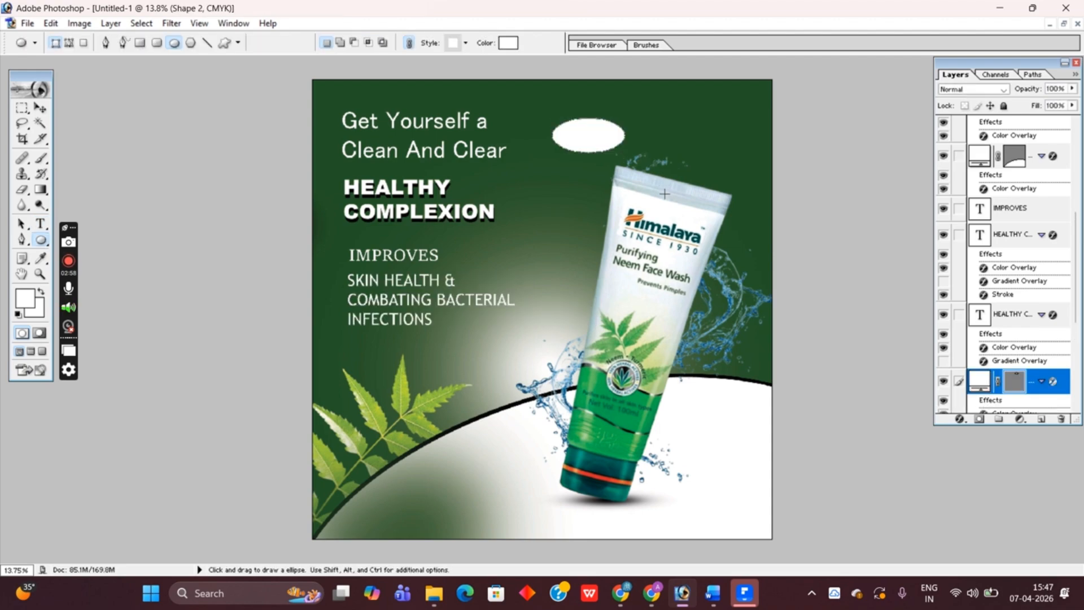
pyautogui.hotkey('ctrl', 'z')
pyautogui.click(140, 43)
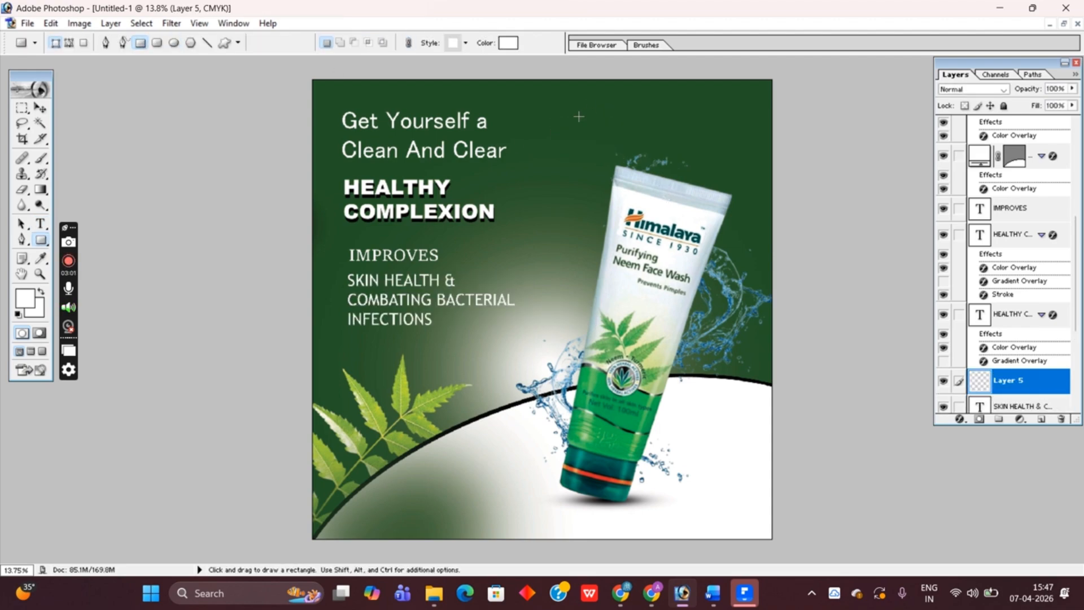
pyautogui.moveTo(663, 117); pyautogui.dragTo(392, 271)
pyautogui.click(41, 107)
pyautogui.hotkey('ctrl', 't')
pyautogui.press('Return')
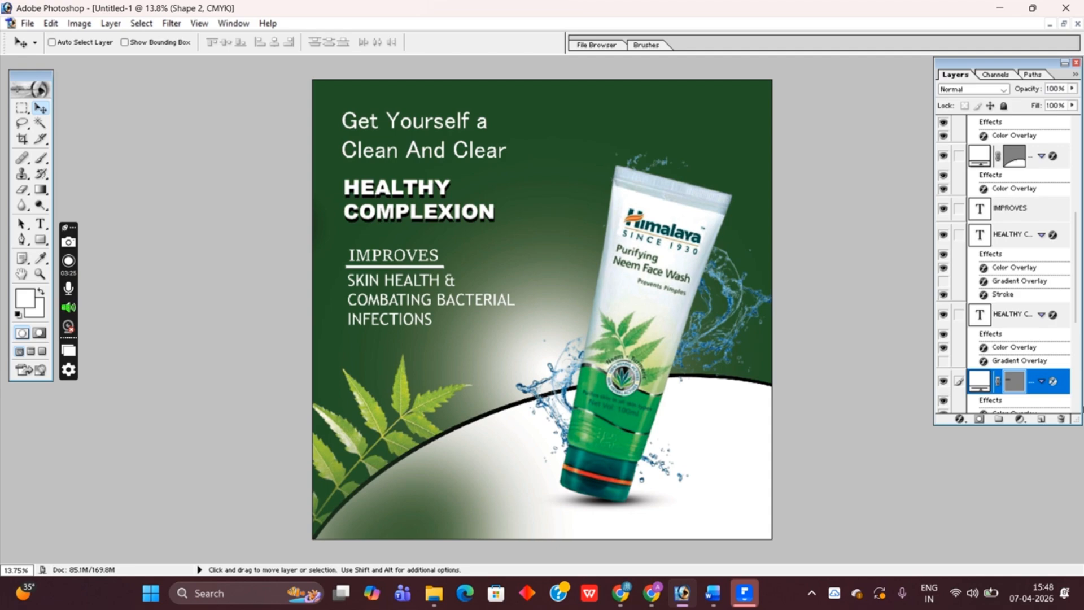
# - Nudge the "SKIN HEALTH & COMBATING BACTERIAL INFECTIONS" text down, away from the white underline
pyautogui.scroll(-3, 1040, 324)
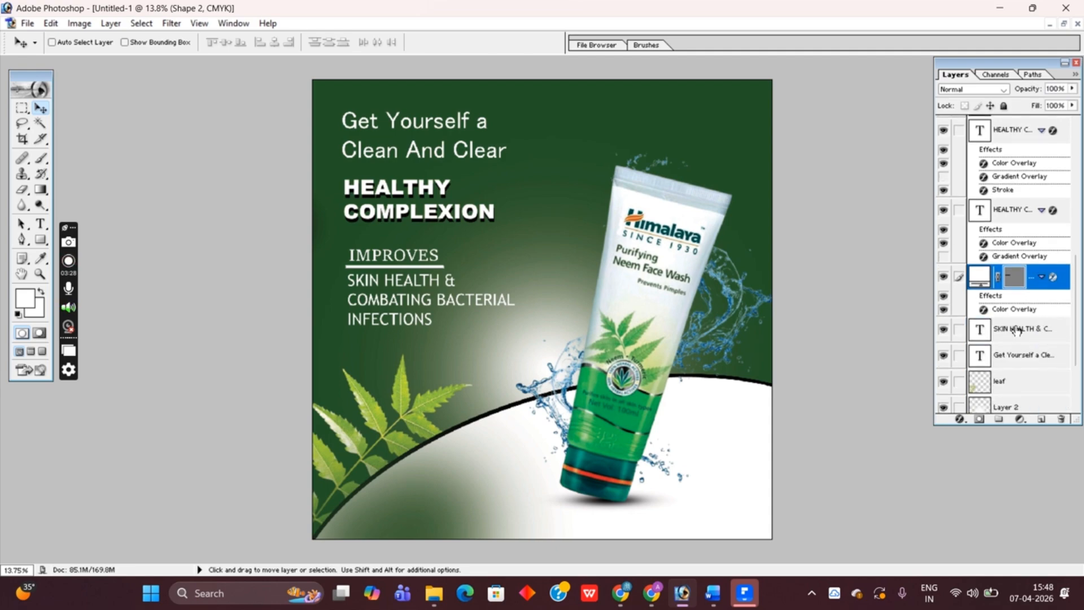
pyautogui.click(1016, 331)
pyautogui.hotkey('shift', 'Down')
pyautogui.hotkey('shift', 'Down')
pyautogui.hotkey('shift', 'Down')
pyautogui.hotkey('shift', 'Down')
pyautogui.hotkey('shift', 'Down')
pyautogui.hotkey('shift', 'Down')
pyautogui.hotkey('shift', 'Down')
pyautogui.hotkey('shift', 'Down')
pyautogui.hotkey('shift', 'Down')
pyautogui.hotkey('shift', 'Down')
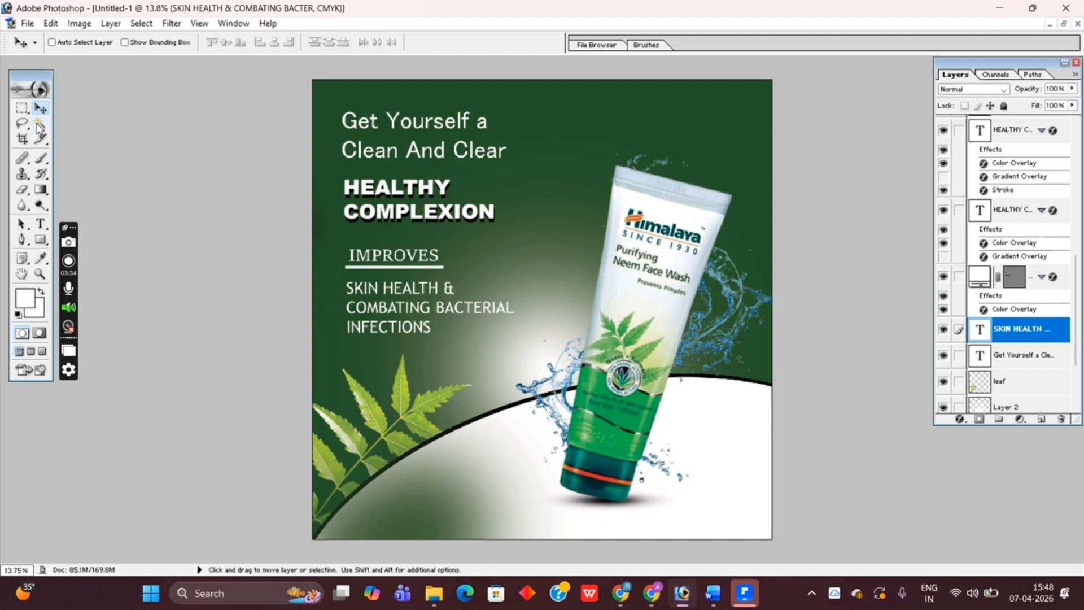
# - Apply a pale yellow (FFFEA9) Color Overlay at 100% opacity to the "Get Yourself a Clean And Clear" text
pyautogui.click(1014, 355)
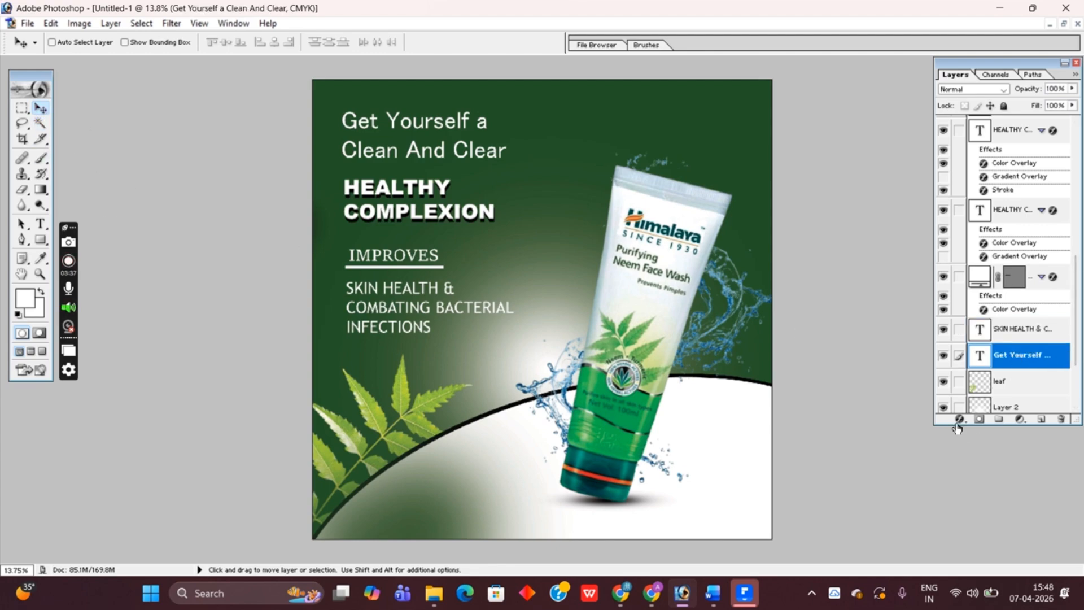
pyautogui.click(958, 423)
pyautogui.click(1006, 364)
pyautogui.click(970, 221)
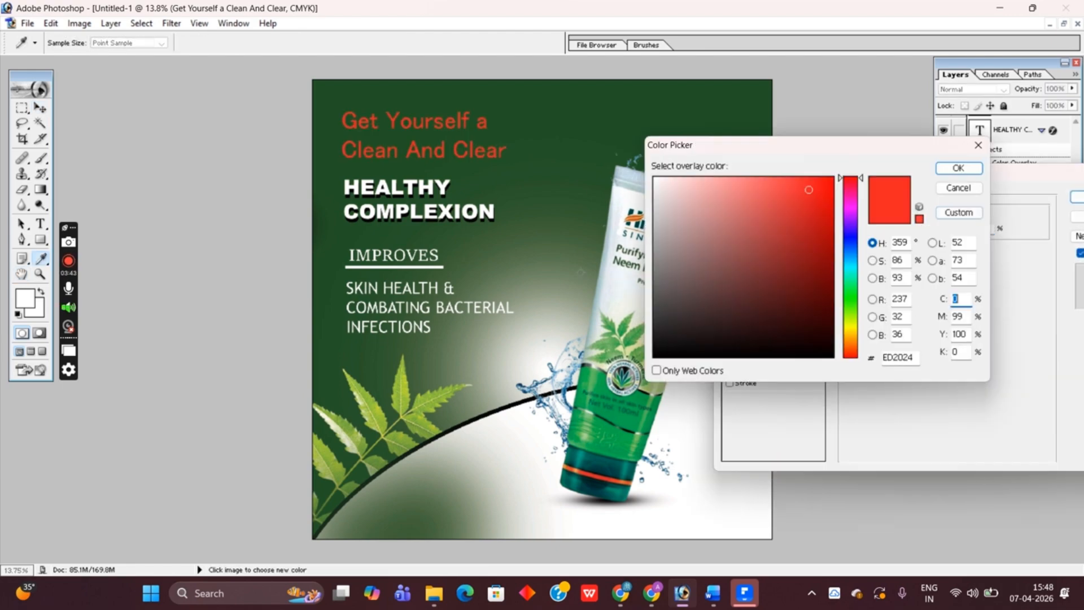
pyautogui.click(549, 277)
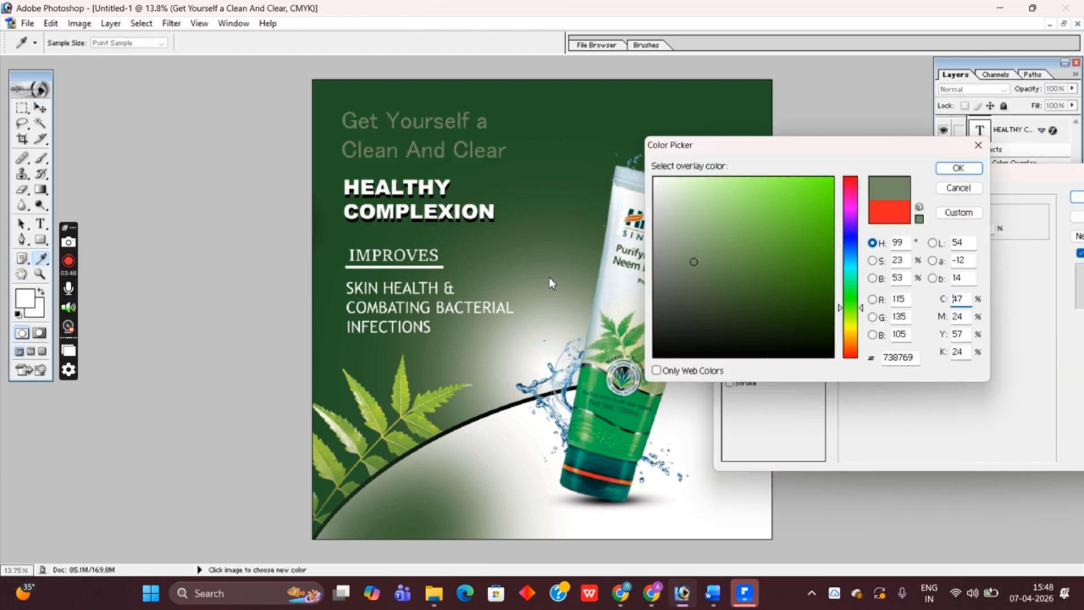
pyautogui.moveTo(693, 262)
pyautogui.mouseDown()
pyautogui.moveTo(689, 232)
pyautogui.moveTo(655, 204)
pyautogui.mouseUp()
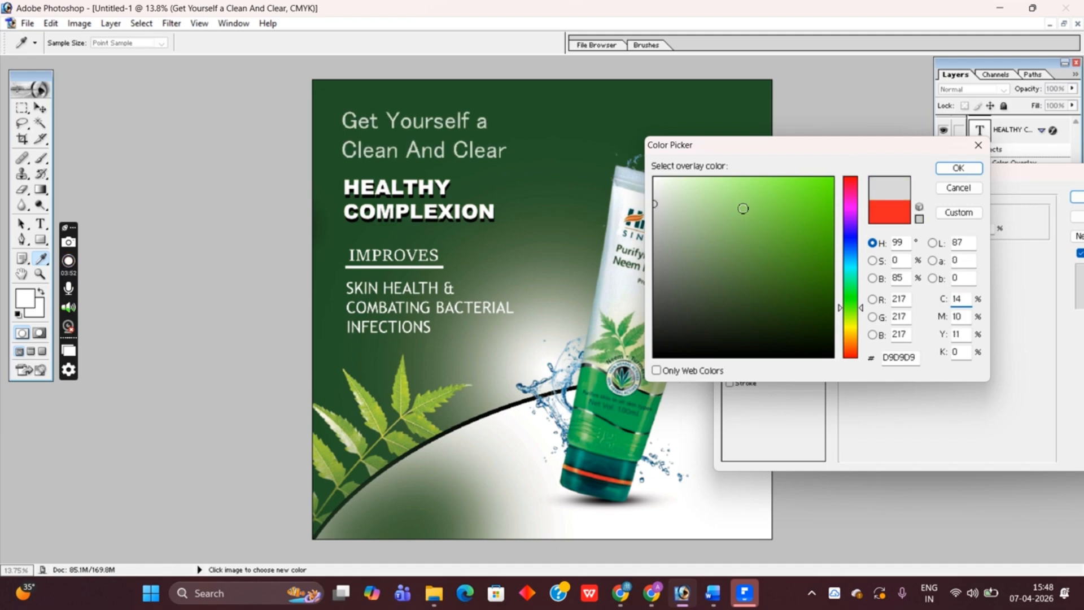
pyautogui.click(862, 311)
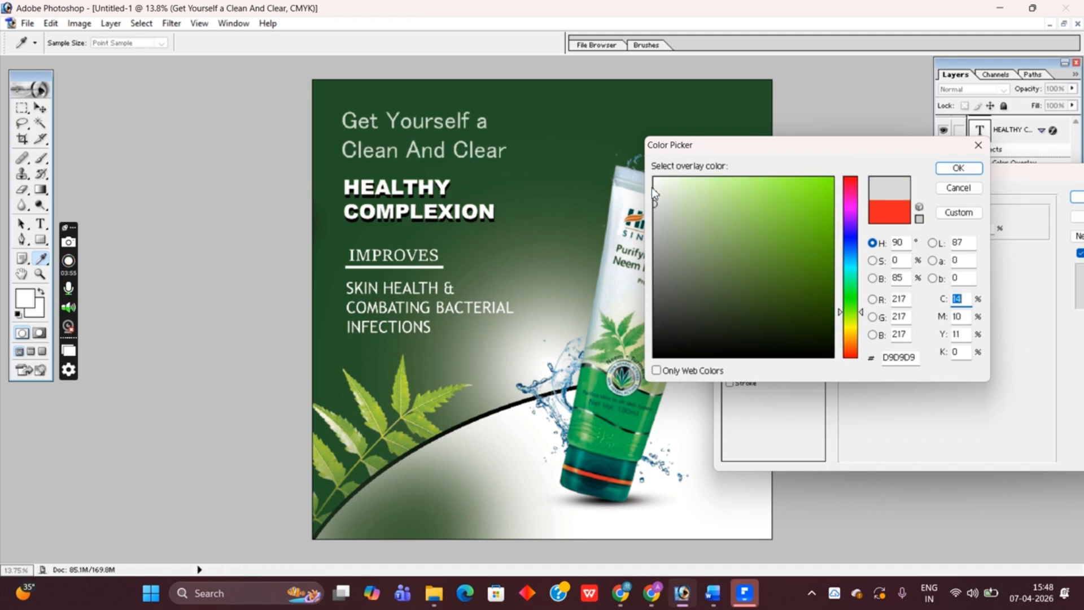
pyautogui.click(705, 182)
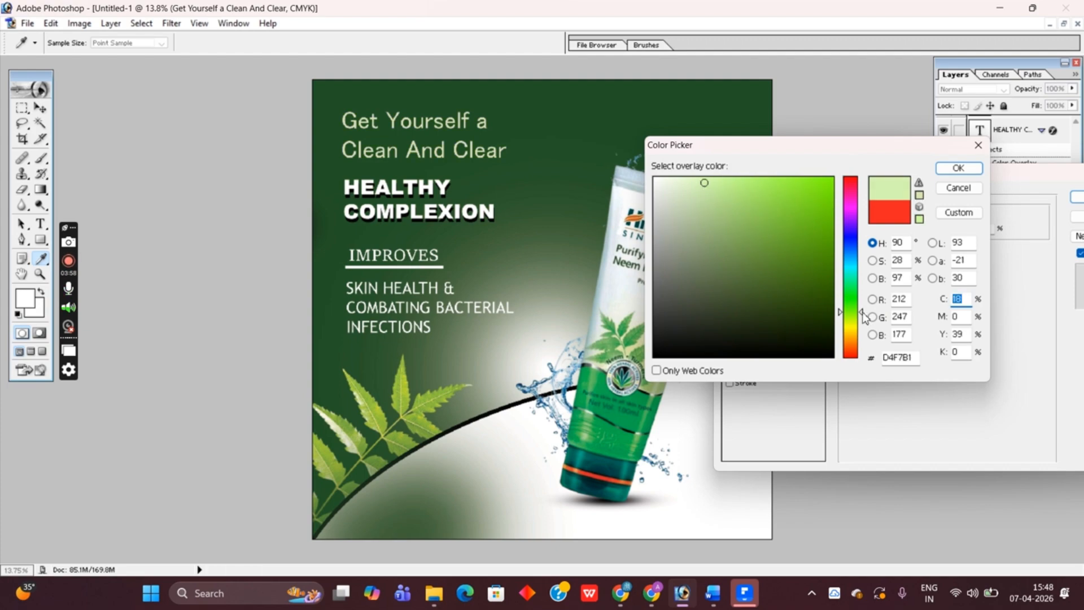
pyautogui.moveTo(863, 312); pyautogui.dragTo(864, 329)
pyautogui.click(728, 196)
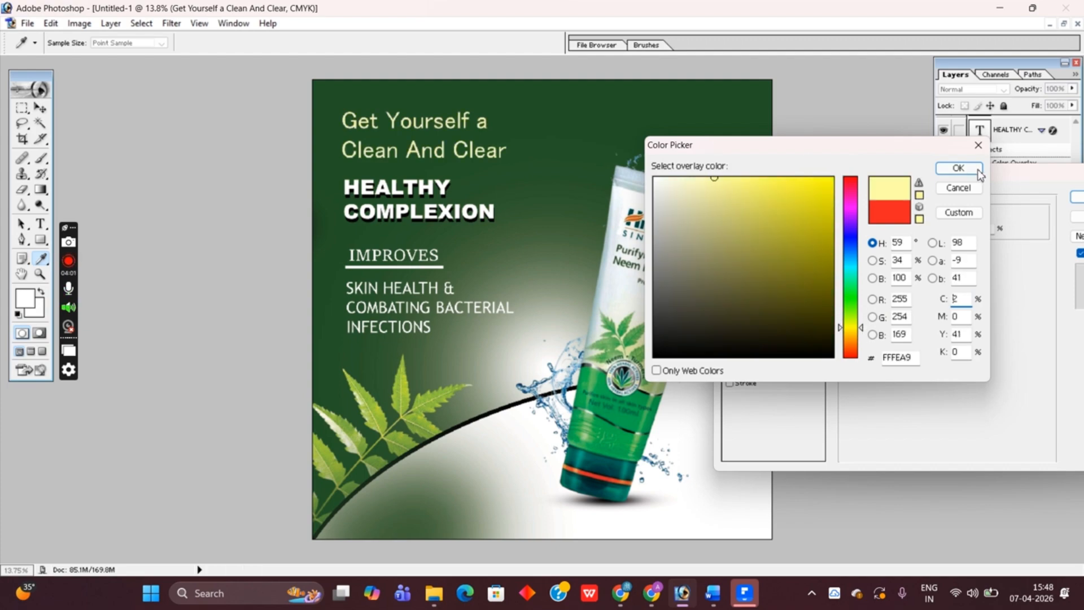
pyautogui.click(958, 168)
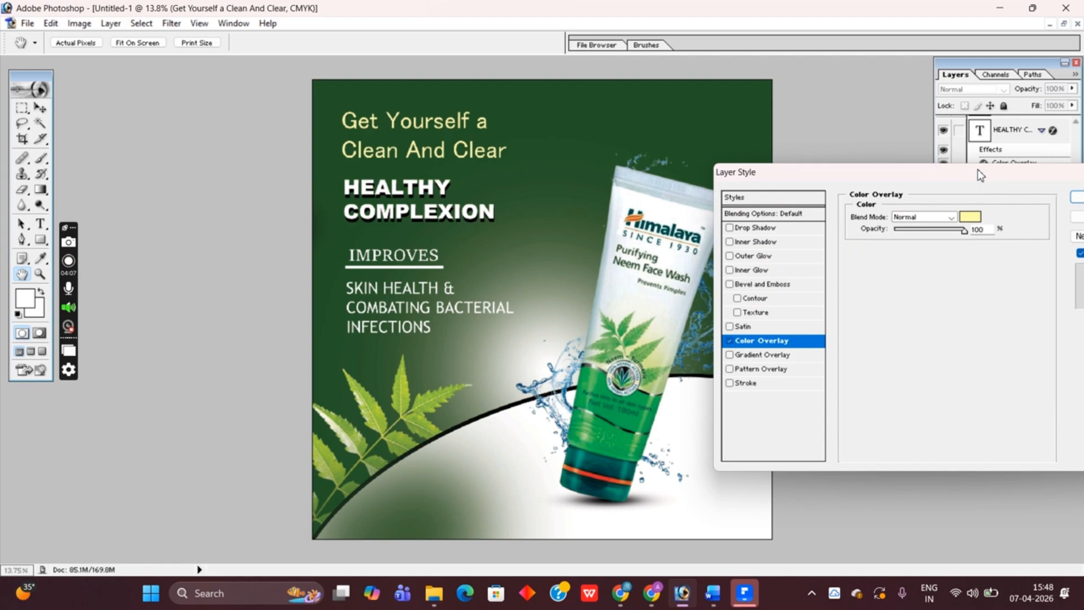
pyautogui.click(1077, 198)
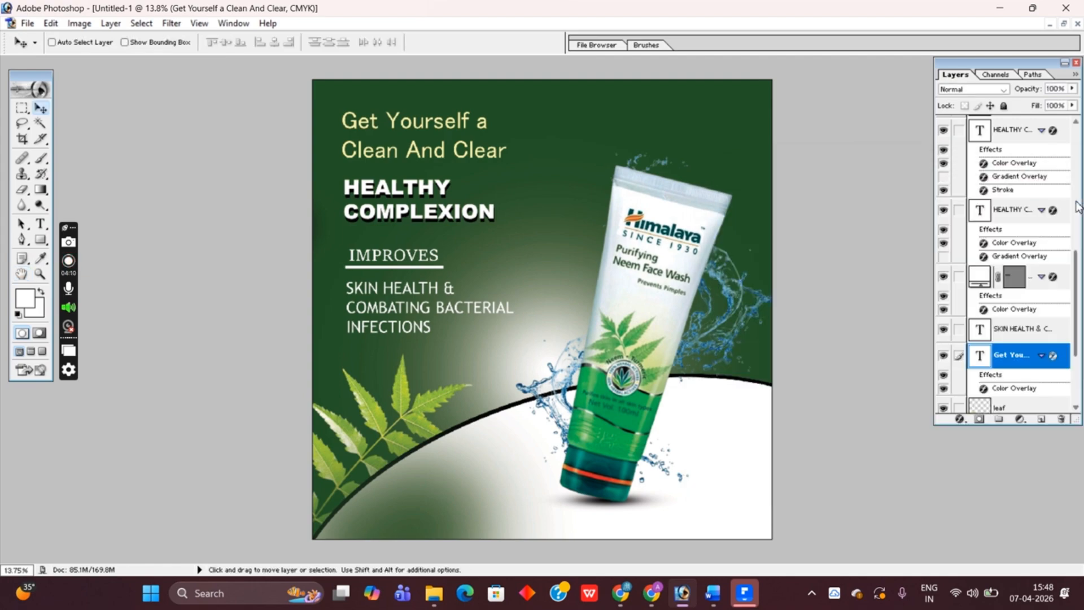
# - Apply a Color Overlay to the "IMPROVES" text using the pale yellow (FBF5AC) sampled from "Clean And Clear"
pyautogui.scroll(-2, 1012, 294)
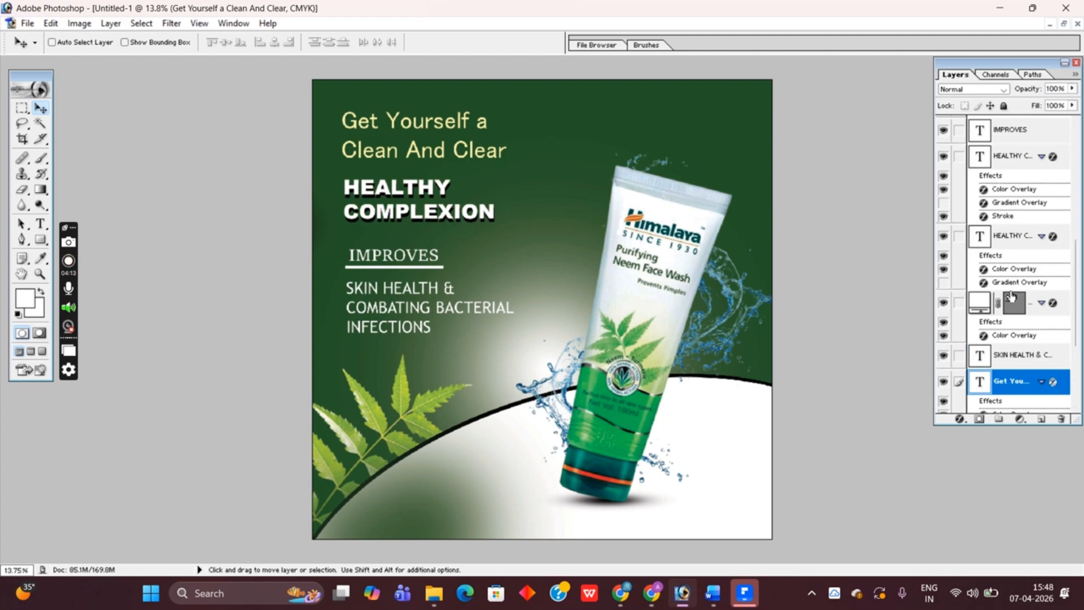
pyautogui.scroll(3, 1015, 284)
pyautogui.click(1012, 129)
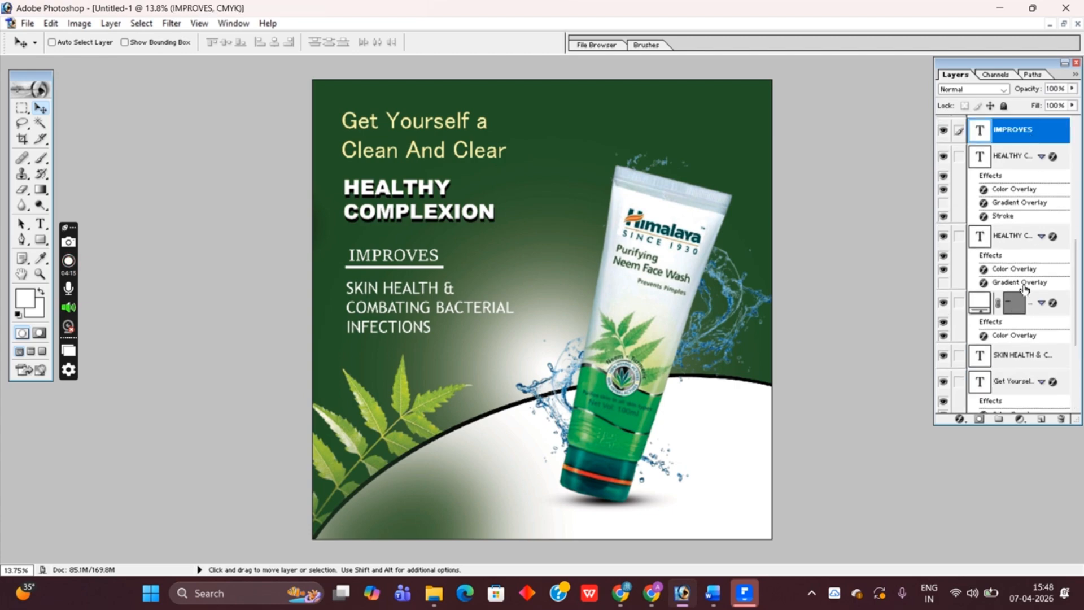
pyautogui.click(959, 419)
pyautogui.click(997, 363)
pyautogui.click(969, 216)
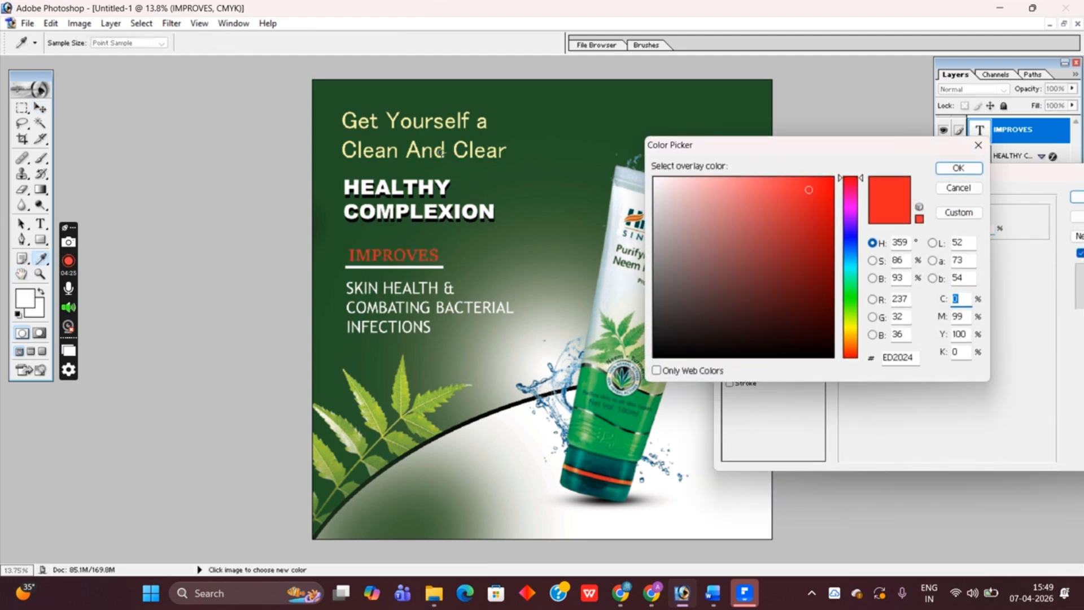
pyautogui.click(444, 148)
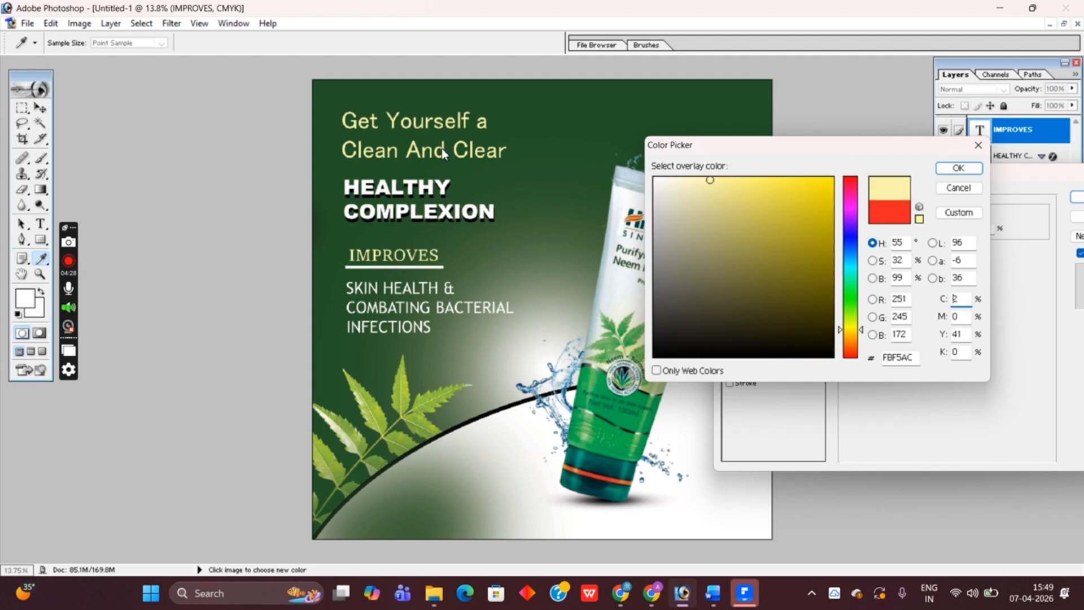
pyautogui.press('Return')
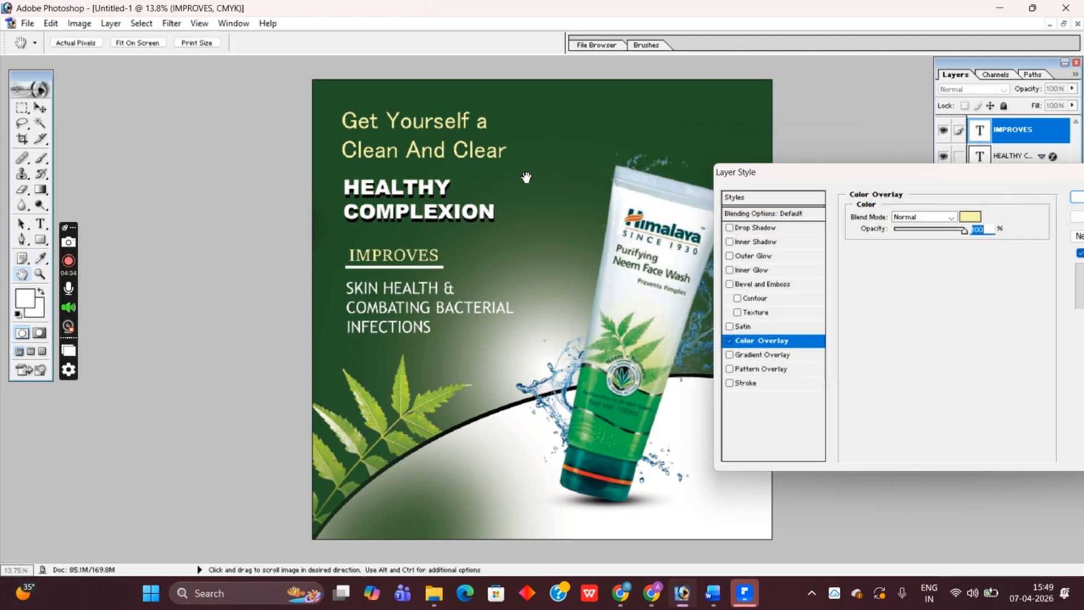
pyautogui.press('Return')
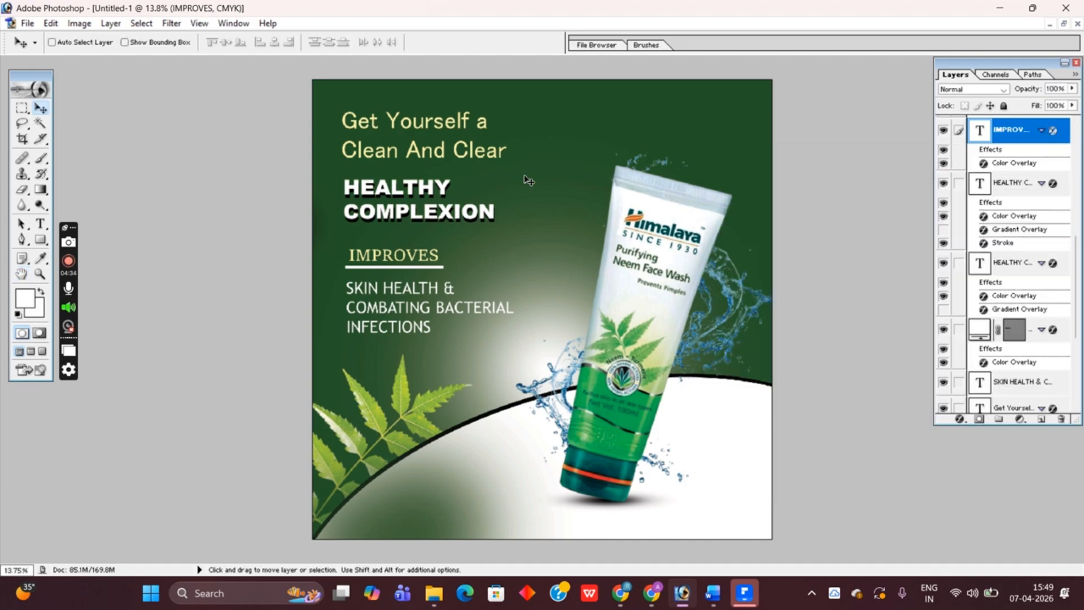
# - Change the font of the whole "SKIN HEALTH & COMBATING BACTERIAL INFECTIONS" text to Times New Roman after previewing other typefaces
pyautogui.click(1023, 388)
pyautogui.click(40, 223)
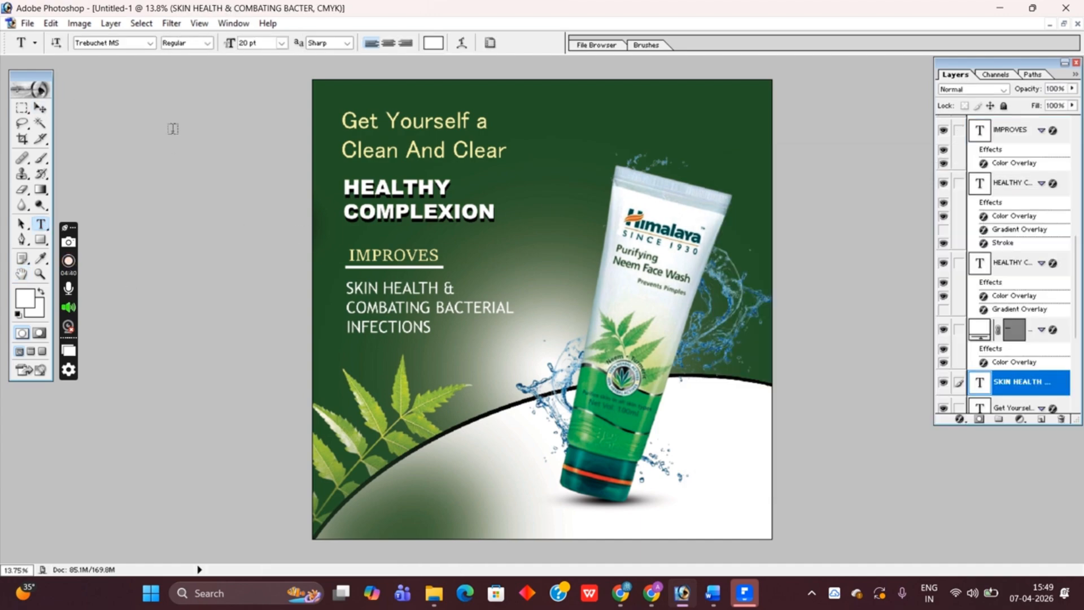
pyautogui.click(354, 292)
pyautogui.hotkey('ctrl', 'a')
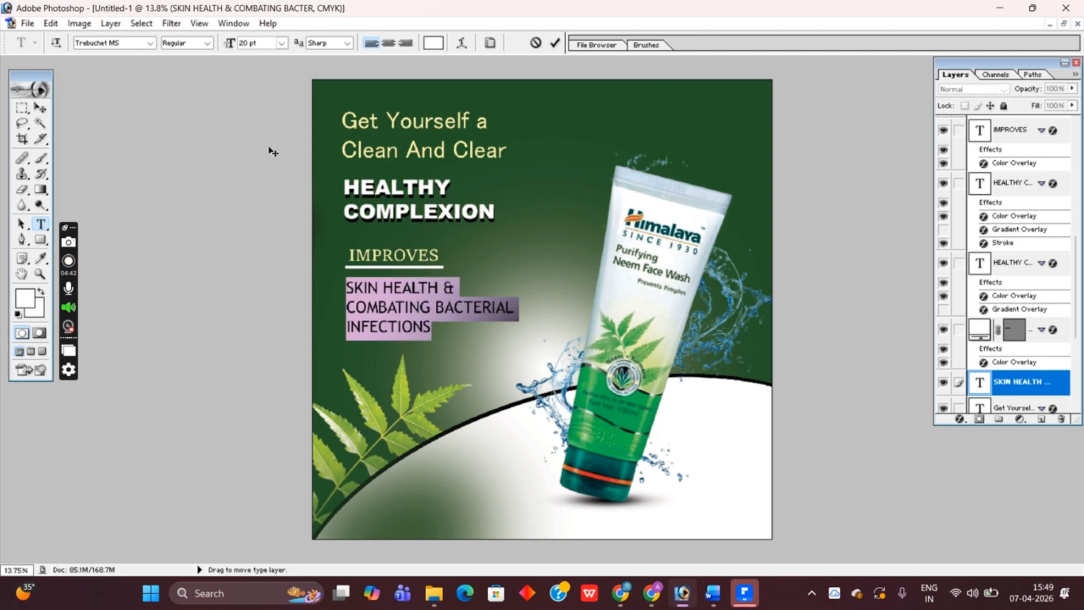
pyautogui.click(102, 44)
pyautogui.press('Up')
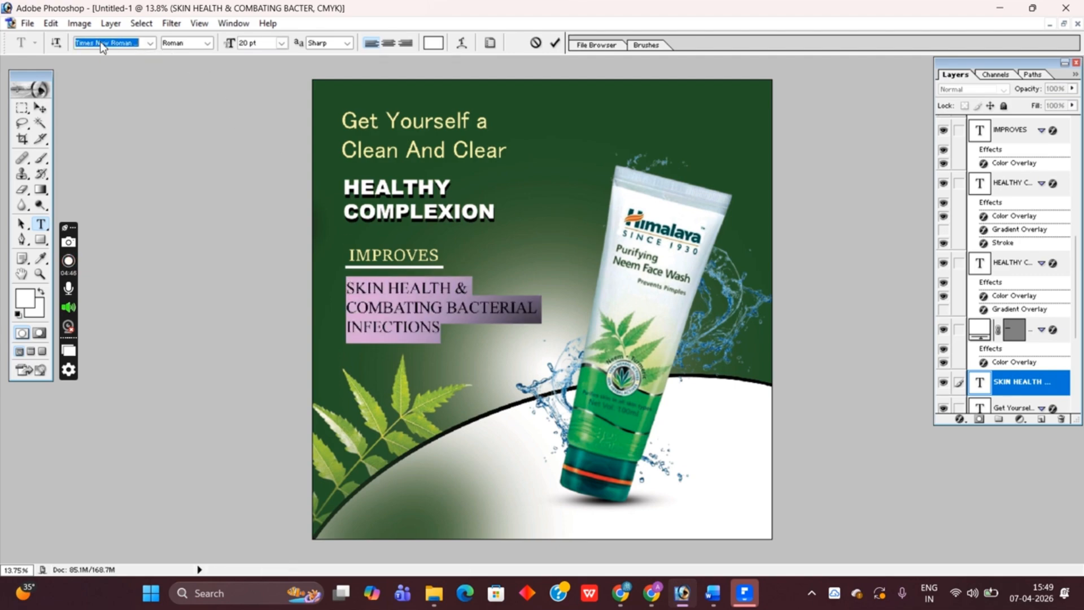
pyautogui.press('Up')
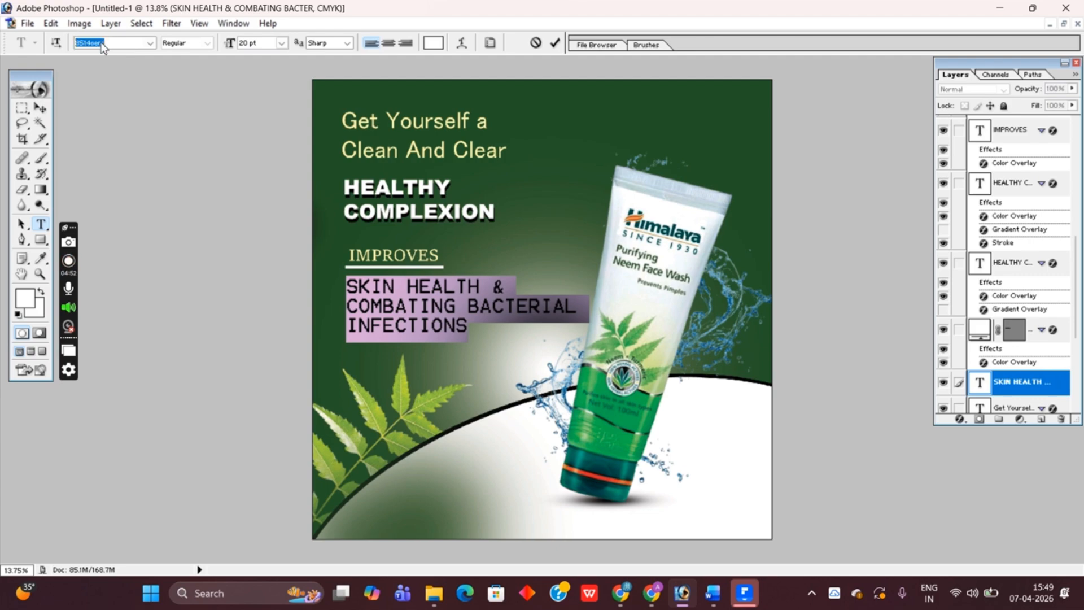
pyautogui.write('Times New Roman ...')
pyautogui.press('Return')
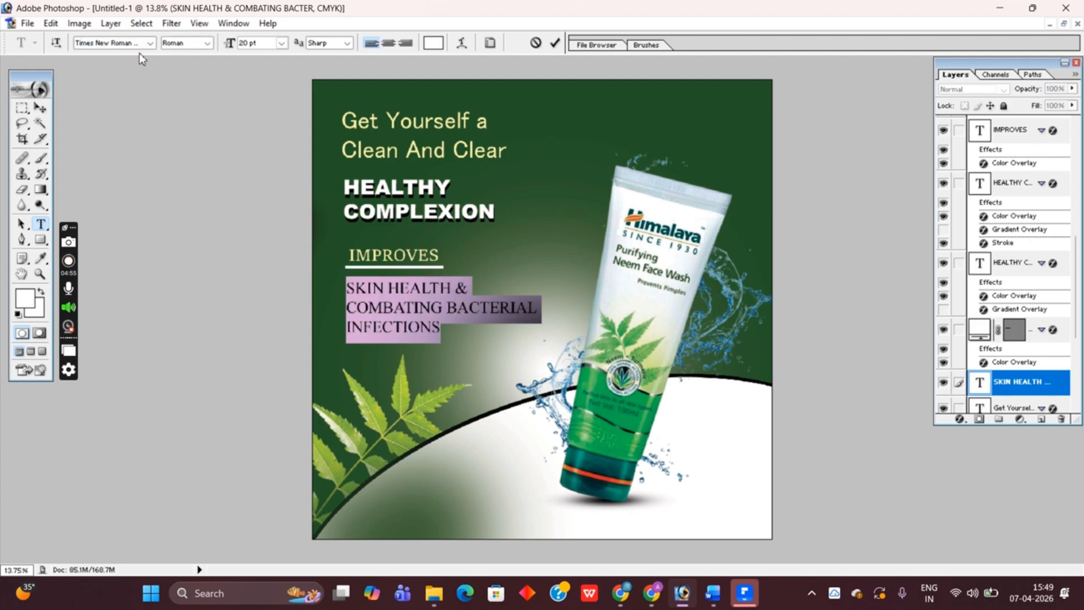
# - Commit the font change on the "SKIN HEALTH & COMBATING BACTERIAL INFECTIONS" text and select Layer 2
pyautogui.click(232, 106)
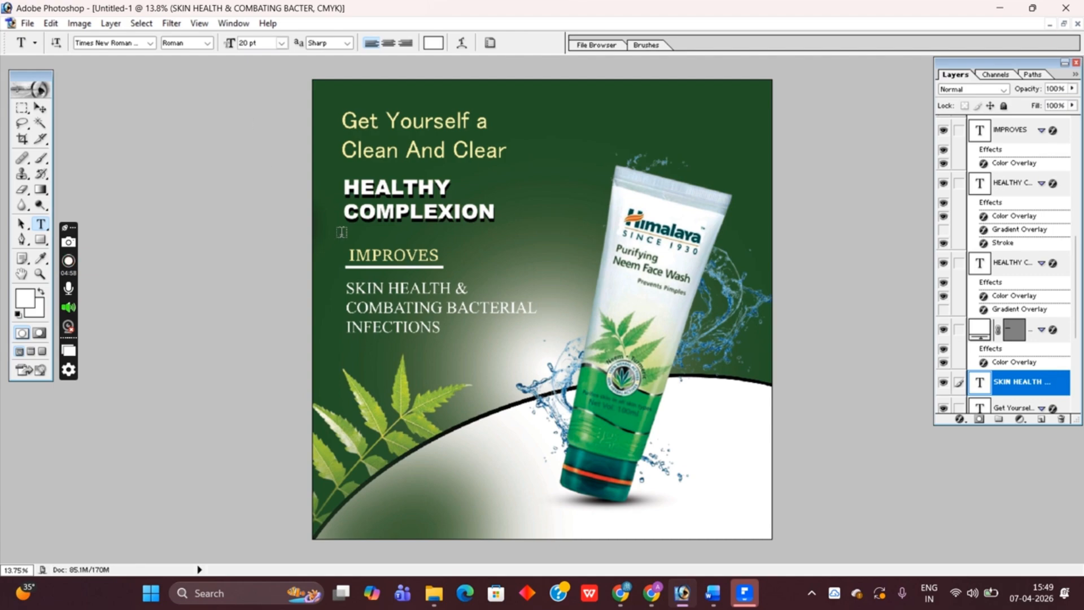
pyautogui.scroll(-3, 971, 325)
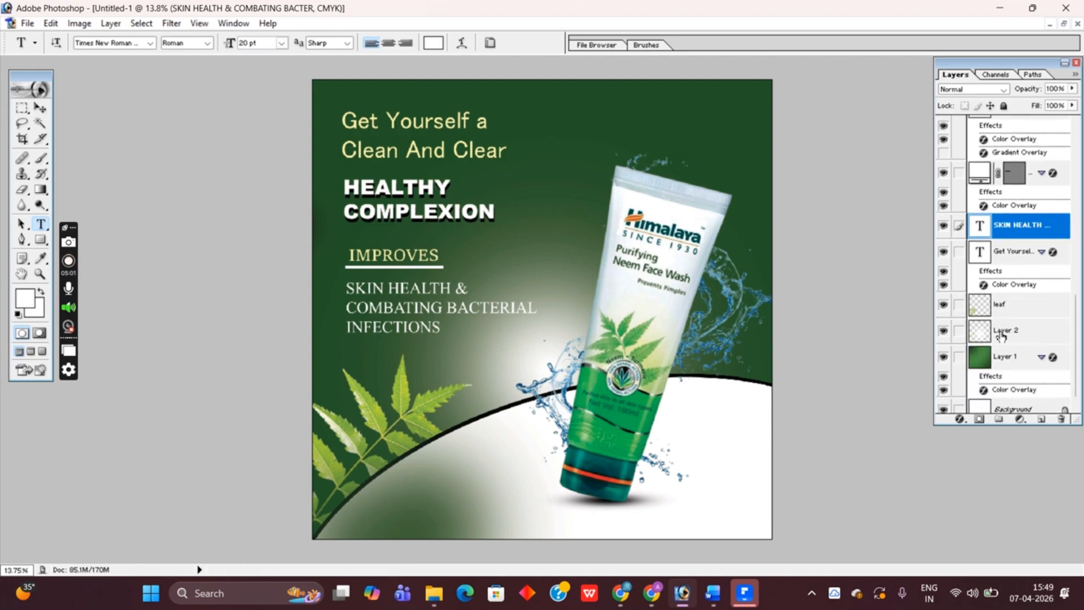
pyautogui.click(1001, 335)
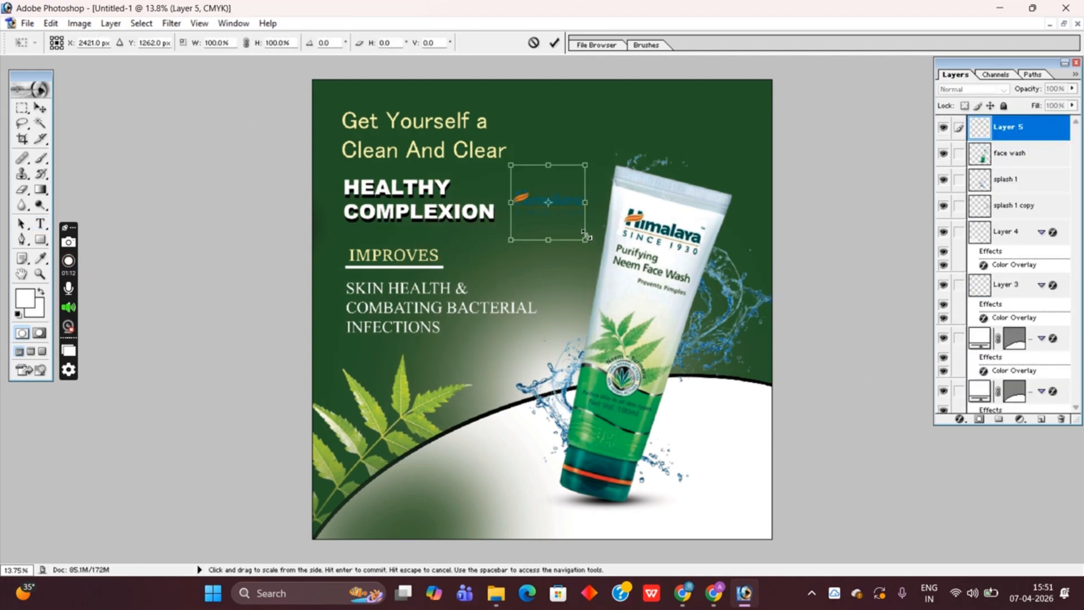
# - Enlarge the pasted Himalaya logo and apply a white (FFFFFF) Color Overlay at 100% opacity to it
pyautogui.moveTo(593, 226); pyautogui.dragTo(644, 275)
pyautogui.press('Return')
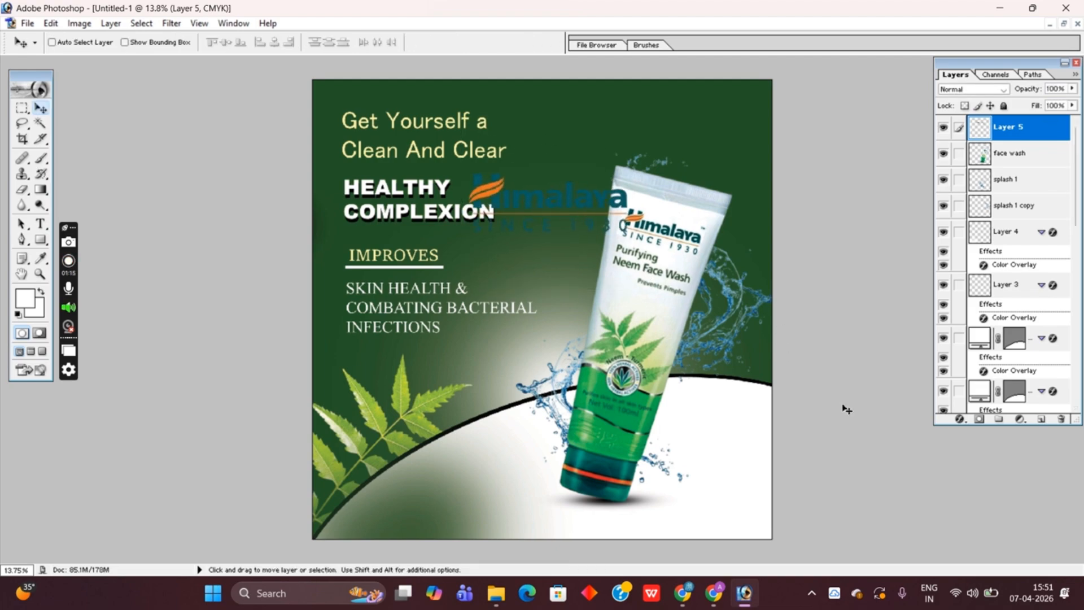
pyautogui.click(967, 418)
pyautogui.click(997, 373)
pyautogui.click(965, 221)
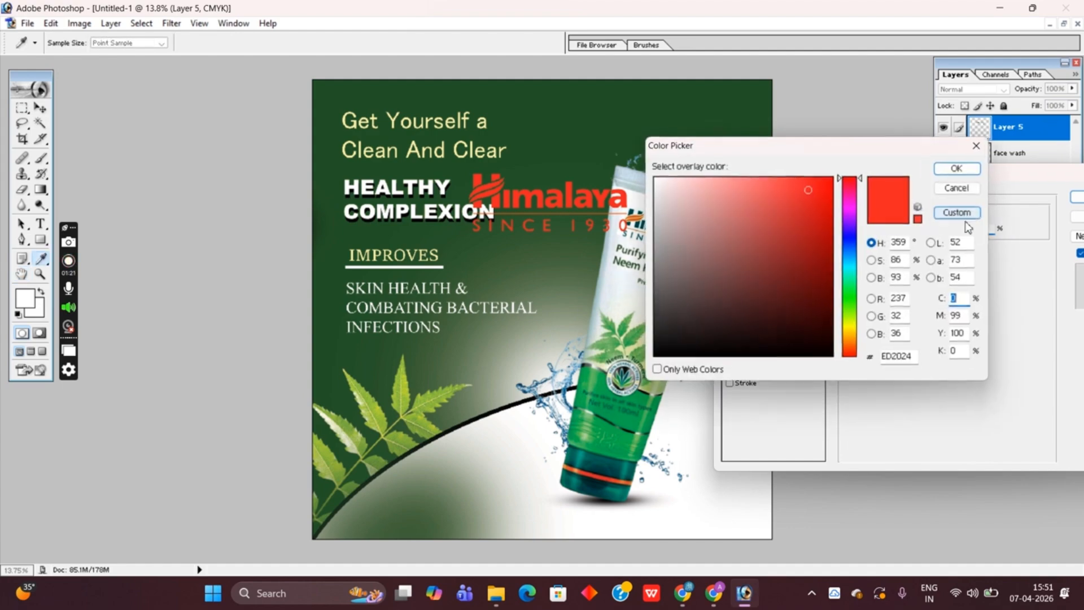
pyautogui.click(714, 249)
pyautogui.click(449, 538)
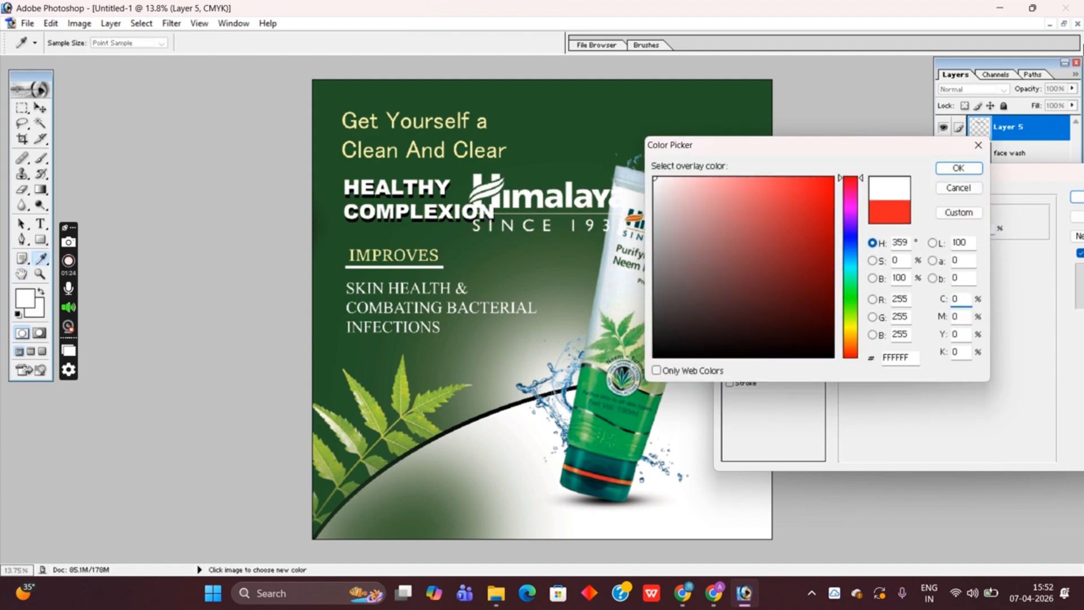
pyautogui.click(958, 167)
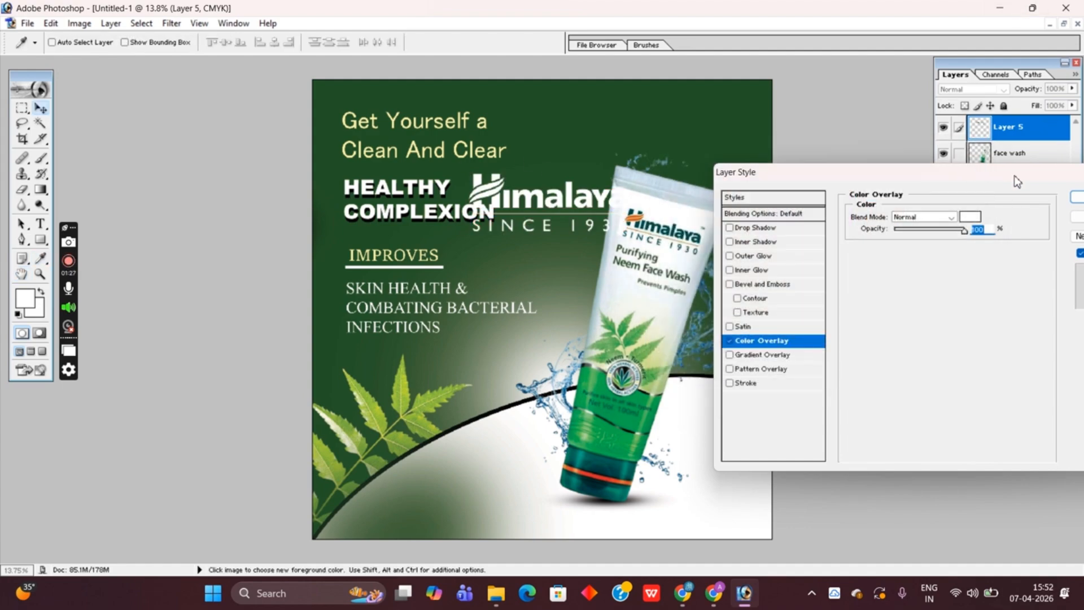
pyautogui.press('Return')
# - Move the white Himalaya logo above the face wash tube and scale it to about 103%
pyautogui.hotkey('ctrl', 't')
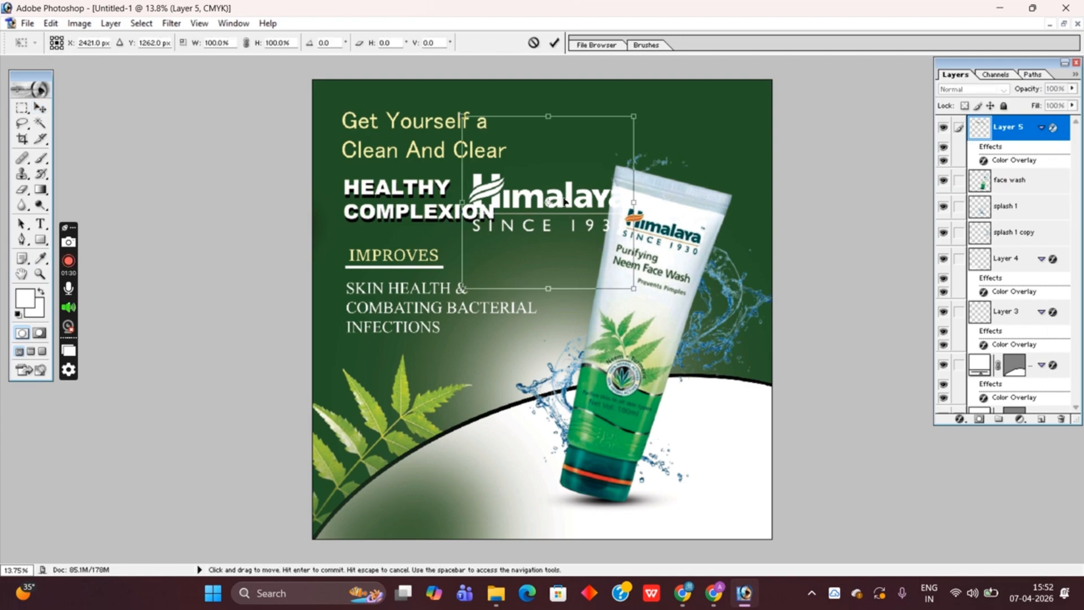
pyautogui.moveTo(565, 201); pyautogui.dragTo(696, 112)
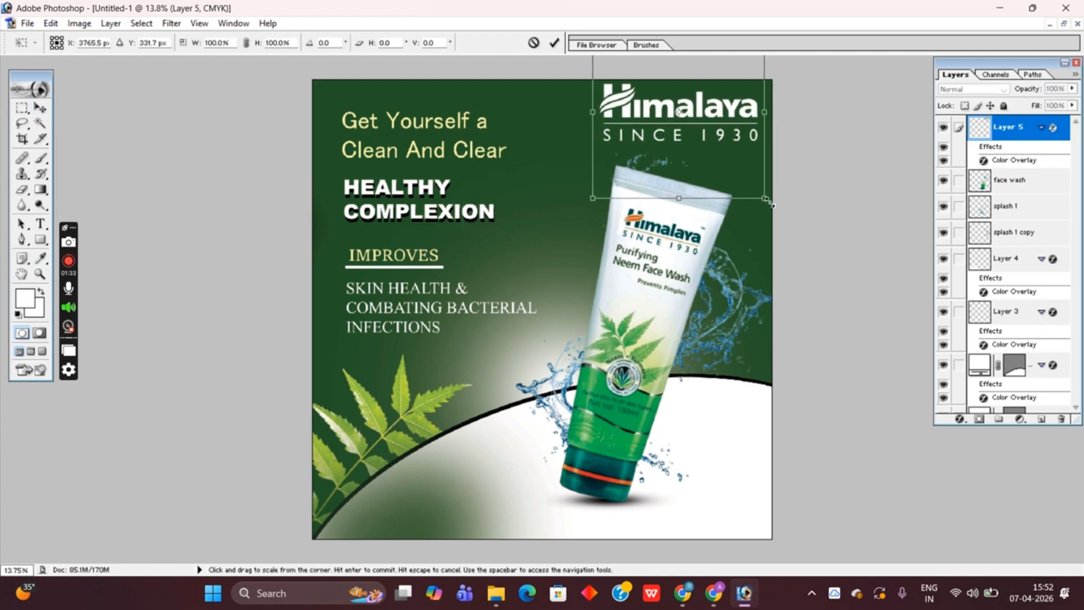
pyautogui.moveTo(768, 202)
pyautogui.mouseDown()
pyautogui.moveTo(713, 144)
pyautogui.moveTo(796, 211)
pyautogui.moveTo(768, 186)
pyautogui.mouseUp()
pyautogui.moveTo(686, 127); pyautogui.dragTo(681, 121)
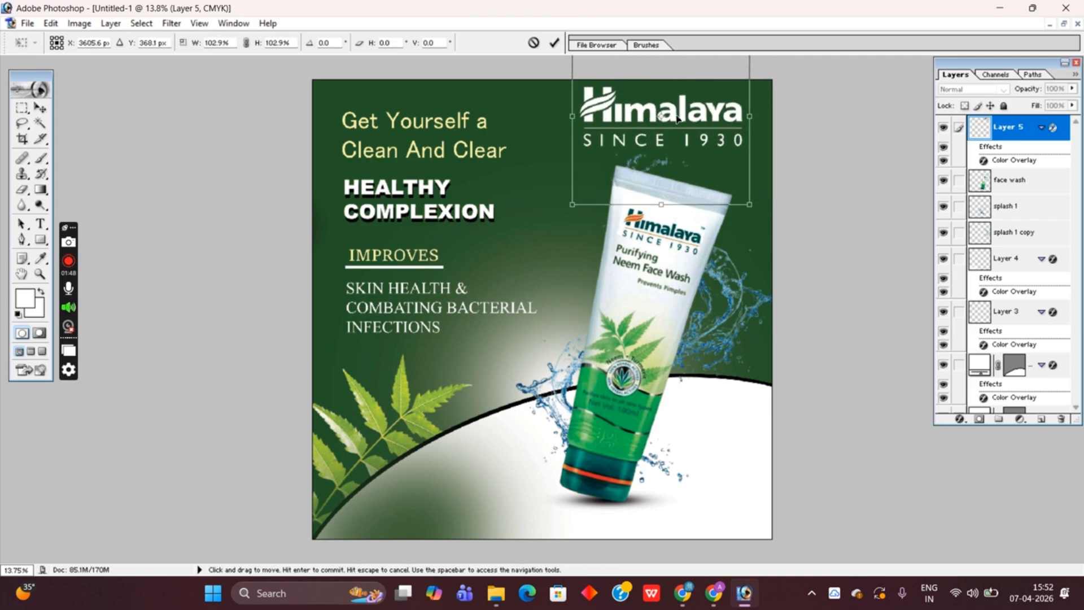
pyautogui.press('Return')
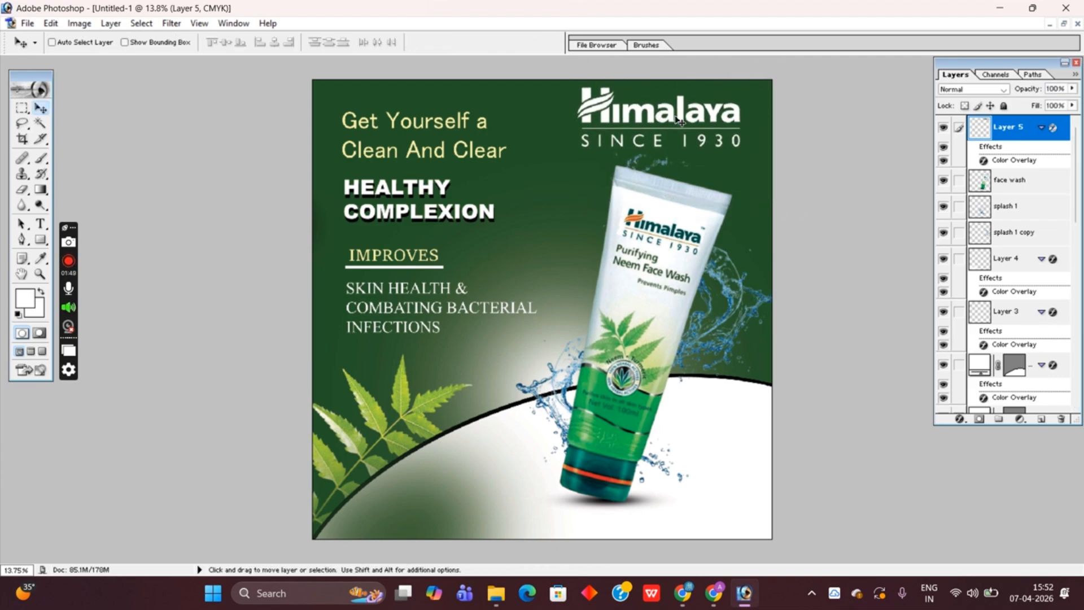
# - Delete the "SINCE 1930" line from the Himalaya logo with a rectangular selection, keeping the line above it
pyautogui.click(20, 109)
pyautogui.moveTo(555, 133); pyautogui.dragTo(813, 169)
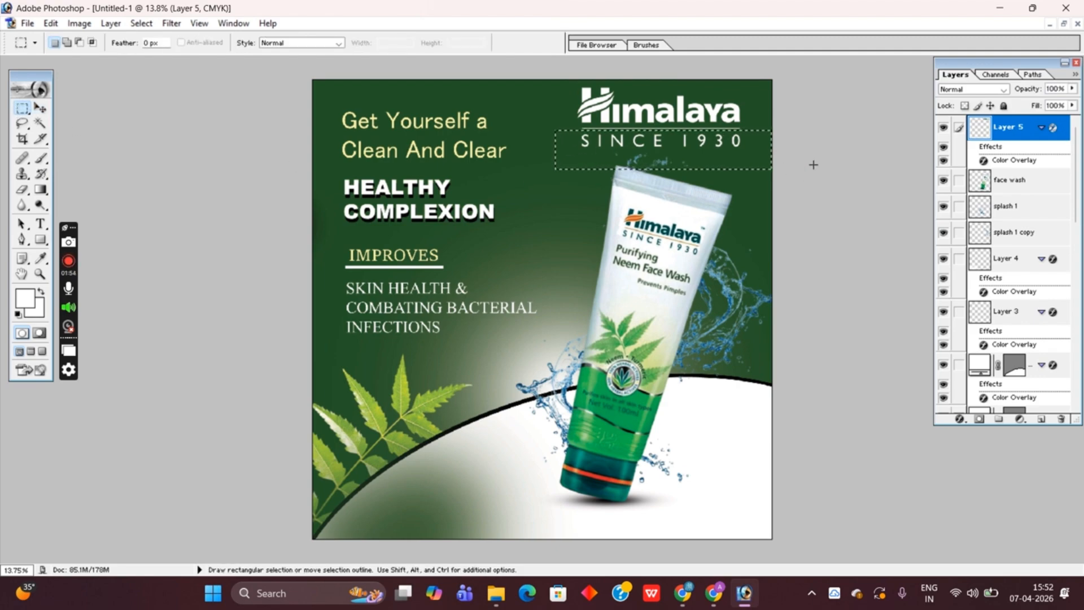
pyautogui.press('Delete')
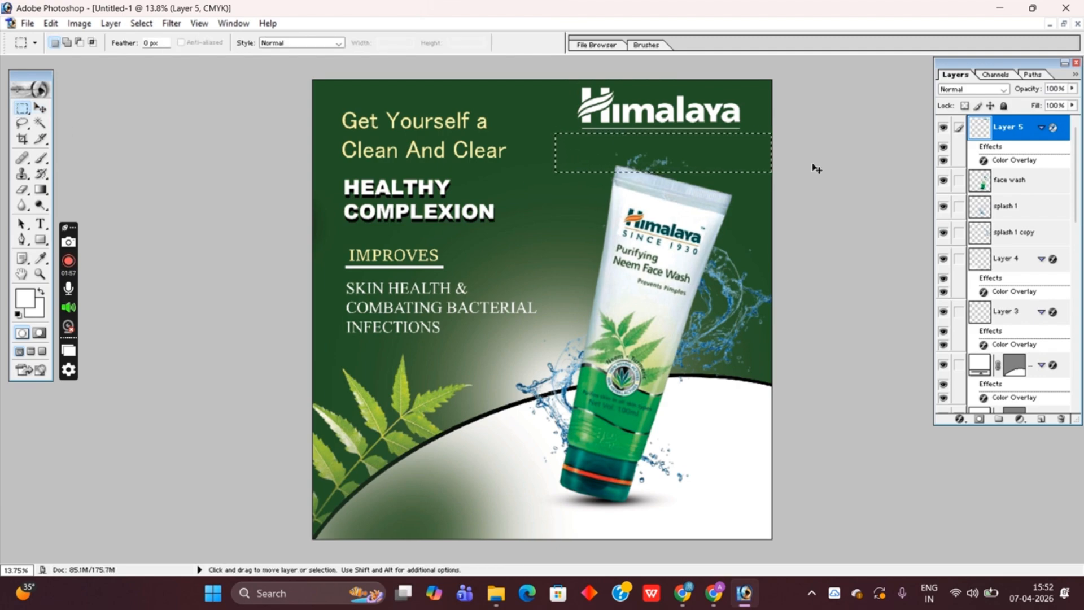
pyautogui.hotkey('ctrl', 'd')
# - Shrink the Himalaya logo and place it in the upper-right corner of the advert
pyautogui.hotkey('ctrl', 't')
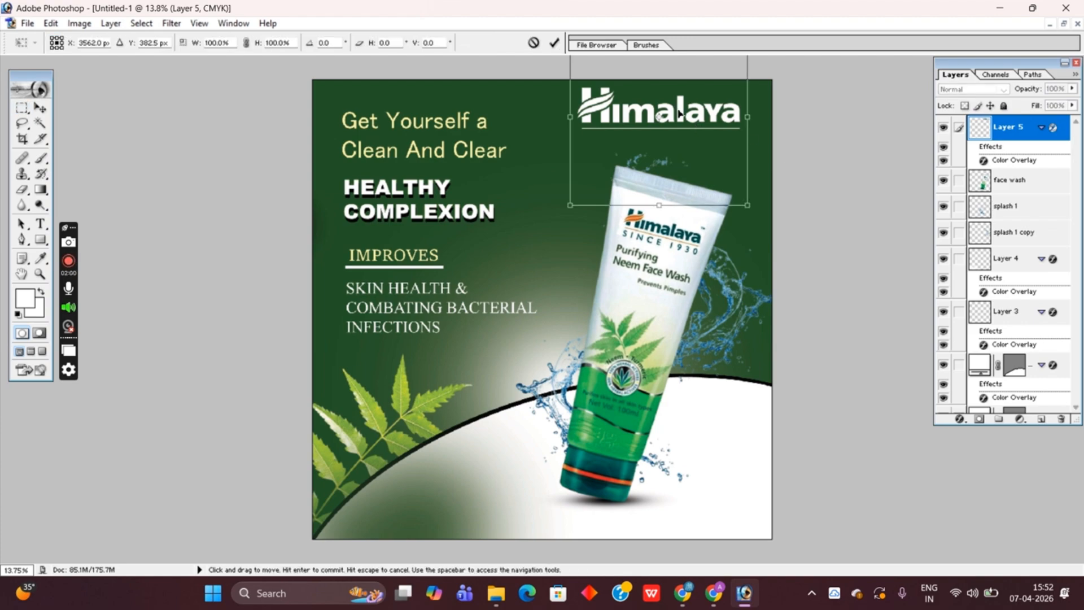
pyautogui.moveTo(679, 113); pyautogui.dragTo(700, 121)
pyautogui.moveTo(768, 214); pyautogui.dragTo(741, 187)
pyautogui.moveTo(700, 113); pyautogui.dragTo(723, 111)
pyautogui.press('Return')
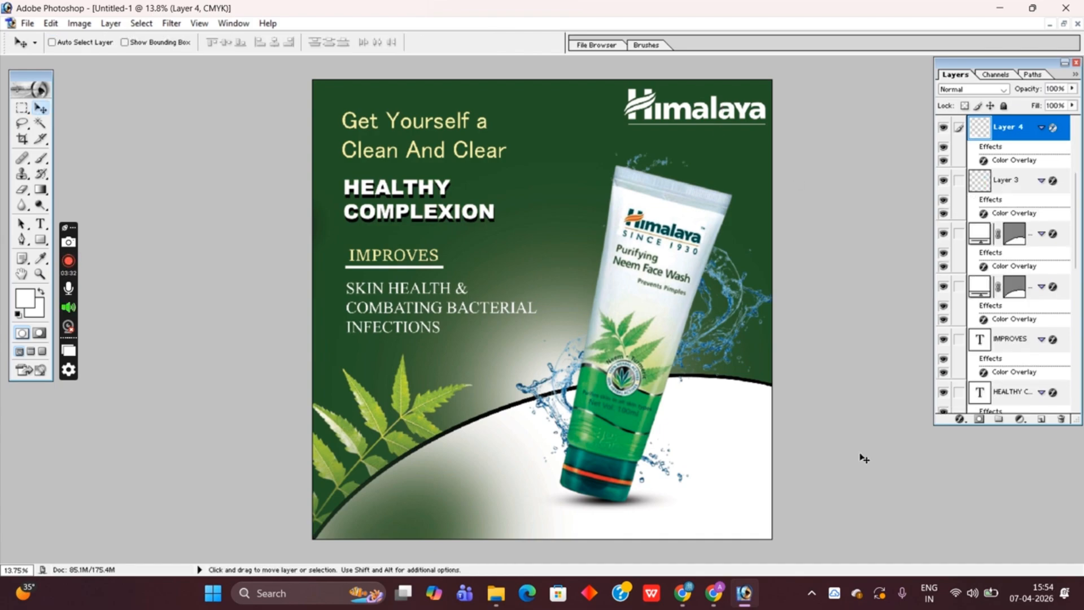
# - Examine the advert up close, from the slogan and logo down to the leaves, tube and splashes
pyautogui.hotkey('ctrl', '+')
pyautogui.hotkey('ctrl', '+')
pyautogui.hotkey('ctrl', '+')
pyautogui.scroll(5, 478, 258)
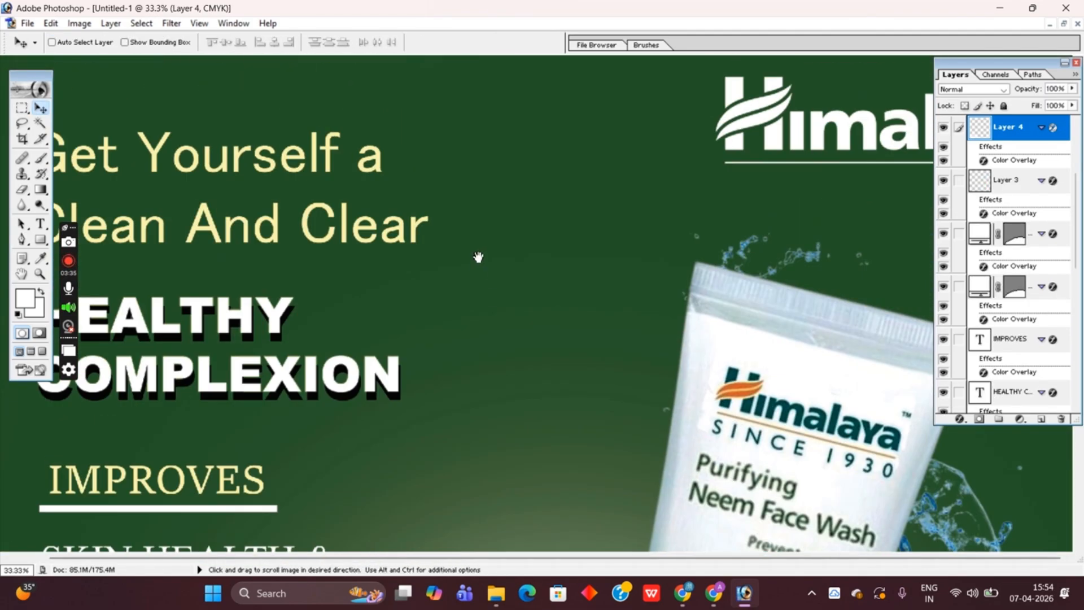
pyautogui.scroll(-10, 513, 399)
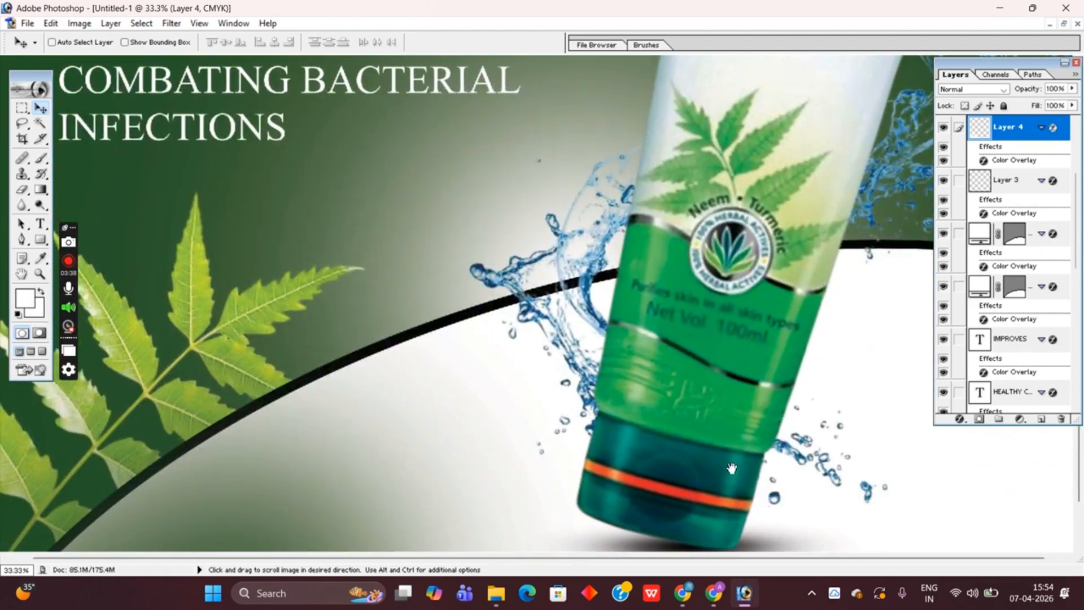
pyautogui.moveTo(732, 469); pyautogui.dragTo(610, 327)
pyautogui.hotkey('ctrl', '-')
pyautogui.hotkey('ctrl', '-')
pyautogui.hotkey('ctrl', '-')
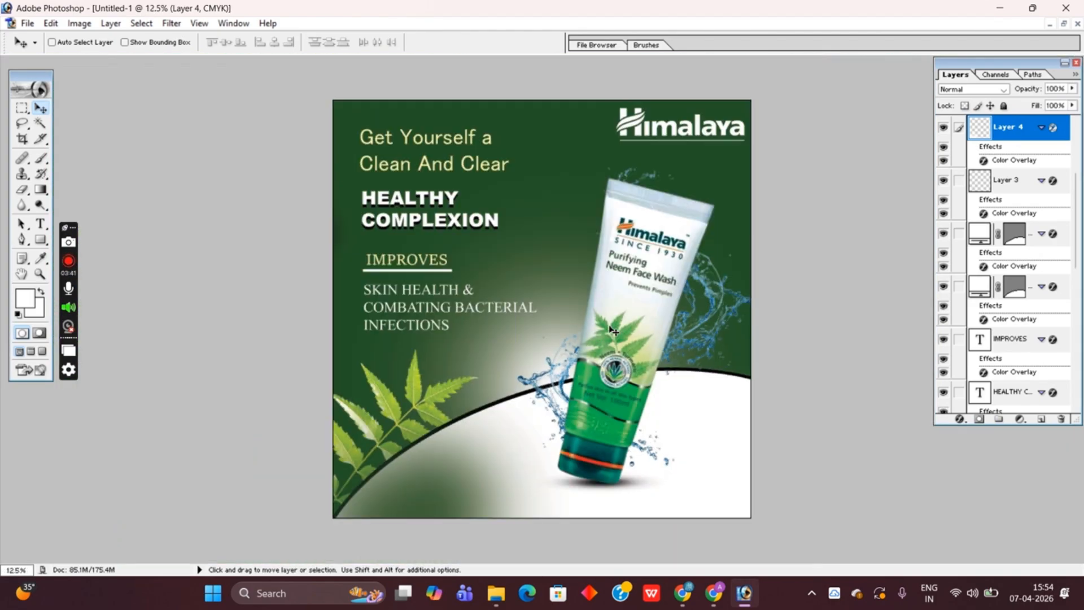
pyautogui.hotkey('ctrl', '+')
pyautogui.hotkey('ctrl', '-')
pyautogui.hotkey('alt', 'BackSpace')
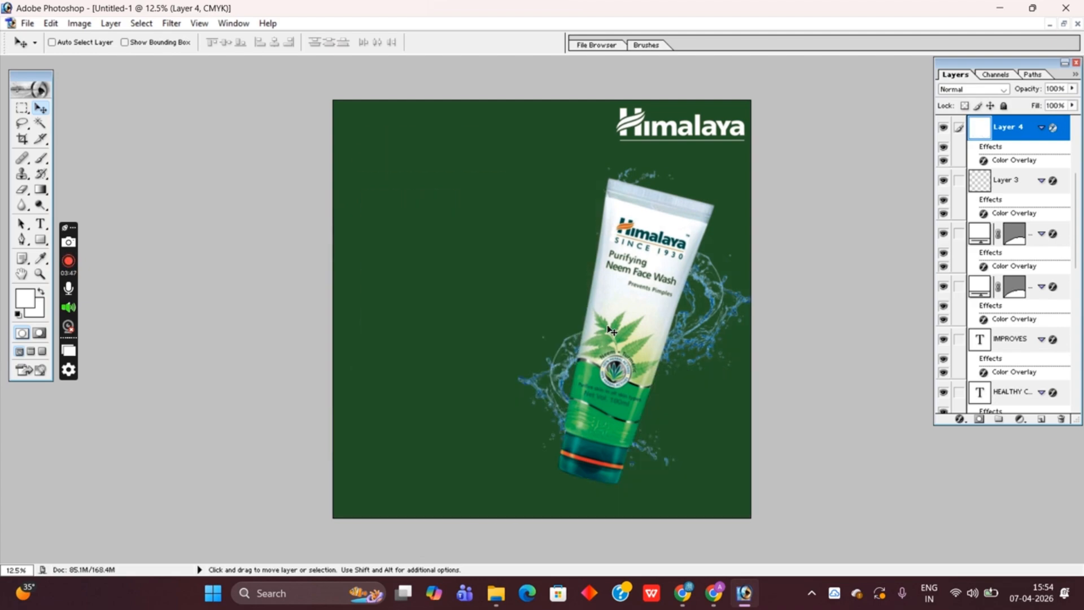
pyautogui.hotkey('ctrl', 'z')
pyautogui.hotkey('ctrl', '+')
pyautogui.hotkey('ctrl', '-')
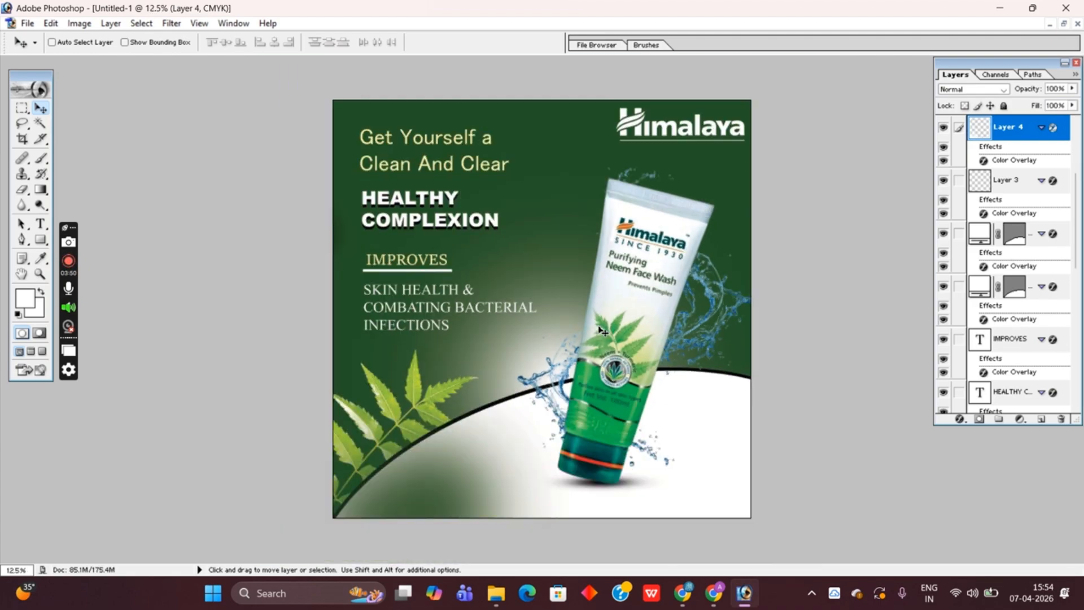
pyautogui.hotkey('ctrl', '+')
pyautogui.hotkey('ctrl', '-')
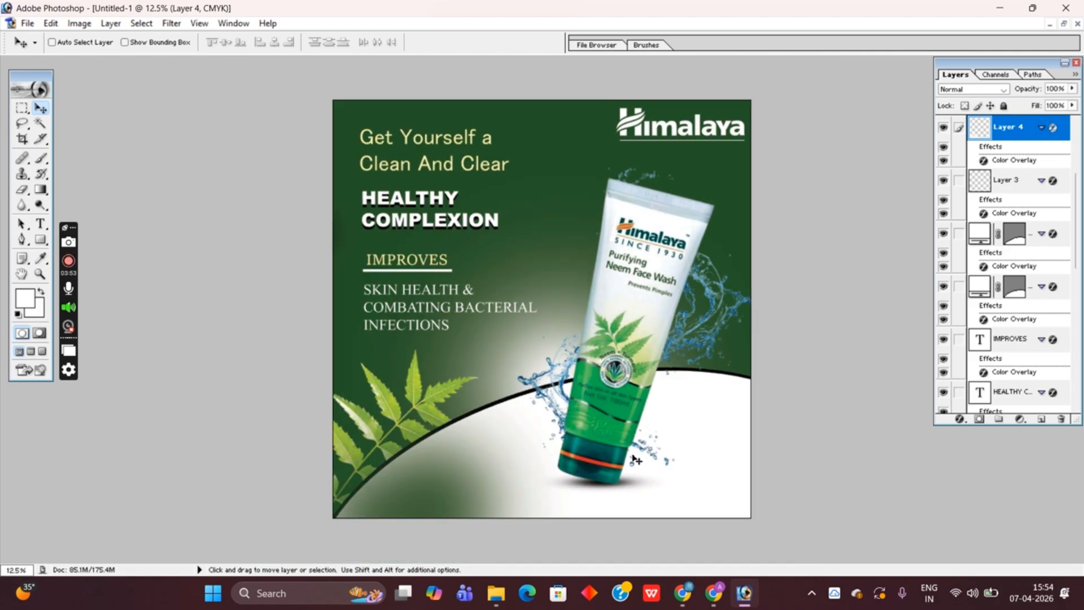